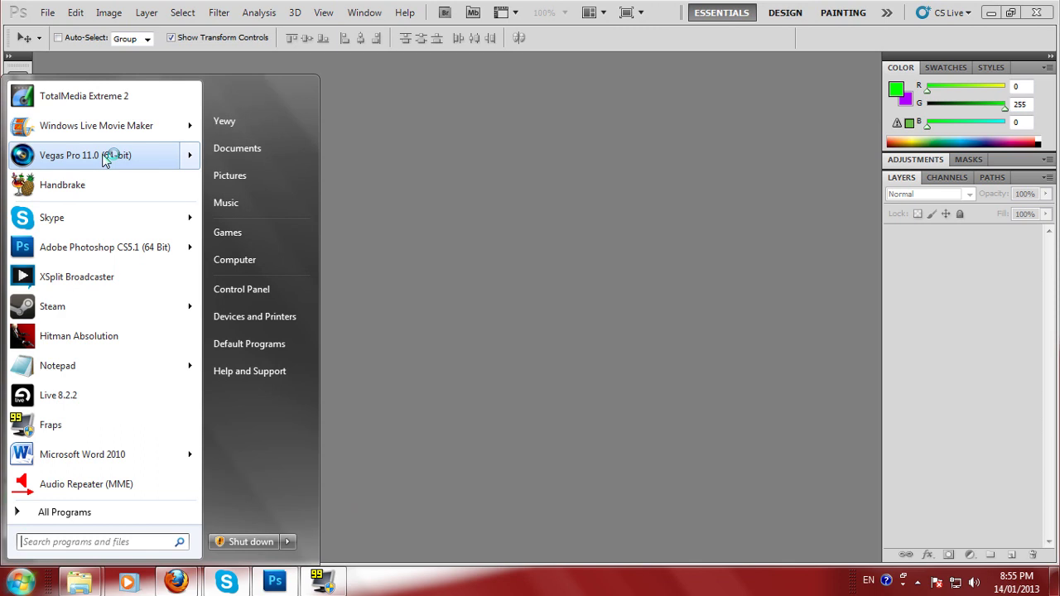
Launch Vegas Pro 11.0 and decline restoring the autosaved project
click(102, 156)
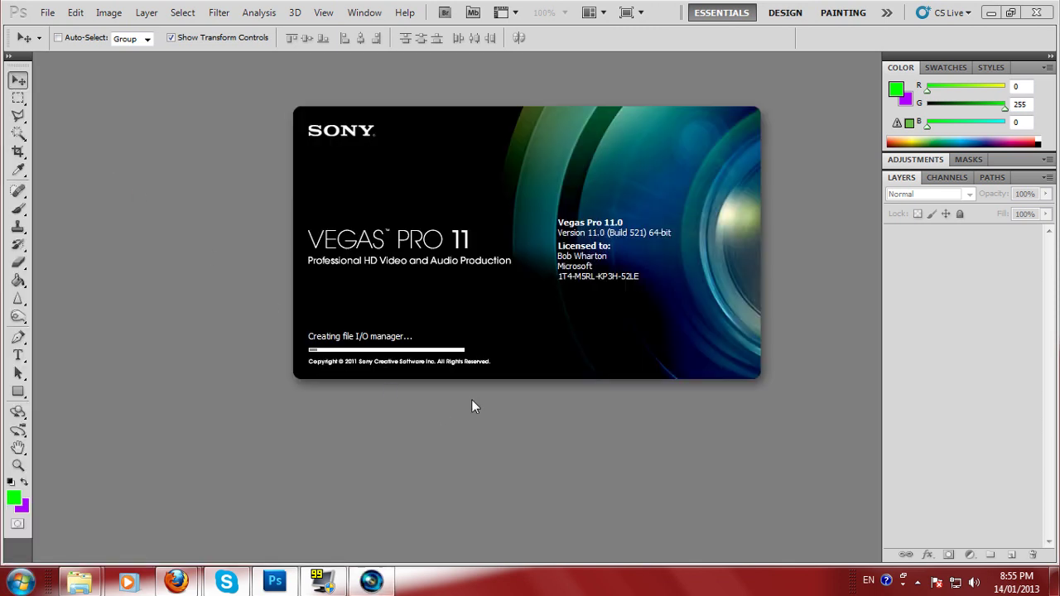
drag(323, 581, 248, 580)
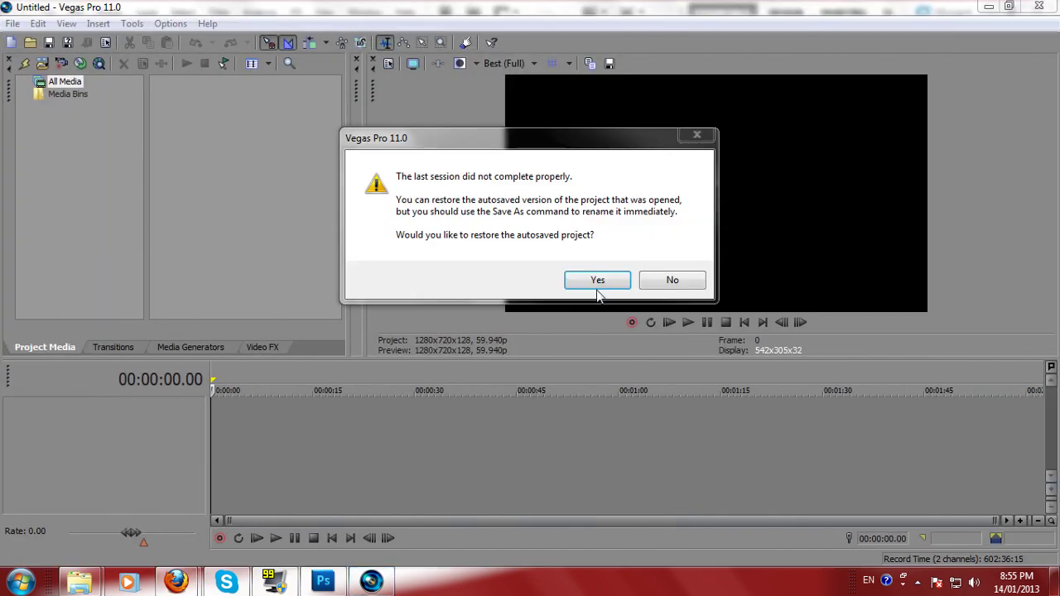
click(669, 290)
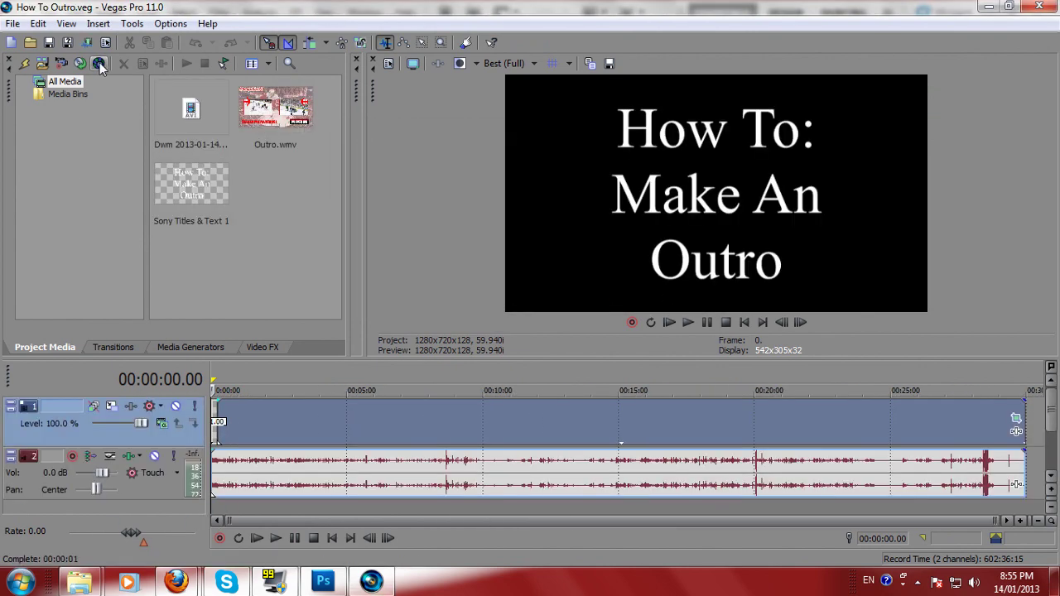
Create a new 1280x720, 59.940 fps video project, switching the field order to interlaced and choosing a deinterlace method
click(14, 24)
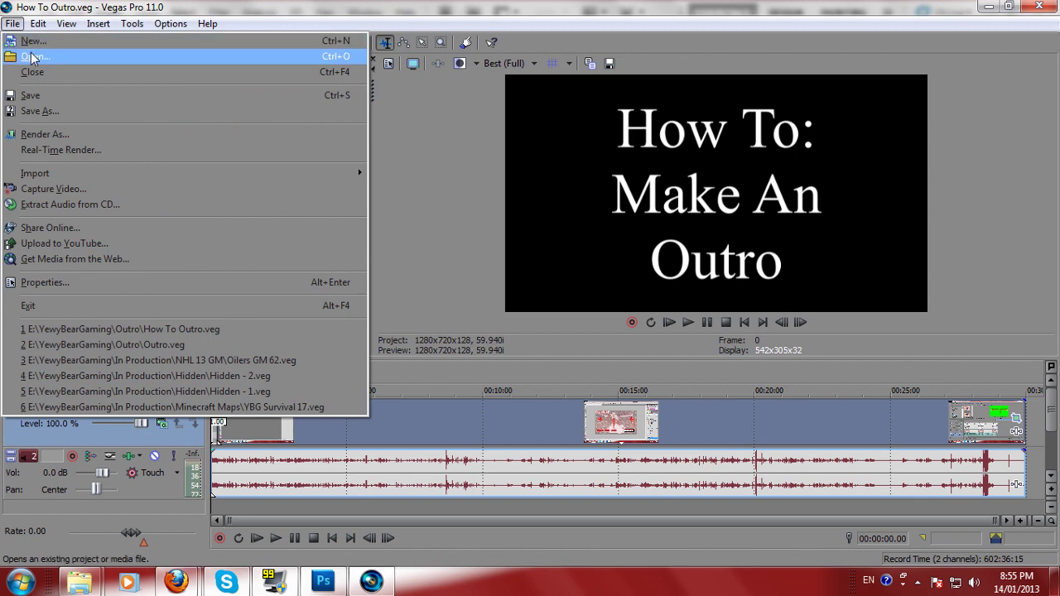
click(42, 41)
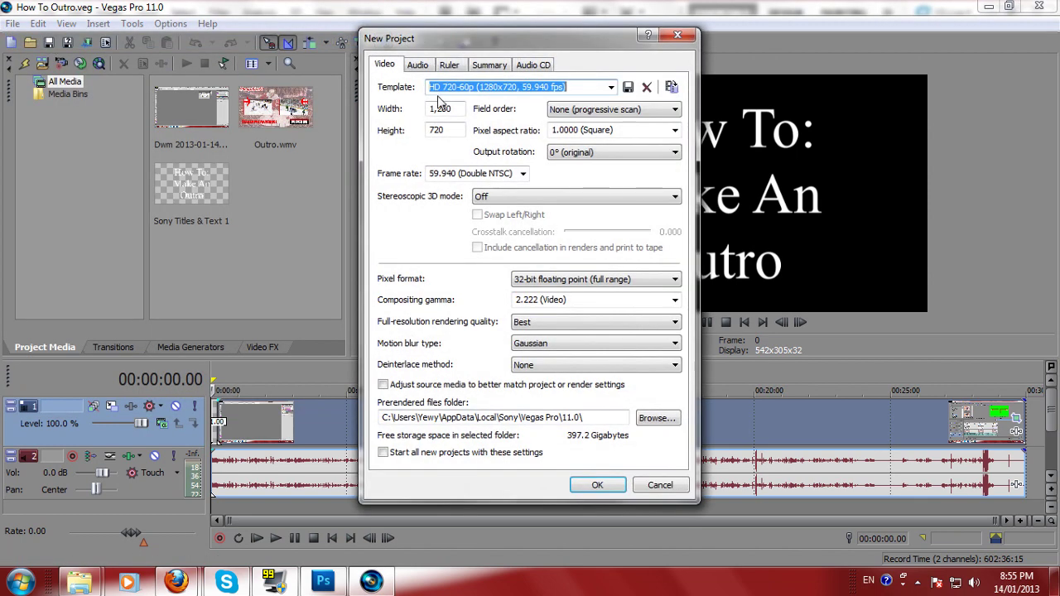
click(585, 116)
click(583, 131)
click(596, 371)
click(601, 383)
click(593, 488)
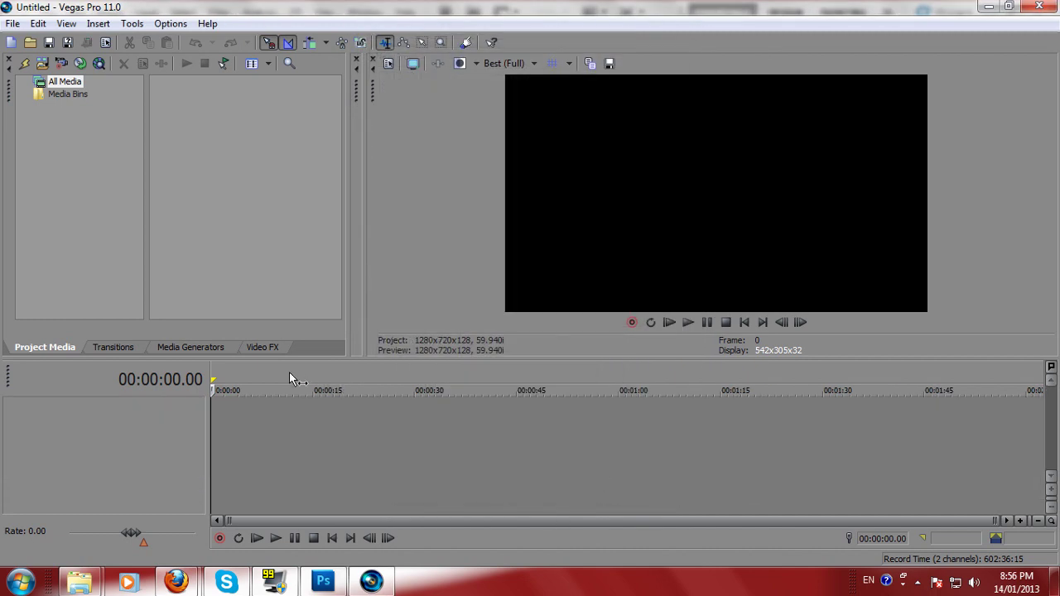
Switch to Photoshop and create a new 16-bit RGB document with a white background
click(322, 581)
click(47, 12)
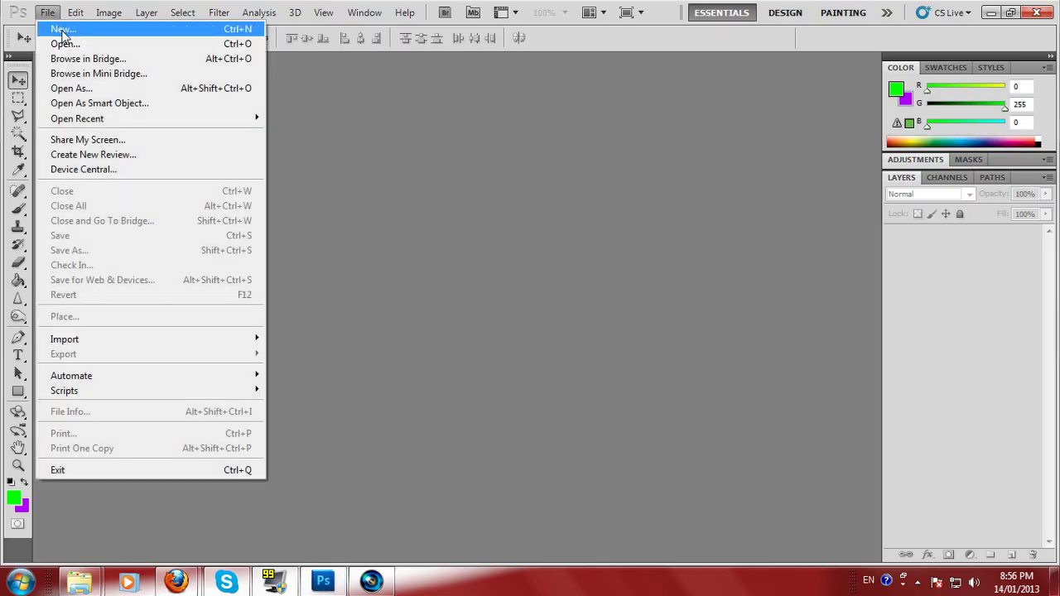
click(63, 29)
key(Tab)
key(Tab)
click(898, 218)
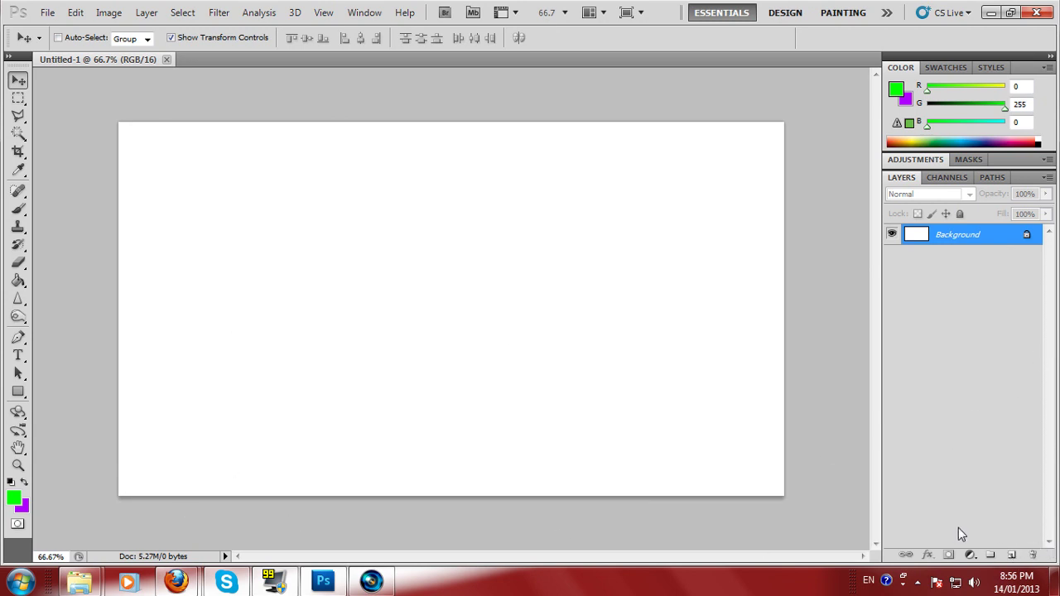
Add a new layer above the background and fill it with pure red (255, 0, 0)
click(1011, 554)
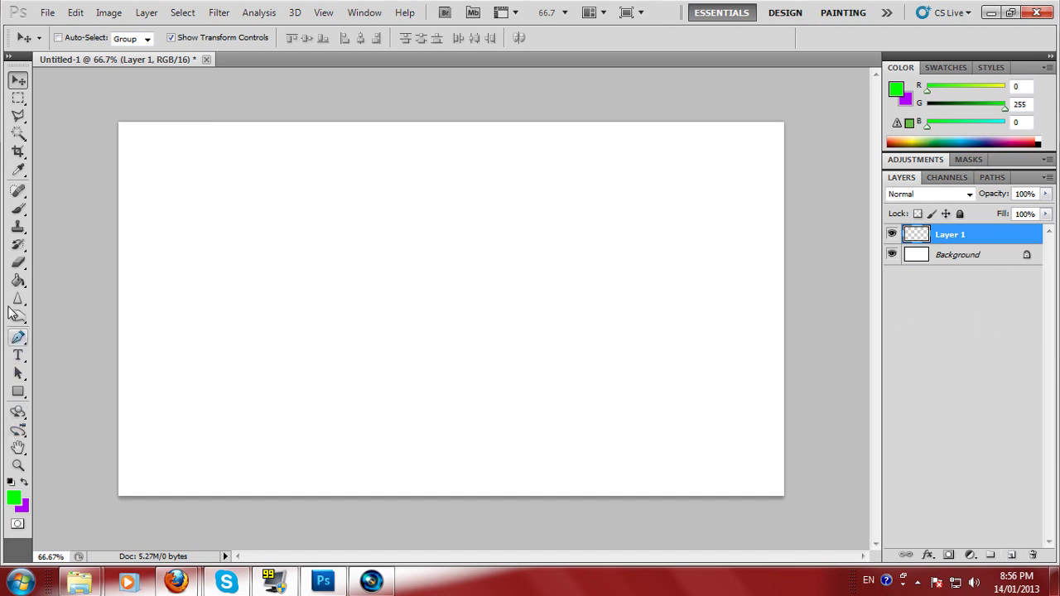
click(18, 282)
click(15, 501)
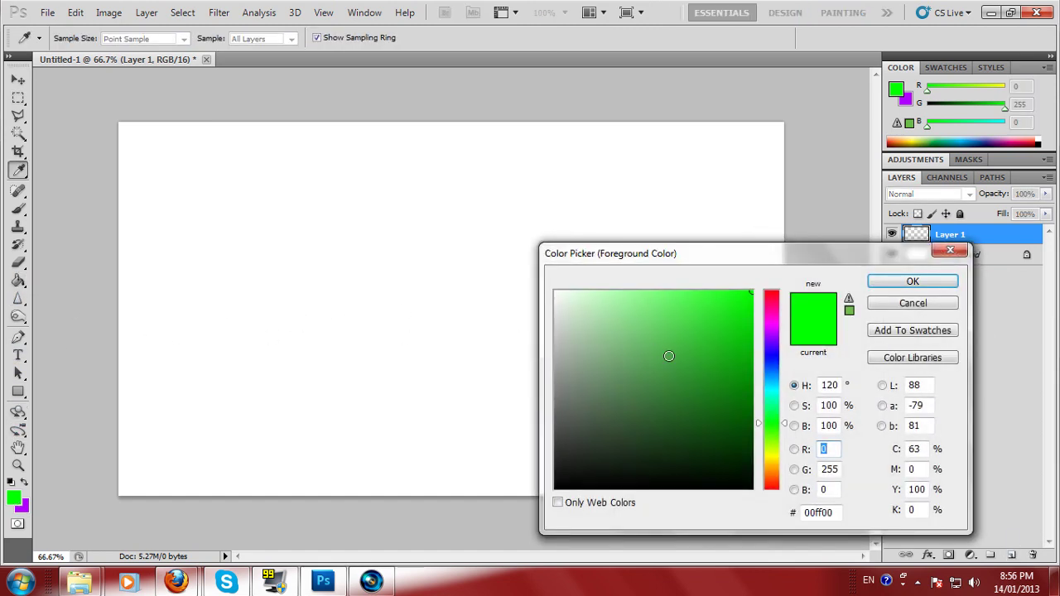
drag(771, 407, 771, 292)
click(912, 281)
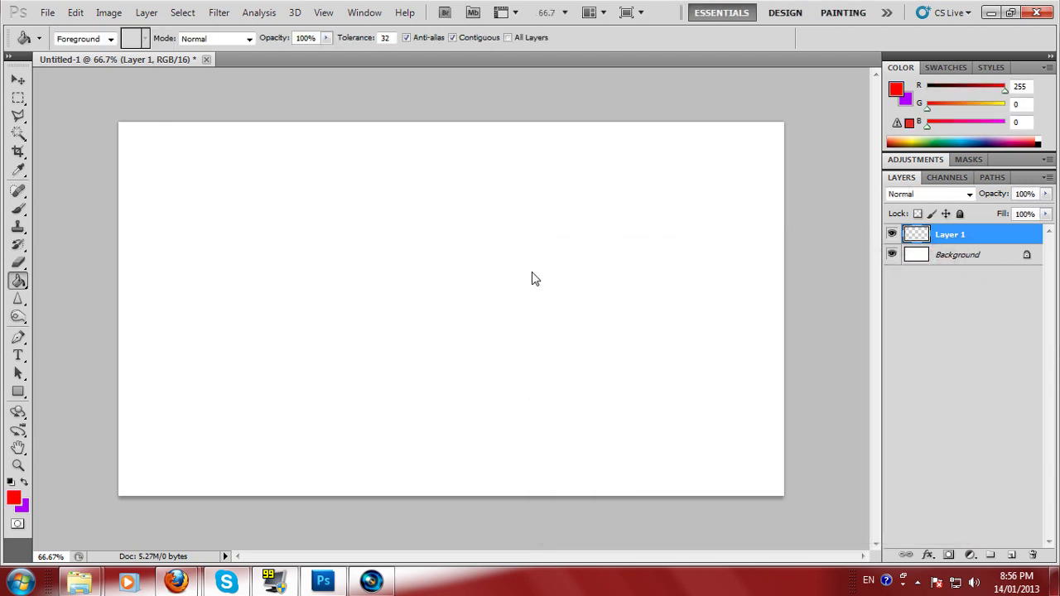
click(532, 273)
click(17, 83)
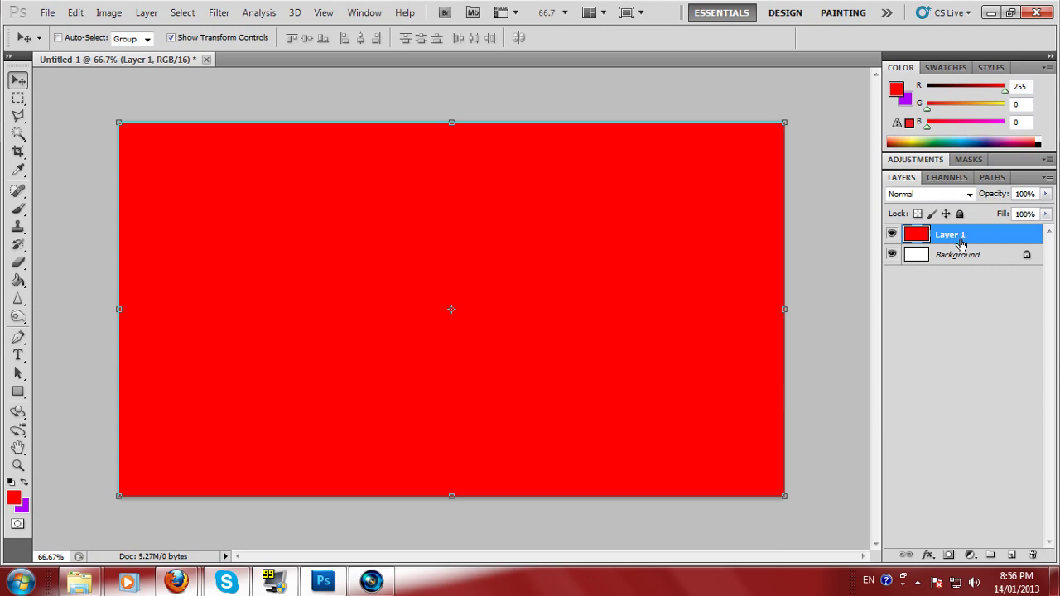
Add a black Stroke style to the red layer with a size of 10 px and its position set to Inside
double_click(960, 243)
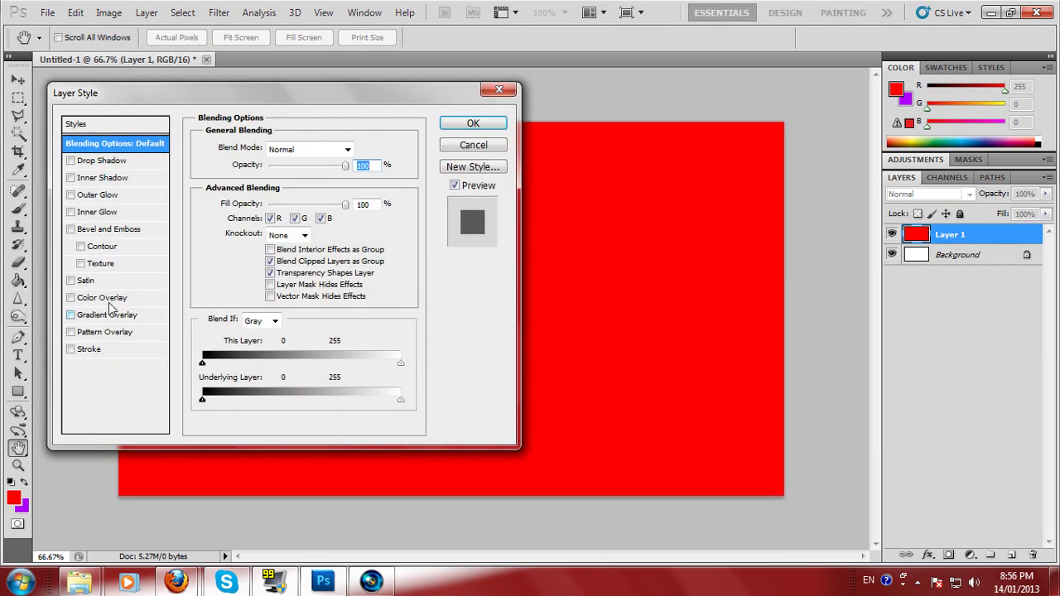
click(71, 349)
click(86, 350)
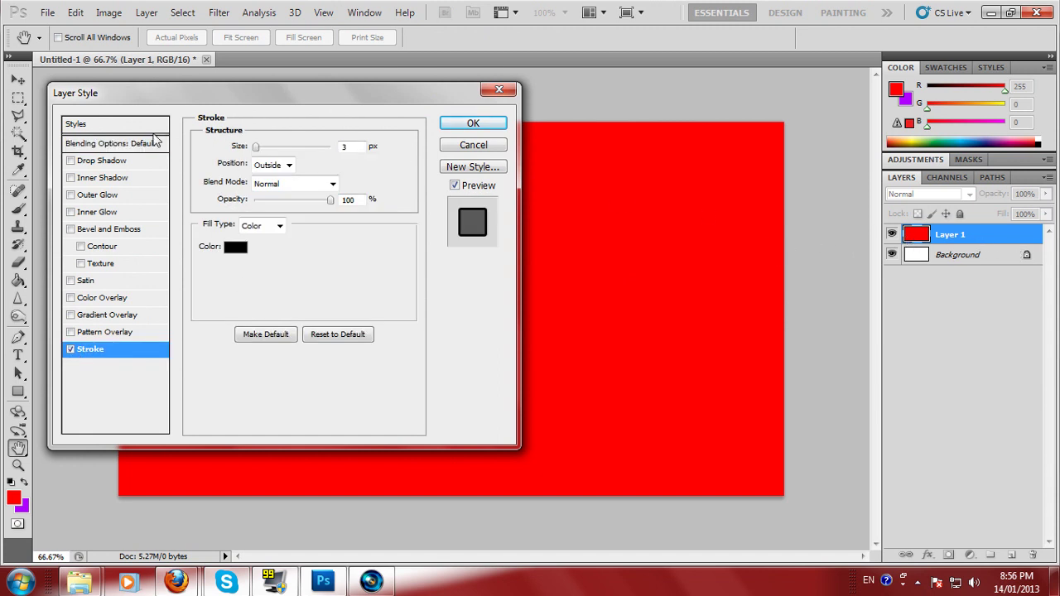
click(257, 150)
drag(256, 151, 263, 151)
key(BackSpace)
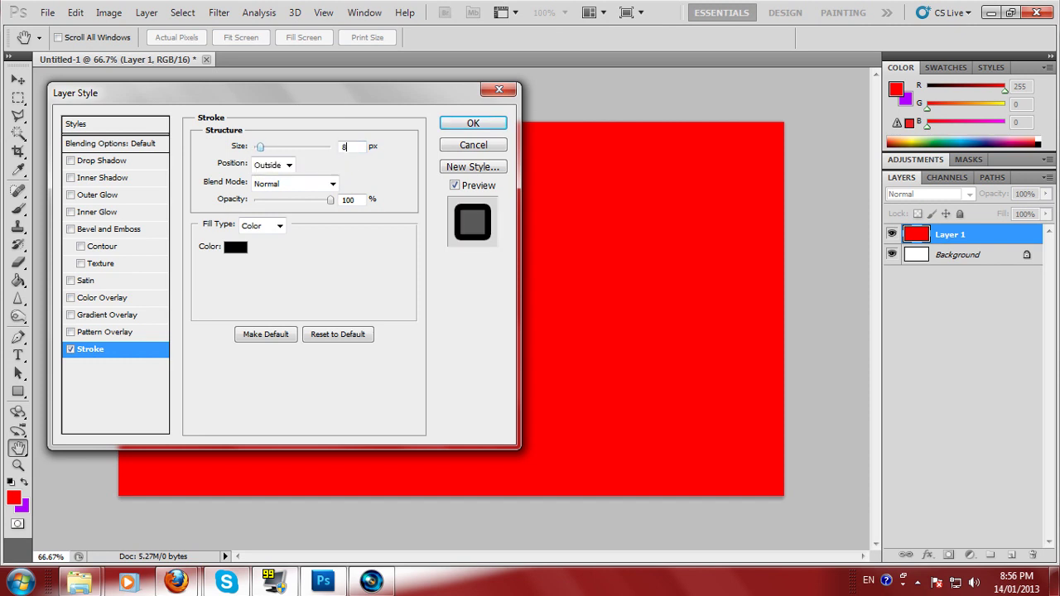
click(290, 164)
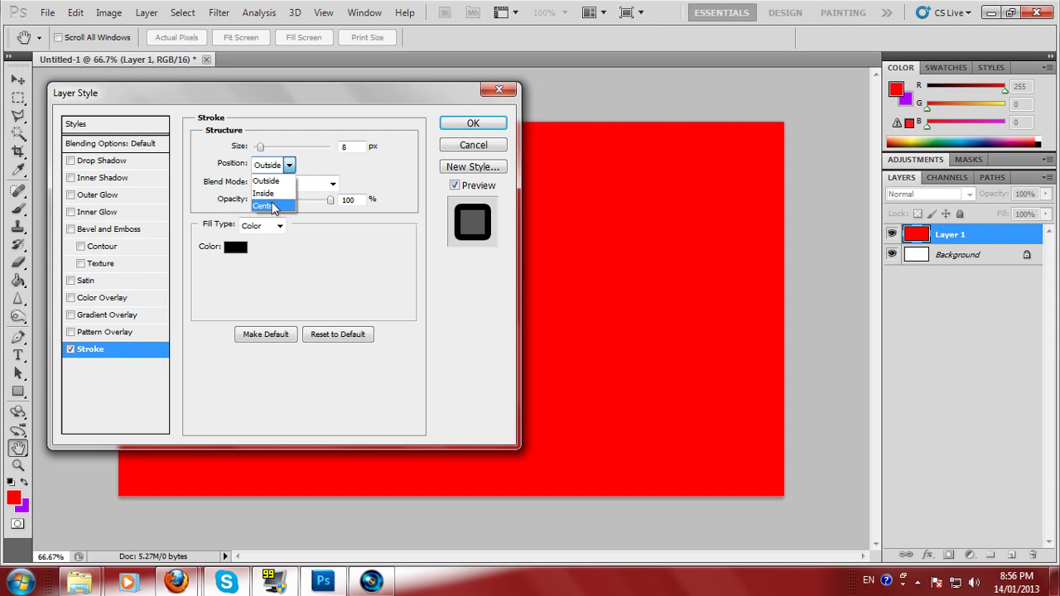
click(263, 192)
double_click(352, 146)
text(10)
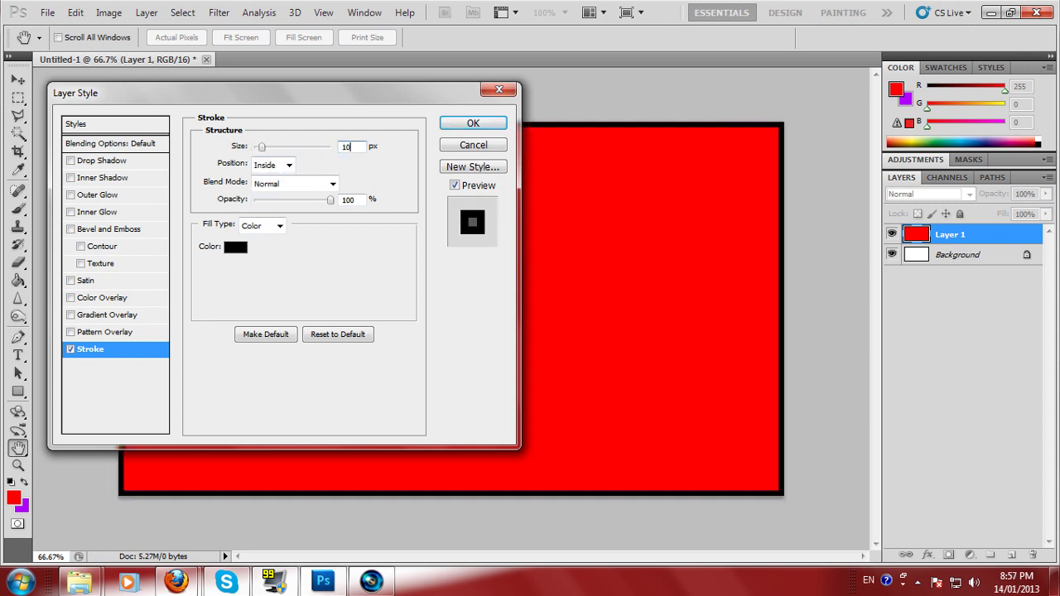
click(470, 124)
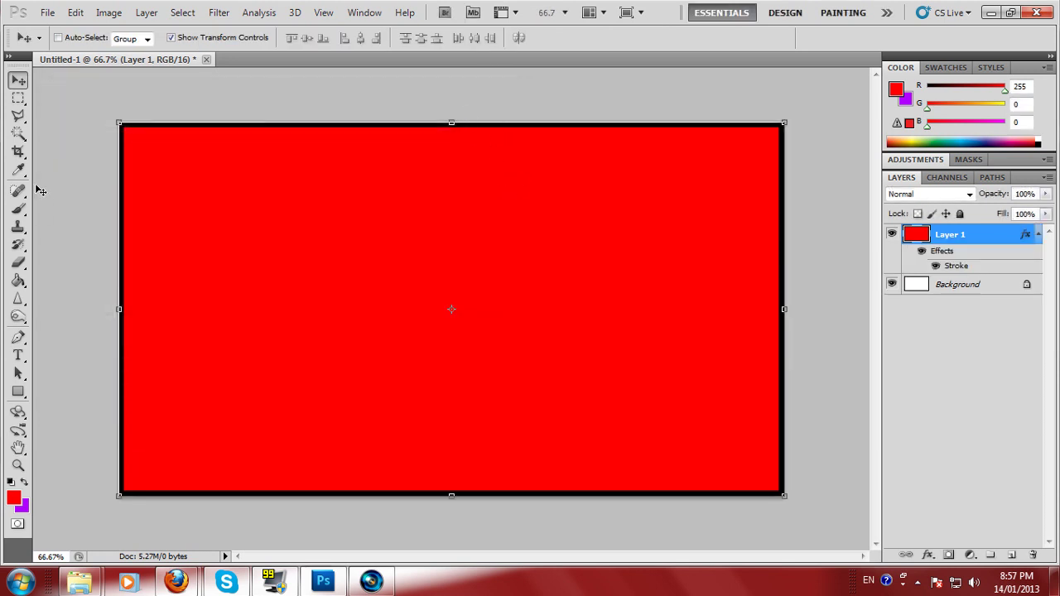
Select the red area inside the black border with the Rectangular Marquee, delete it, and clear the selection
click(20, 98)
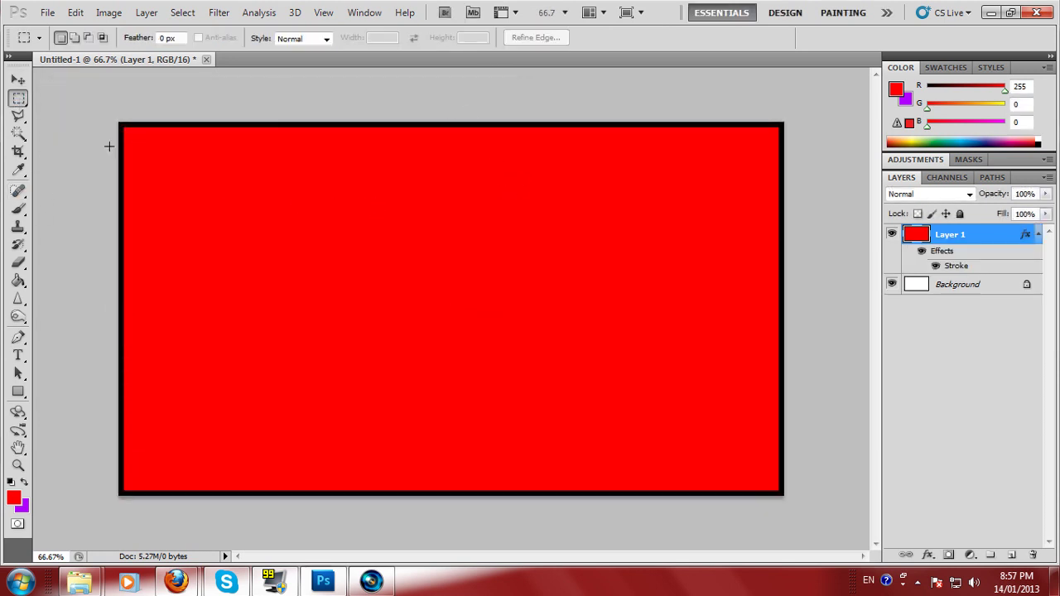
scroll(128, 130, up, 3)
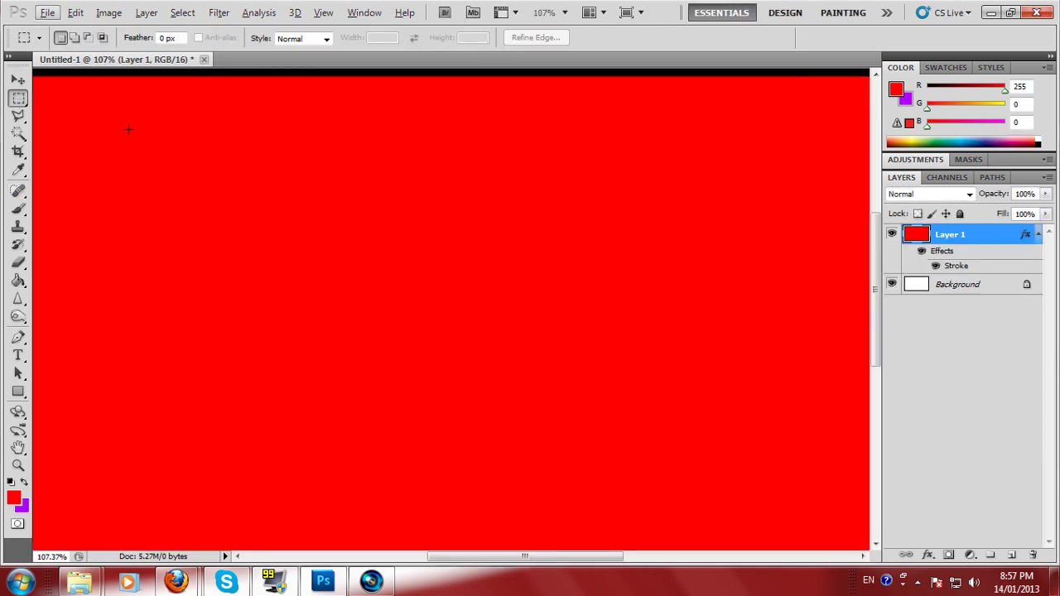
scroll(191, 169, left, 3)
scroll(192, 168, up, 3)
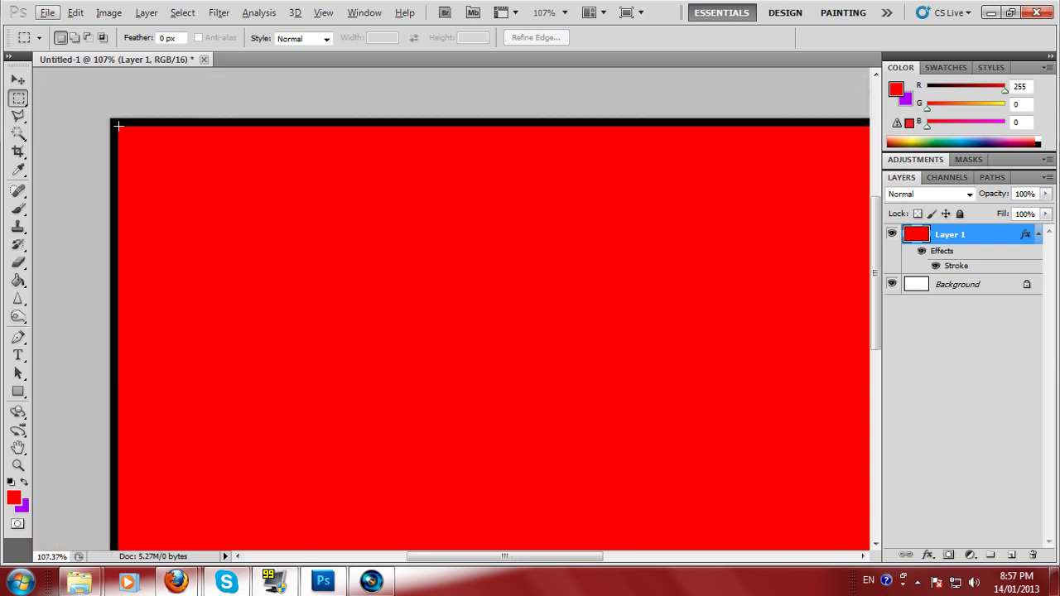
drag(118, 126, 778, 372)
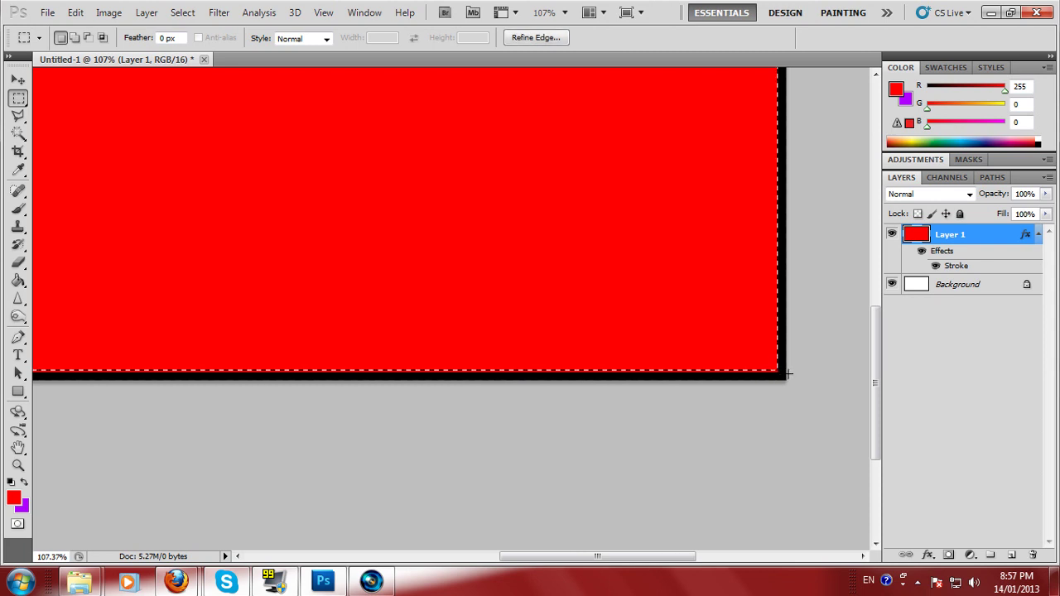
key(Delete)
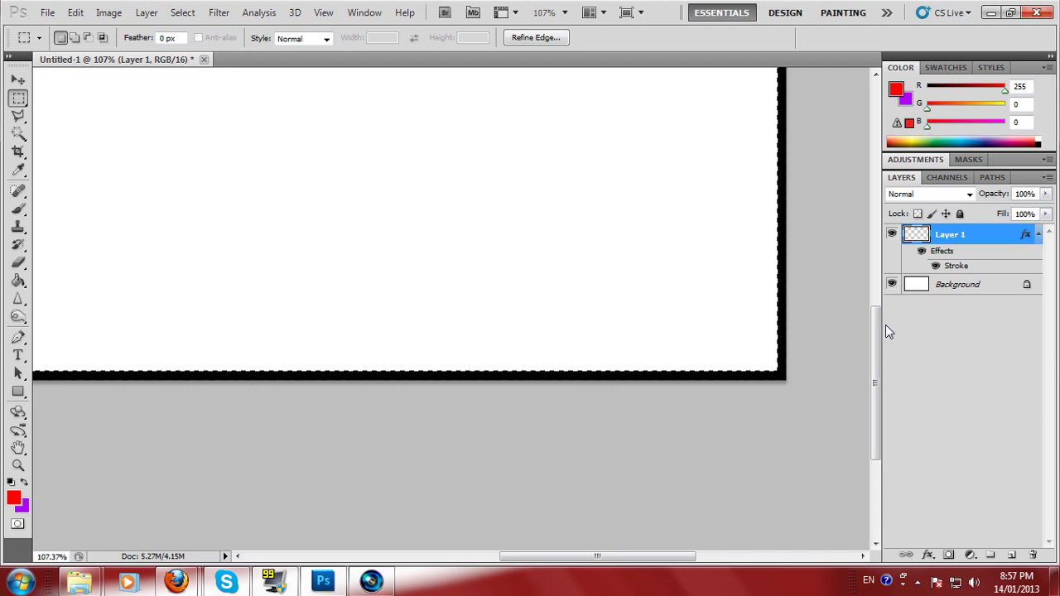
key(ctrl+0)
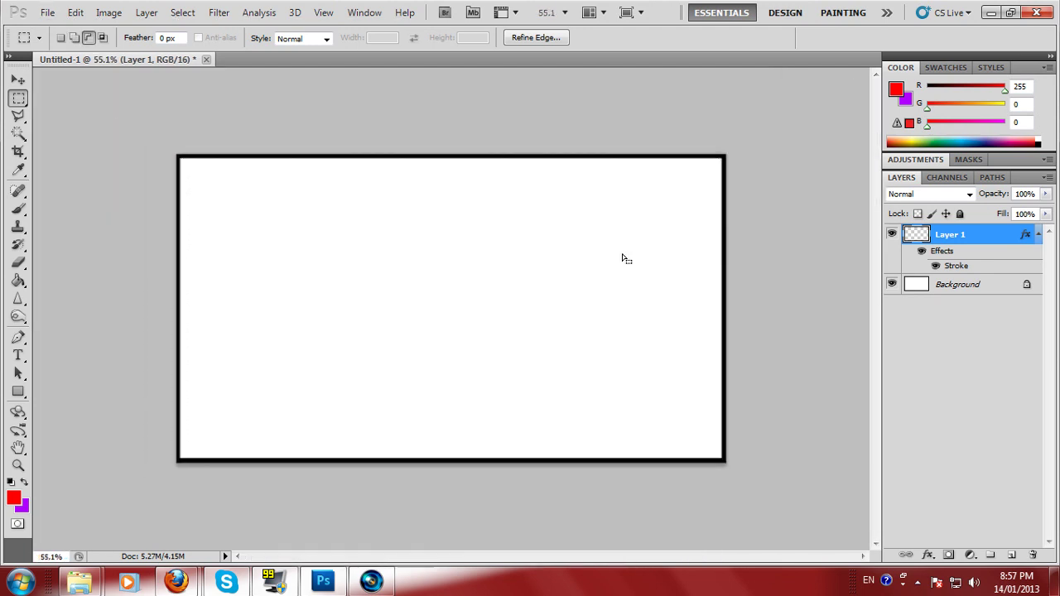
key(ctrl+d)
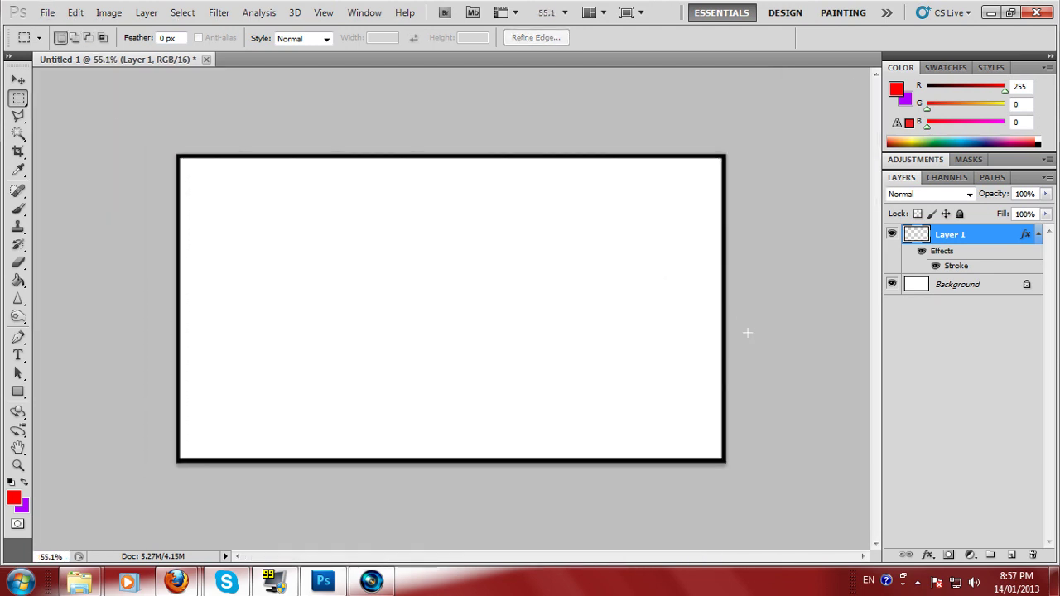
Turn off the Stroke effect on Layer 1, leaving a plain red frame
click(20, 283)
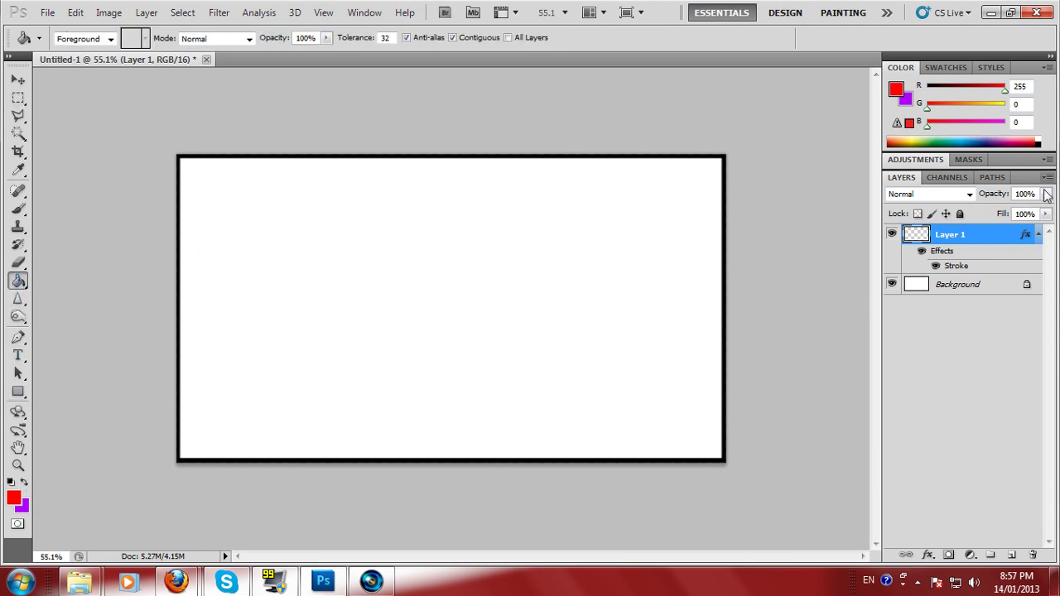
double_click(950, 265)
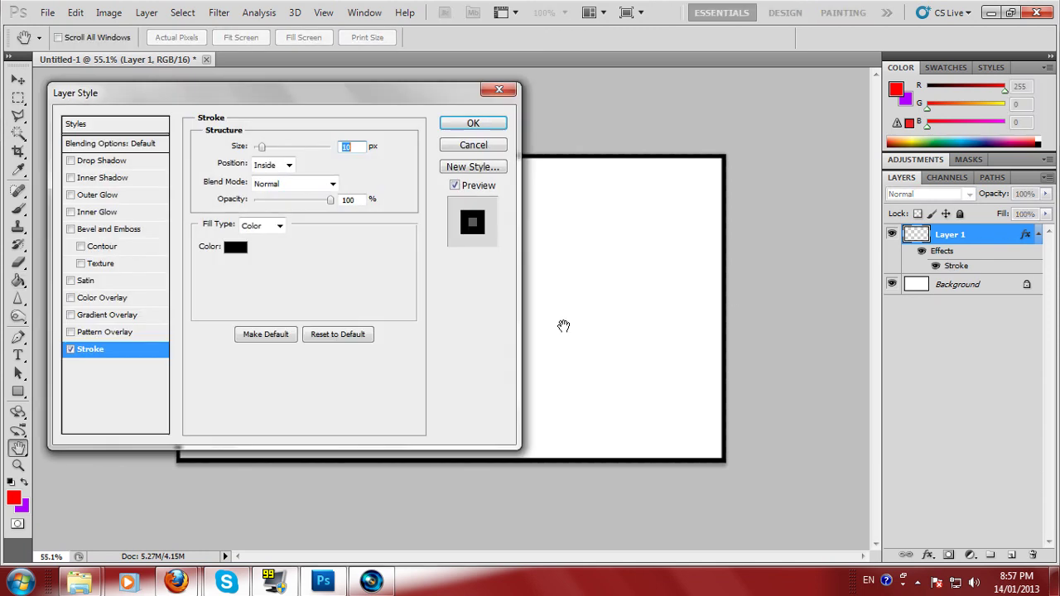
click(70, 349)
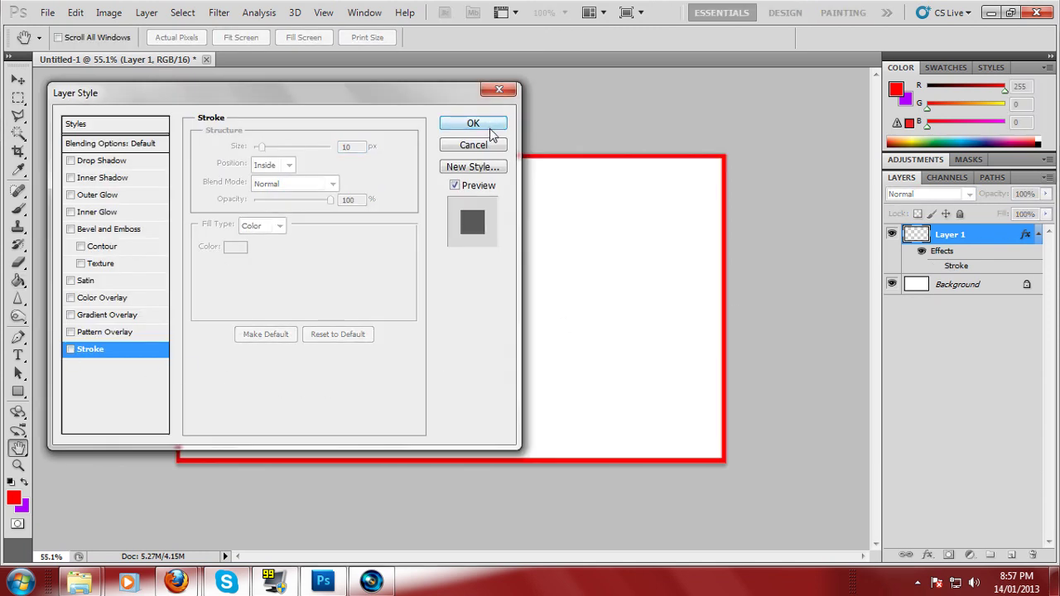
click(473, 123)
Scale the red frame proportionally to about 44% toward the canvas's lower-right corner and apply the transformation
click(17, 79)
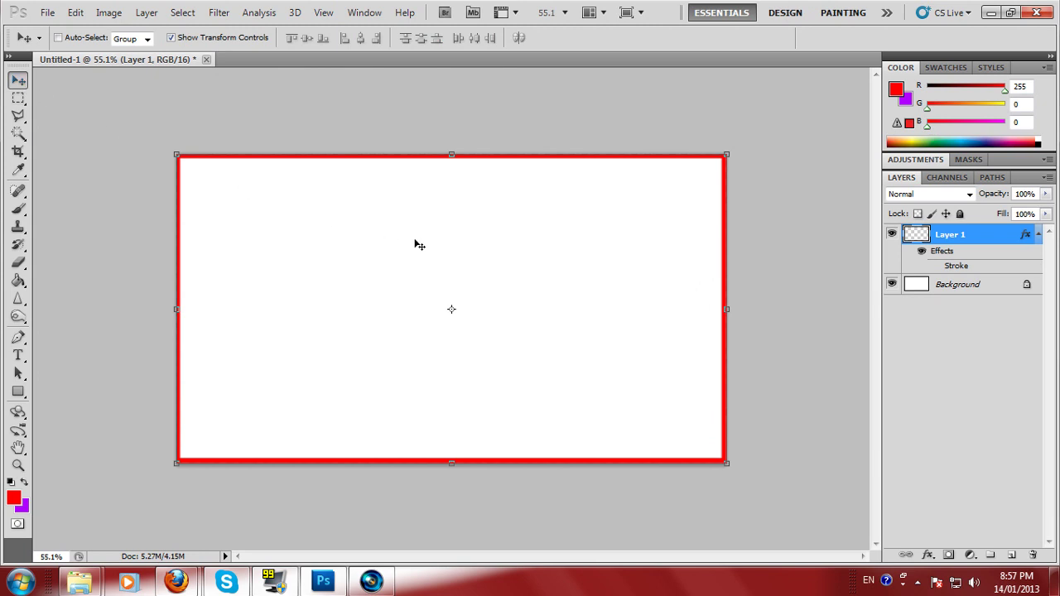
drag(174, 152, 468, 350)
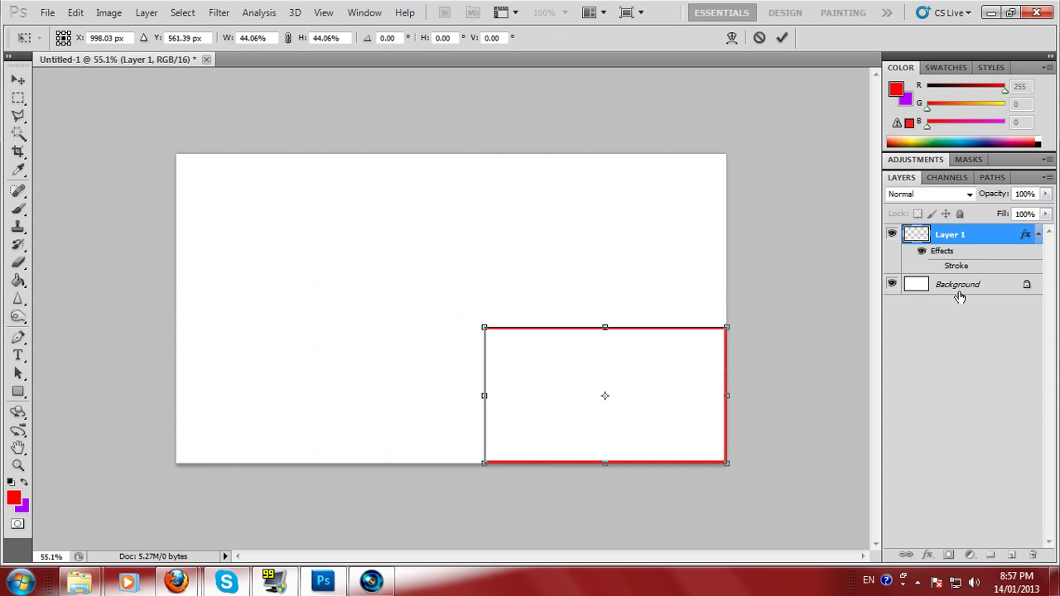
click(18, 81)
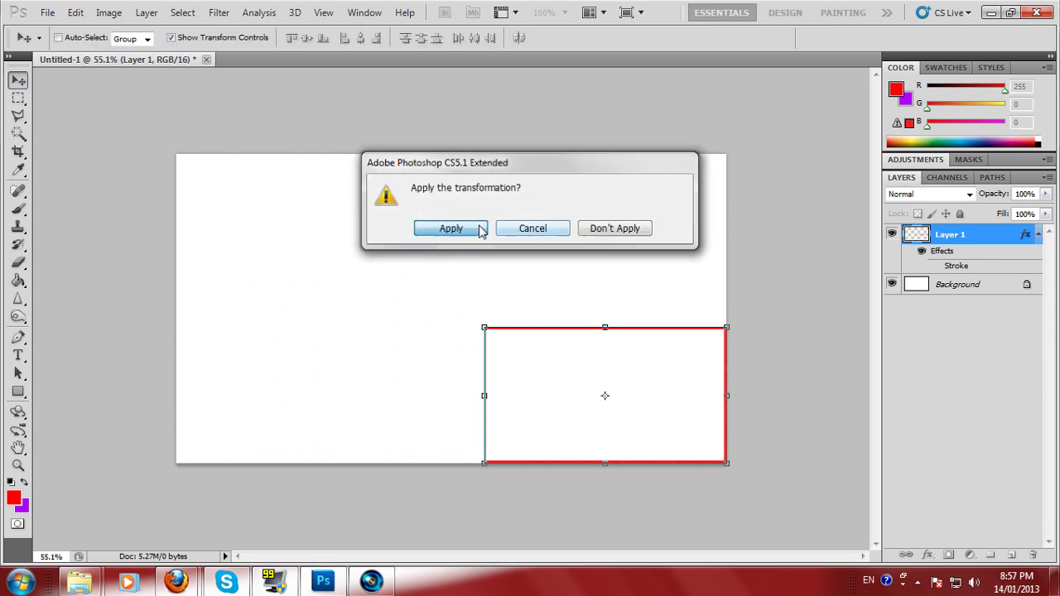
click(481, 229)
Select Layer 1 together with the Background and align the red frame to the canvas's horizontal and vertical centers
click(983, 281)
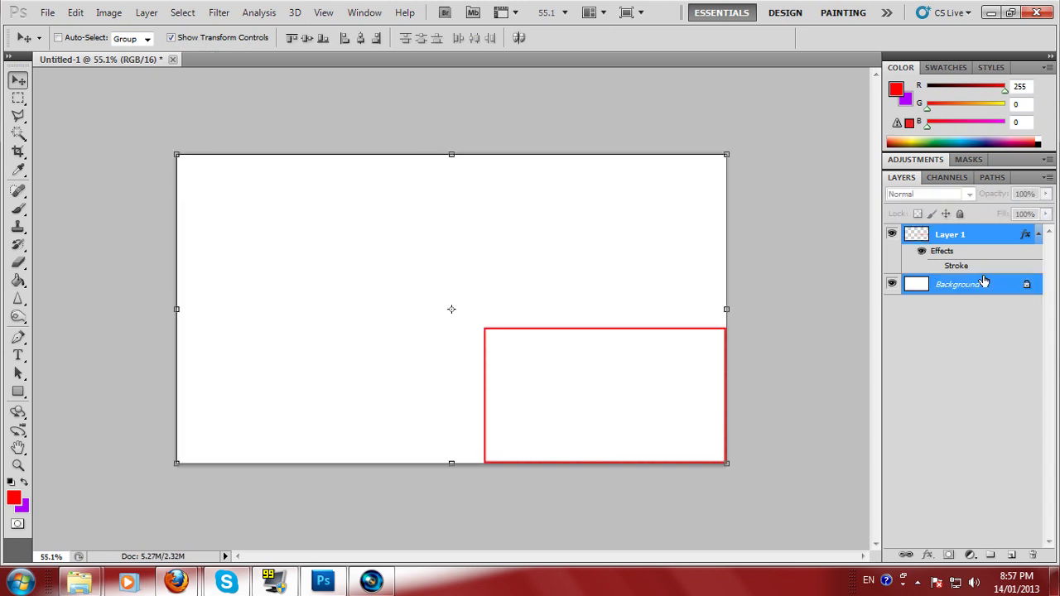
click(361, 38)
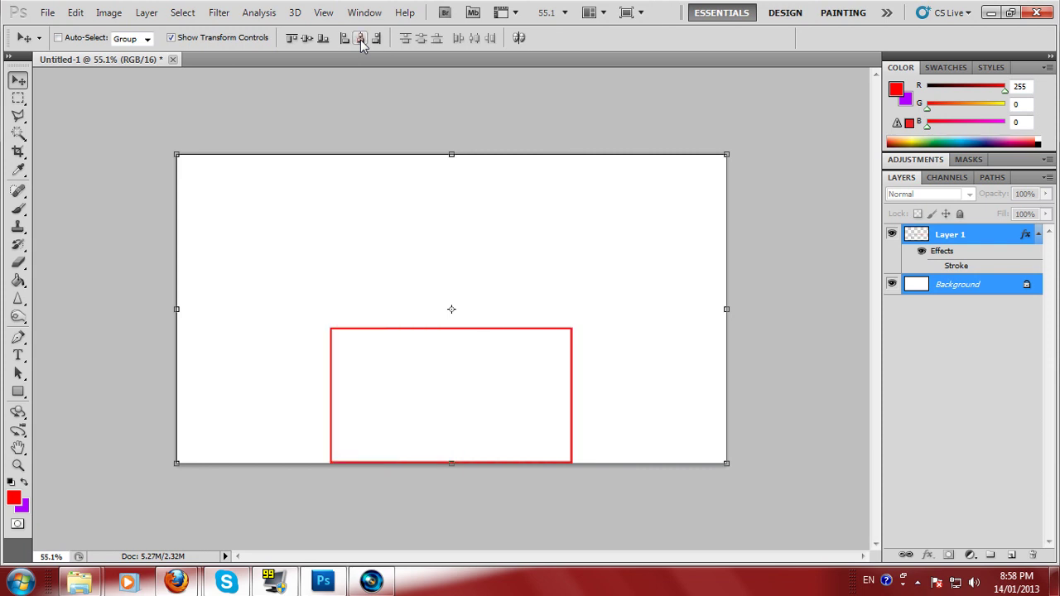
click(307, 38)
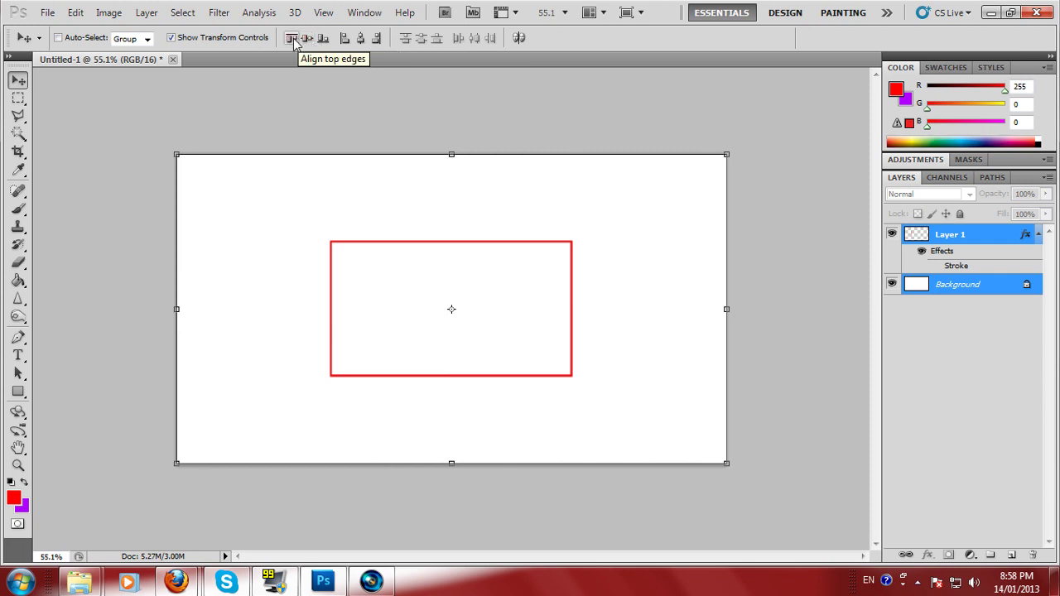
Align the red frame to the canvas's top edge, bottom edge, vertical center and left edge in turn
click(292, 38)
click(322, 38)
click(307, 39)
click(345, 39)
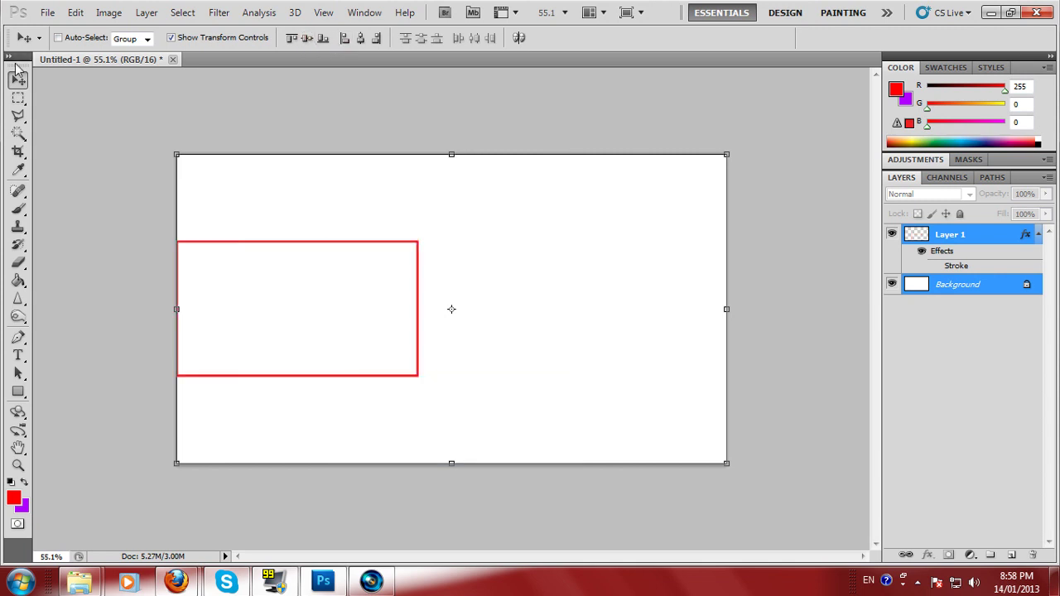
Select Layer 1 alone and nudge the red frame inward from the canvas's left edge
click(979, 248)
key(Right)
key(Right)
key(Right)
key(Right)
key(Right)
key(Right)
key(Right)
key(Right)
key(Right)
key(Right)
key(Right)
key(Right)
key(Right)
key(Right)
key(Right)
key(Right)
key(Right)
key(Right)
key(Right)
key(Right)
key(Right)
key(Right)
key(Right)
key(Right)
key(Right)
key(Right)
key(Right)
key(Right)
key(Right)
key(Right)
key(Right)
key(Right)
key(Right)
key(Right)
key(Right)
key(Right)
key(Right)
key(Right)
key(Right)
key(Right)
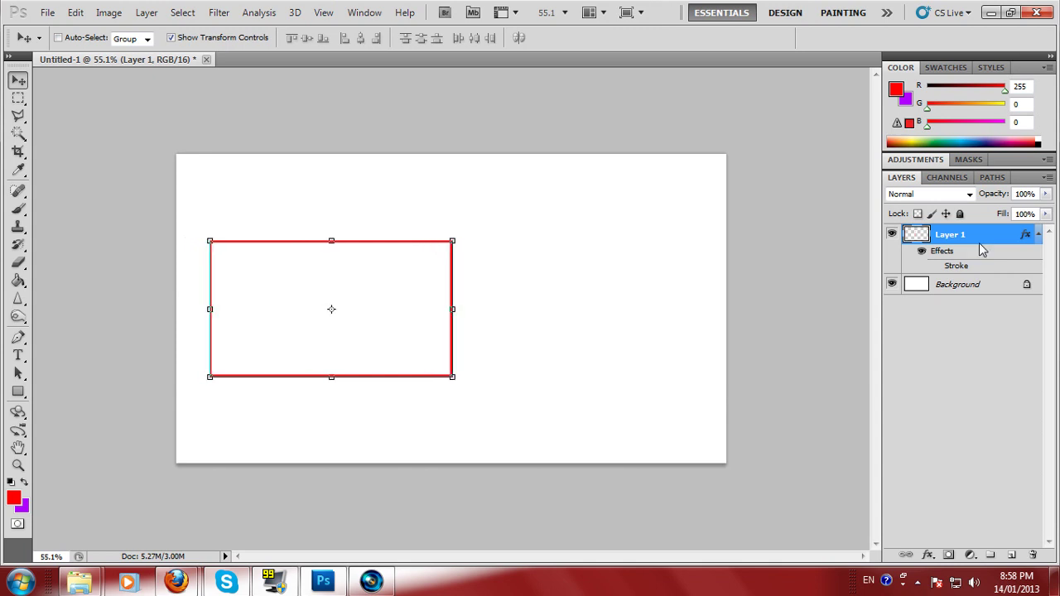
Duplicate Layer 1 and align the copied frame to the right edge of the Background
drag(978, 237, 1012, 553)
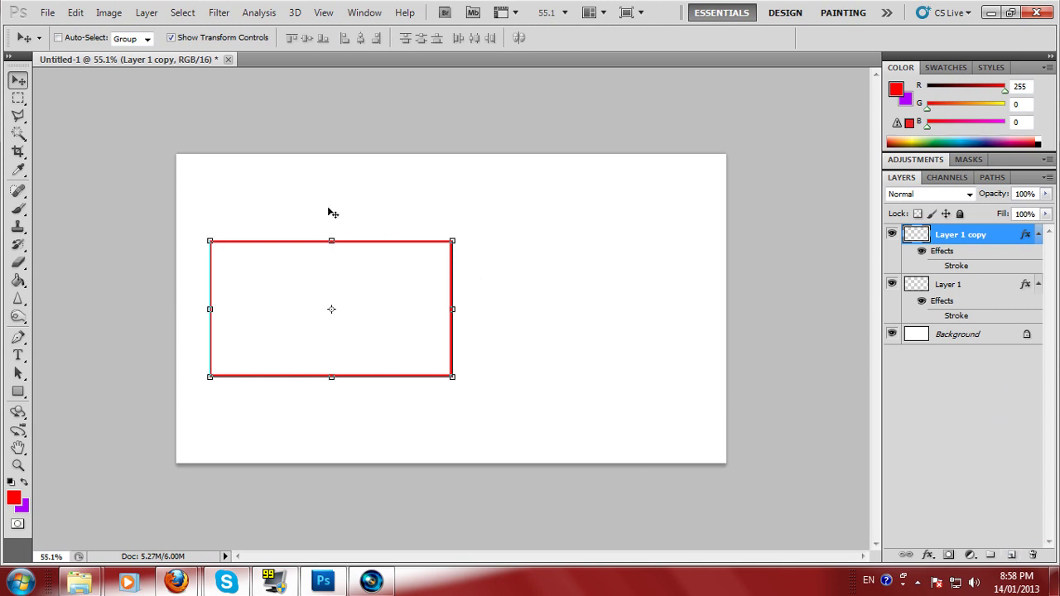
ctrl+click(962, 335)
click(376, 43)
Select Layer 1 copy alone and nudge its frame left, leaving margins at the canvas edge and beside the original frame
click(981, 234)
key(Left)
key(Left)
key(Left)
key(Left)
key(Left)
key(Left)
key(Left)
key(Left)
key(Left)
key(Left)
key(Left)
key(Left)
key(Left)
key(Left)
key(Left)
key(Left)
key(Left)
key(Left)
key(Left)
key(Left)
key(Left)
key(Left)
key(Left)
key(Left)
key(Left)
key(Left)
key(Left)
key(Left)
key(Left)
key(Left)
key(Left)
key(Left)
key(Left)
key(Left)
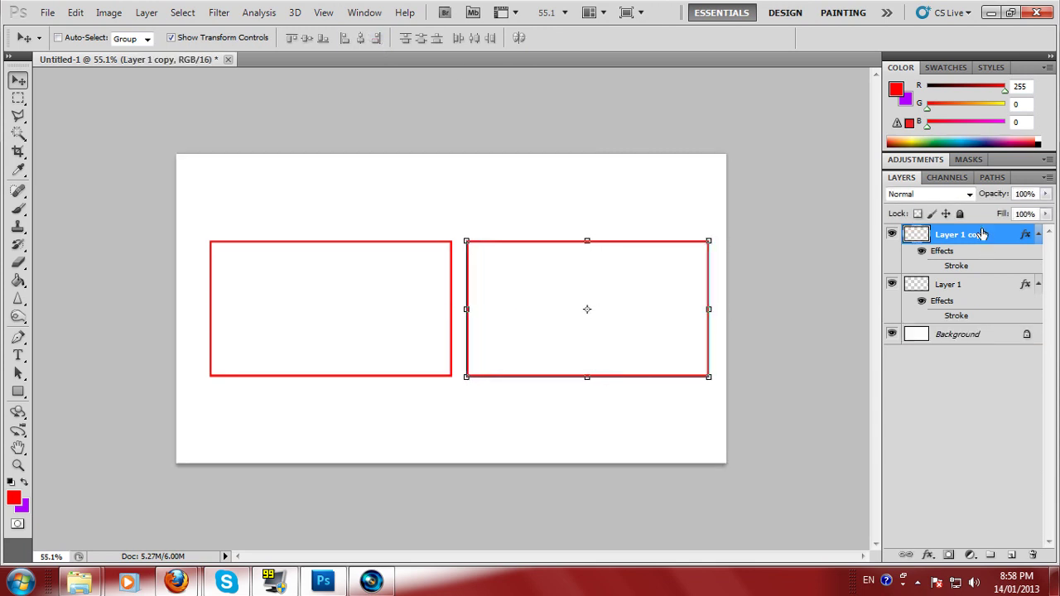
Nudge the original Layer 1 frame left to widen the gap between the two frames
click(977, 286)
key(Left)
key(Left)
key(Left)
key(Left)
key(Left)
key(Left)
key(Left)
key(Left)
key(Left)
key(Left)
key(Left)
key(Left)
key(Left)
key(Left)
key(Left)
key(Left)
key(Left)
key(Left)
key(Left)
key(Left)
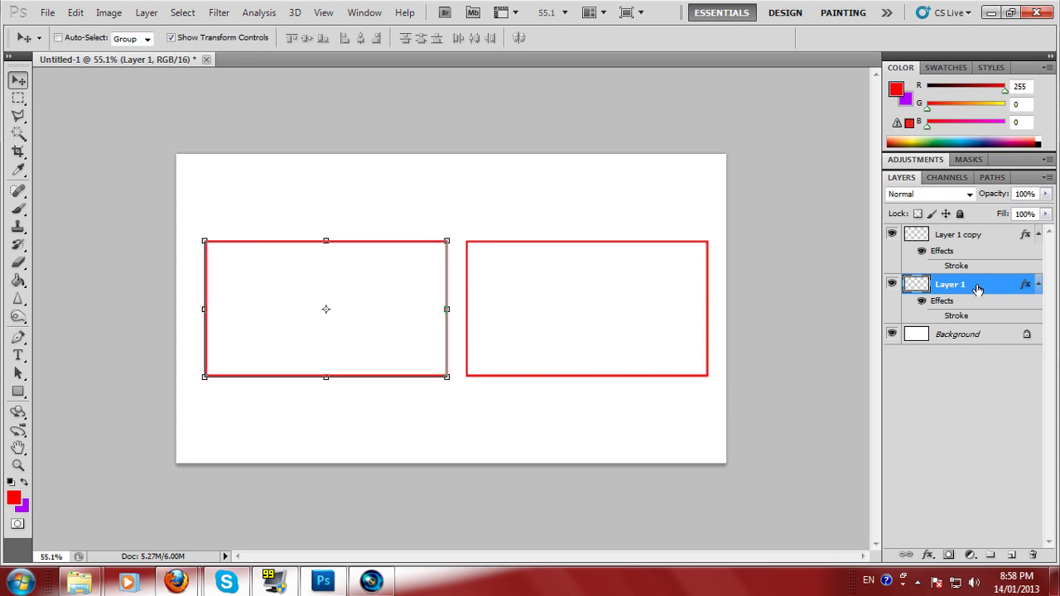
key(Left)
key(Left)
key(Left)
key(Left)
key(Left)
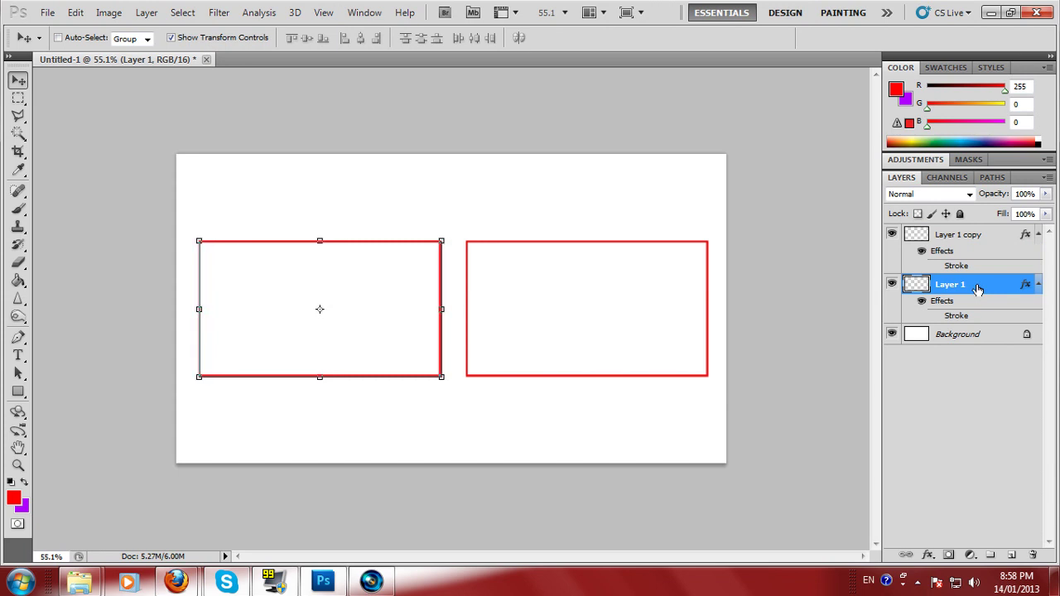
Nudge the Layer 1 copy frame slightly left so both frames have matching outer margins
click(969, 239)
key(Left)
key(Left)
key(Left)
key(Left)
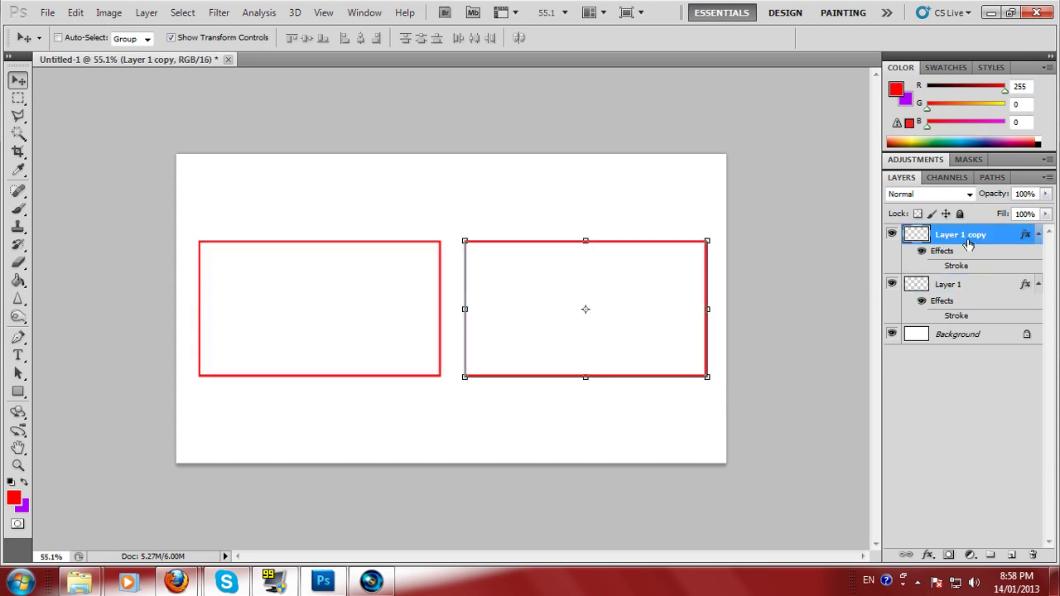
key(Left)
key(Left)
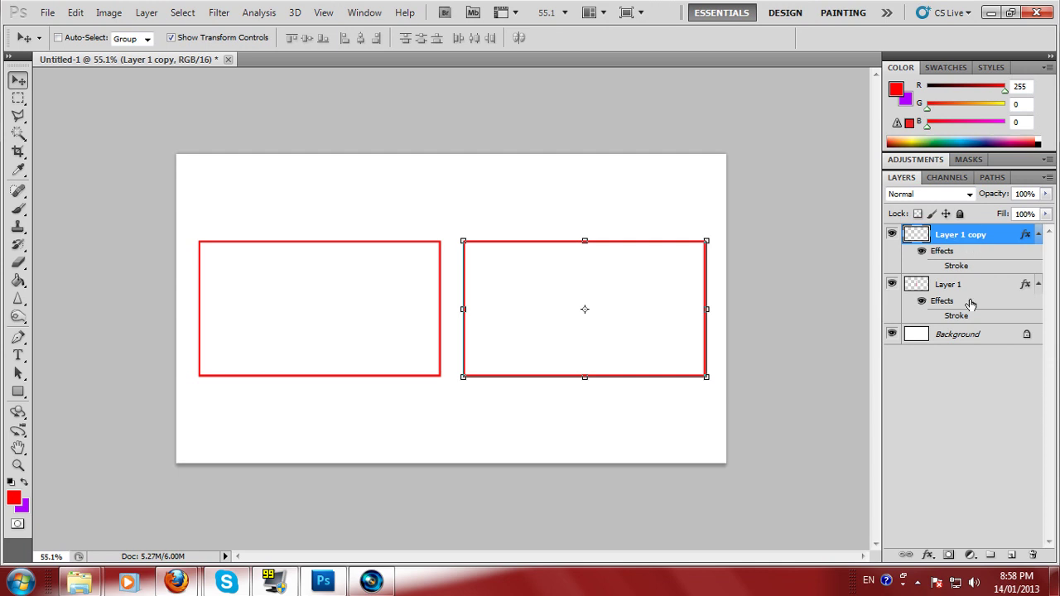
click(980, 346)
click(979, 340)
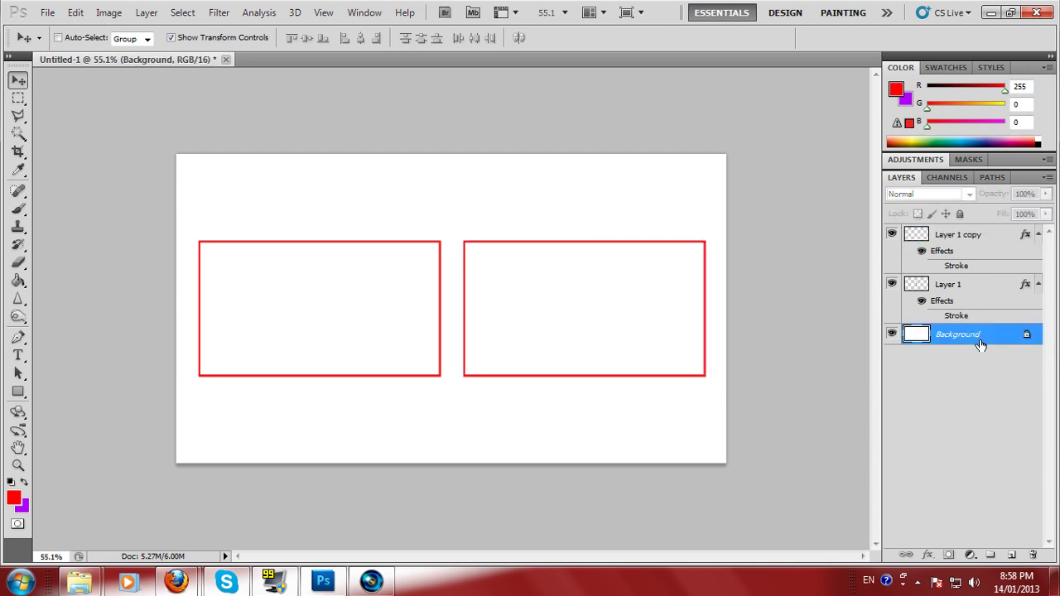
click(966, 287)
click(950, 233)
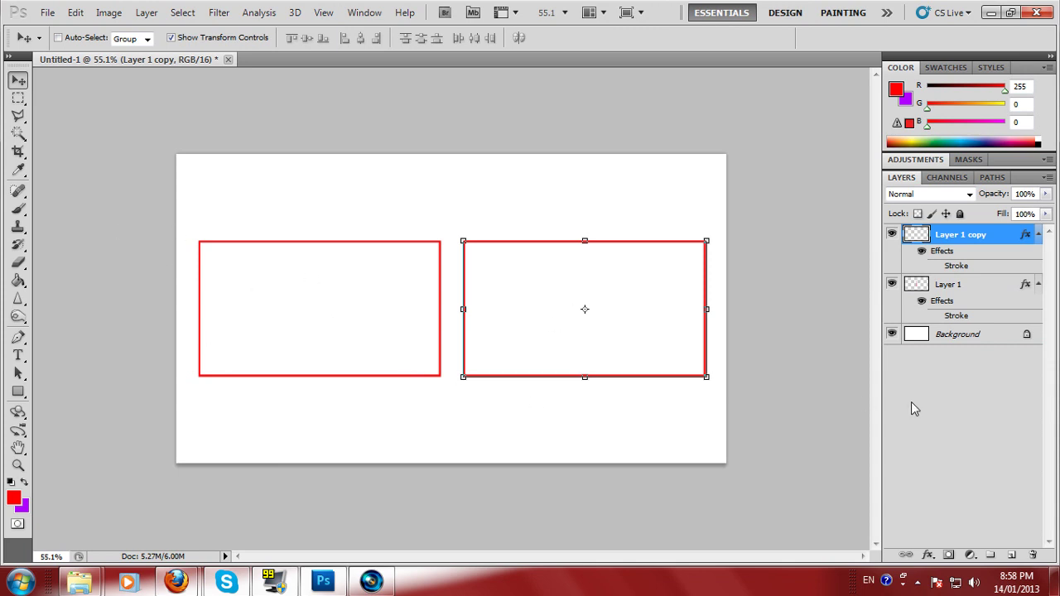
click(949, 288)
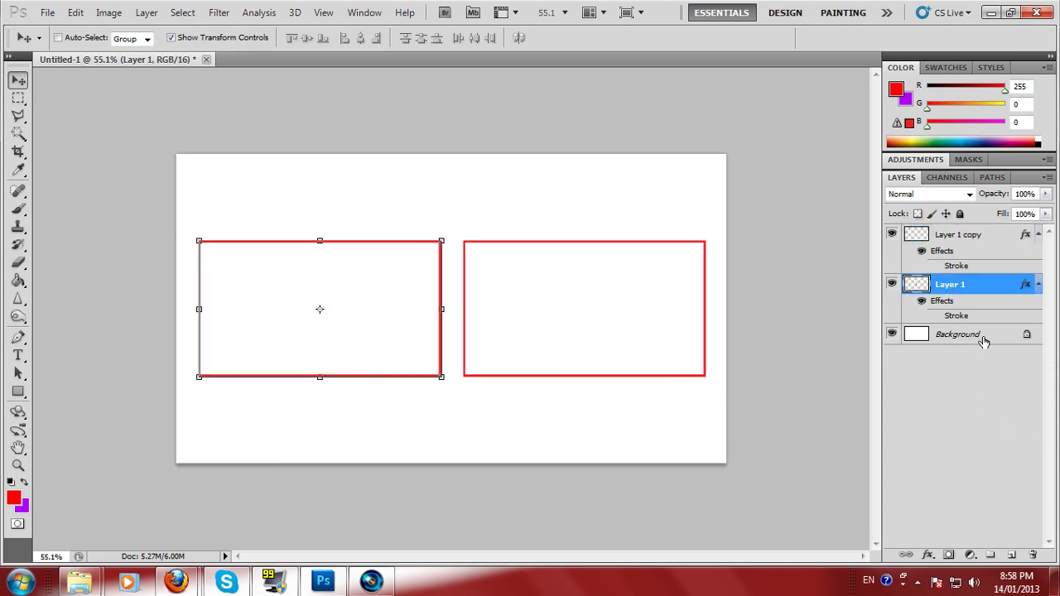
Bring a full-size blue ice texture from the Hockey Ice image results in Firefox into the Photoshop document, directly above the Background layer
click(986, 340)
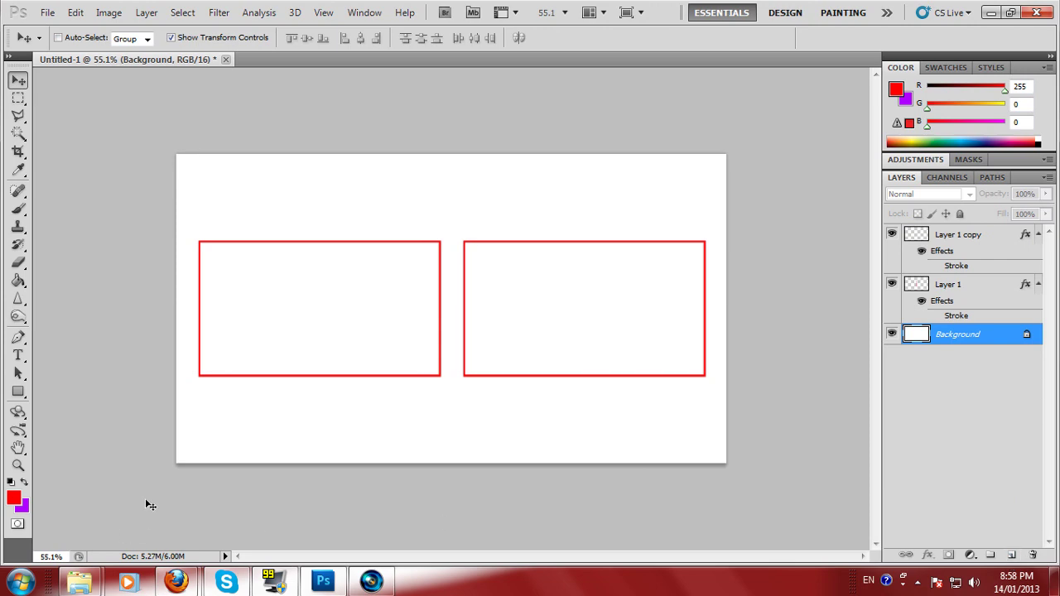
mouse_move(183, 585)
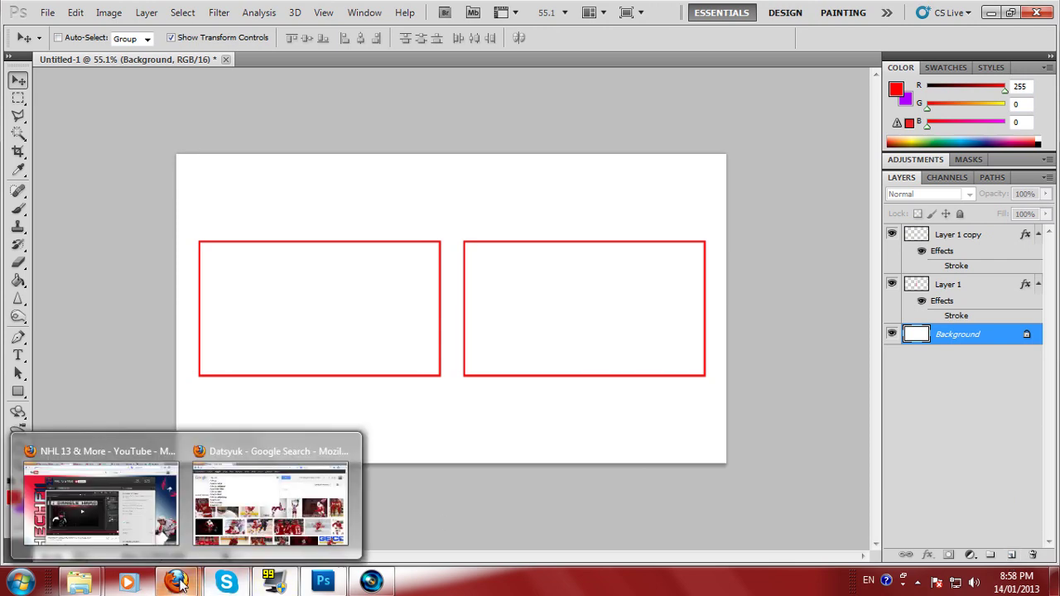
click(230, 498)
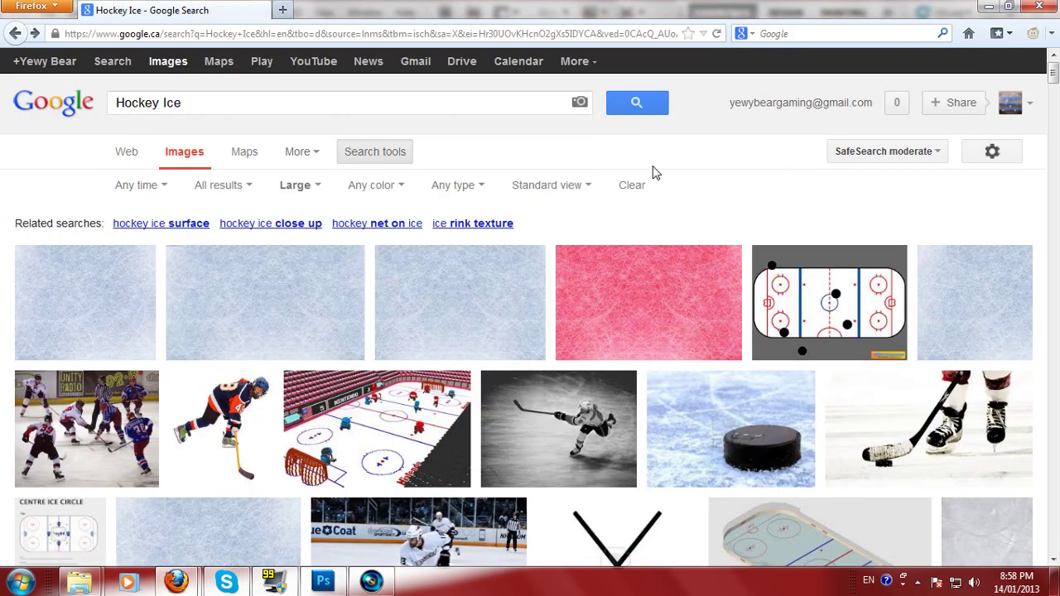
click(461, 340)
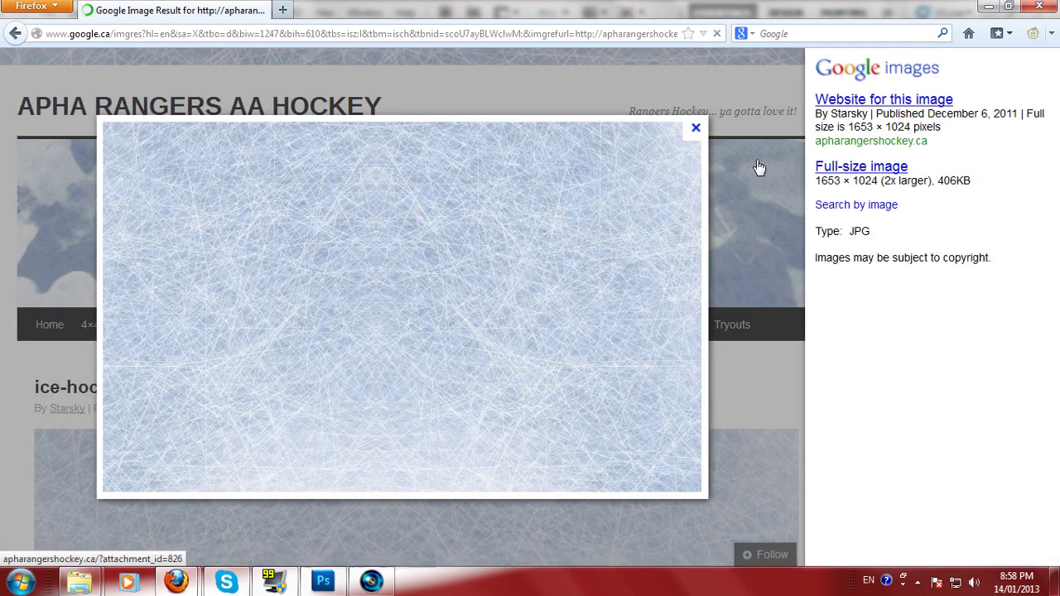
click(846, 168)
click(374, 234)
drag(373, 235, 391, 275)
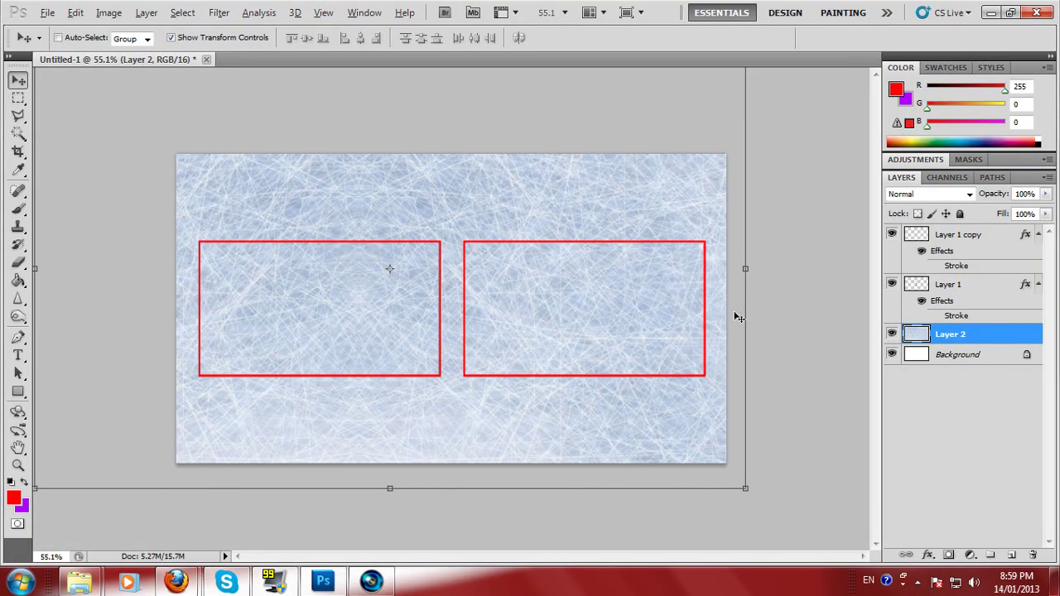
Align the ice texture's lower-right corner with the canvas and scale it proportionally to about 78.43%
scroll(735, 314, down, 8)
drag(556, 241, 544, 225)
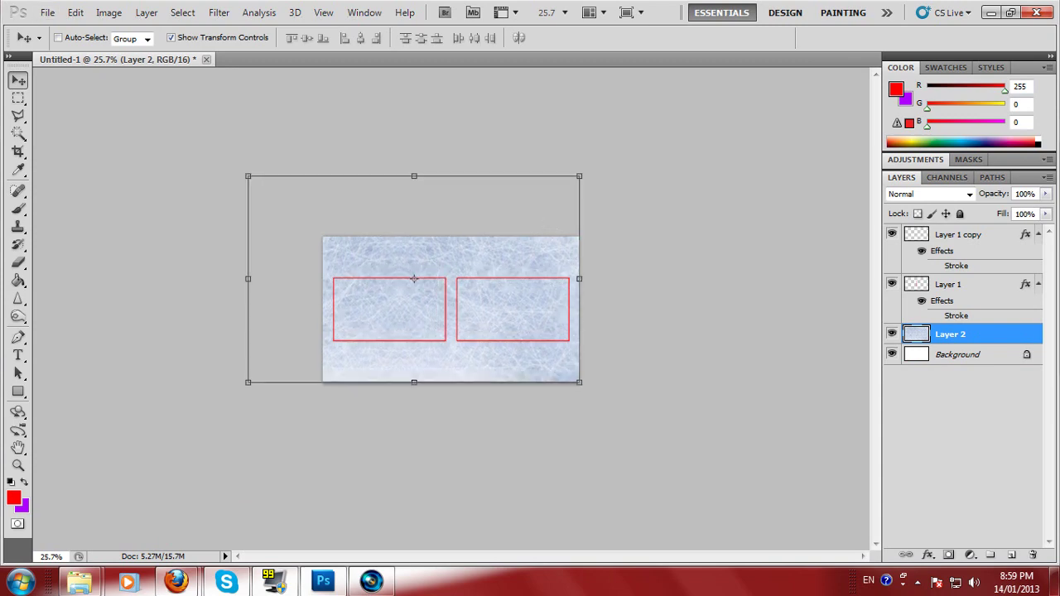
drag(245, 173, 305, 229)
Nudge the scaled ice texture right and down to X 639.60 px, Y 363.26 px, covering the canvas, and apply the transformation
key(Right)
key(Right)
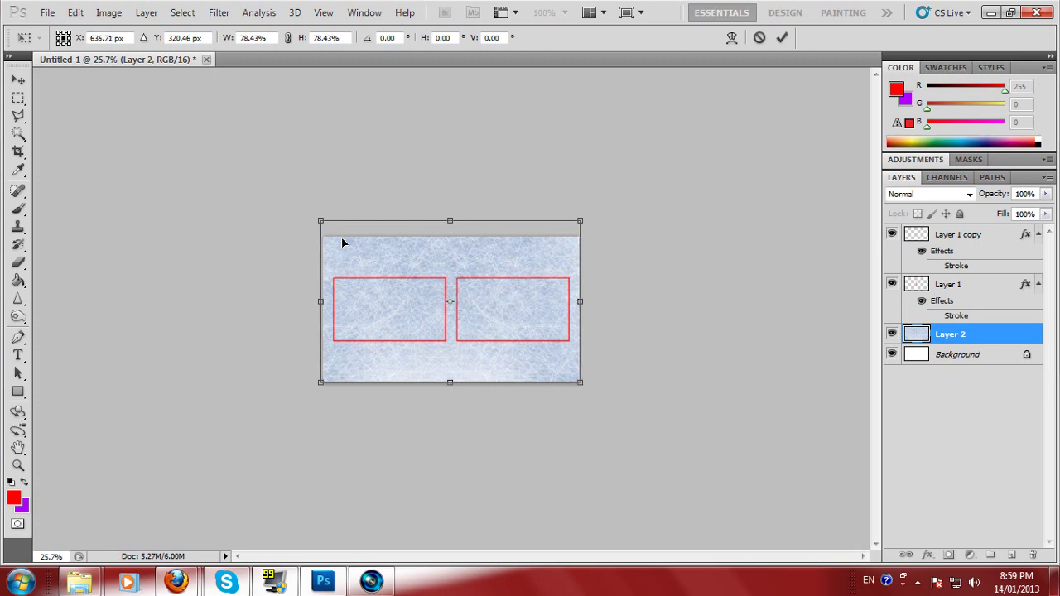
key(Down)
key(Down)
key(Down)
key(Down)
key(Down)
key(Down)
key(Down)
key(Down)
key(Down)
key(Down)
key(Down)
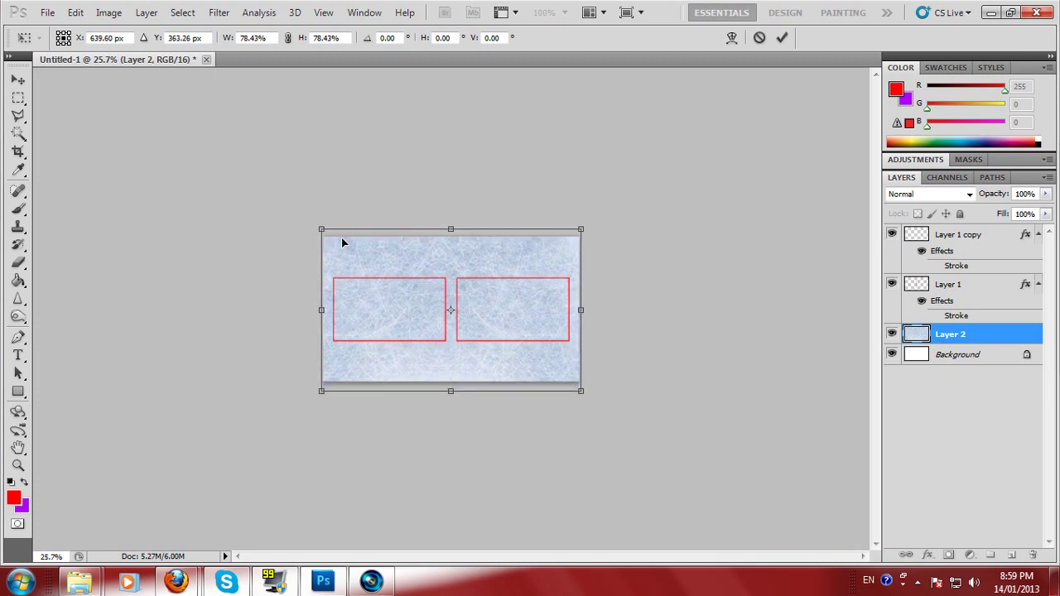
click(20, 80)
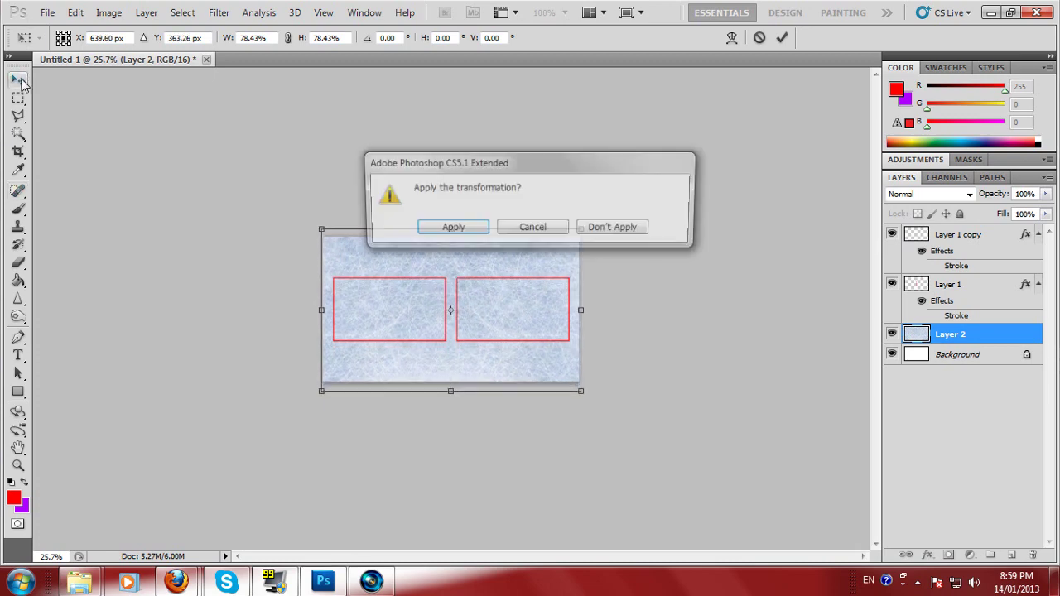
click(436, 230)
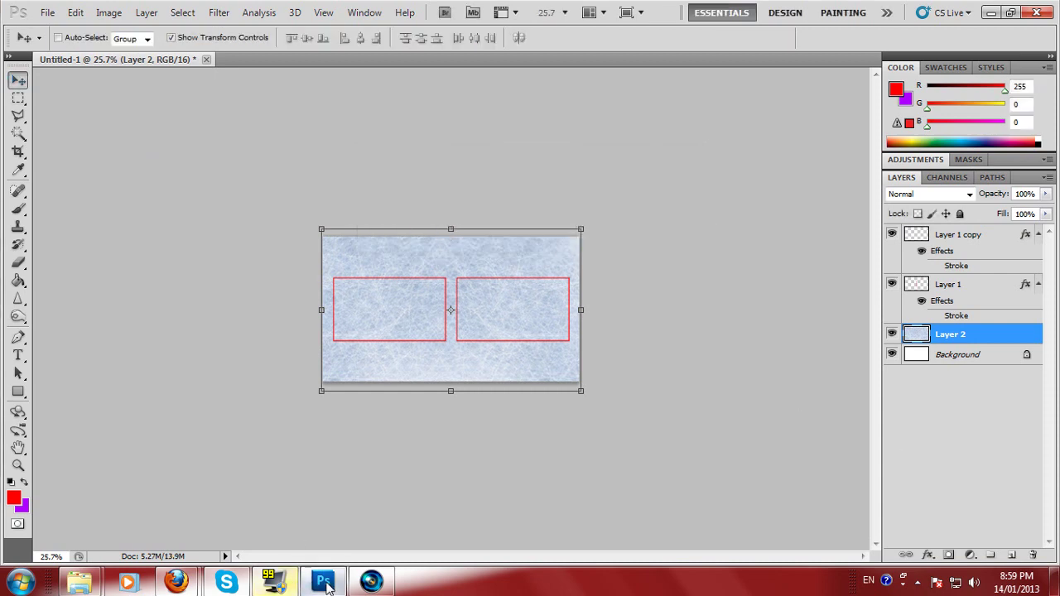
Switch to Firefox, return to the Hockey Ice image results and search Google Images for Datsyuk
mouse_move(325, 583)
mouse_move(175, 584)
click(216, 507)
key(alt+Left)
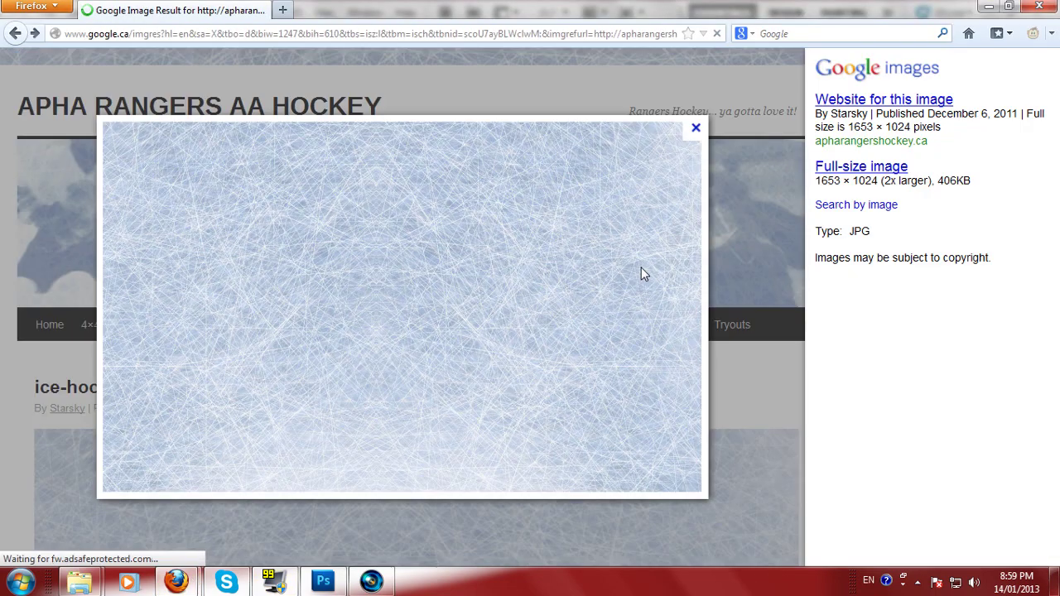
key(alt+Left)
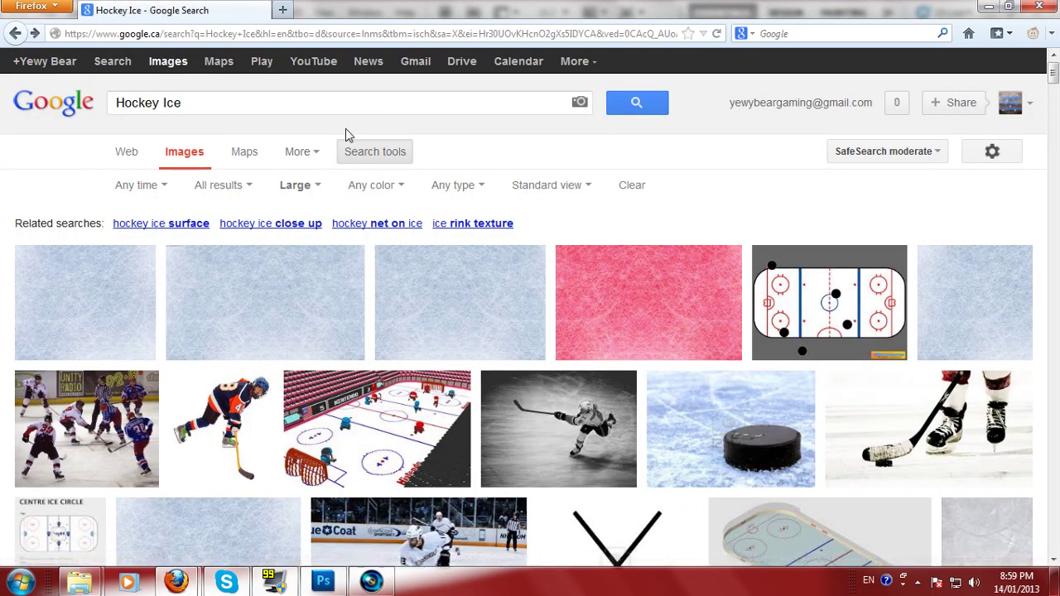
text(Daty)
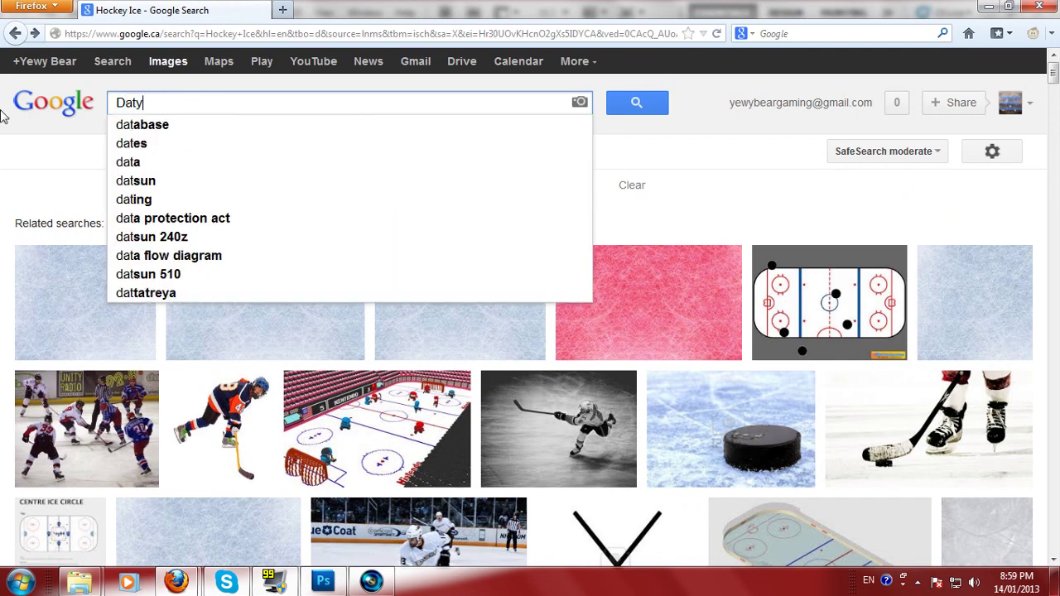
key(BackSpace)
text(syuk)
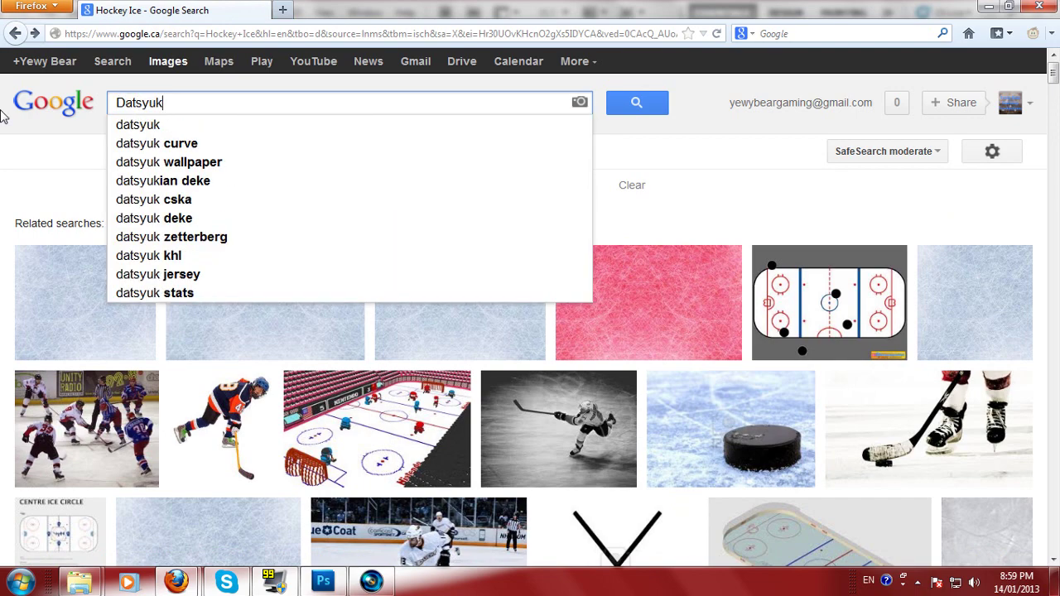
key(Return)
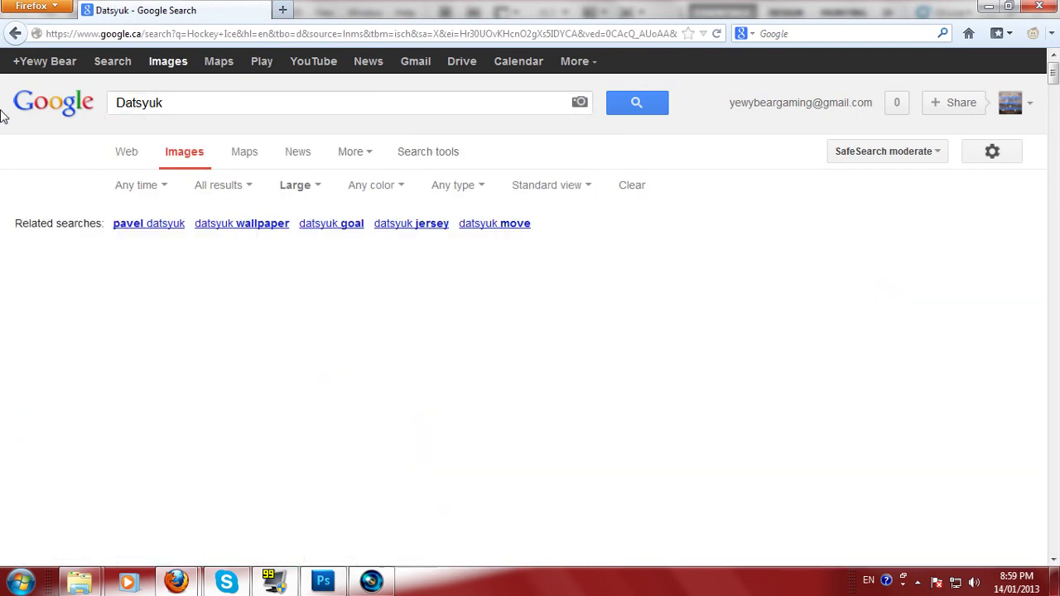
Open the full-size PaveDatsyuk4.png cutout in the white number 13 jersey and bring it into the Photoshop document above the ice texture
scroll(580, 189, down, 7)
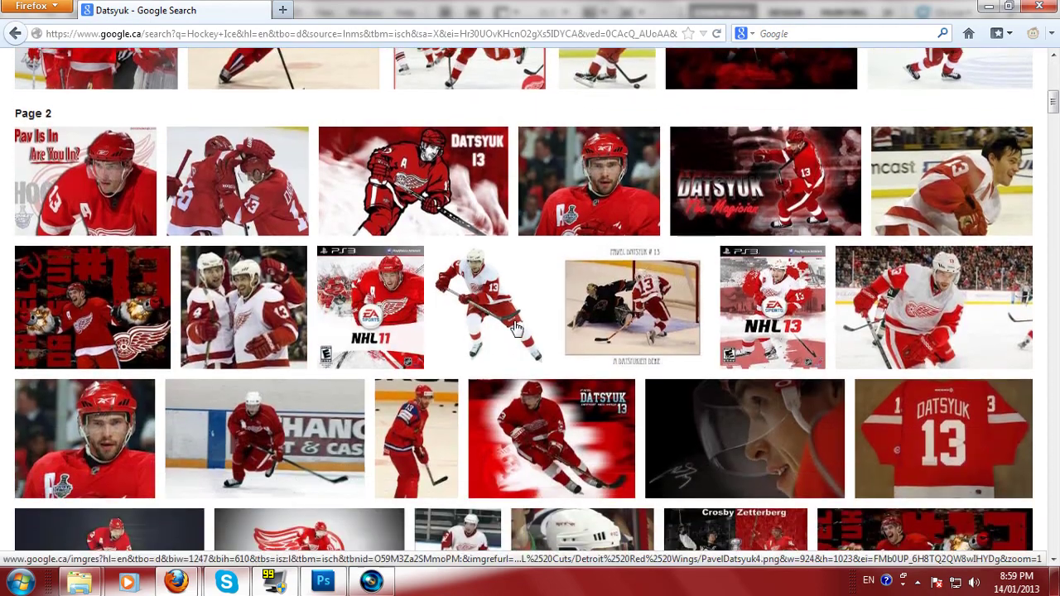
mouse_move(513, 325)
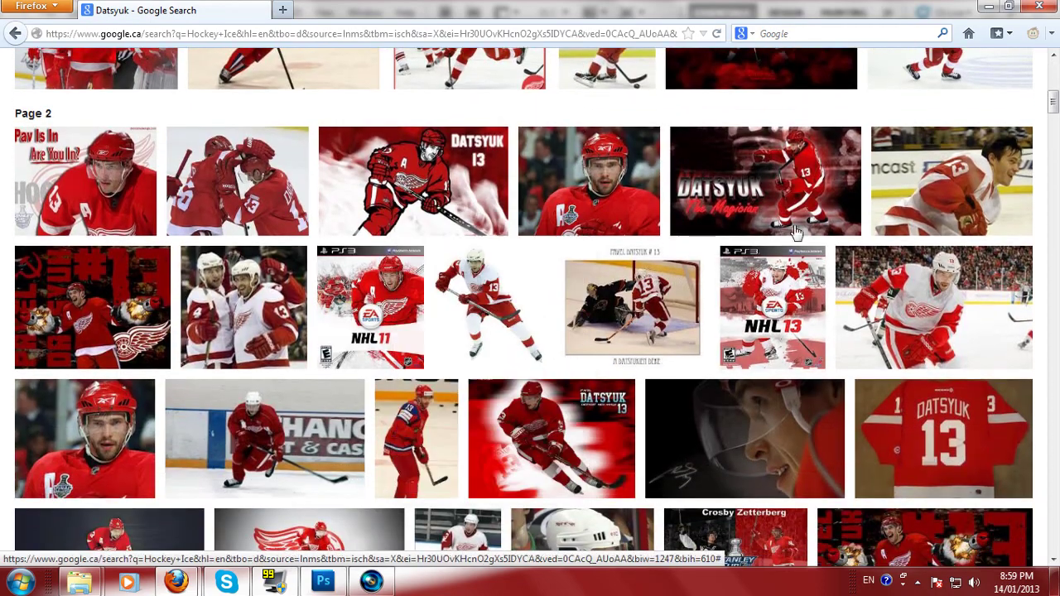
scroll(510, 340, up, 2)
click(507, 401)
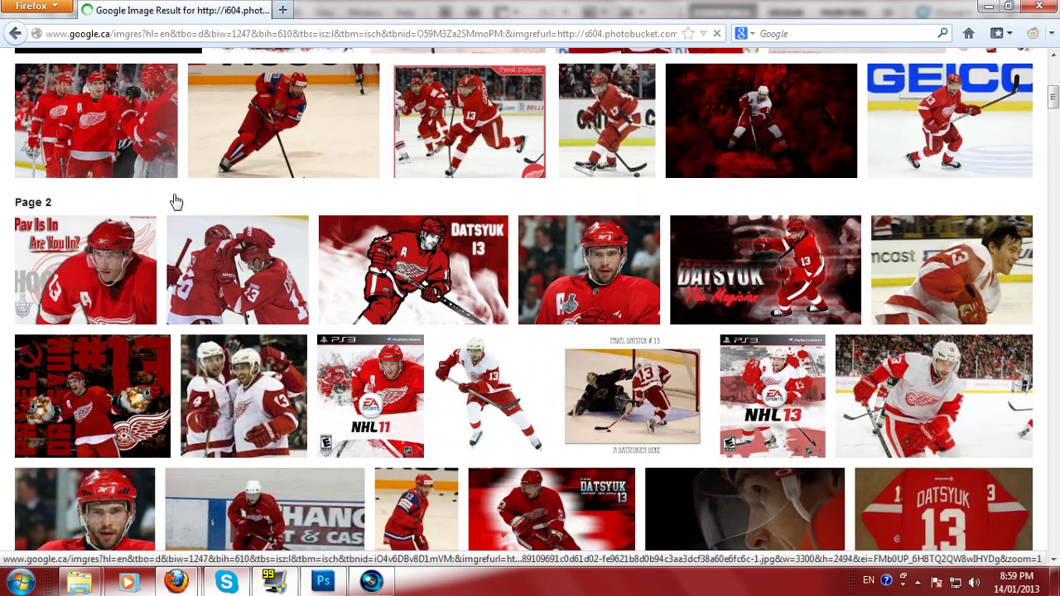
click(821, 150)
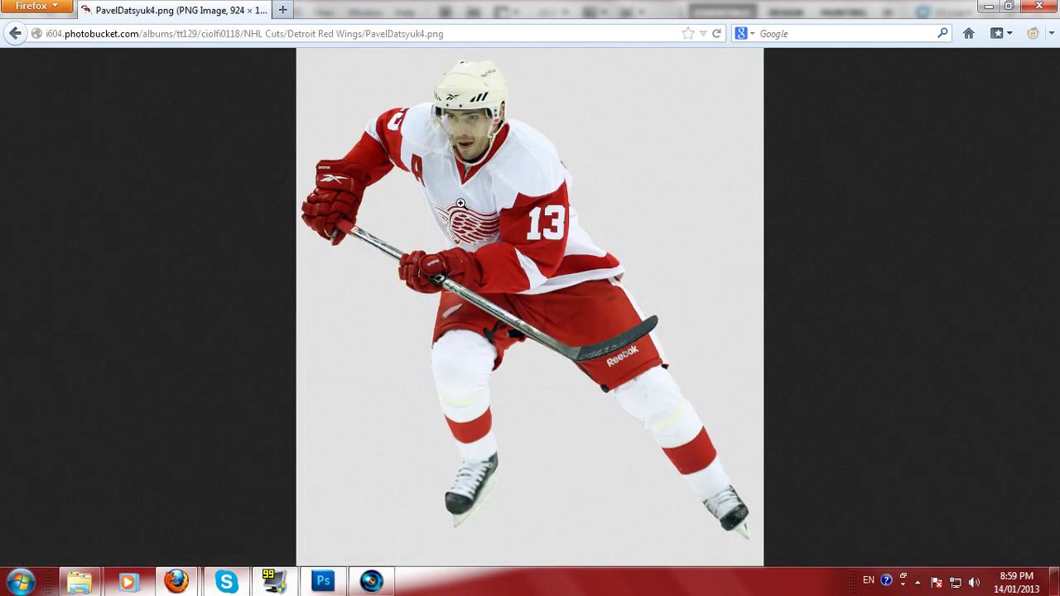
drag(461, 213, 442, 329)
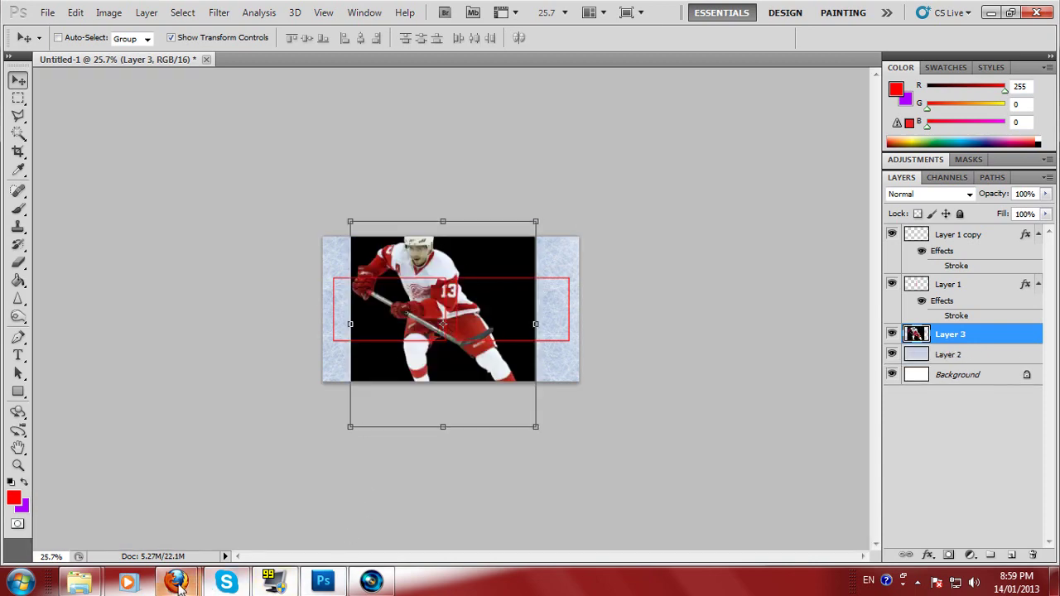
Switch to Firefox, go back to the Datsyuk image results and search Google Images for Joe Louis Arena
mouse_move(176, 582)
click(219, 514)
key(alt+Left)
key(alt+Left)
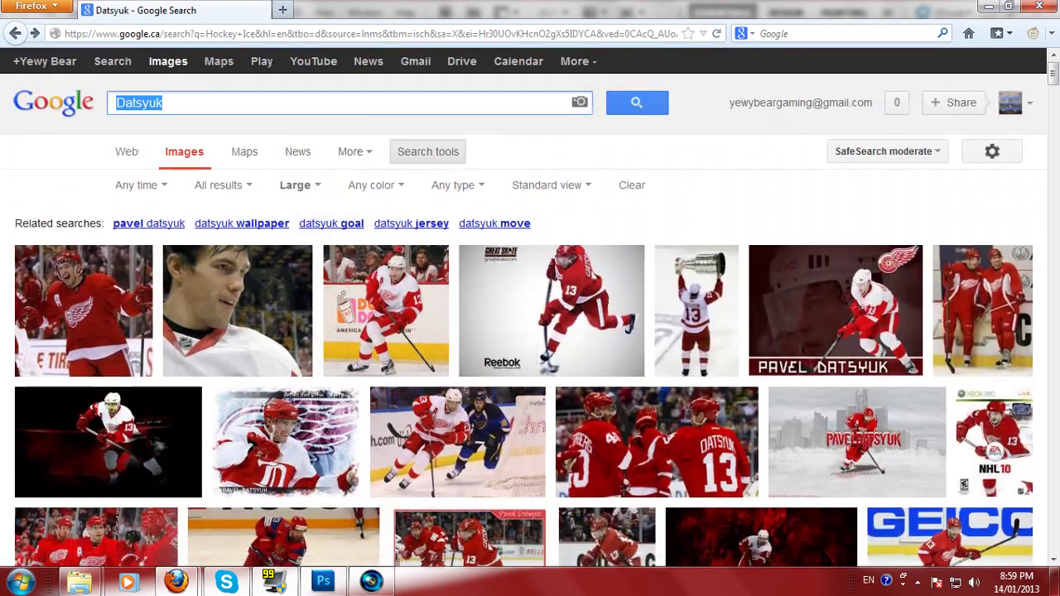
text(Joe L)
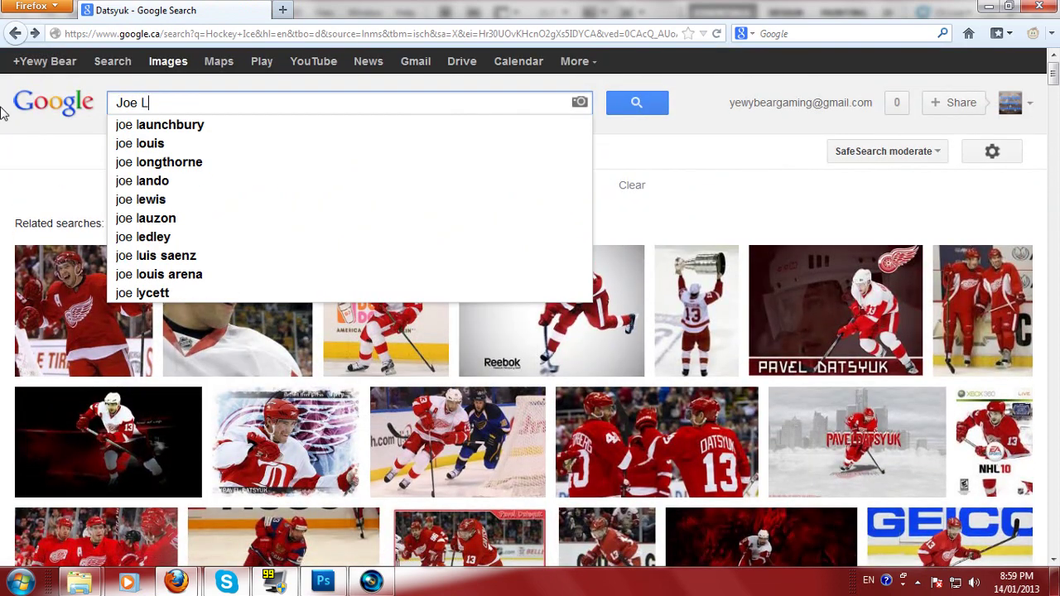
text(ouis Arena)
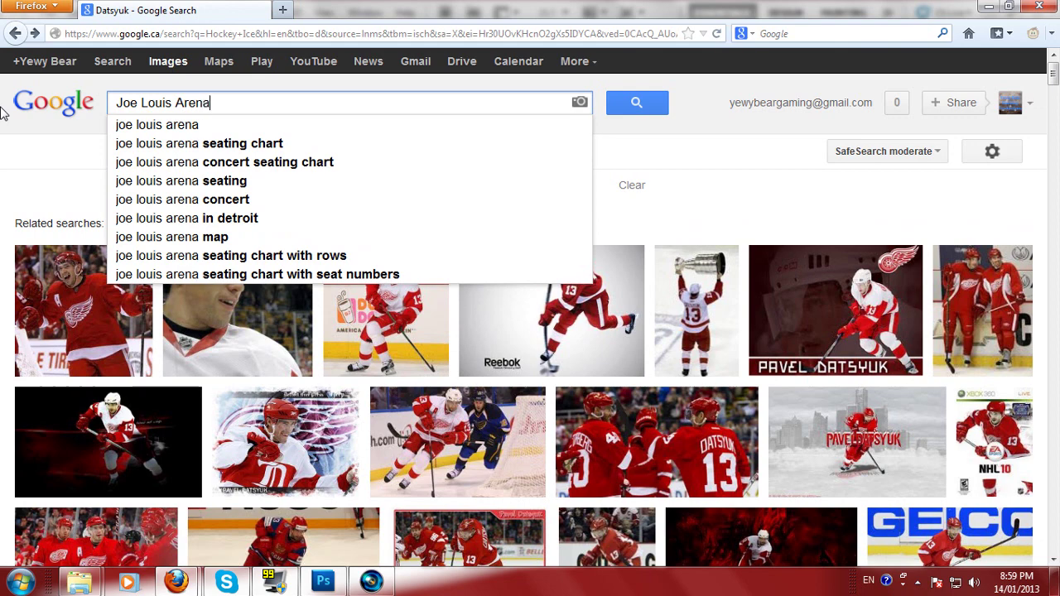
key(Return)
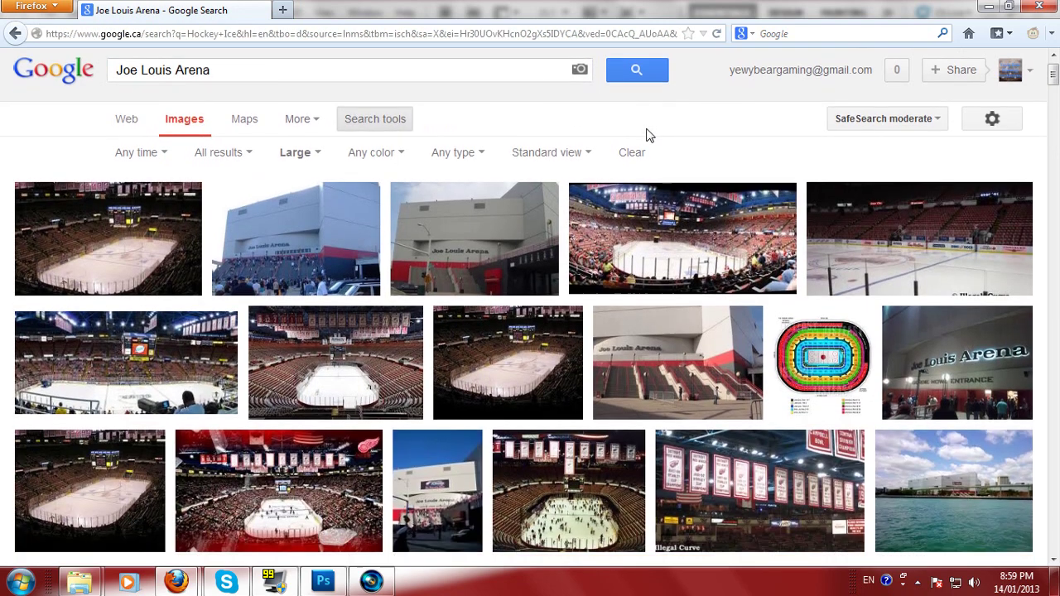
Browse the arena results and open the full-size picture of the empty arena with banners and the Amway sign
scroll(648, 135, down, 2)
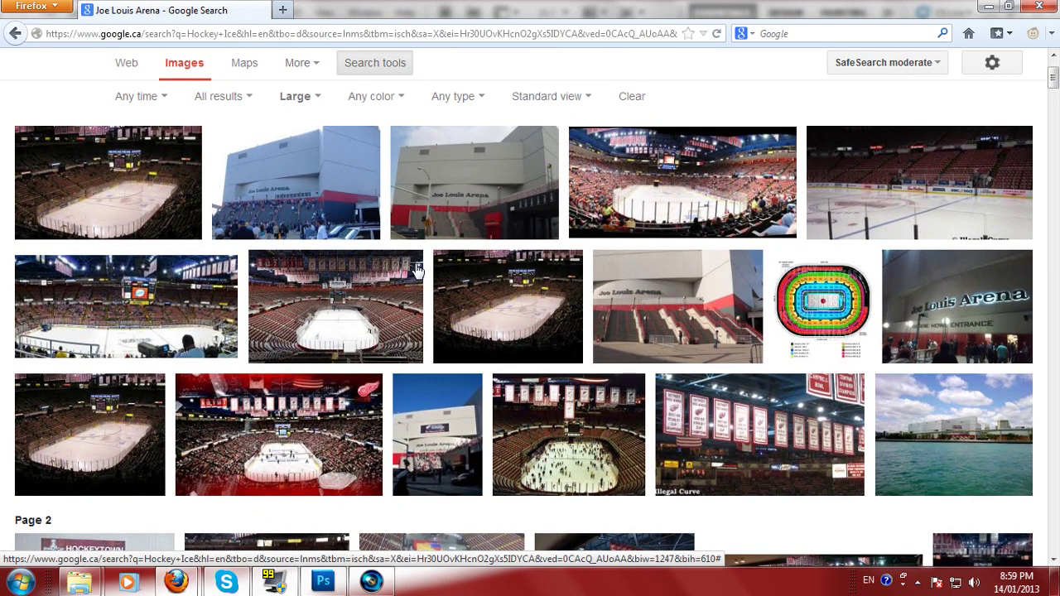
scroll(538, 184, down, 5)
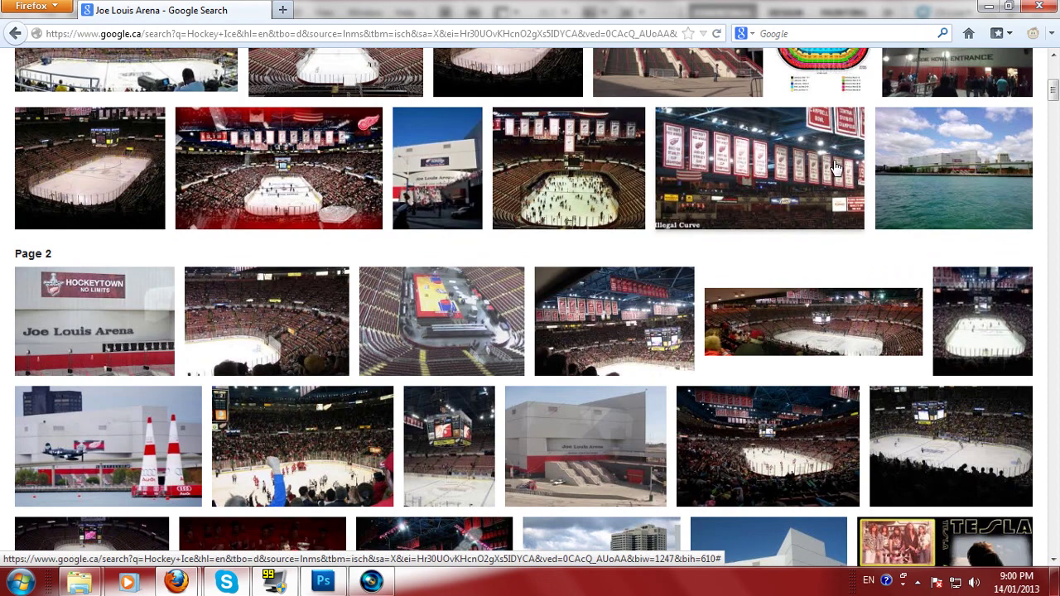
scroll(379, 222, down, 5)
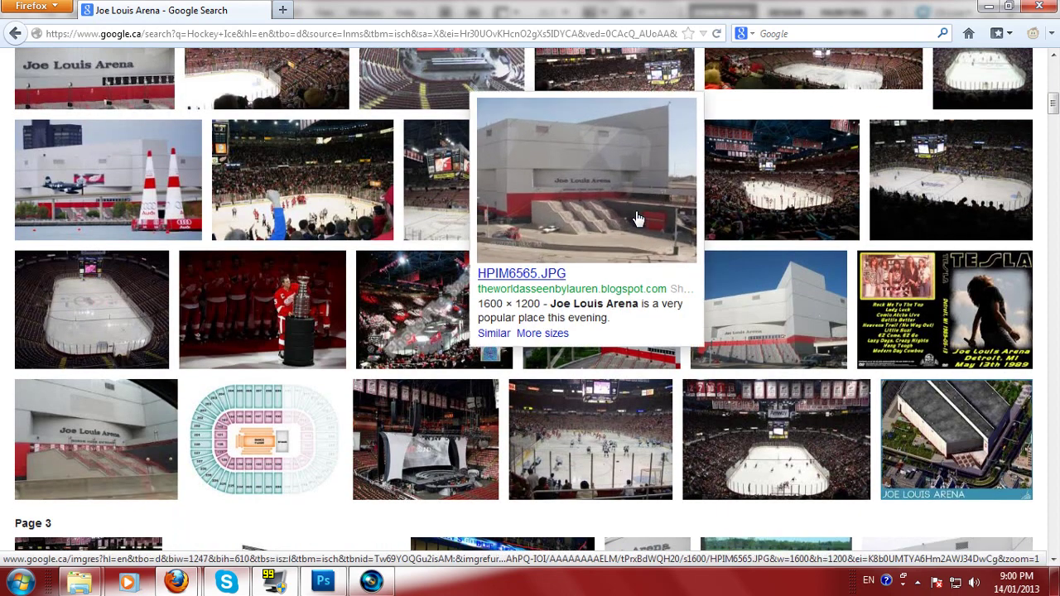
scroll(638, 215, down, 3)
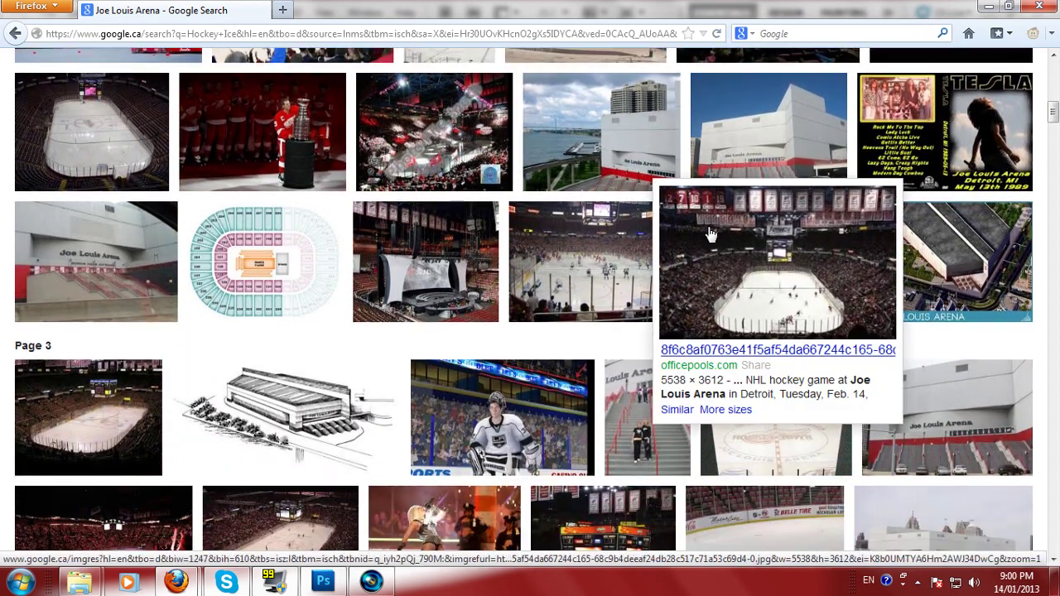
scroll(364, 261, up, 5)
scroll(364, 261, up, 2)
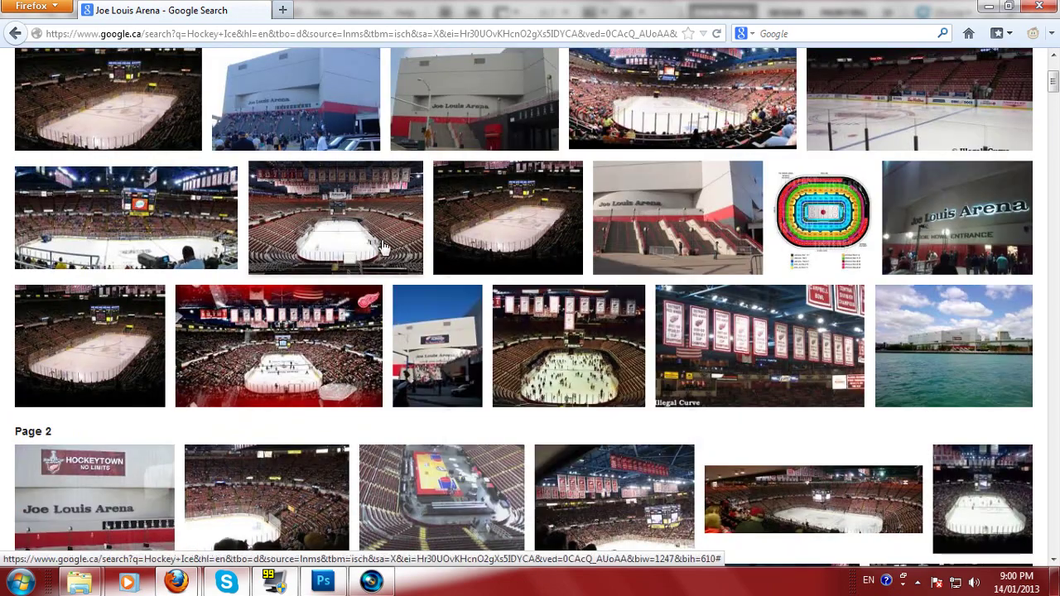
click(366, 230)
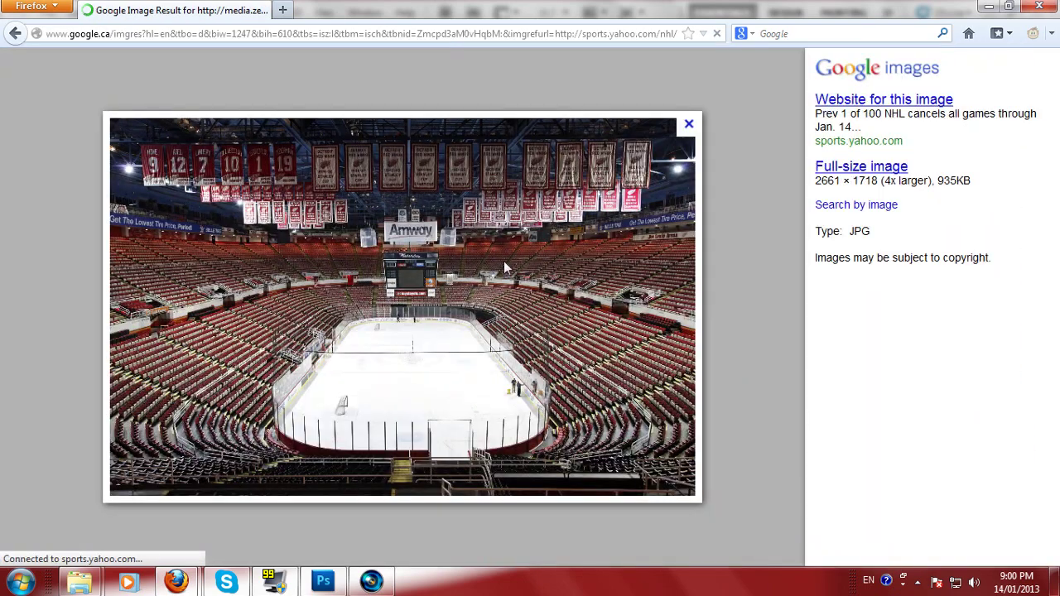
click(420, 273)
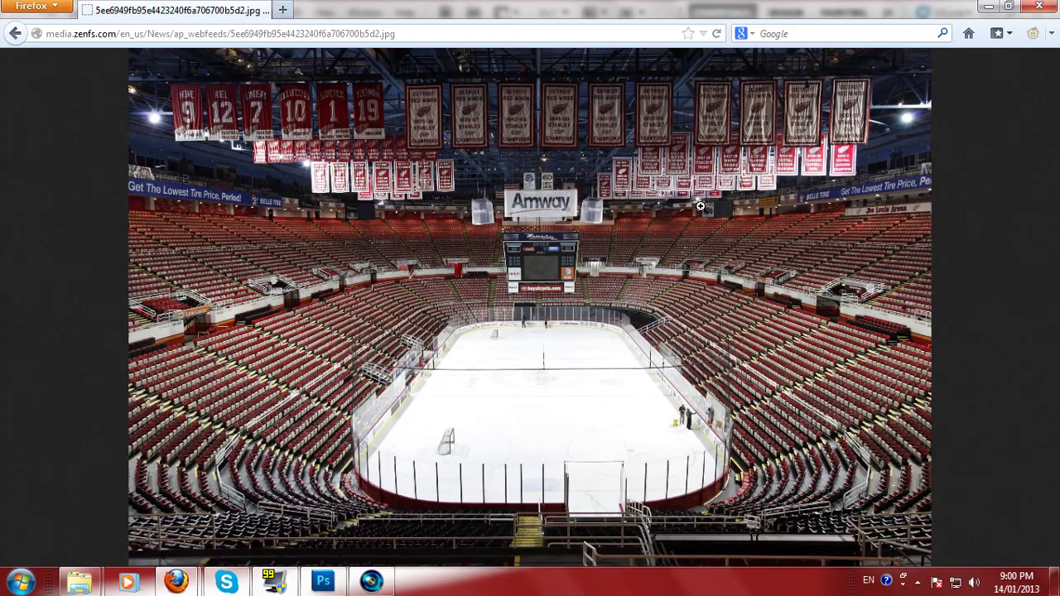
Bring the full-size arena photo into the Photoshop document as a new layer above the player
click(700, 206)
click(321, 582)
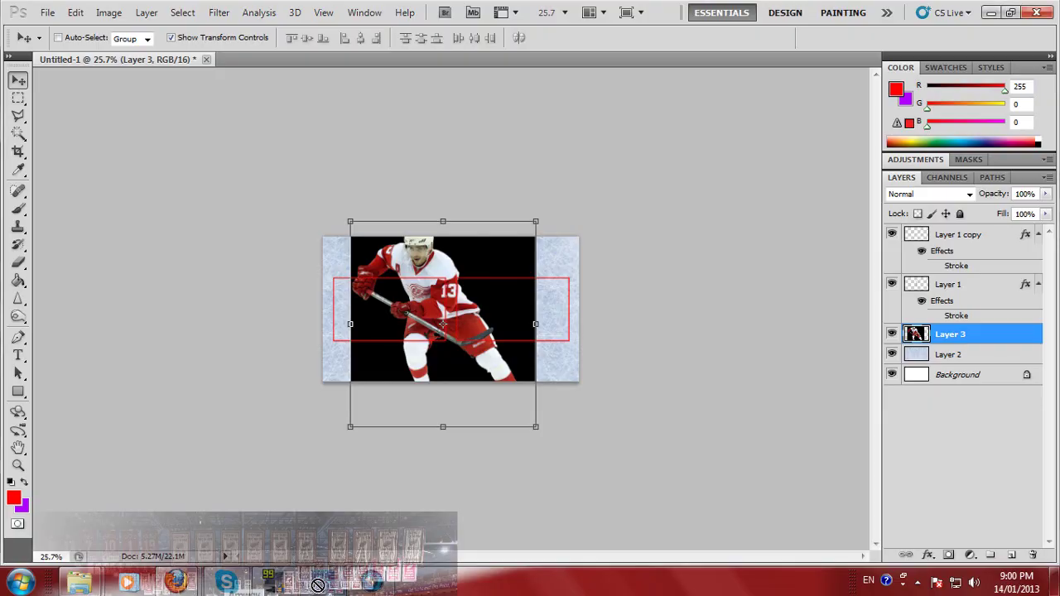
key(ctrl+v)
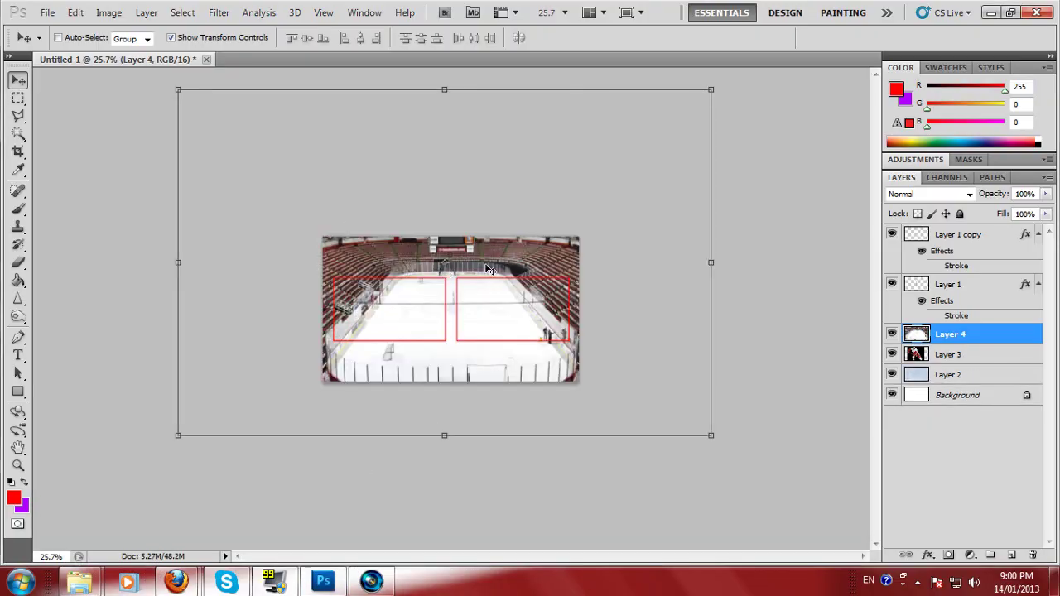
Align the arena photo's lower-right corner with the canvas and scale it proportionally to about 48.32%
drag(674, 229, 543, 179)
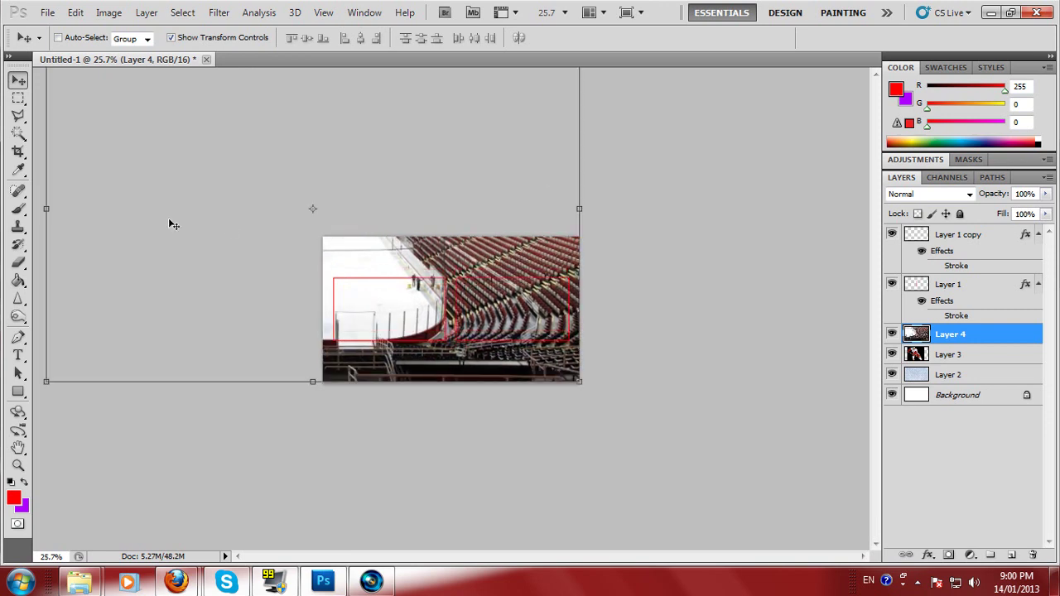
key(ctrl+minus)
key(ctrl+t)
drag(196, 137, 357, 255)
key(ctrl+plus)
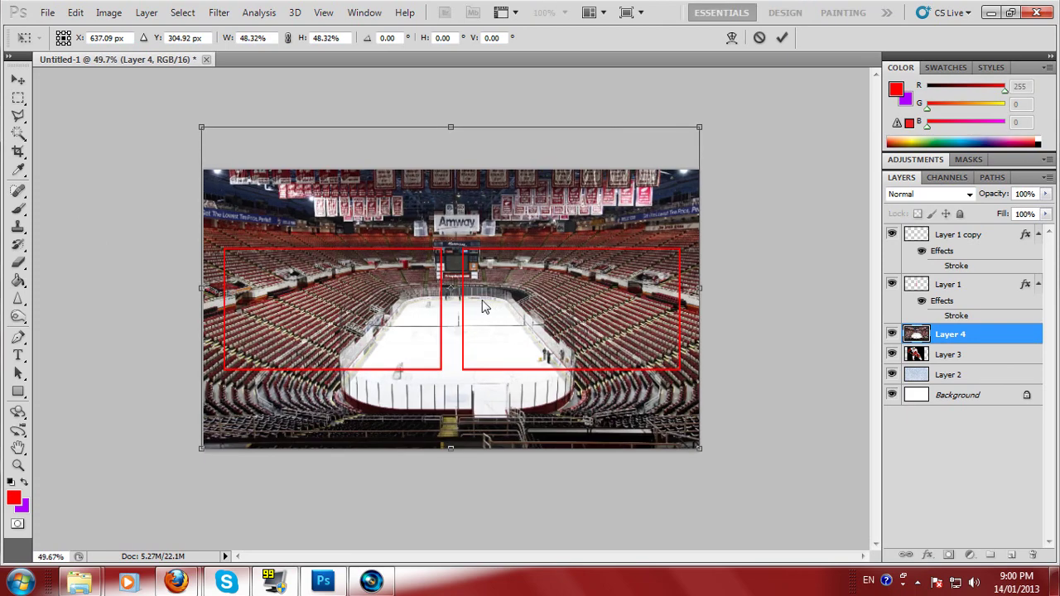
Nudge the arena photo to X 639.11 px, Y 371.36 px, apply the transformation and place its layer directly below the ice texture
drag(523, 191, 524, 191)
key(Right)
key(Left)
key(Down)
key(Down)
key(Down)
key(Down)
key(Down)
key(Down)
key(Down)
key(Down)
key(Down)
key(Down)
key(Down)
key(Down)
key(Down)
key(Down)
key(Down)
key(Down)
key(Down)
key(Down)
key(Down)
key(Down)
key(Down)
key(Down)
key(Down)
key(Down)
key(Down)
key(Down)
key(Down)
key(Down)
key(Down)
key(Down)
key(Down)
key(Down)
key(Down)
key(Down)
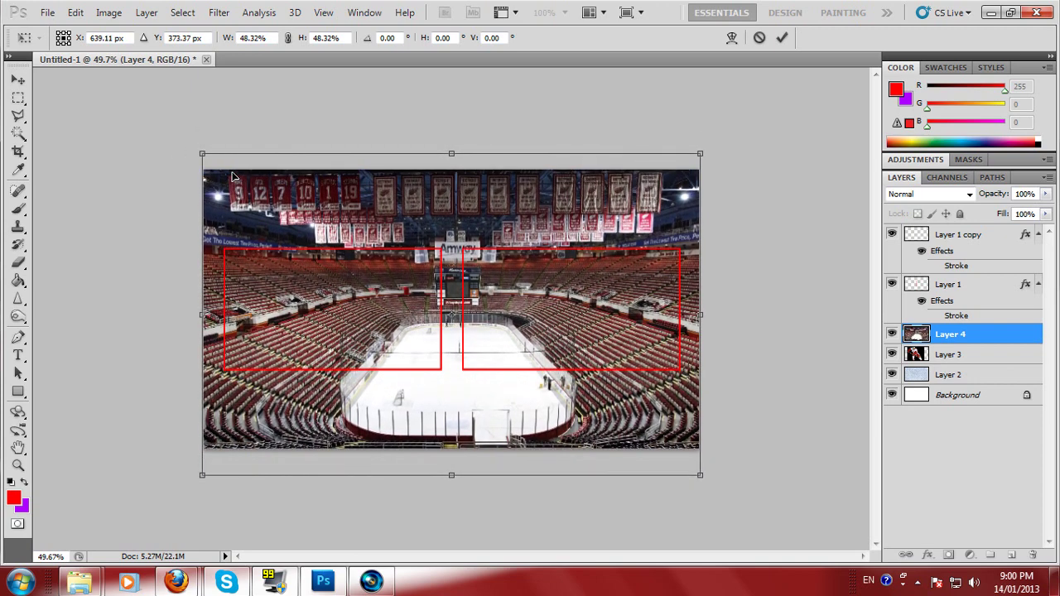
key(Up)
key(v)
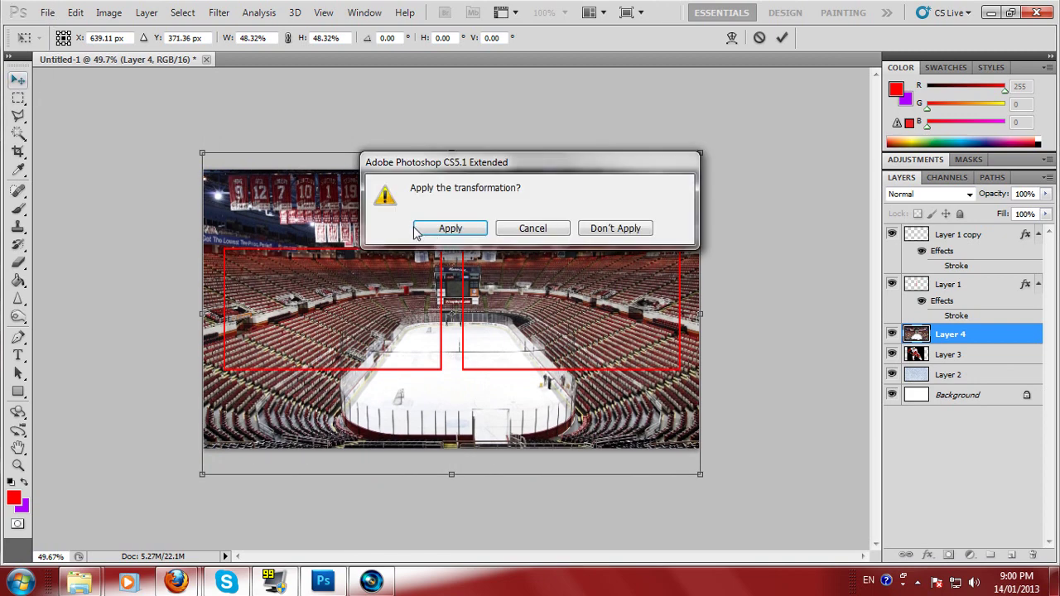
click(442, 225)
drag(977, 334, 974, 382)
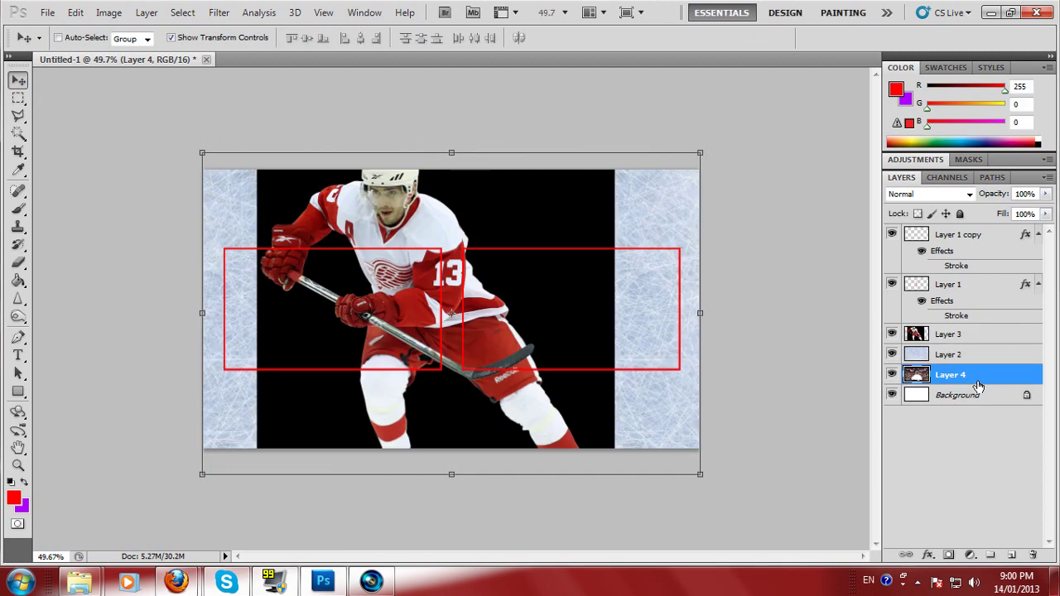
Scale the player image on Layer 3 proportionally to 72.60% at X 591.36 px, Y 371.37 px and apply the transformation
click(958, 336)
drag(257, 140, 317, 231)
drag(483, 395, 467, 360)
drag(602, 498, 568, 453)
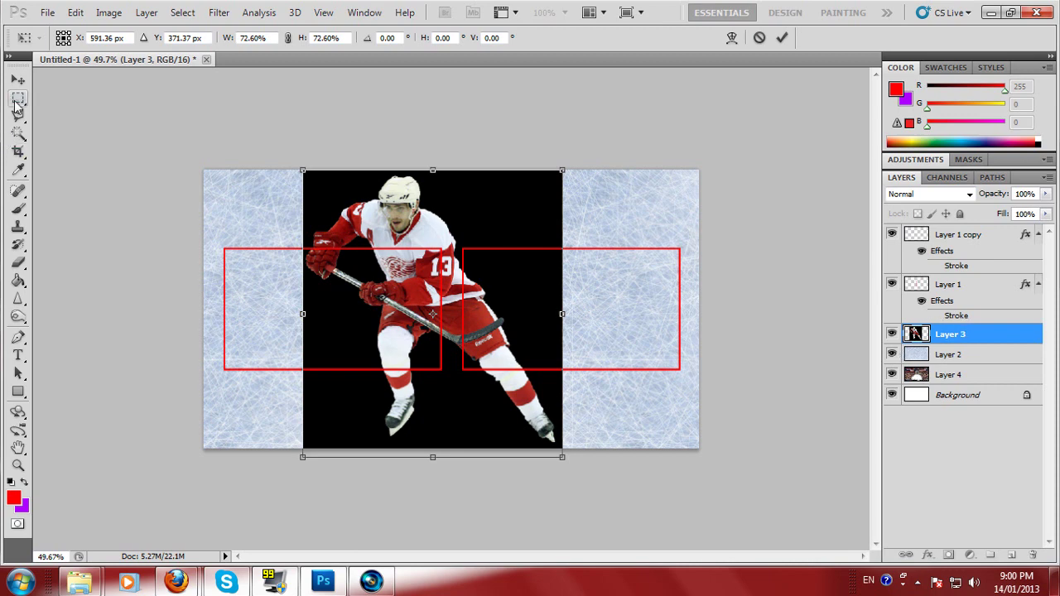
click(18, 79)
key(Return)
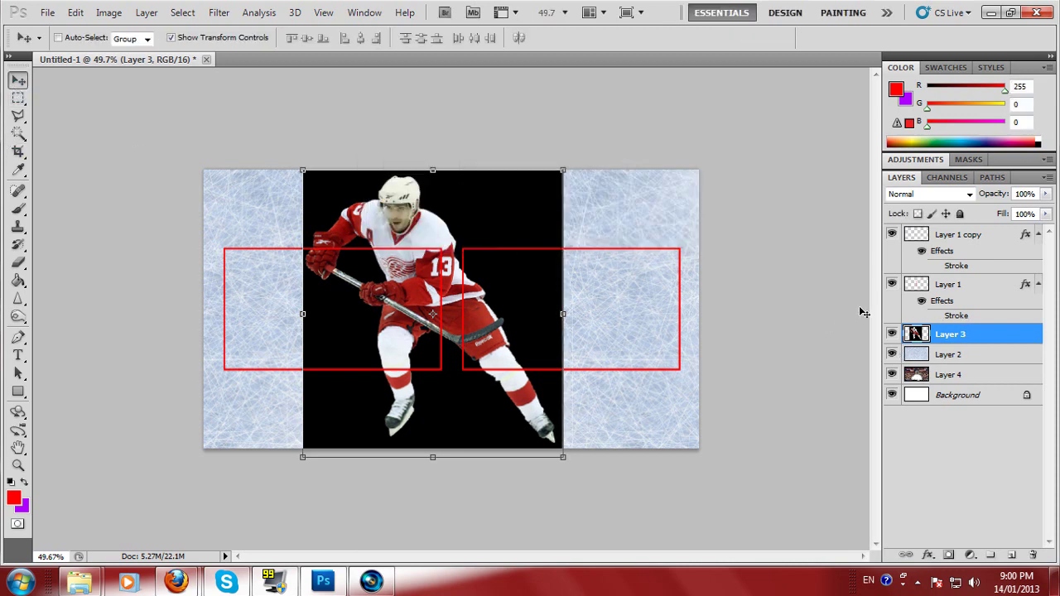
Align the player layer's horizontal and vertical centres with the Background layer
ctrl+click(979, 396)
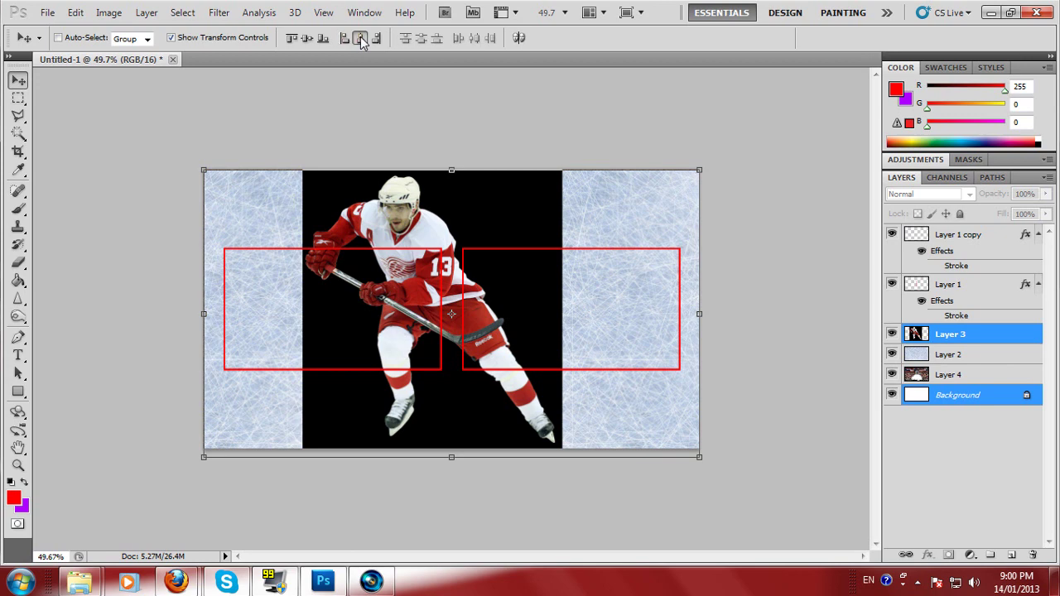
click(322, 38)
click(306, 38)
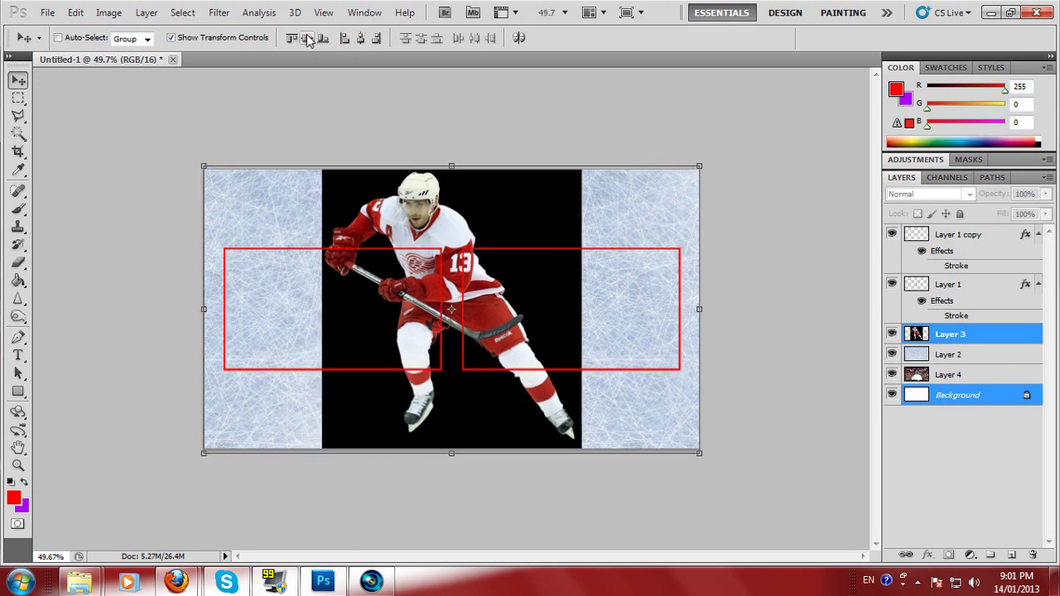
Remove the black background around the player and in the enclosed gap by the stick using the Magic Wand at tolerance 32, and deselect
click(987, 341)
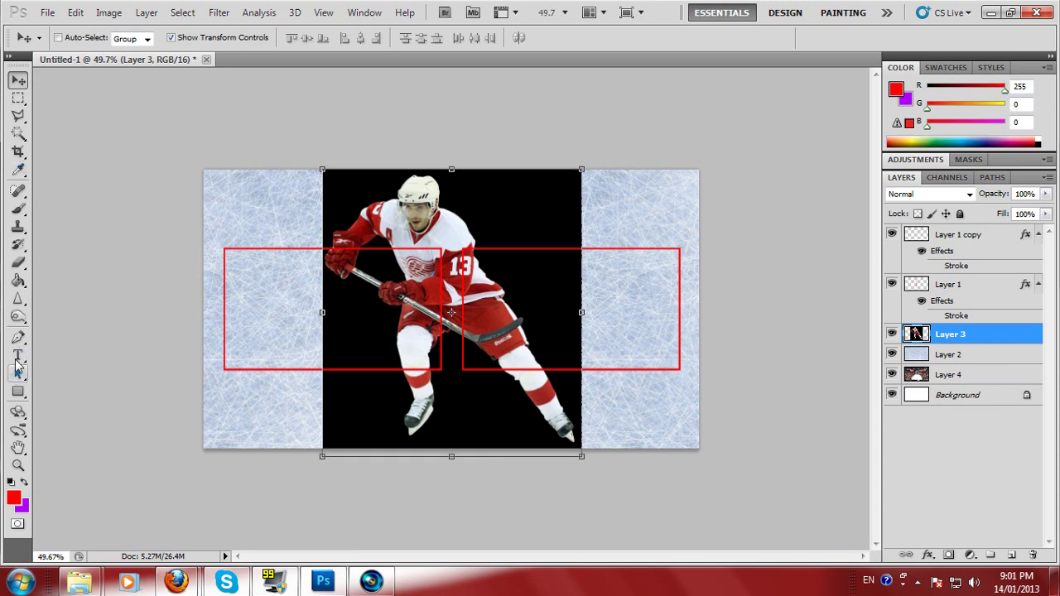
click(18, 134)
right_click(20, 142)
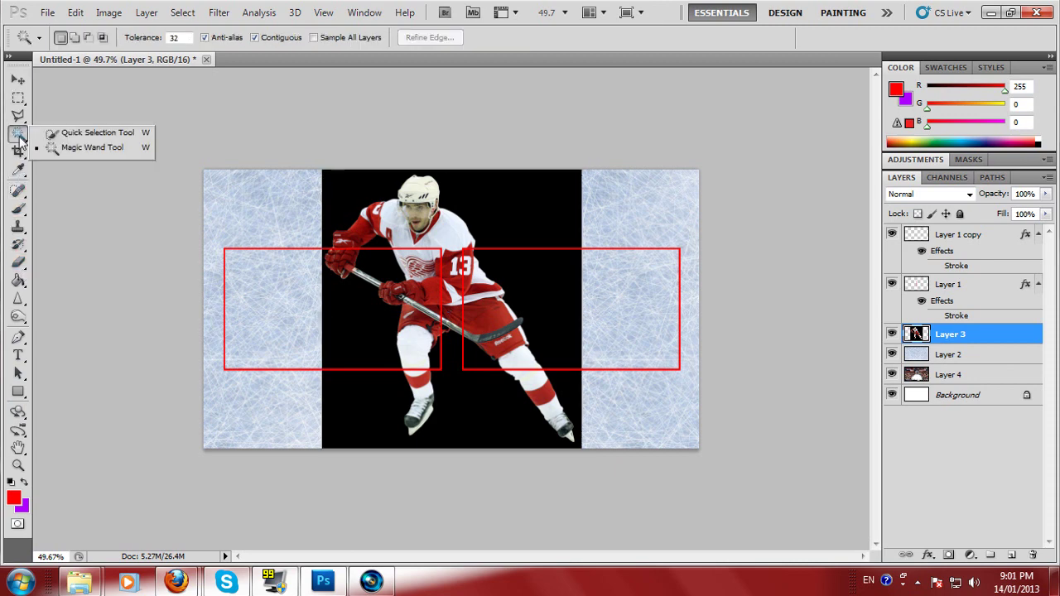
click(20, 137)
click(491, 216)
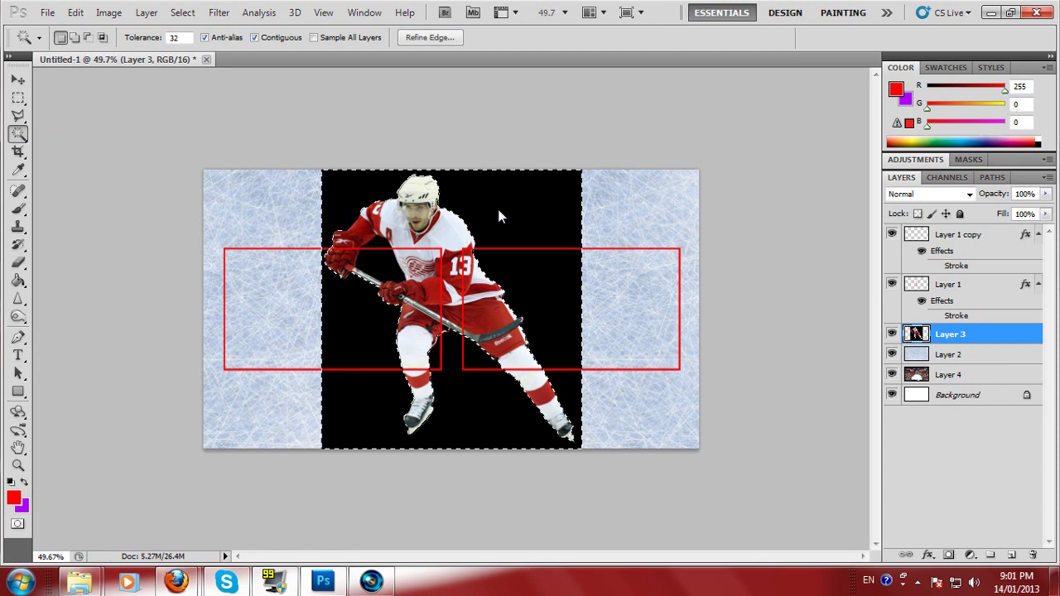
key(Delete)
click(388, 261)
key(Delete)
key(ctrl+d)
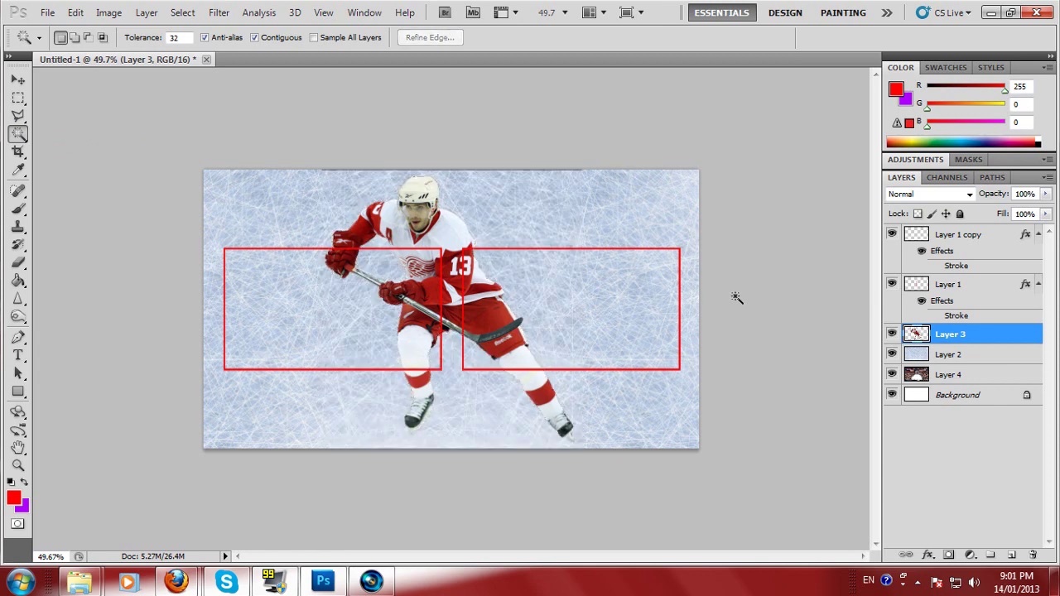
Select thin rectangular strips of the player layer along the canvas's upper and lower edges, delete the leftover pixels and deselect
click(19, 100)
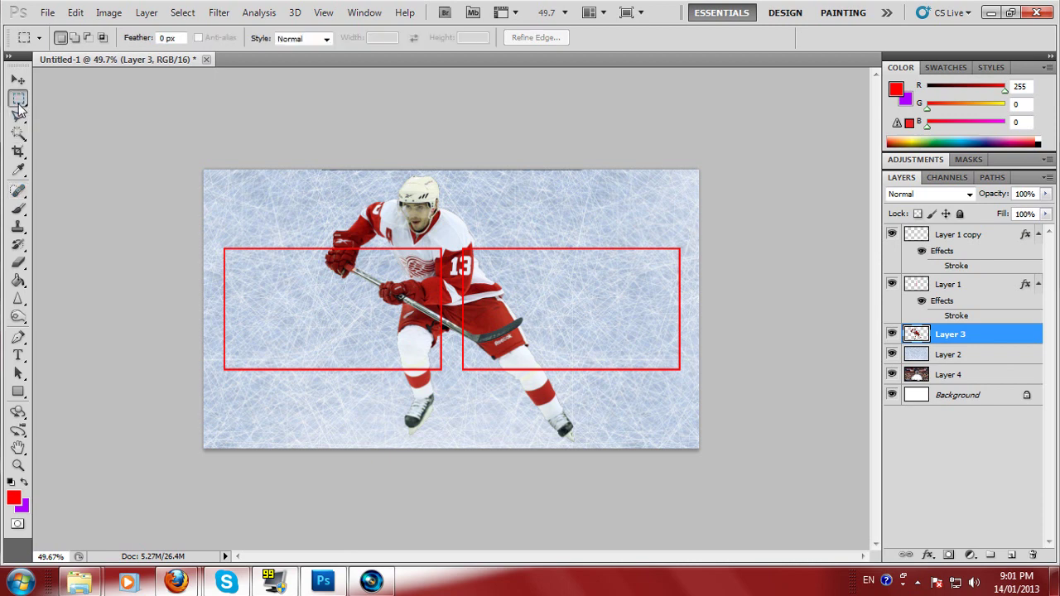
drag(592, 173, 293, 86)
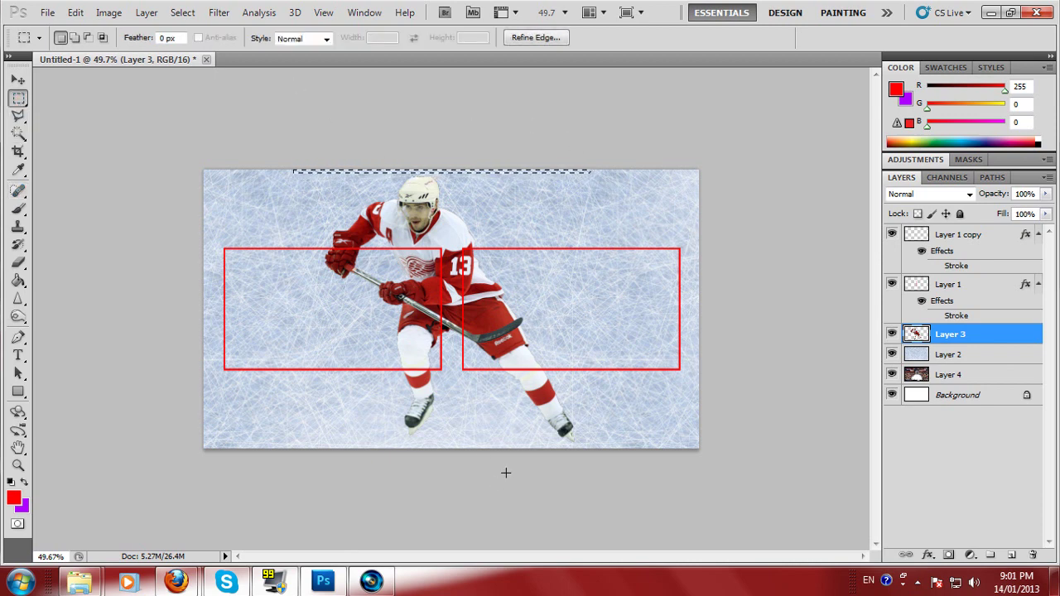
drag(587, 442, 273, 468)
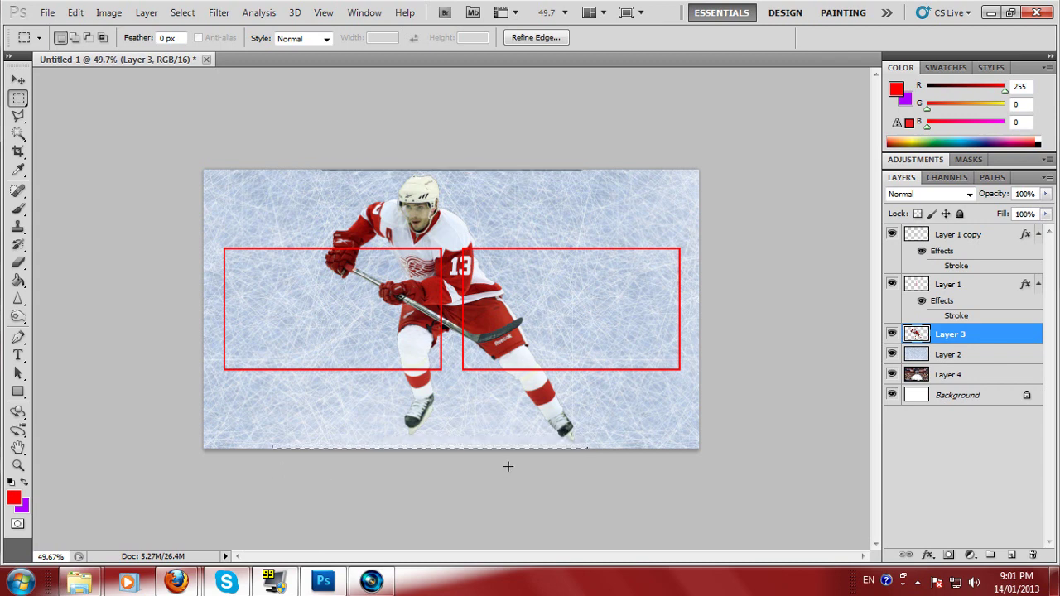
key(Delete)
key(ctrl+d)
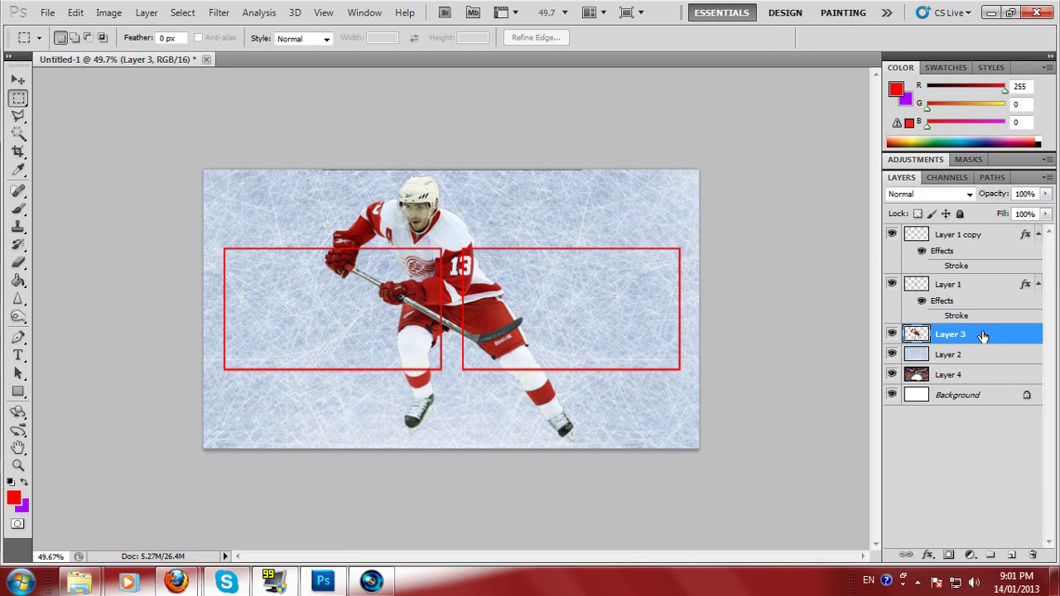
Nudge the player layer slightly down so its upper edge lies inside the canvas
key(v)
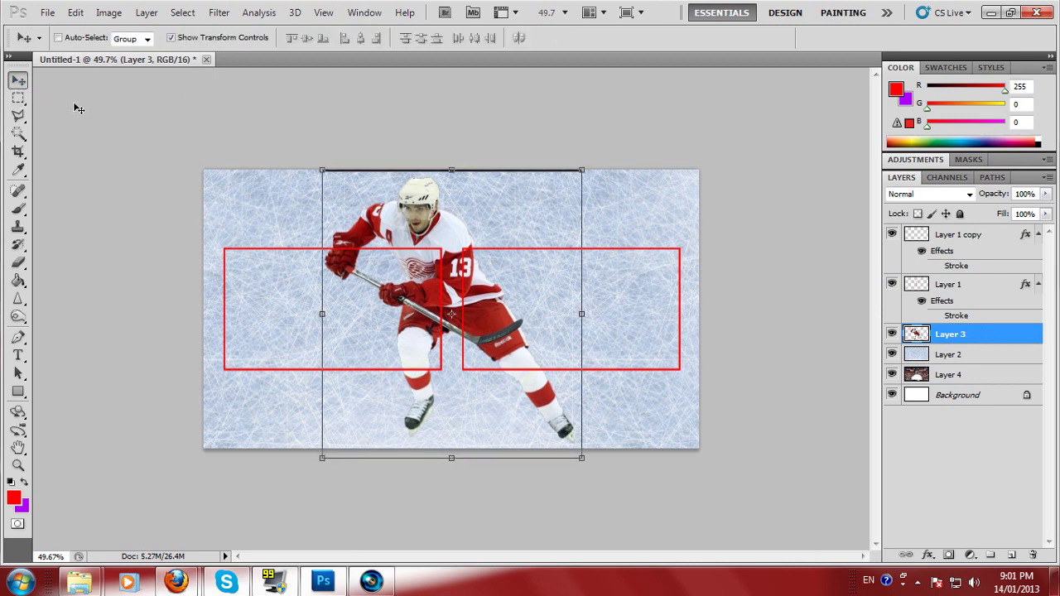
key(Down)
key(Down)
key(Down)
key(Down)
key(Down)
key(Down)
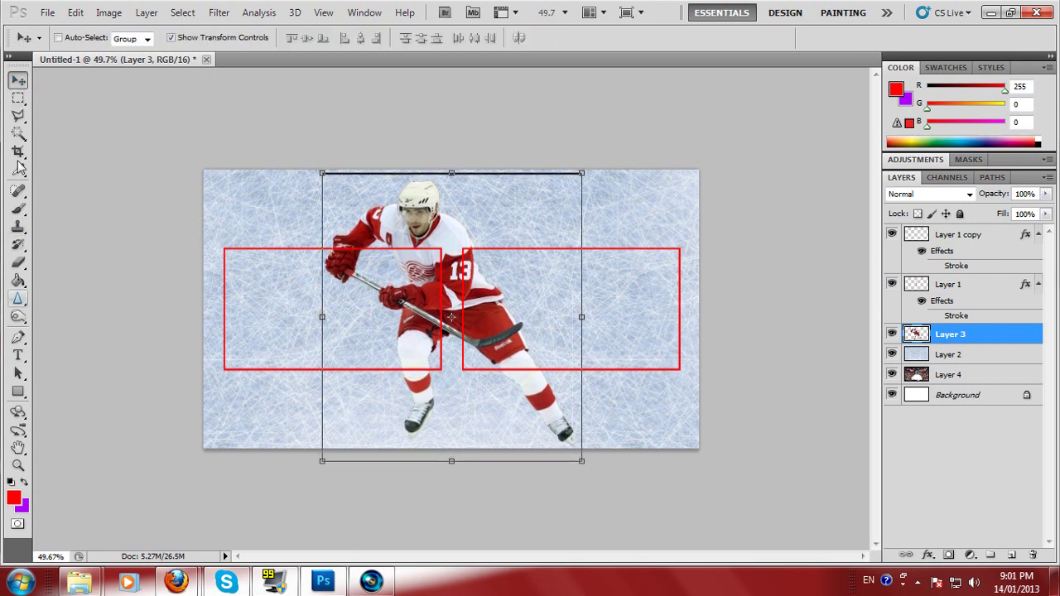
Delete the leftover black line above the player's helmet with a rectangular selection, deselect and return to the Move tool
click(18, 98)
drag(352, 170, 258, 121)
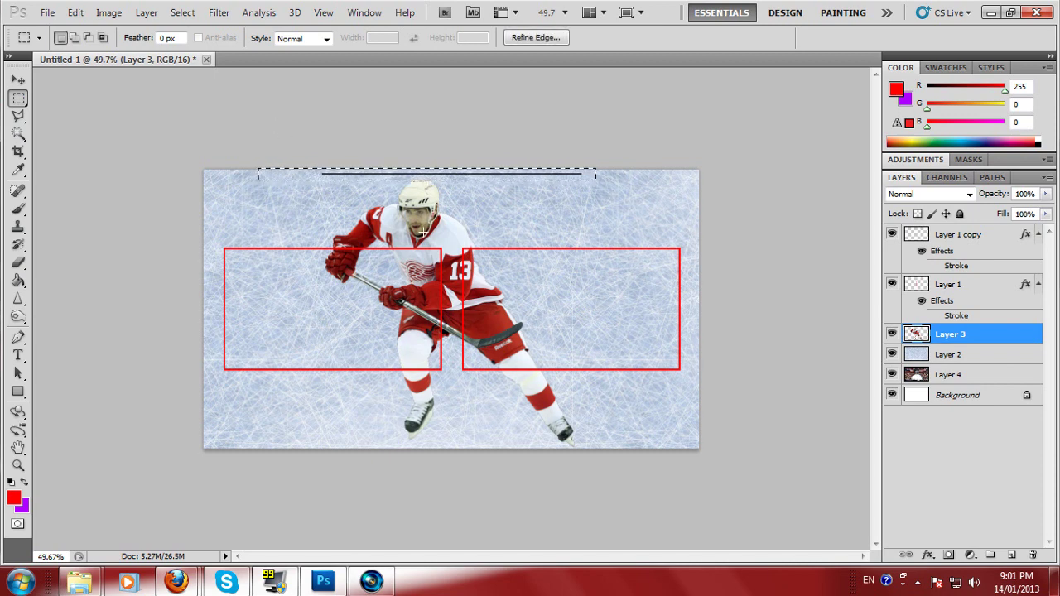
click(466, 184)
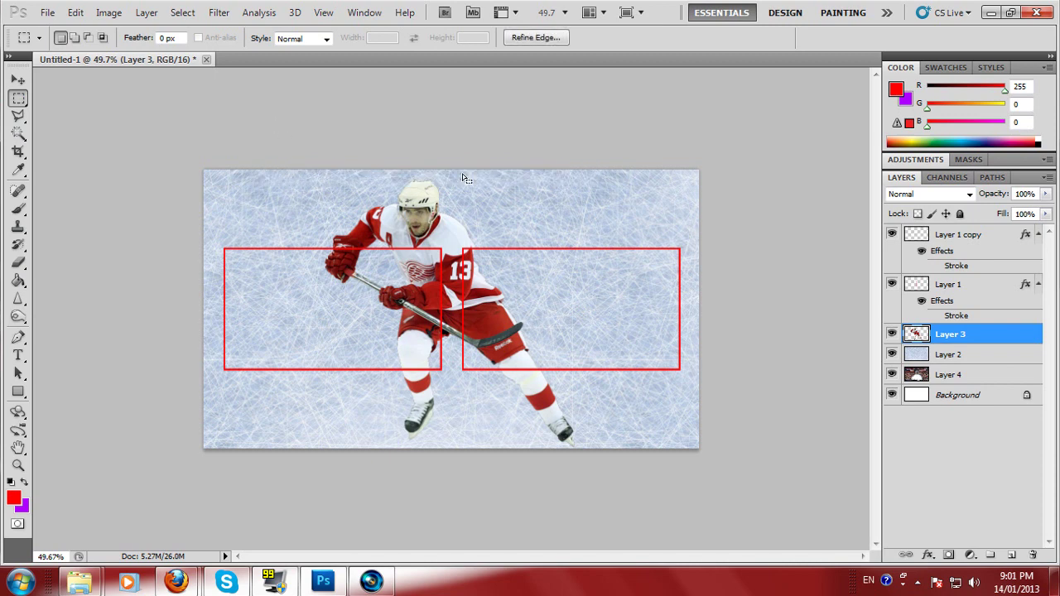
click(18, 79)
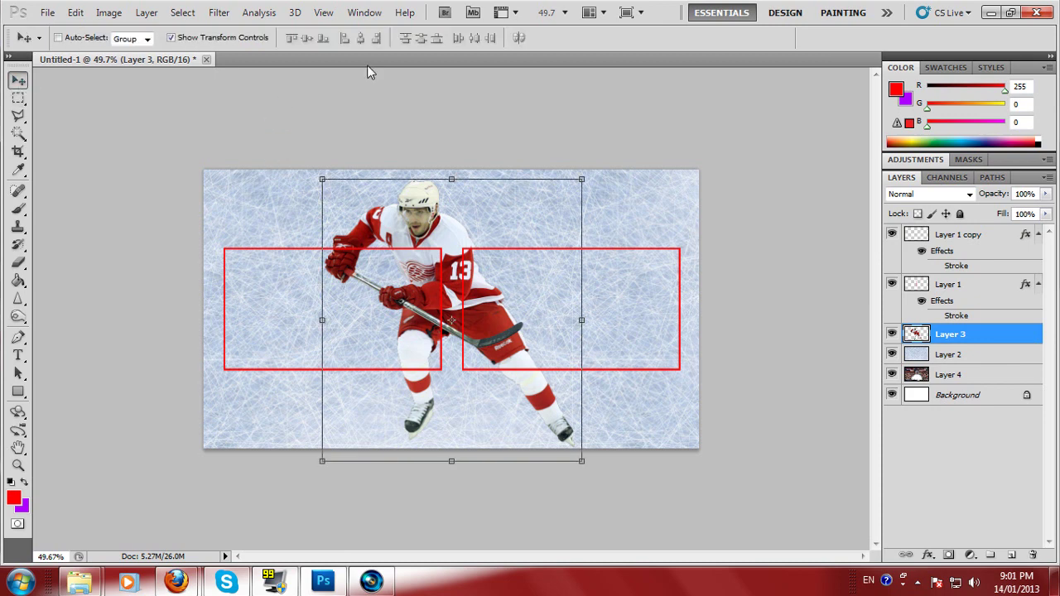
Align the player layer's vertical centre with the Background layer and reselect only the player layer
ctrl+click(957, 395)
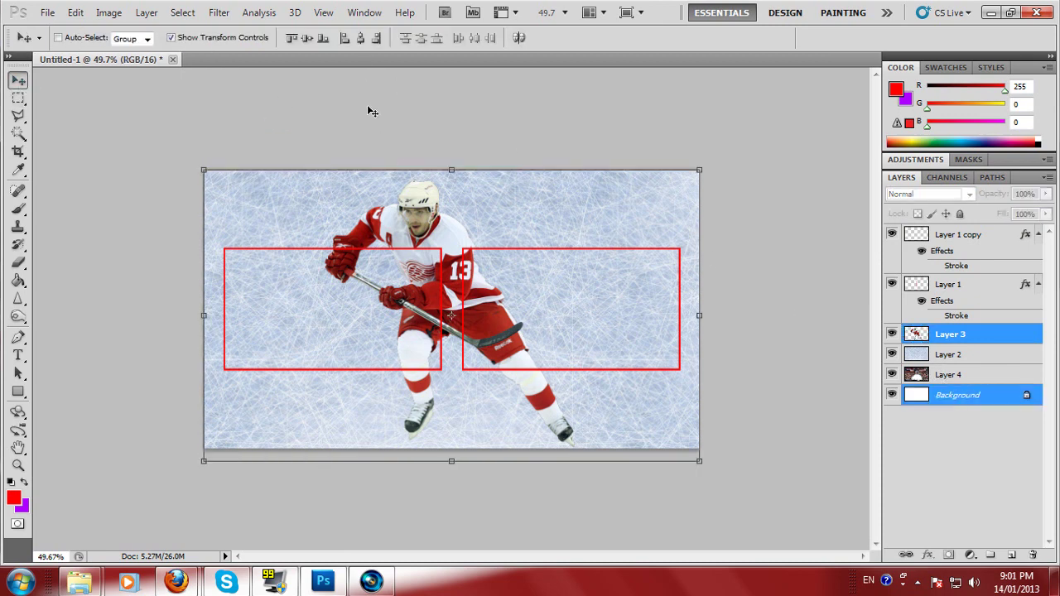
click(308, 38)
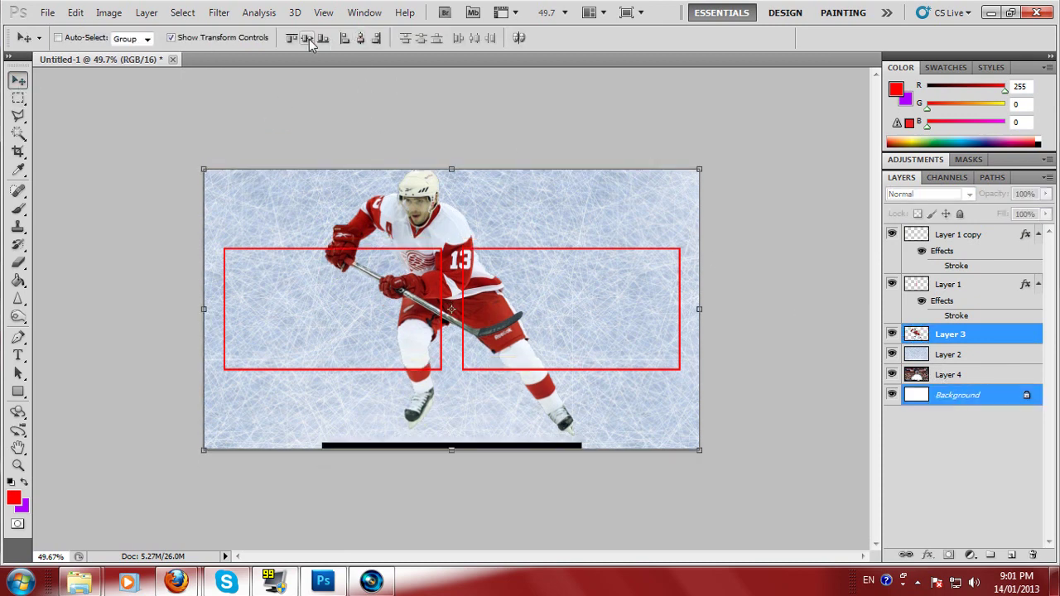
click(1001, 339)
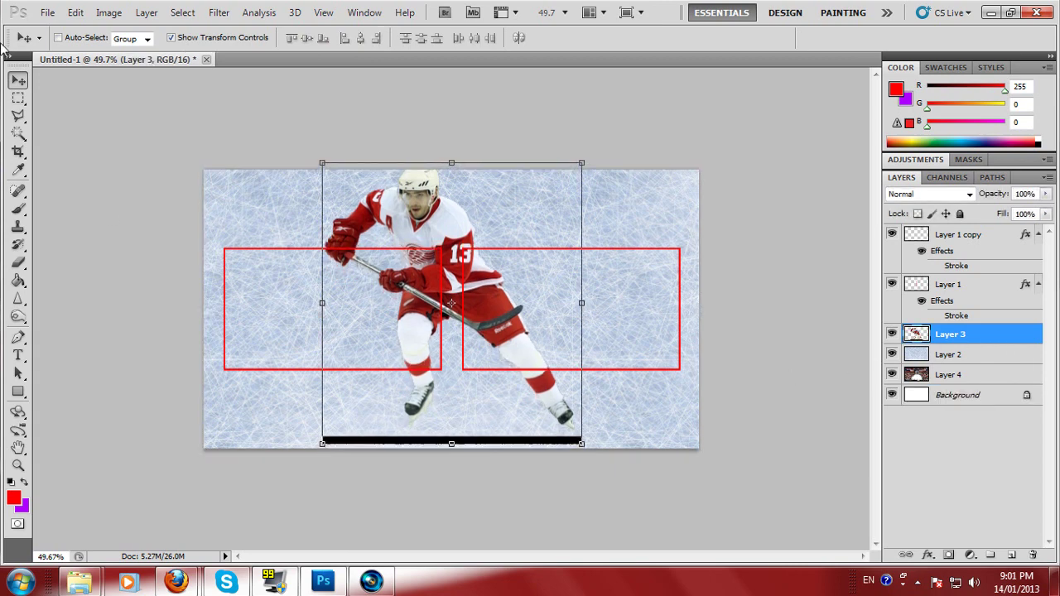
Delete the leftover black strip below the player's skates with a rectangular selection, deselect and return to the Move tool
click(18, 98)
drag(590, 433, 285, 448)
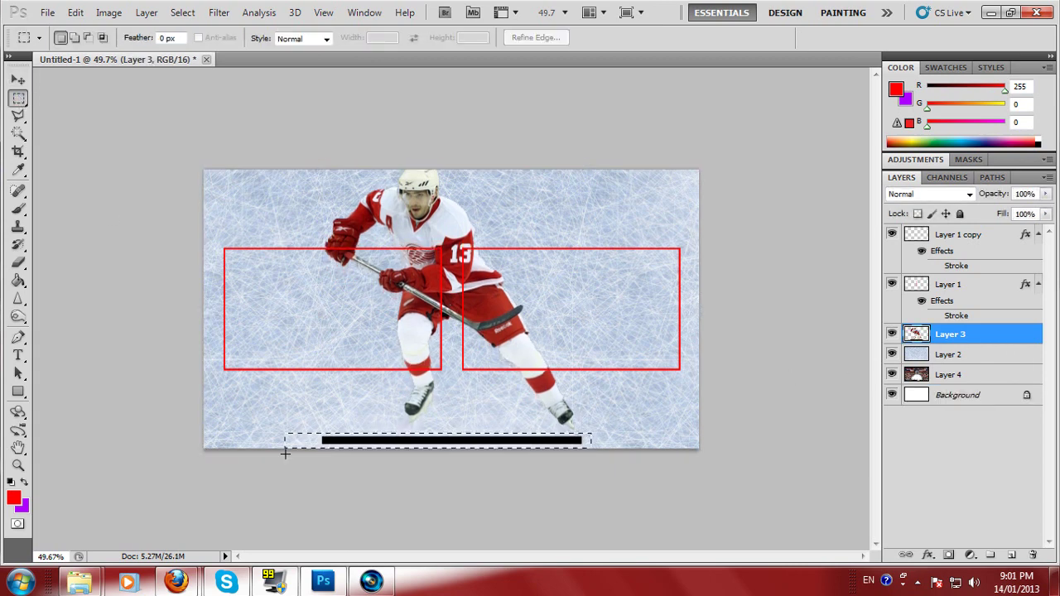
click(345, 443)
click(952, 285)
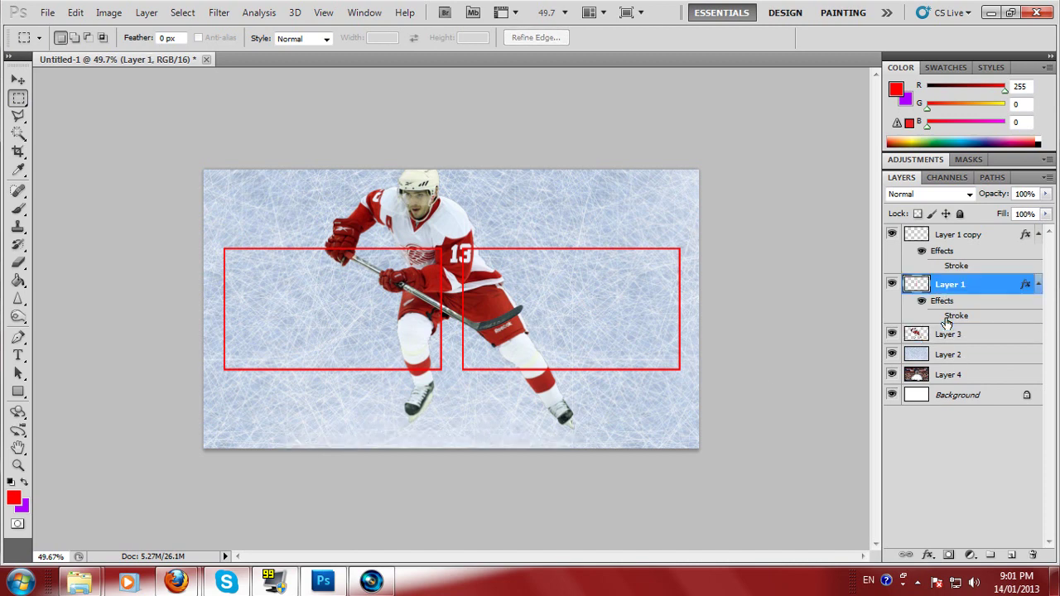
click(18, 80)
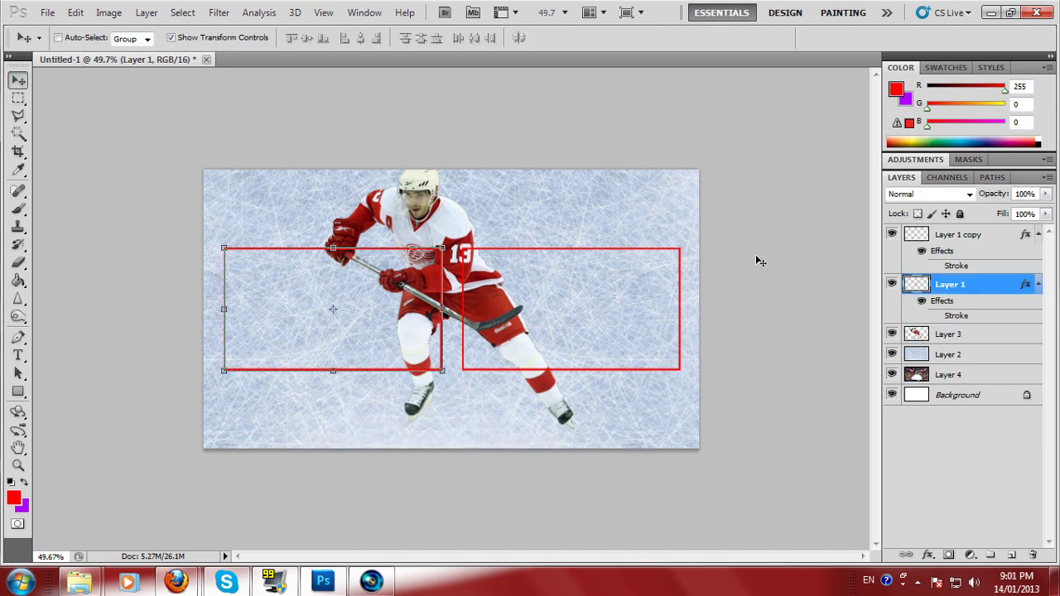
Align the player layer's horizontal and vertical centres with the Background layer so the player is centred on the canvas
click(942, 334)
ctrl+click(969, 395)
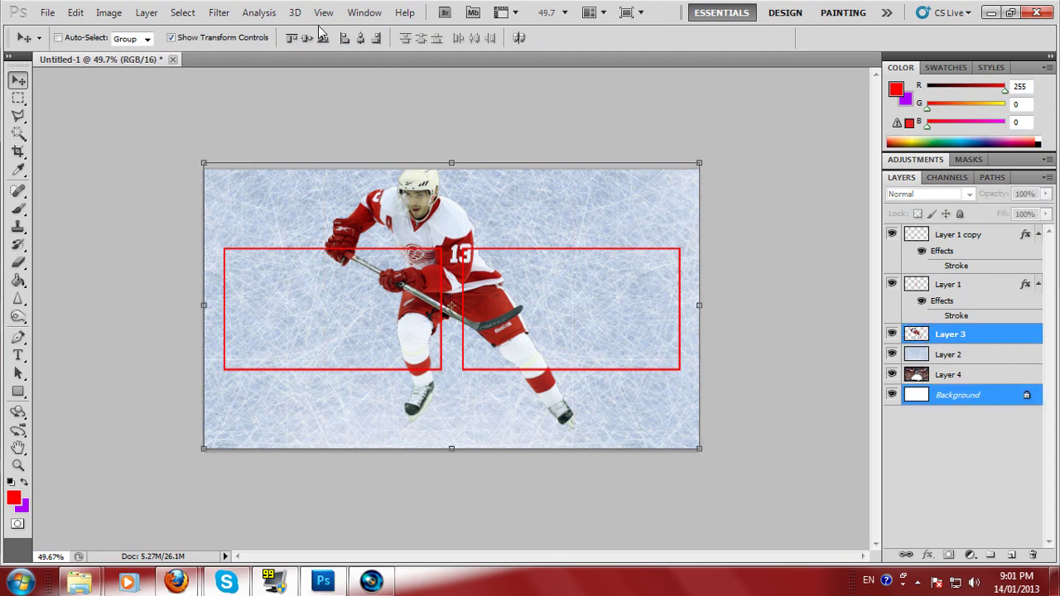
click(360, 43)
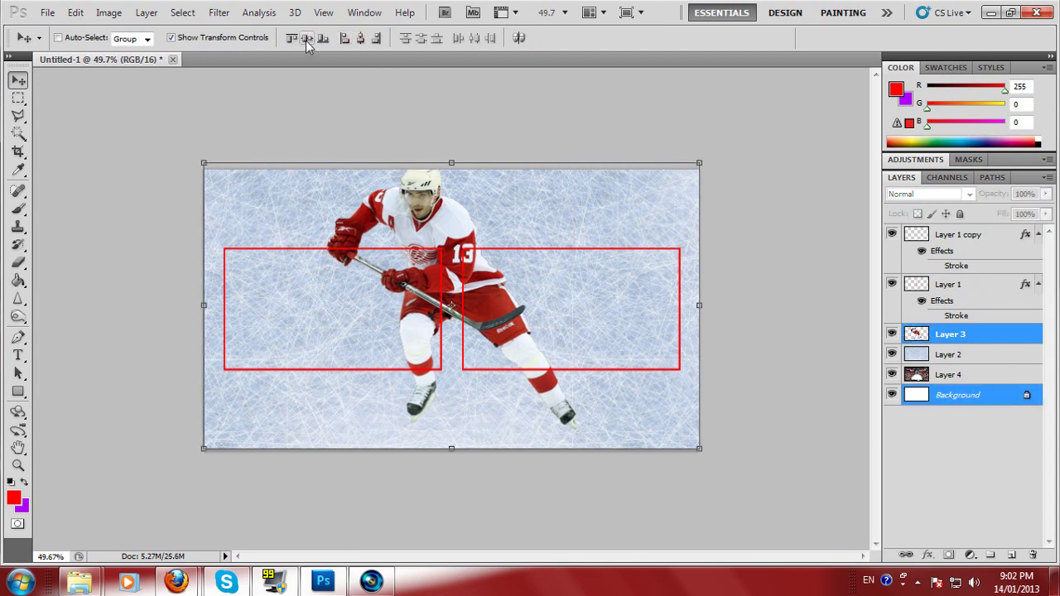
click(975, 400)
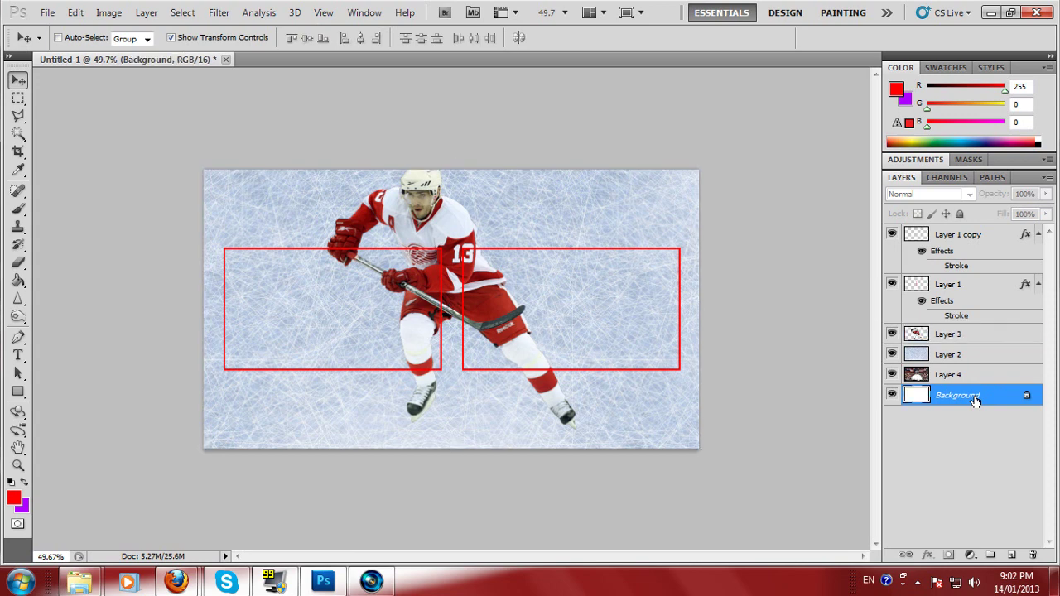
click(948, 336)
ctrl+click(975, 394)
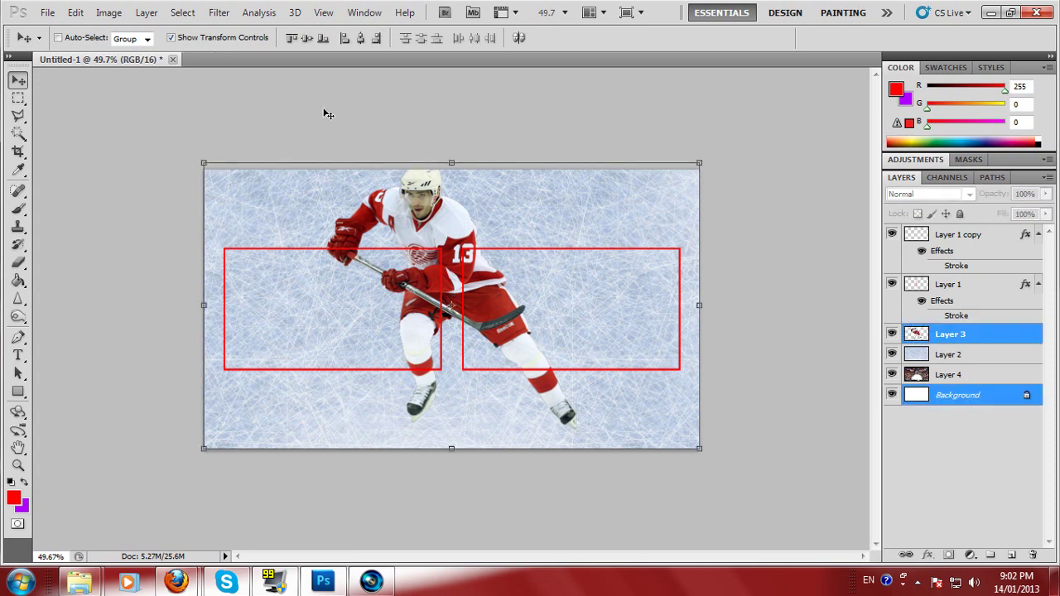
click(307, 39)
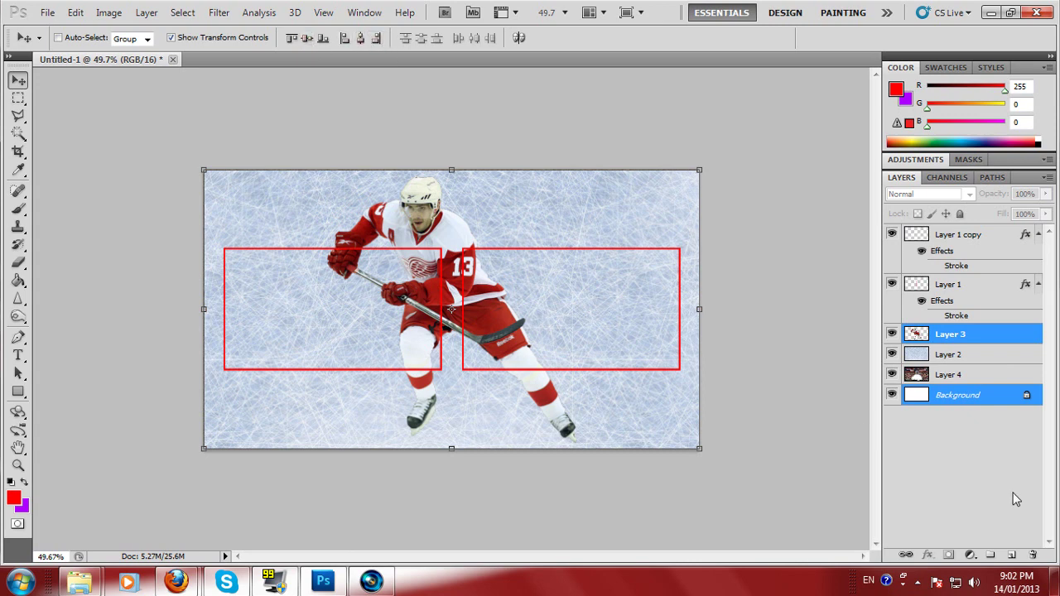
Place the player layer directly beneath the ice texture layer and set the ice layer's opacity to 60%
drag(959, 351, 963, 367)
click(961, 341)
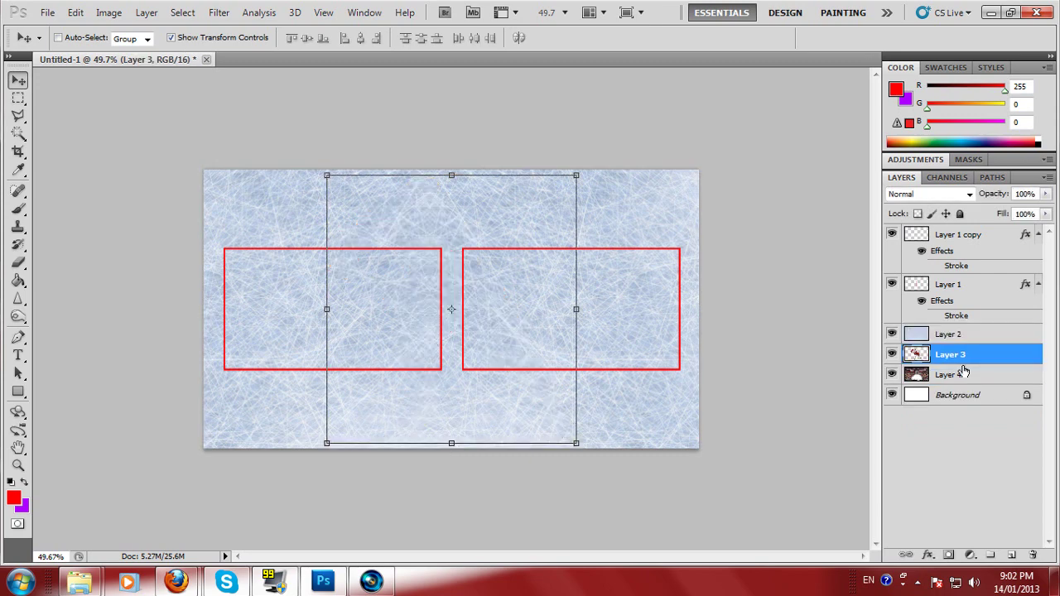
click(952, 336)
click(1045, 195)
click(1024, 194)
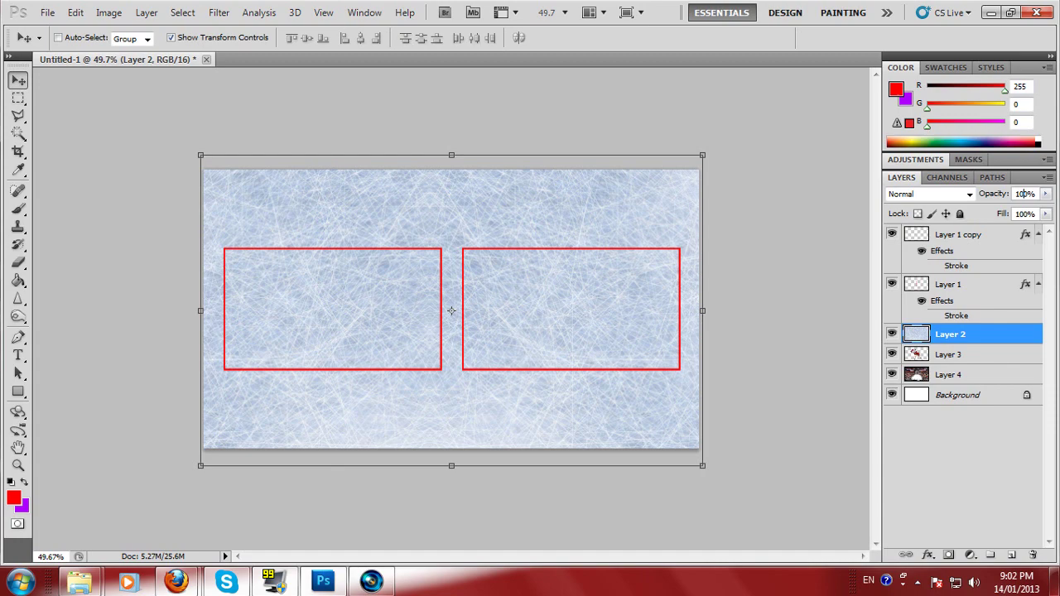
text(60)
key(Return)
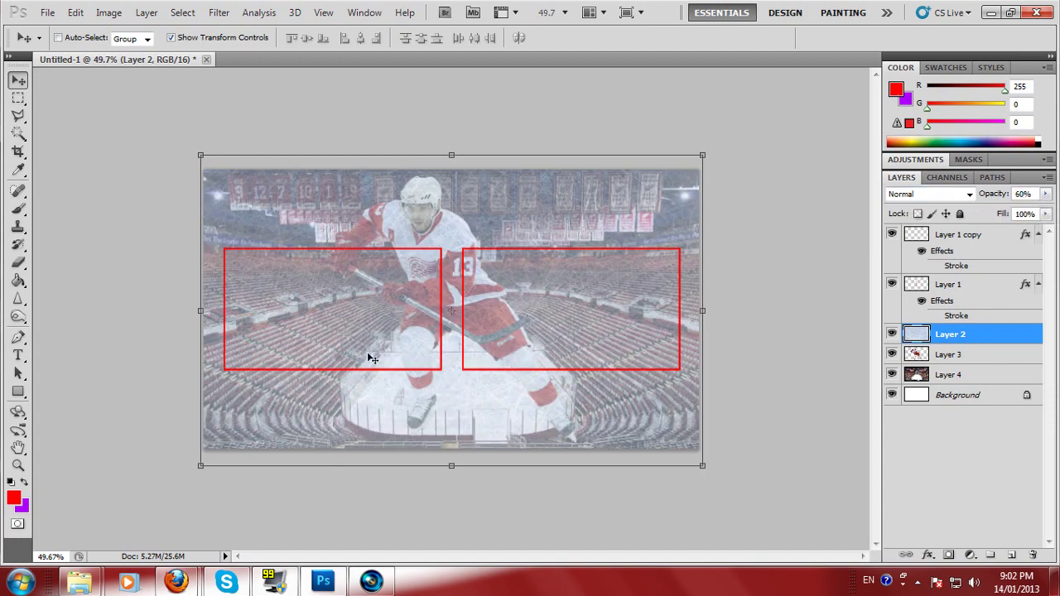
Tint the ice layer red using a Hue/Saturation adjustment with hue +146 and moderately increased saturation
click(105, 14)
mouse_move(154, 56)
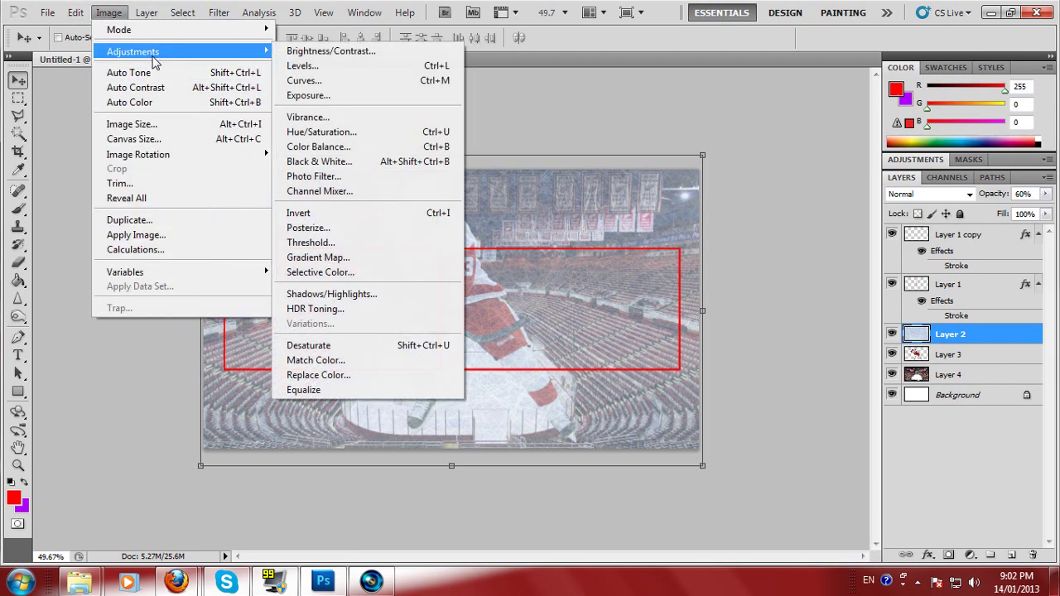
click(345, 133)
drag(701, 250, 821, 251)
drag(701, 204, 768, 207)
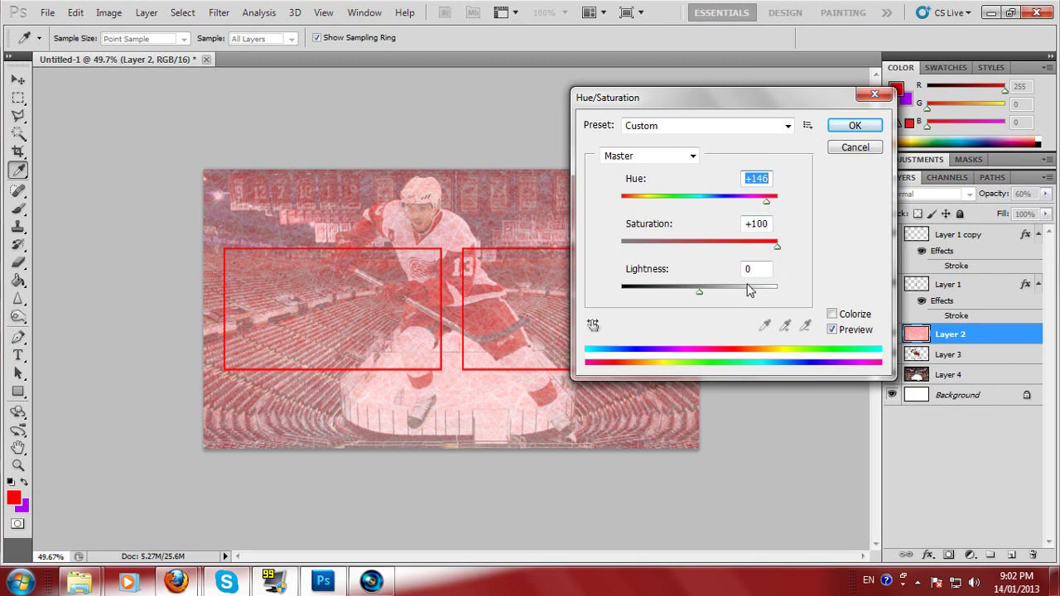
drag(776, 253, 737, 252)
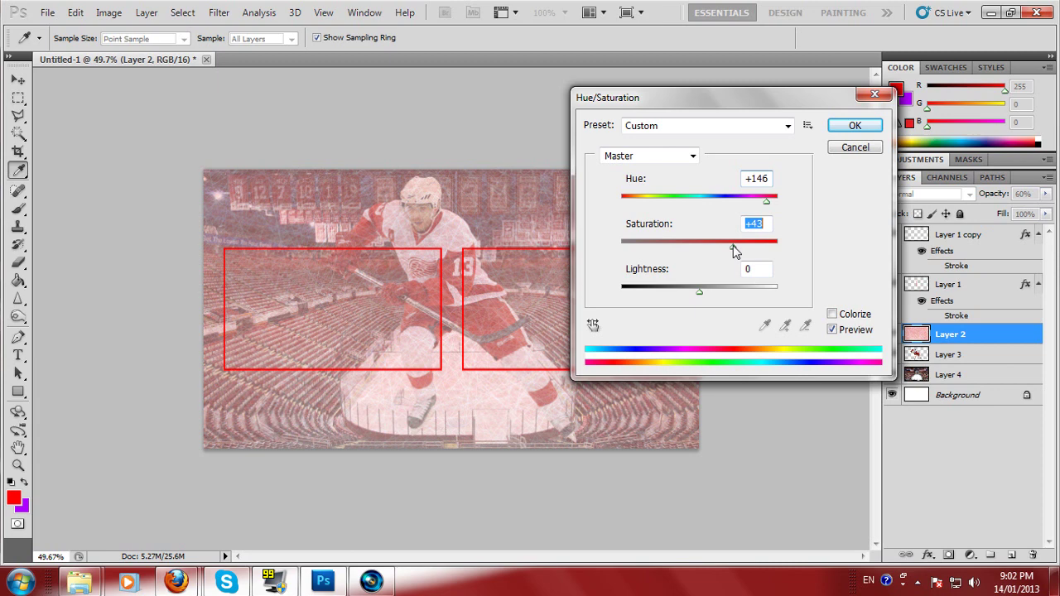
drag(732, 245, 743, 249)
click(853, 125)
key(v)
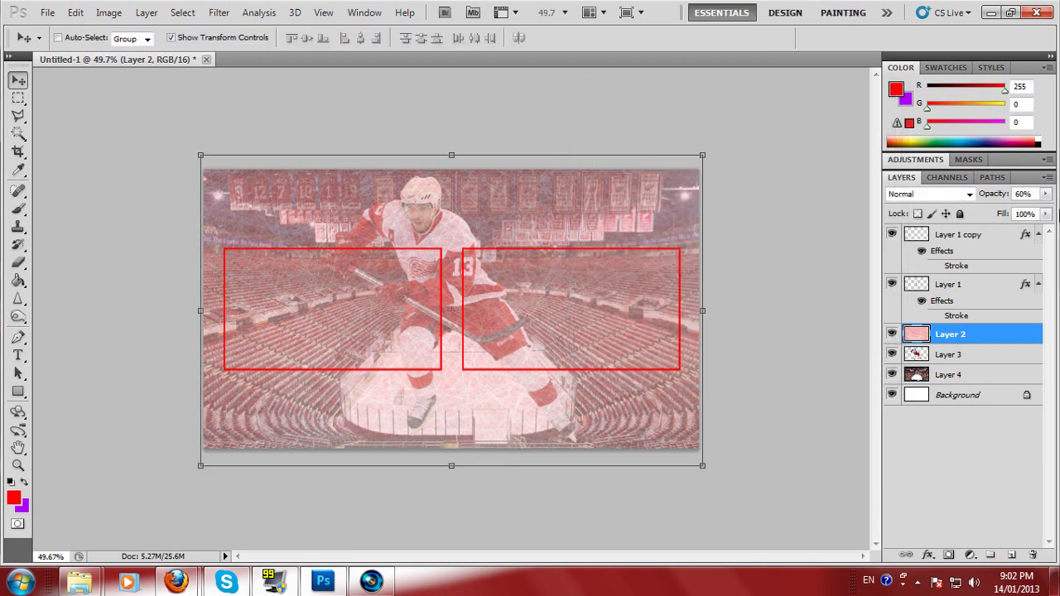
Lower the ice layer's opacity to 55% and select the Background layer
drag(1003, 196, 1003, 197)
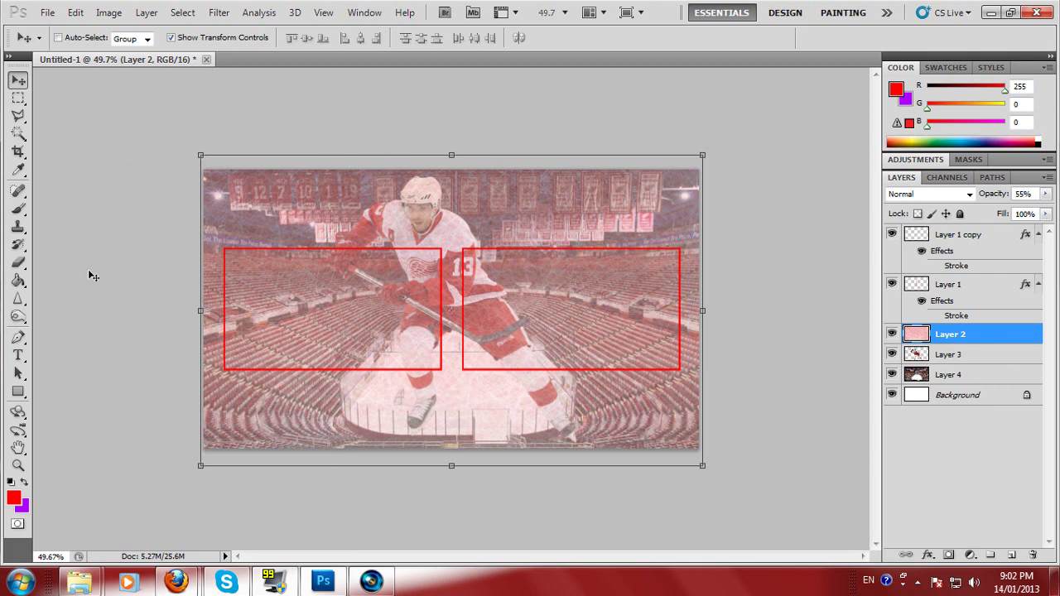
click(950, 397)
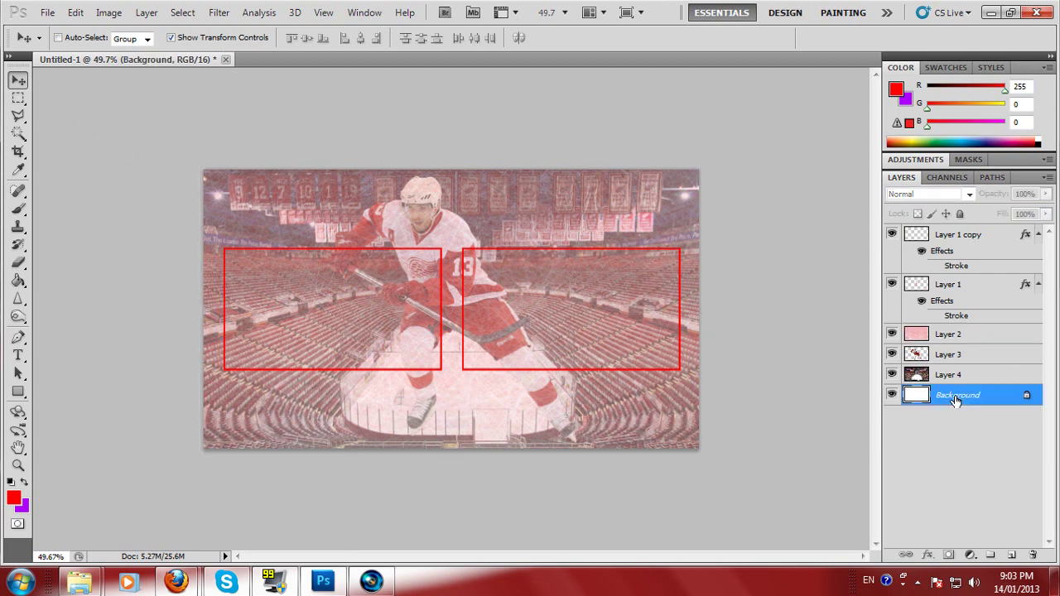
click(47, 12)
click(53, 10)
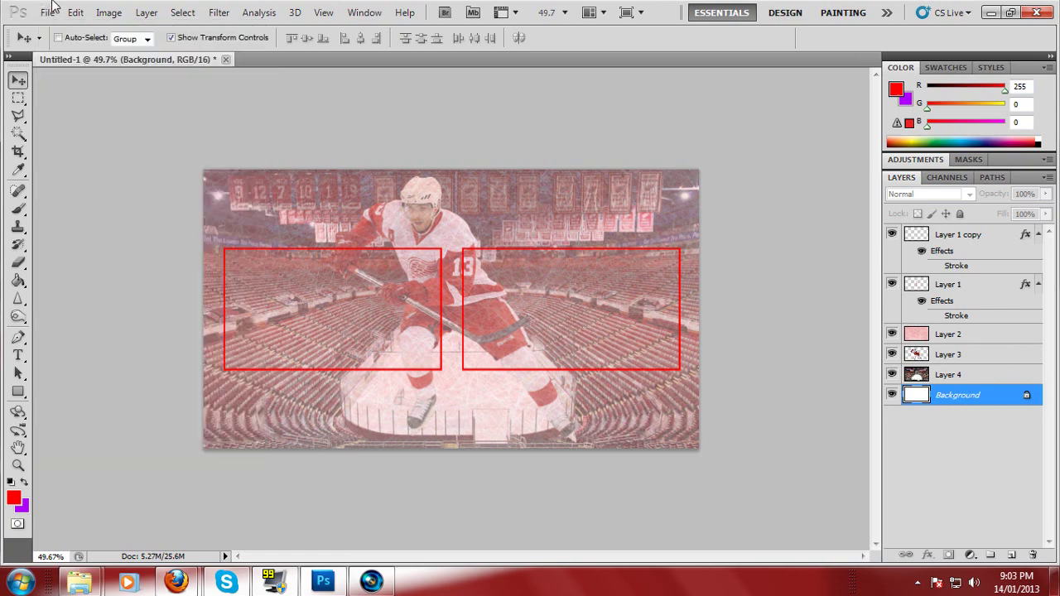
click(17, 355)
click(222, 196)
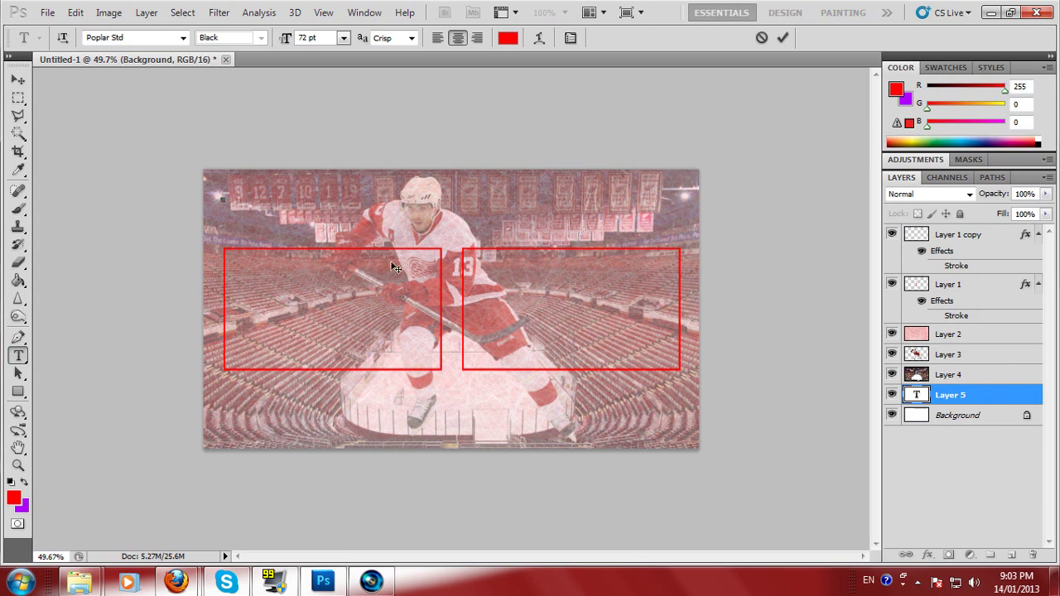
drag(937, 399, 943, 329)
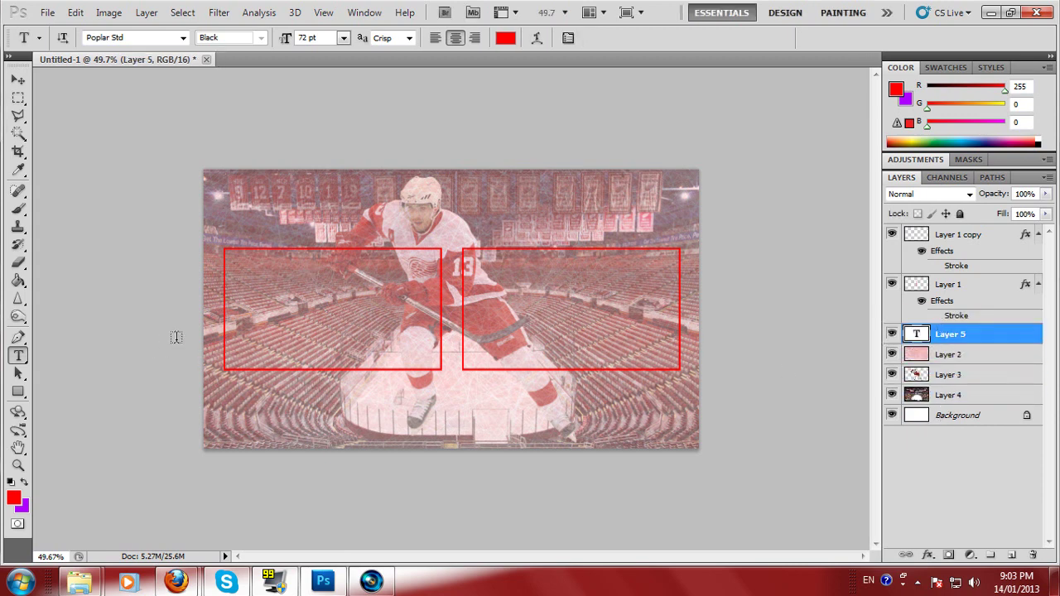
click(237, 201)
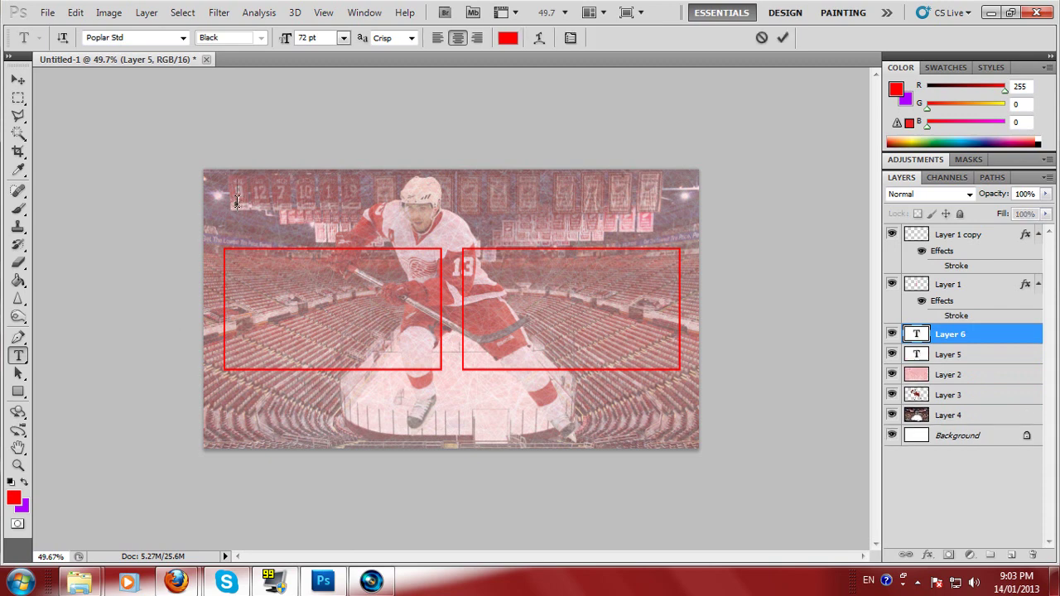
click(966, 357)
drag(966, 357, 953, 335)
shift+click(954, 335)
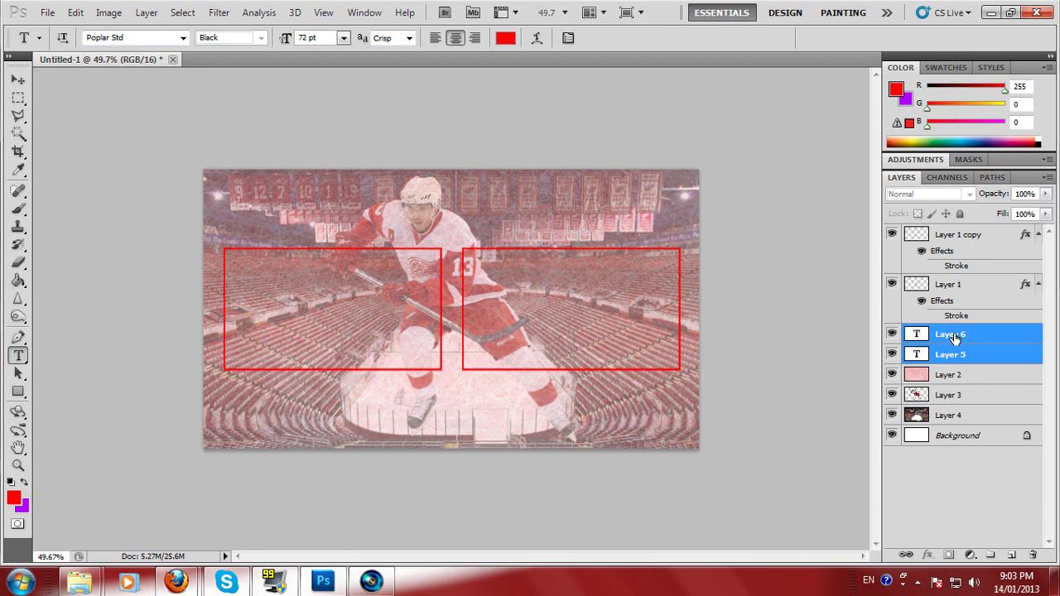
key(Delete)
Add the text "CLICK HERE" on two lines above the left frame, near the canvas's upper-left corner
click(235, 185)
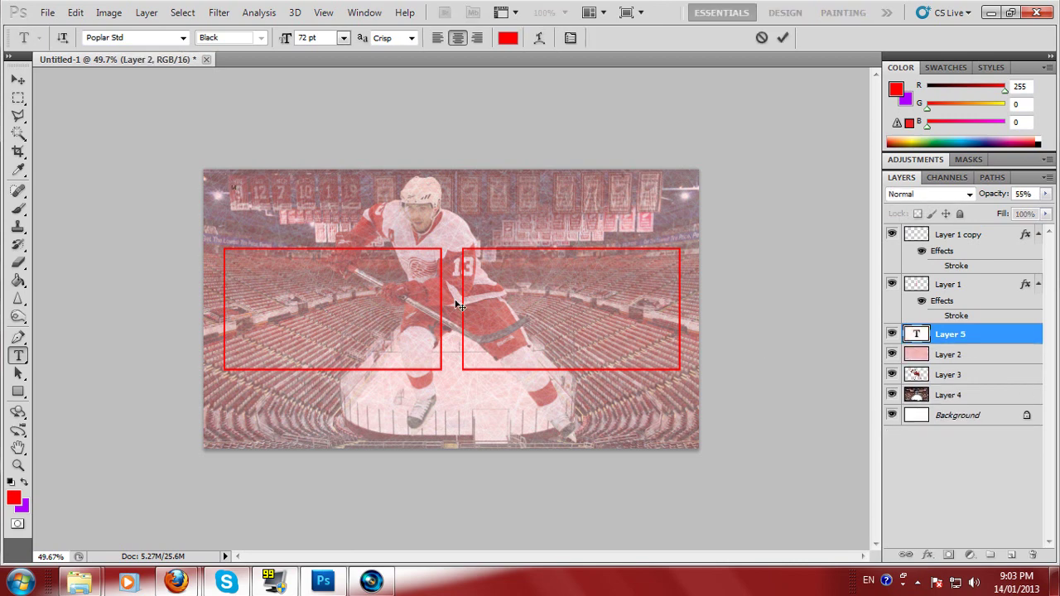
text(CLICK)
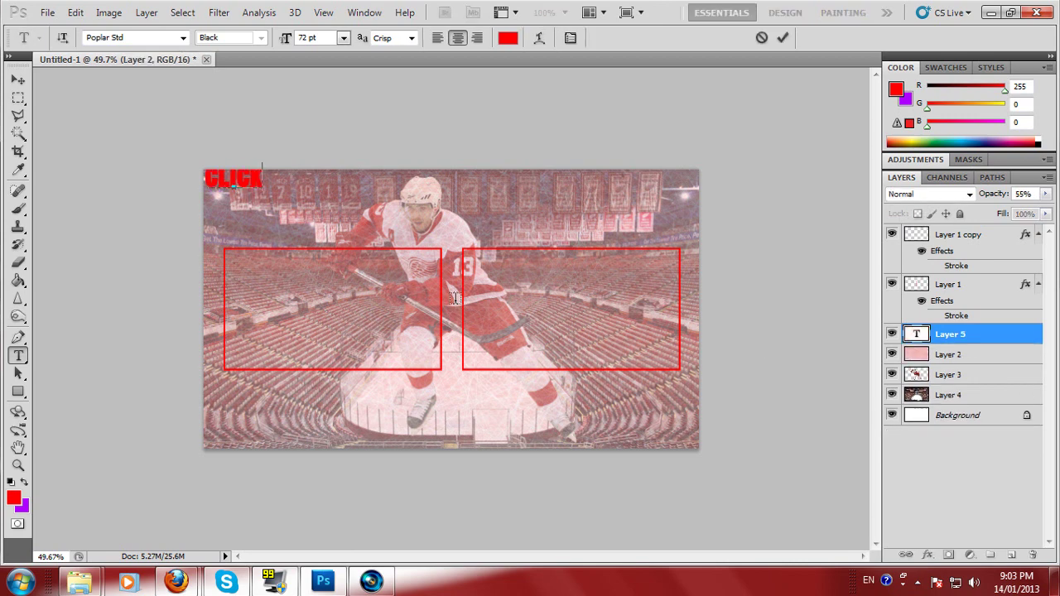
key(Return)
text(HERE)
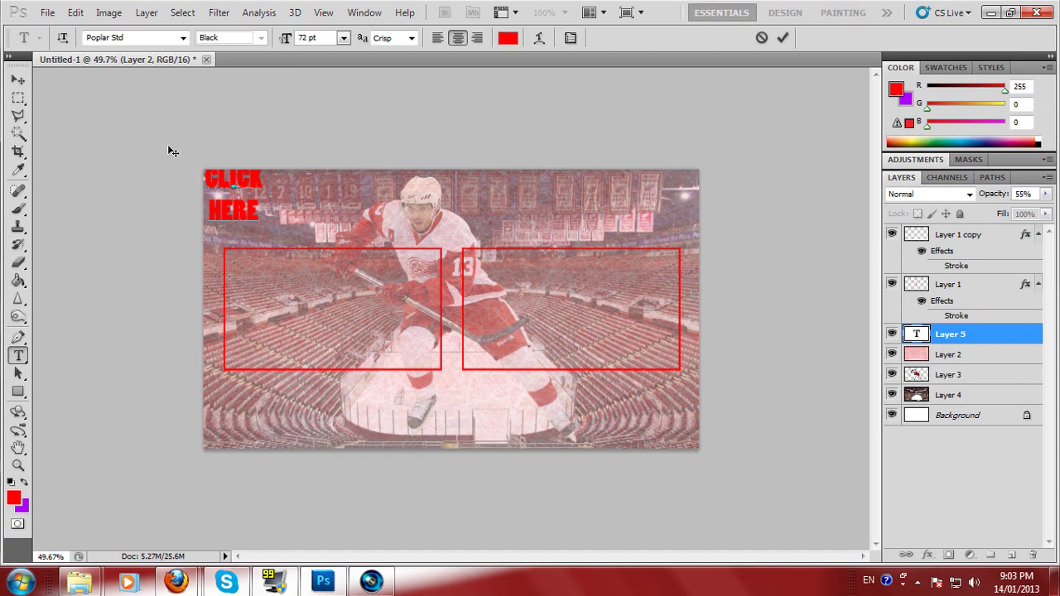
Select all of the CLICK HERE text and change its colour to white
drag(251, 202, 158, 150)
click(507, 38)
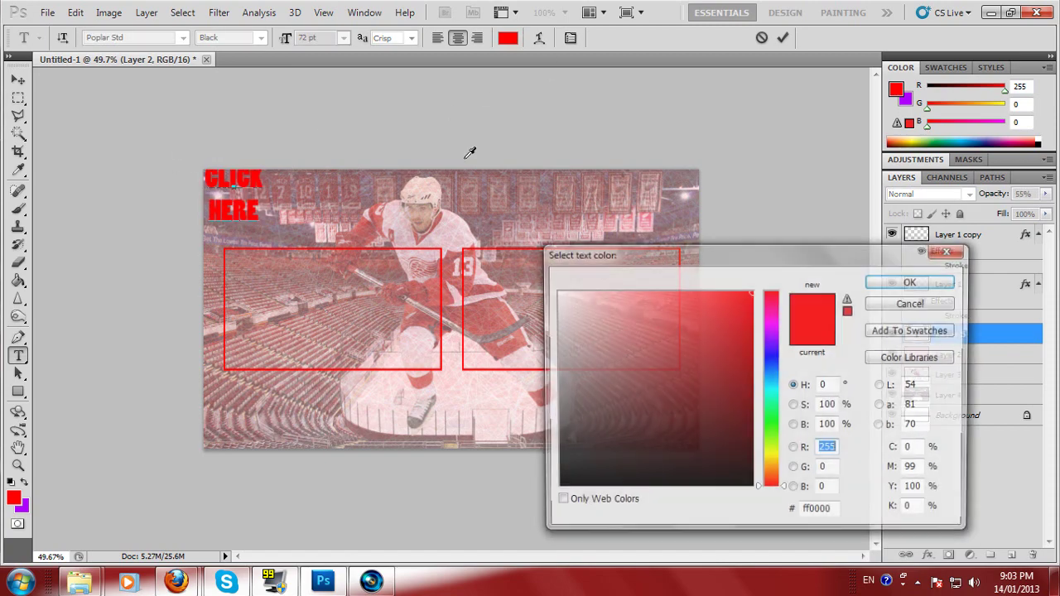
click(556, 292)
click(928, 287)
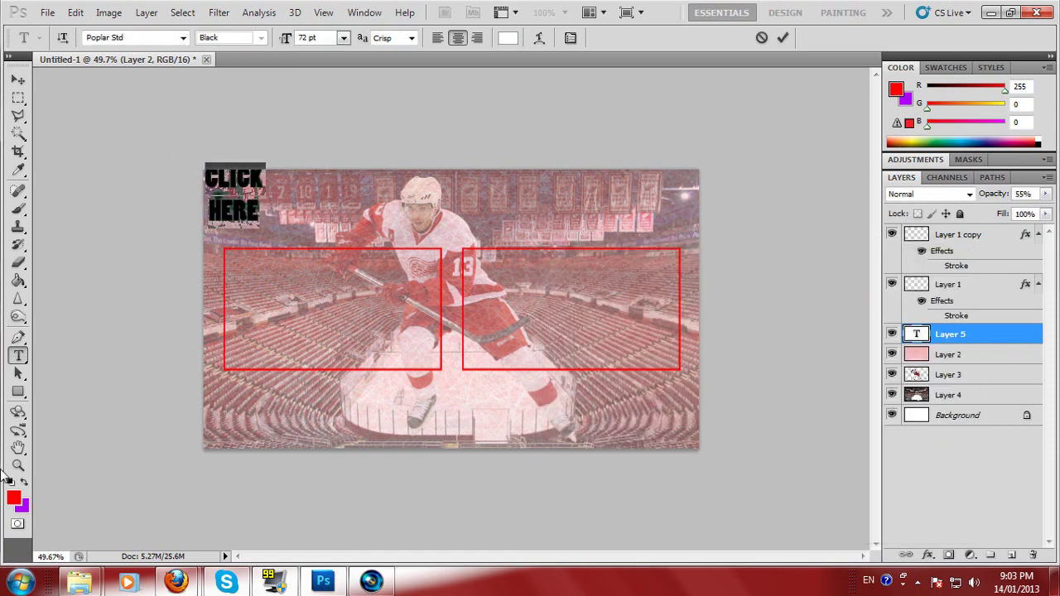
Draw a red right-pointing arrow with the Custom Shape tool below the text, over the left frame's upper-left corner
click(19, 392)
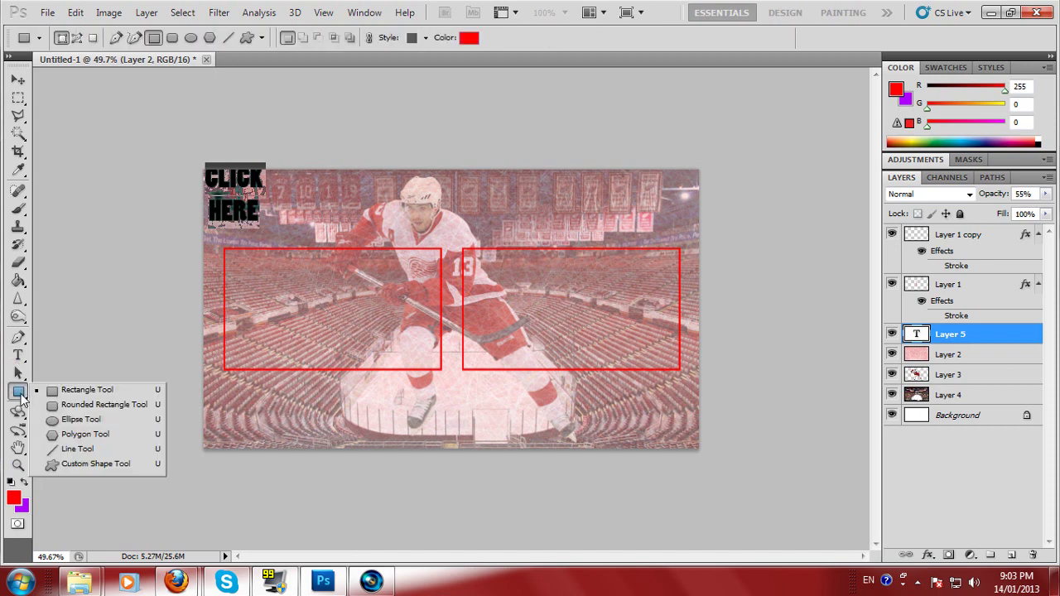
click(129, 461)
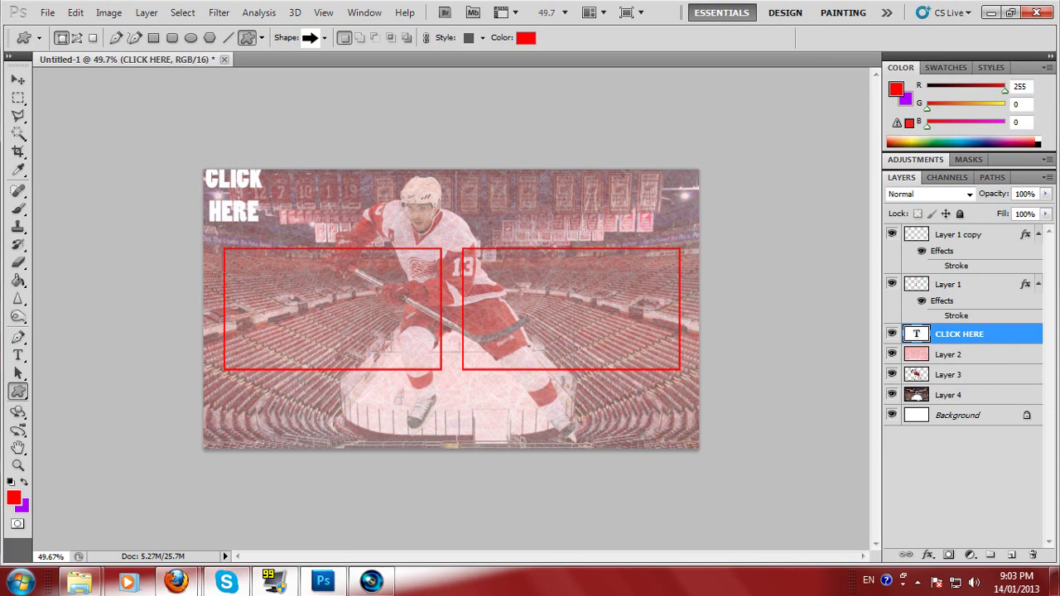
drag(223, 240, 280, 310)
Move the red arrow slightly up, keeping its tail lined up with the left frame's left edge
click(18, 79)
scroll(246, 273, up, 2)
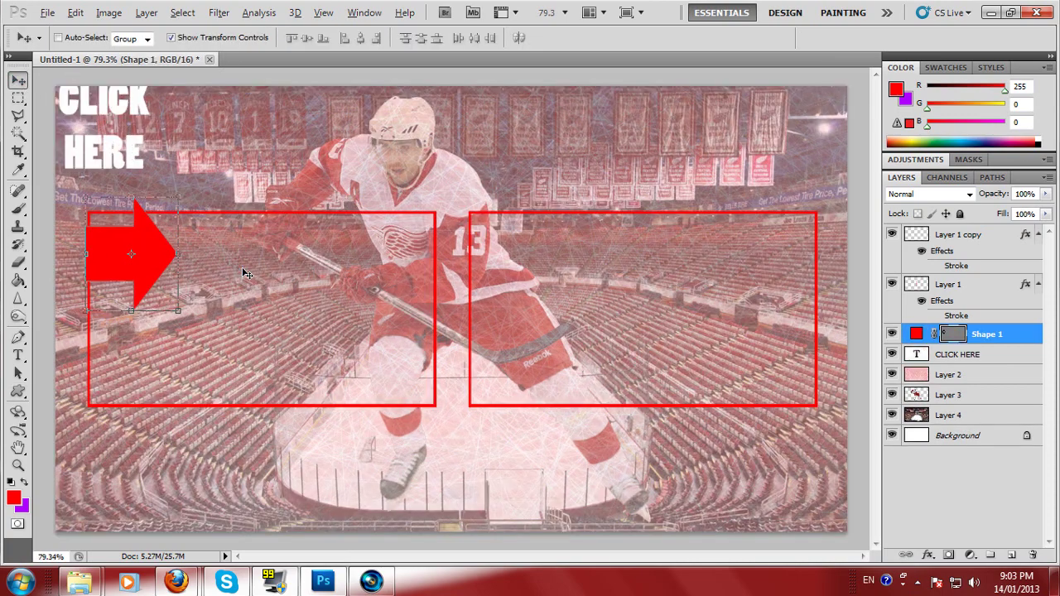
key(alt)
scroll(314, 289, up, 2)
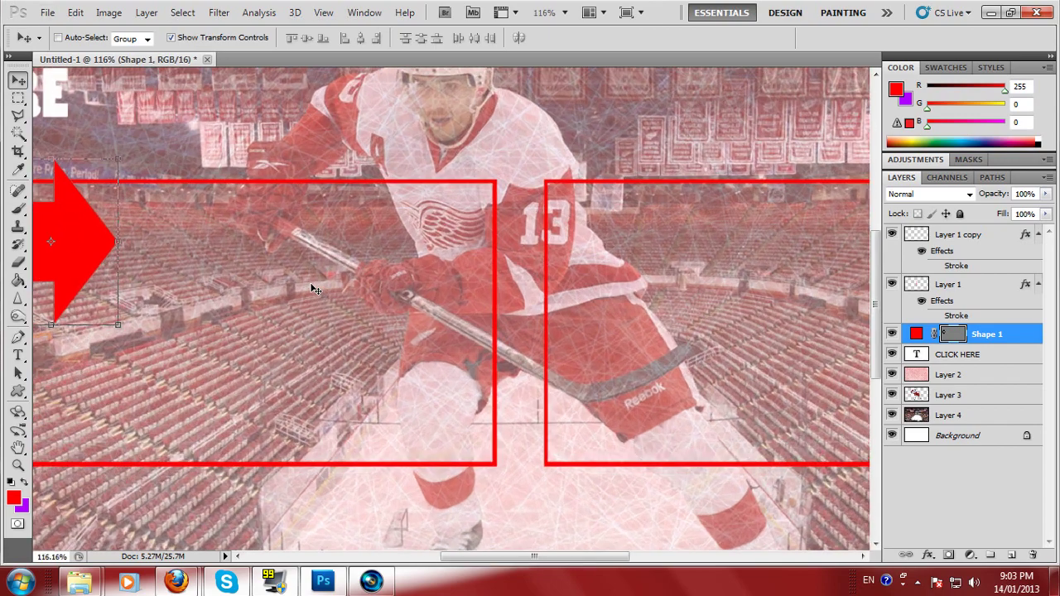
drag(503, 557, 453, 536)
drag(322, 279, 325, 259)
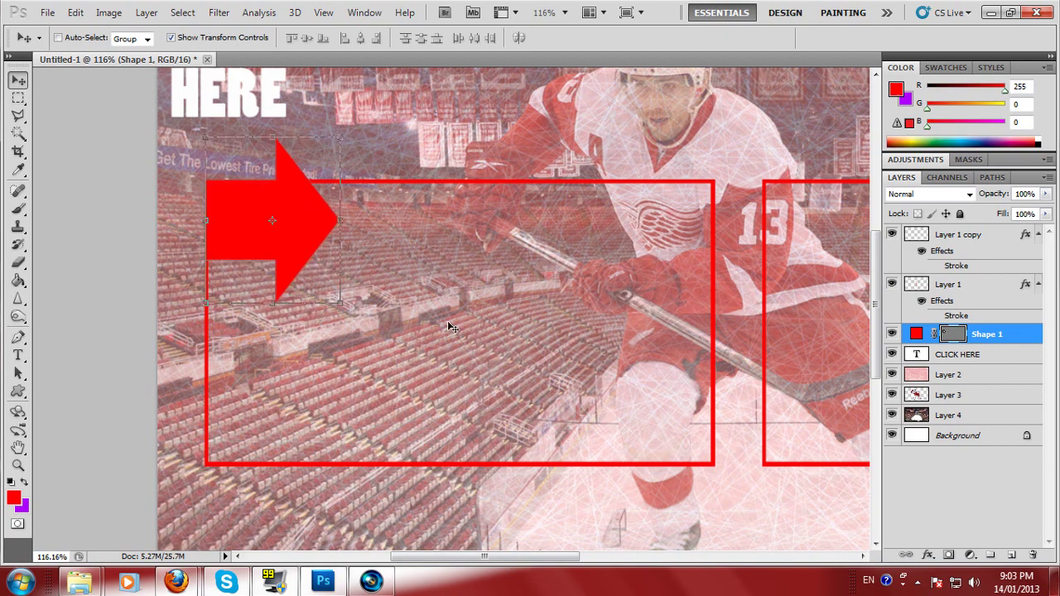
Bring the CLICK HERE text layer above the red arrow's layer and move the text over the arrow
scroll(451, 327, down, 3)
click(960, 354)
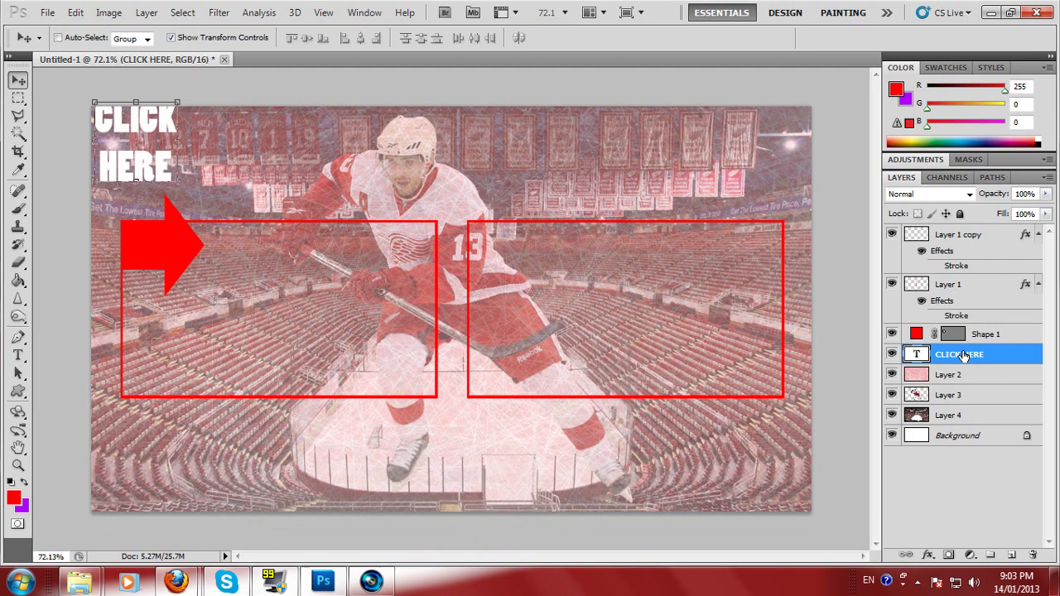
drag(166, 139, 189, 200)
drag(929, 356, 936, 332)
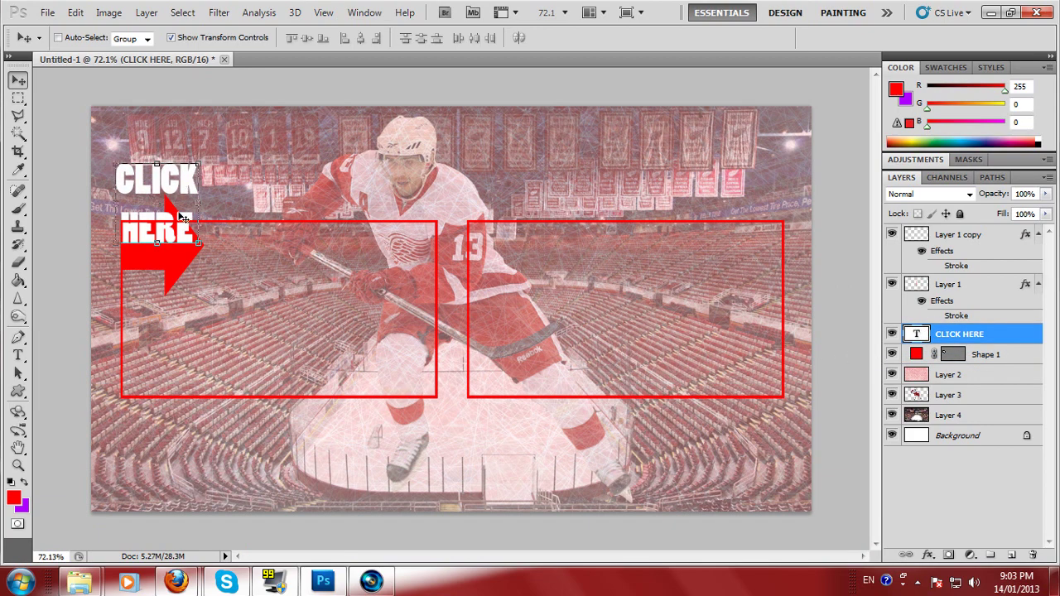
drag(182, 217, 189, 241)
Scale the CLICK HERE text to 53.32% and fit it inside the red arrow's tail, then apply the transformation
drag(207, 190, 168, 231)
scroll(165, 272, up, 5)
key(alt+space)
click(114, 242)
mouse_move(114, 261)
mouse_down()
mouse_move(114, 247)
mouse_move(121, 252)
mouse_up()
key(Down)
key(Down)
key(Down)
key(Left)
key(Left)
key(Left)
key(Left)
key(Left)
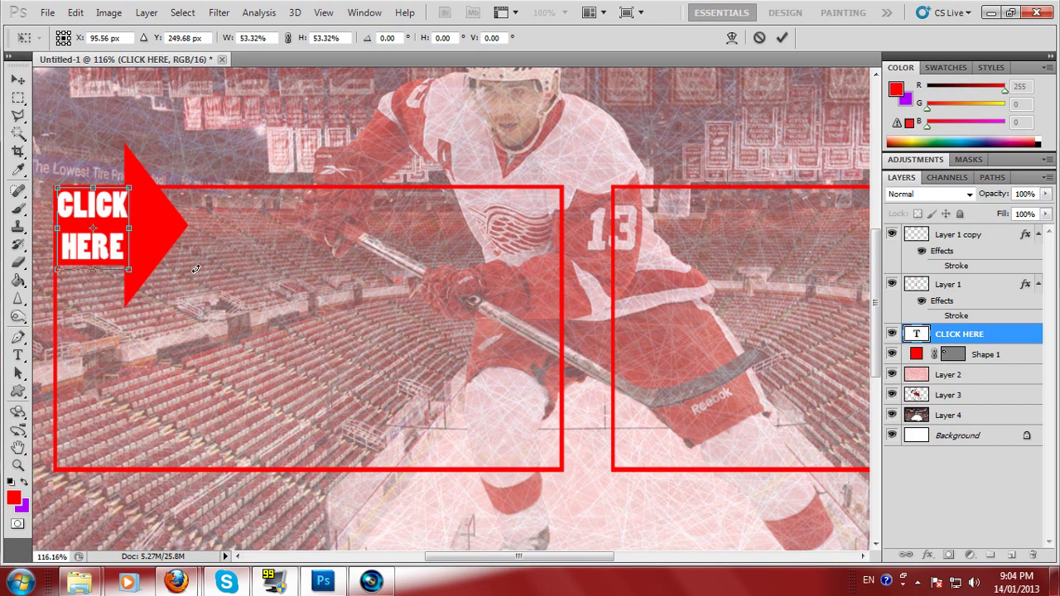
click(18, 80)
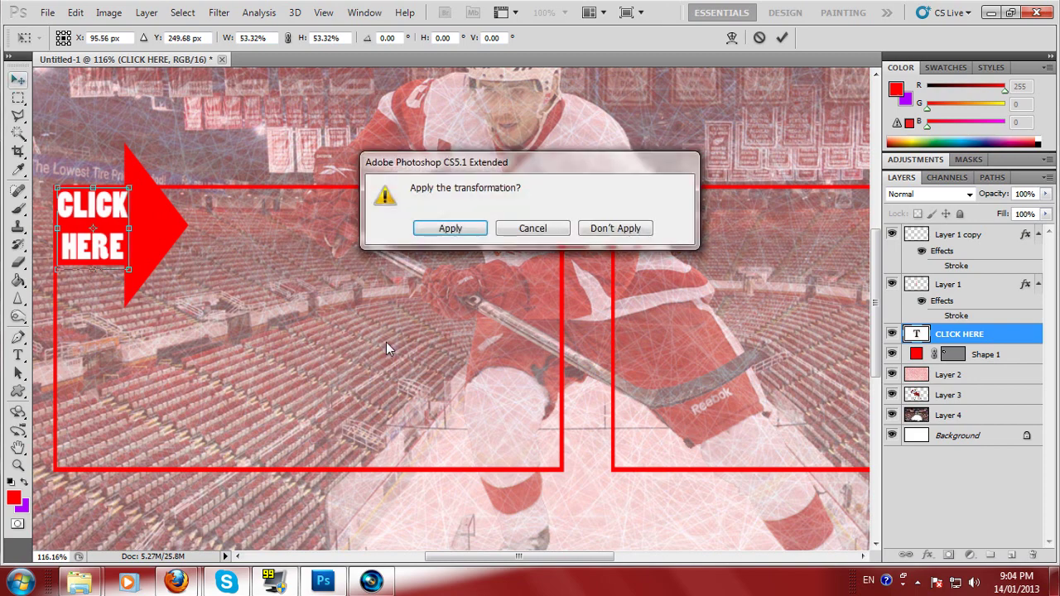
click(462, 230)
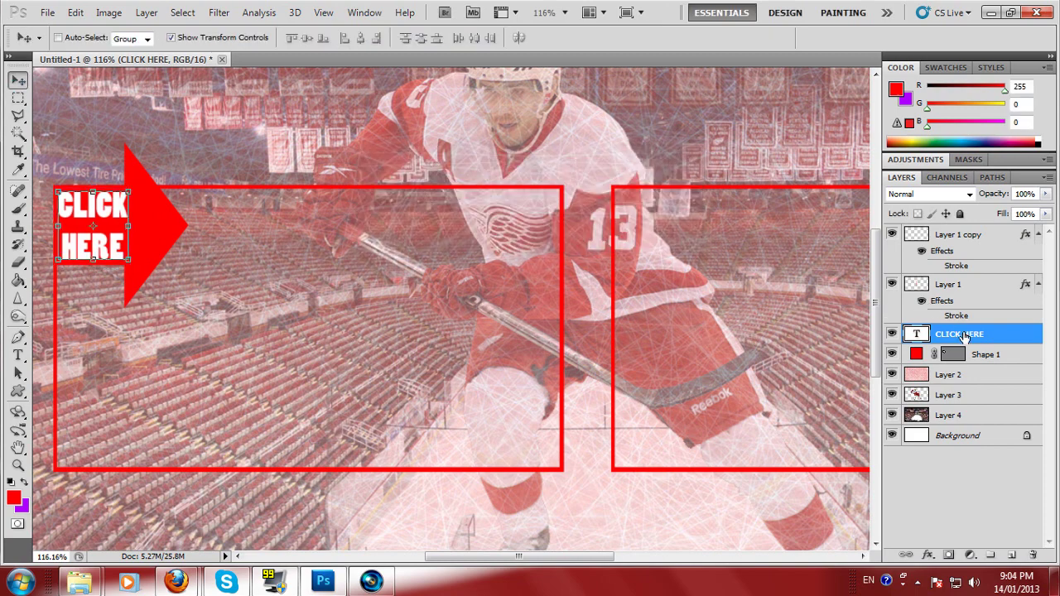
Duplicate the CLICK HERE text and arrow layers together and move the copies to the right frame's upper-right corner
shift+click(982, 354)
drag(990, 354, 1014, 555)
drag(161, 242, 679, 284)
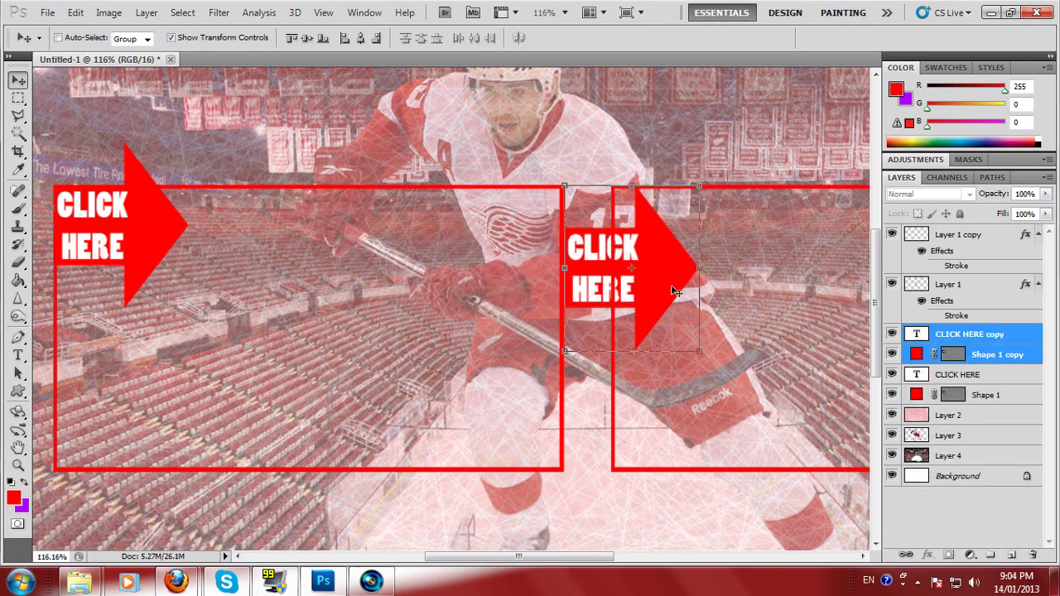
scroll(671, 286, down, 2)
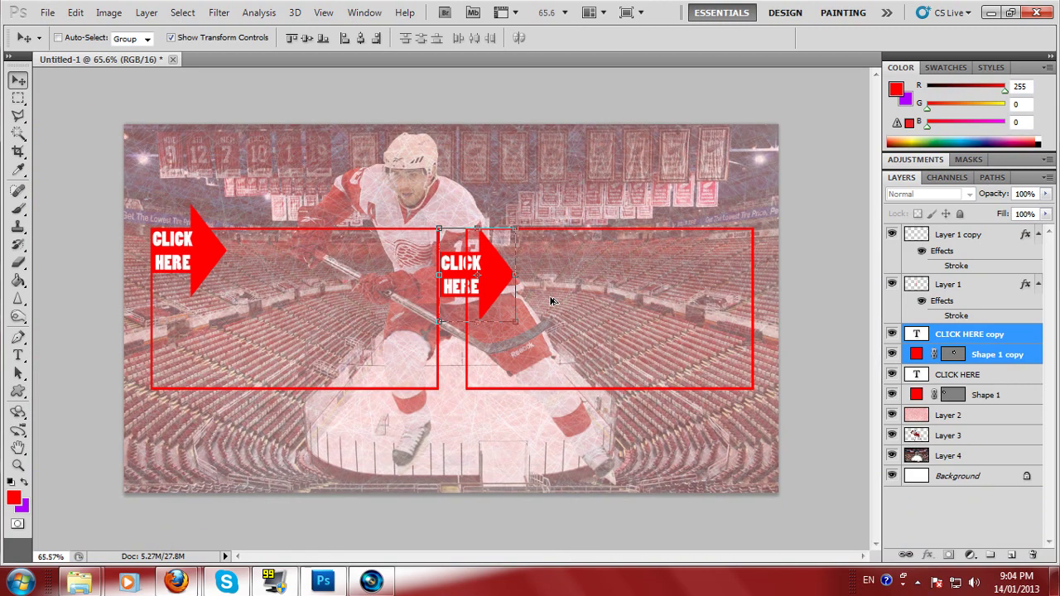
drag(496, 290, 755, 256)
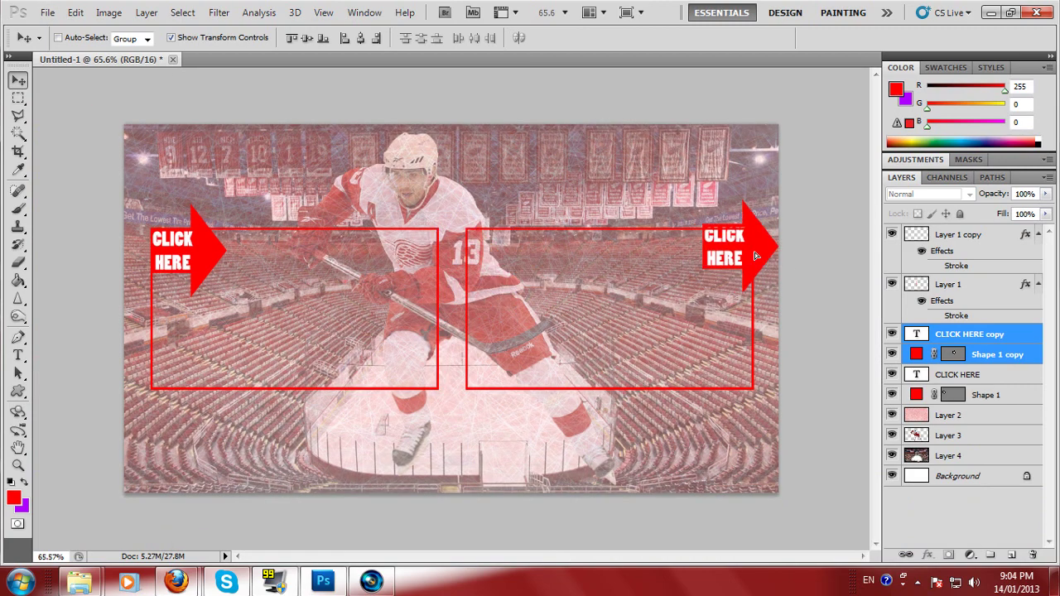
Flip the copied arrow horizontally so it points left
click(965, 338)
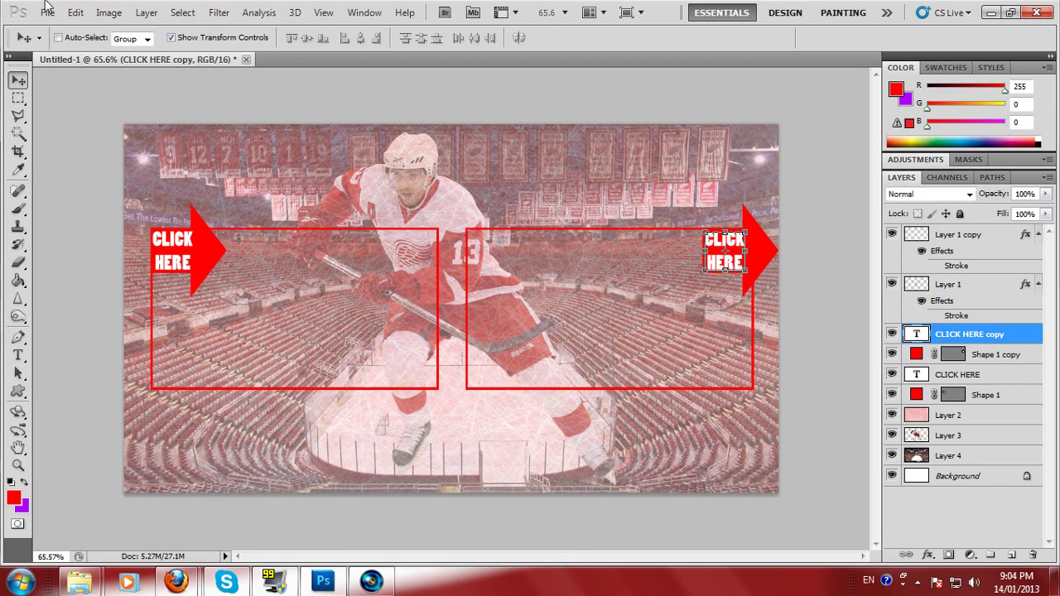
click(998, 354)
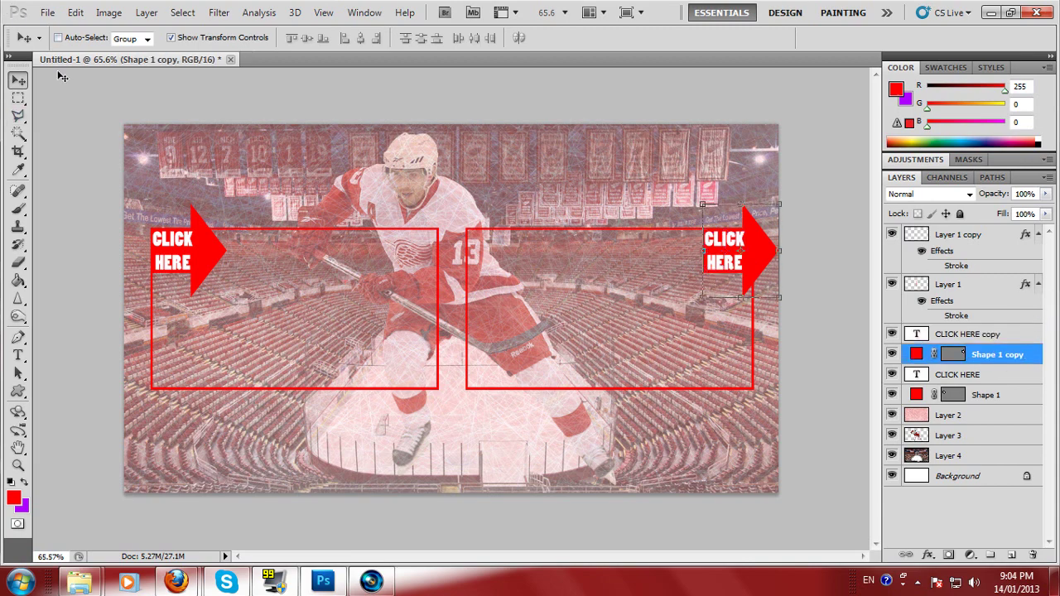
click(83, 15)
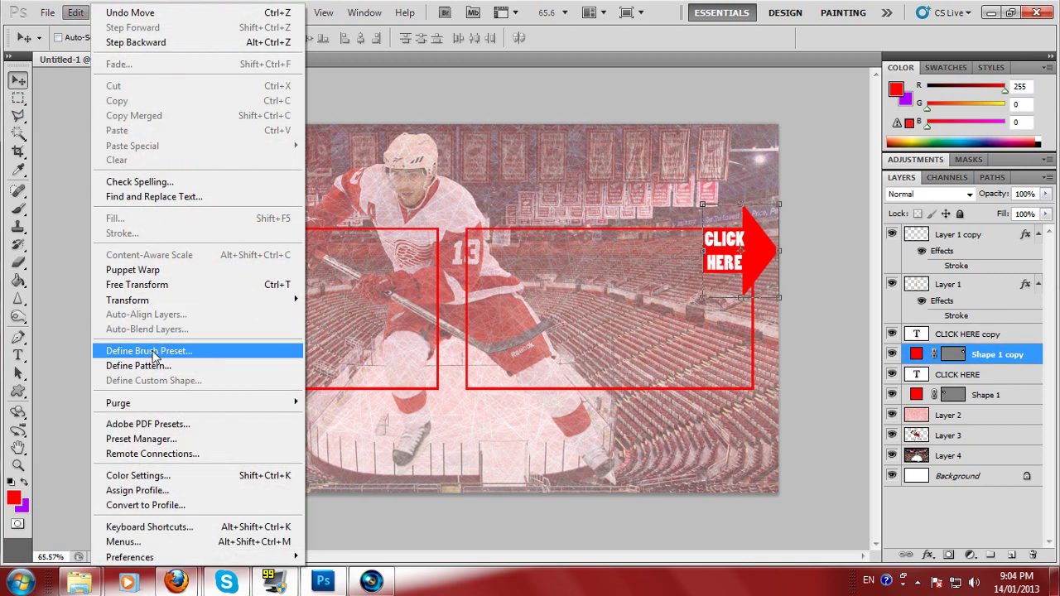
mouse_move(222, 308)
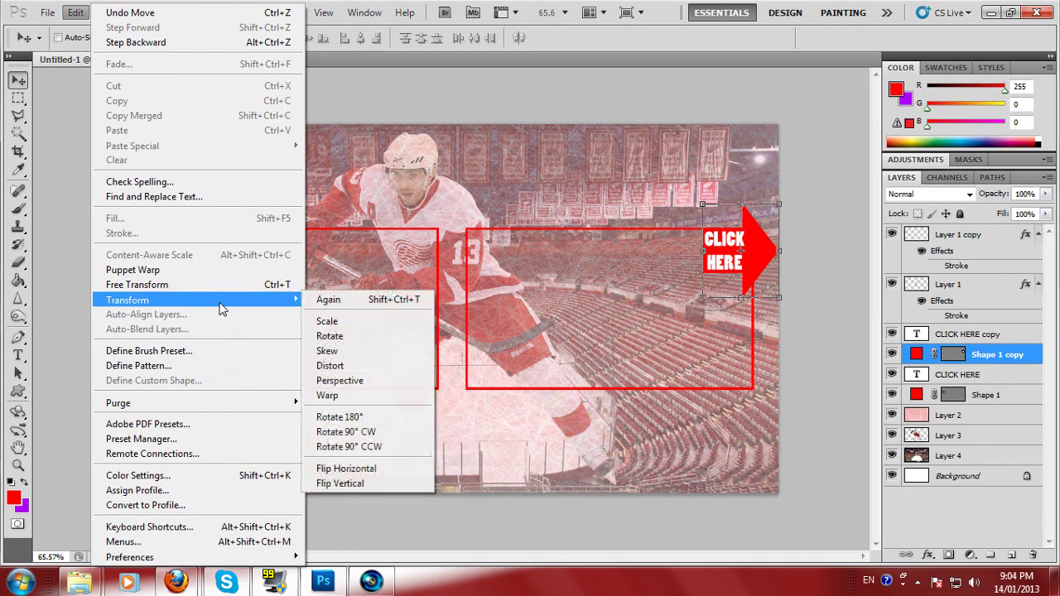
click(346, 469)
Align the flipped arrow's tail with the top and right edges of the right frame
scroll(762, 292, up, 5)
scroll(782, 284, down, 2)
mouse_move(784, 273)
mouse_down()
mouse_move(766, 265)
mouse_move(800, 269)
mouse_up()
key(Up)
key(Up)
key(Down)
key(Down)
key(Down)
key(Down)
key(Up)
key(Up)
key(Up)
key(Down)
key(Right)
key(Right)
key(Left)
key(Left)
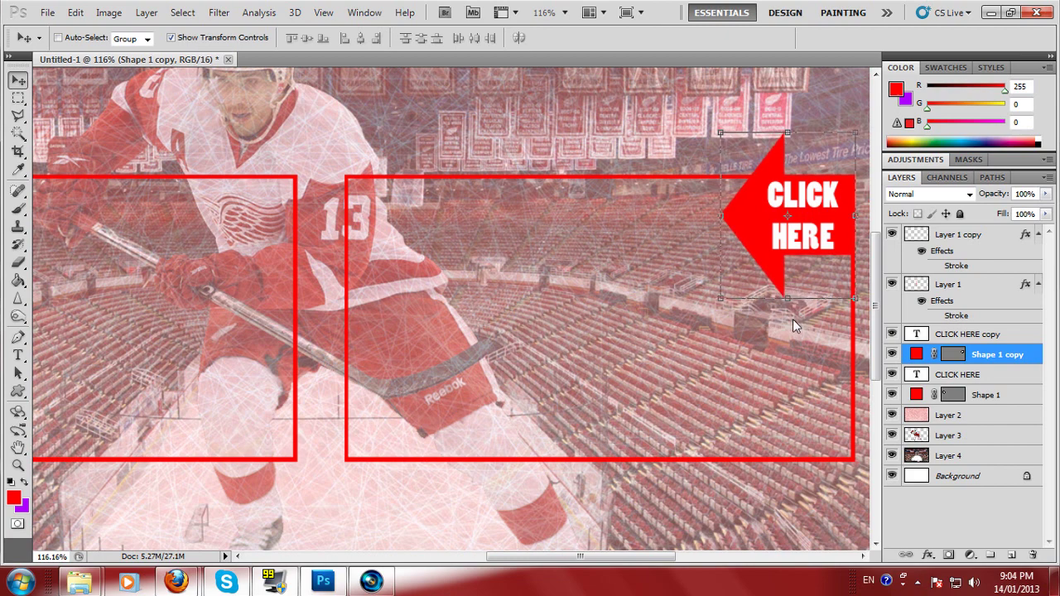
Nudge the copied CLICK HERE text to the right so it sits inside the flipped arrow's tail
click(981, 376)
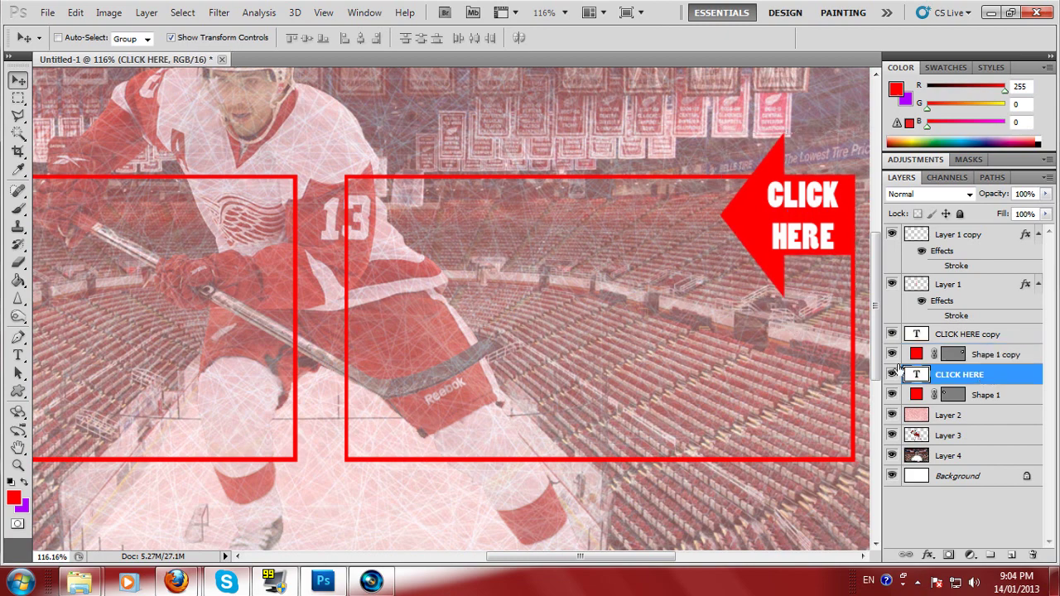
scroll(479, 336, down, 4)
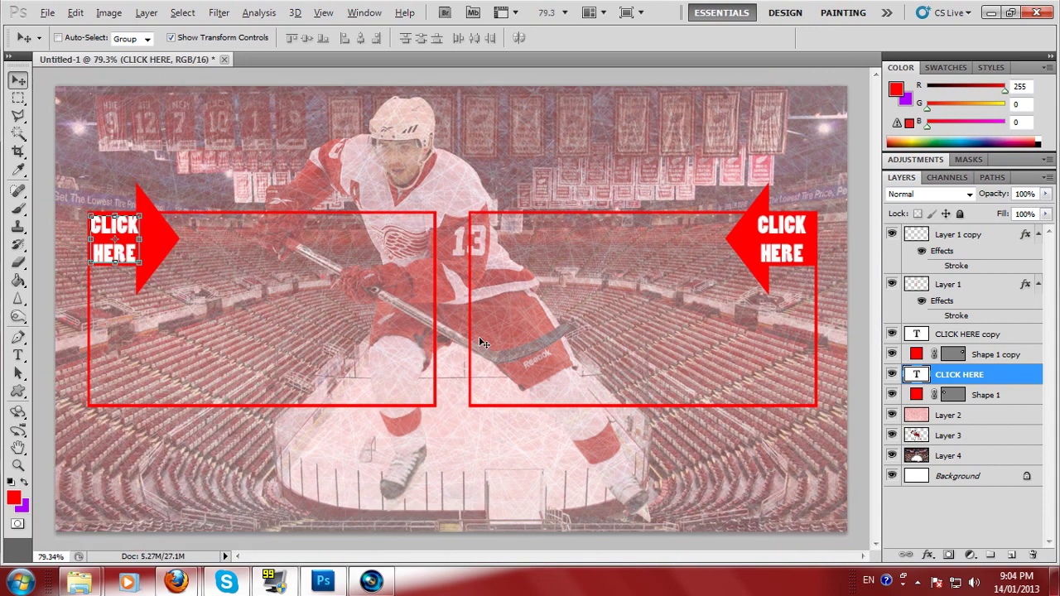
click(935, 336)
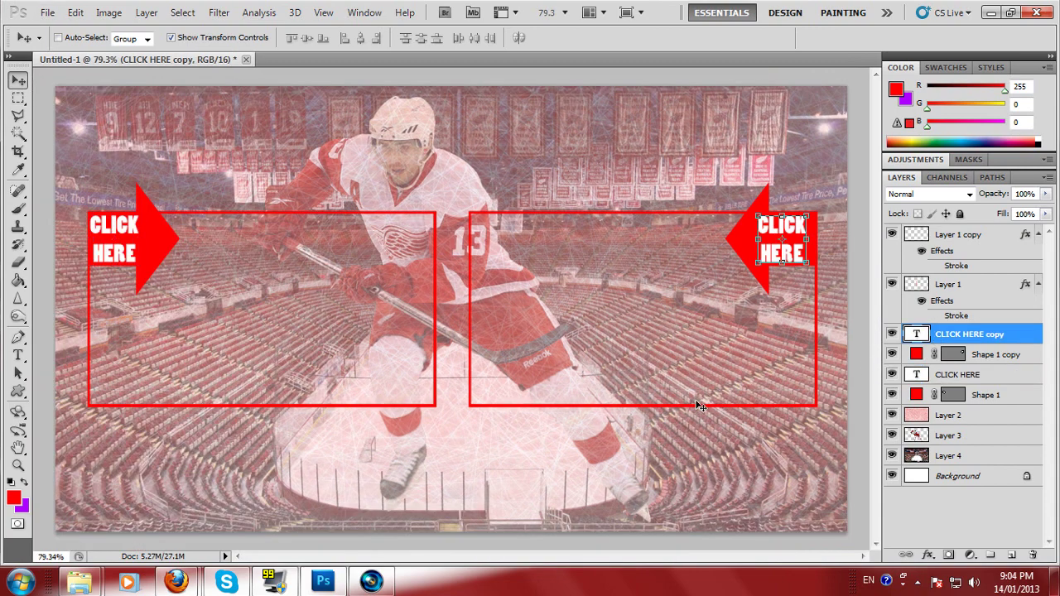
key(Right)
key(Right)
key(Right)
key(Right)
key(Right)
key(Right)
key(Right)
key(Right)
key(Right)
key(Right)
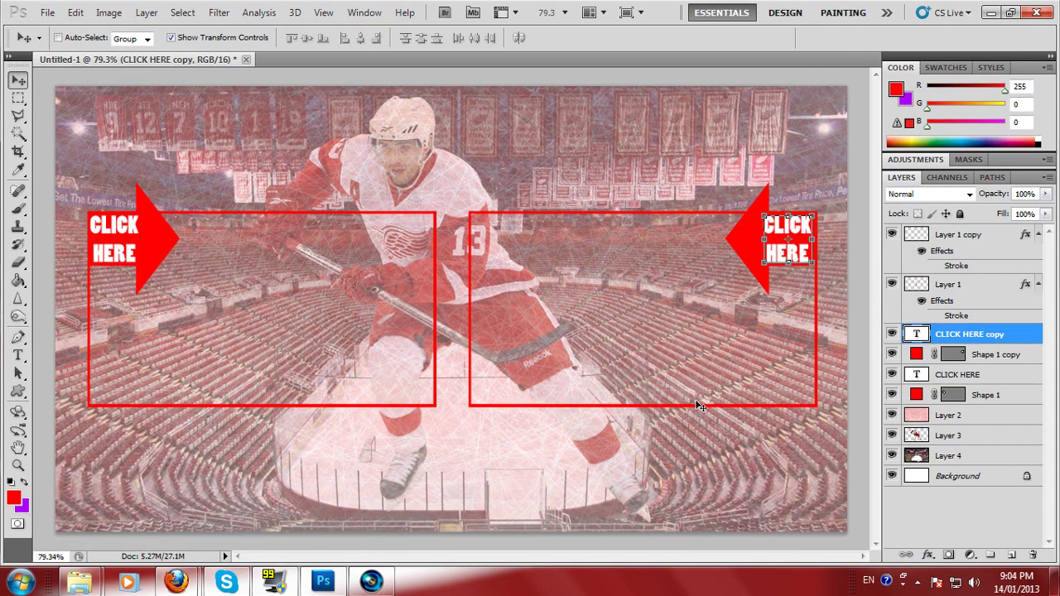
key(Right)
key(Right)
key(Right)
key(Left)
key(Left)
key(Left)
key(Left)
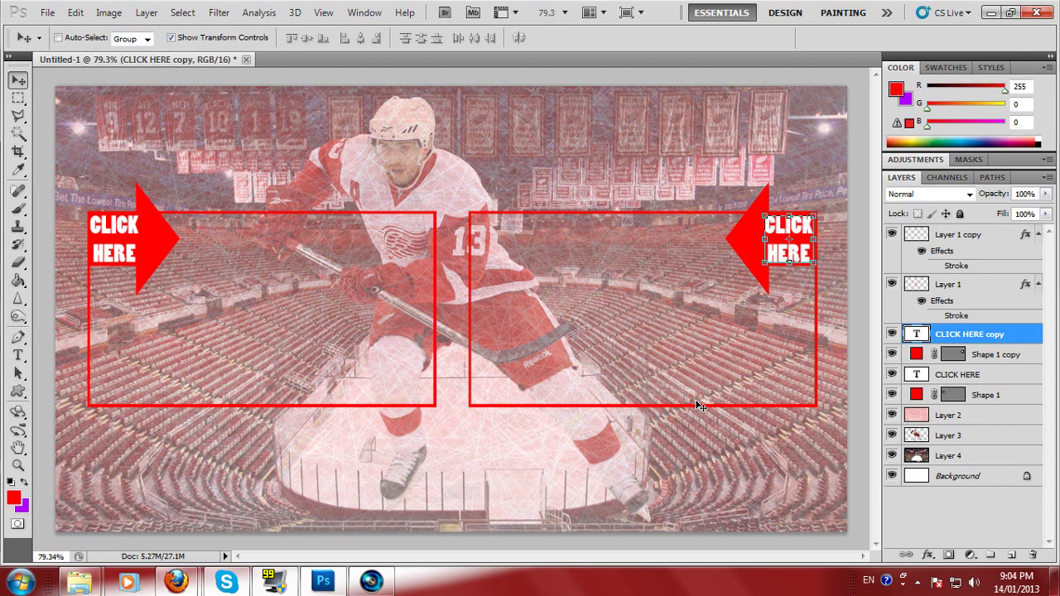
Add the text "THANKS FOR WATCHING!" above Layer 2, near the canvas's lower-left corner
click(984, 418)
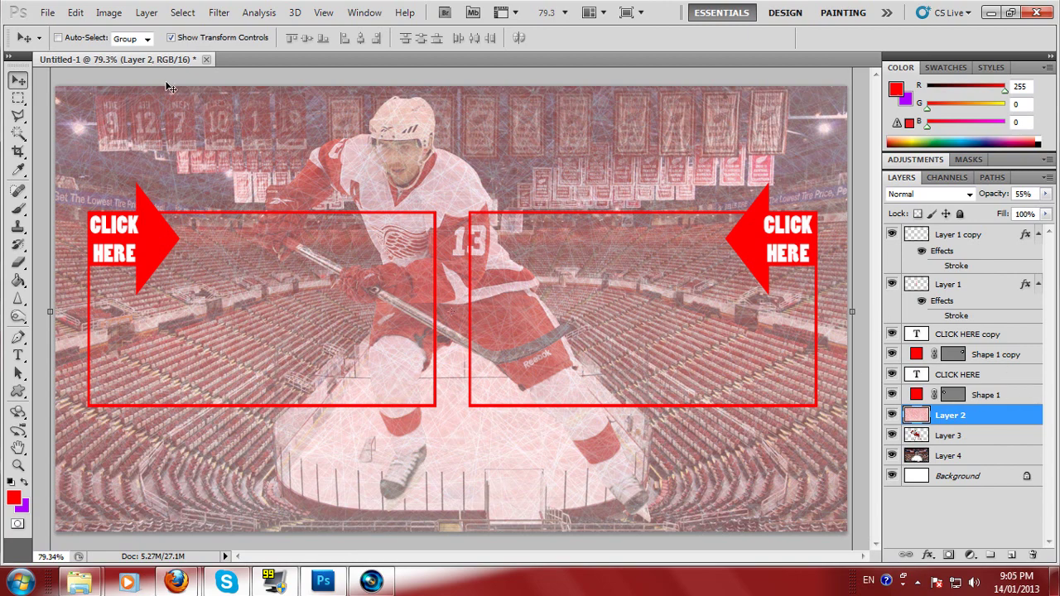
scroll(909, 322, down, 1)
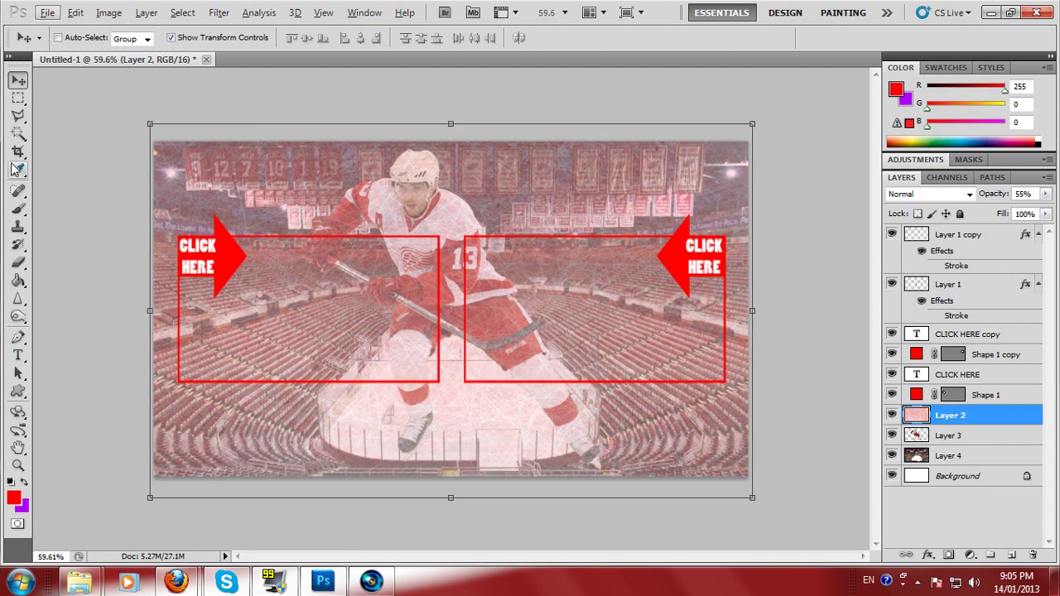
click(19, 355)
click(198, 429)
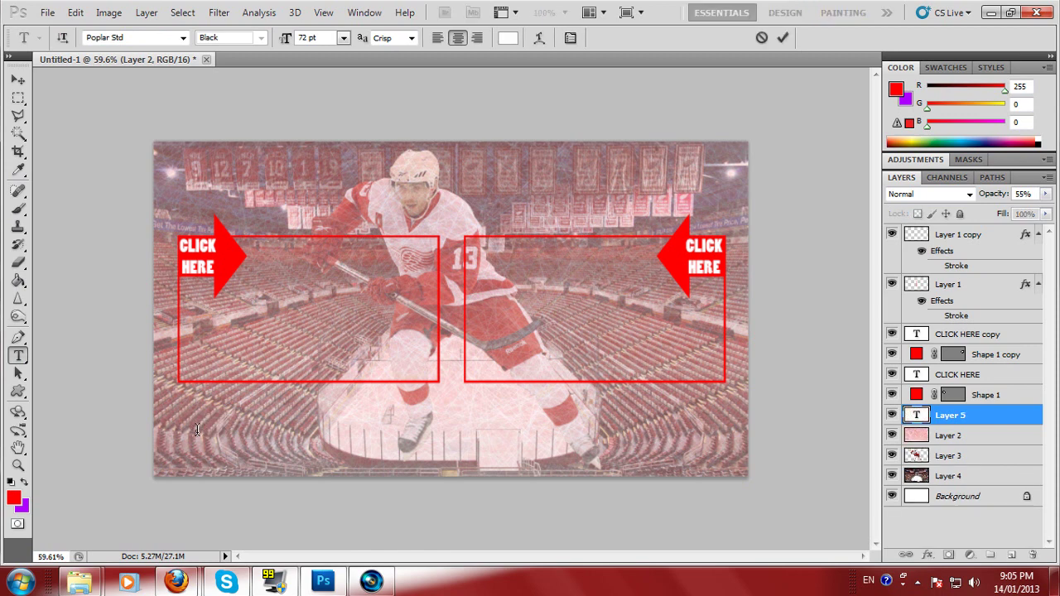
text(TH)
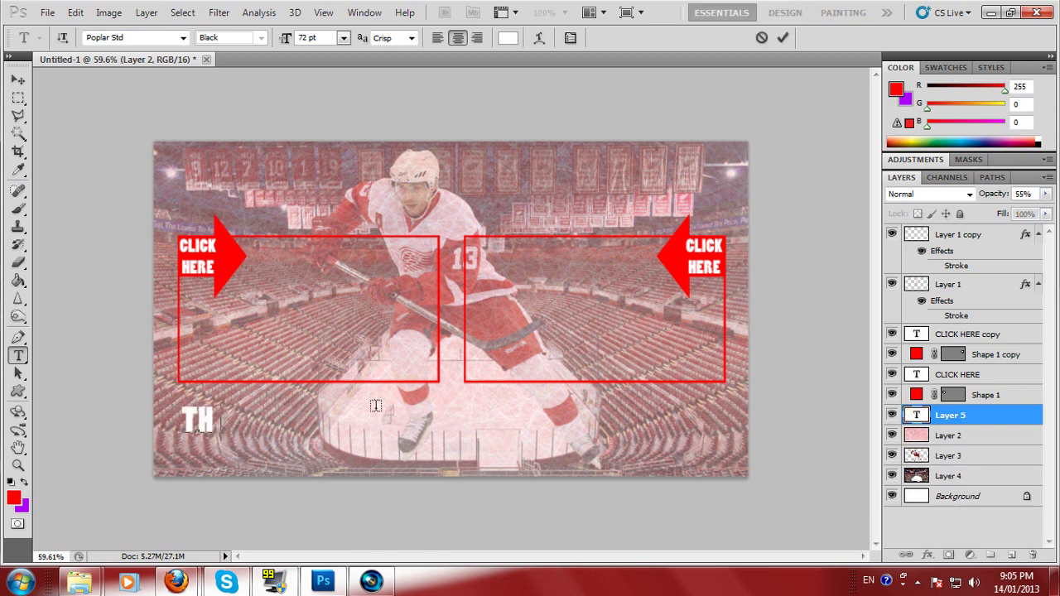
text(ANK)
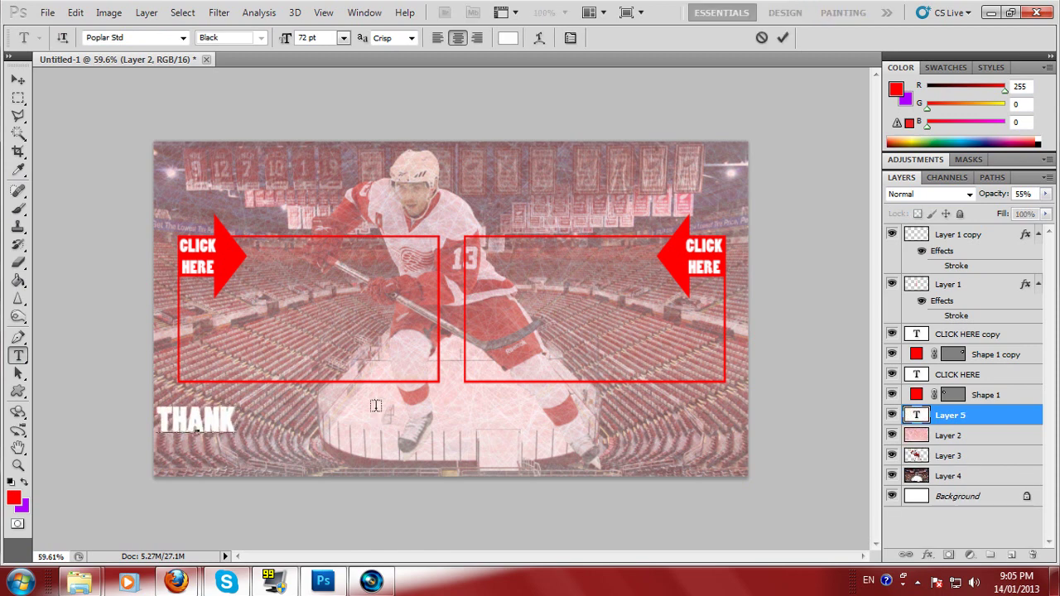
text(SFO)
text(R WATCHING!)
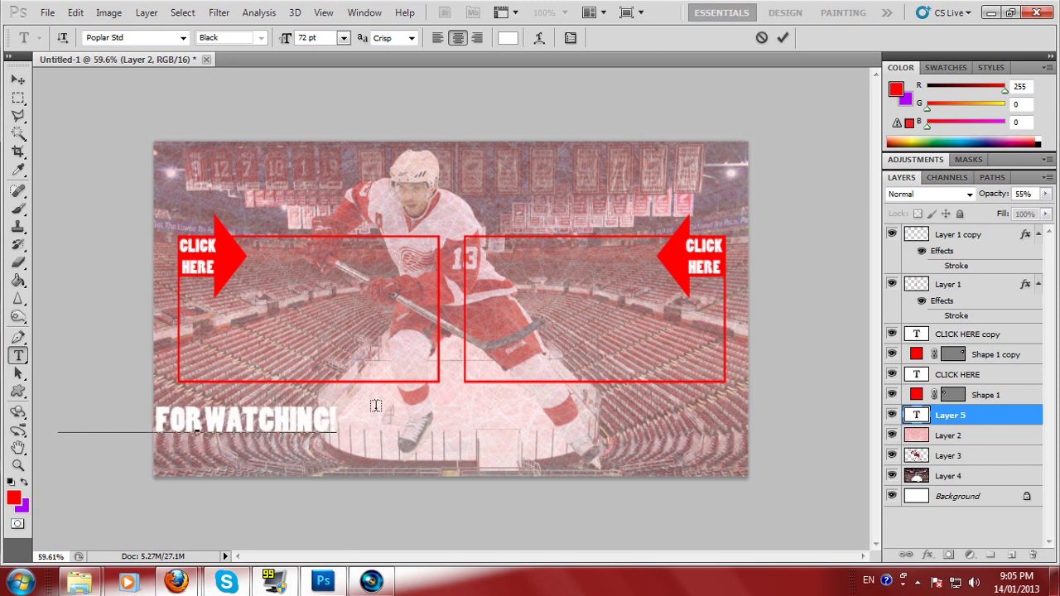
Change the THANKS FOR WATCHING! text colour to the arrow's red and move the text fully onto the canvas below the left frame
drag(337, 424, 3, 424)
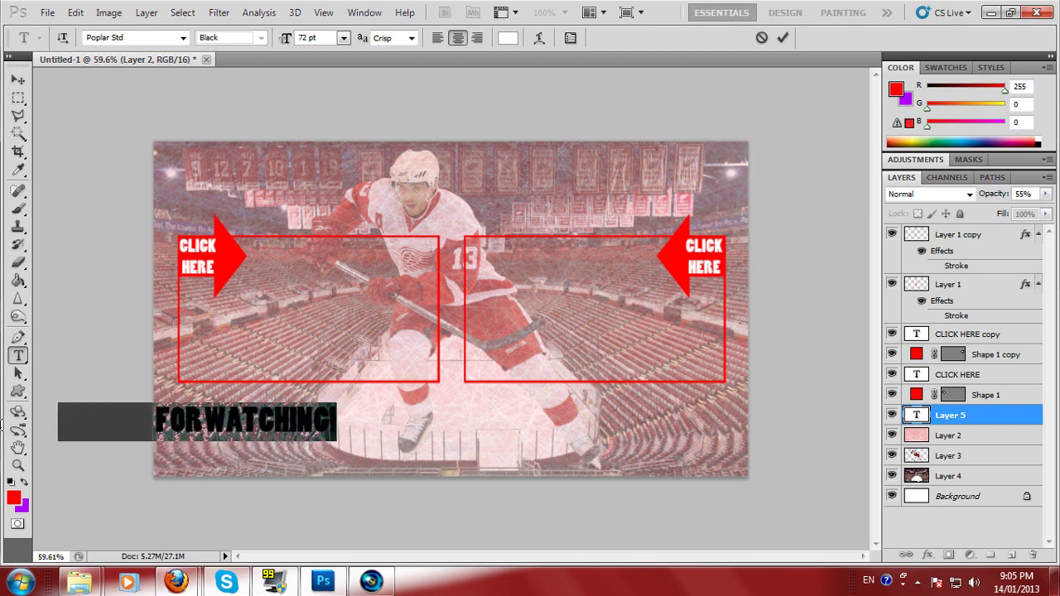
click(509, 39)
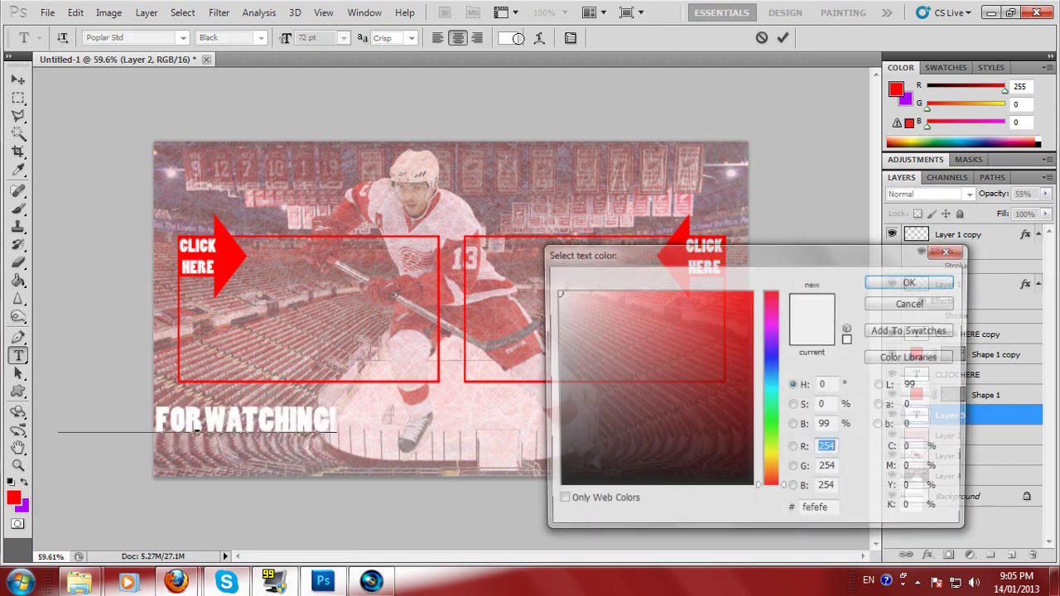
click(688, 225)
click(891, 284)
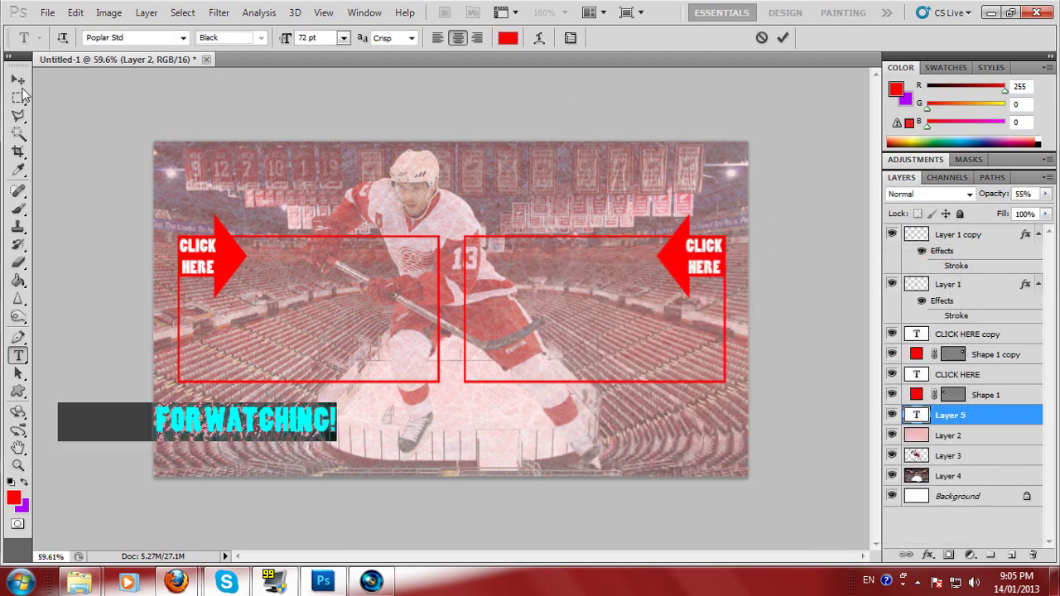
click(18, 80)
drag(236, 434, 354, 427)
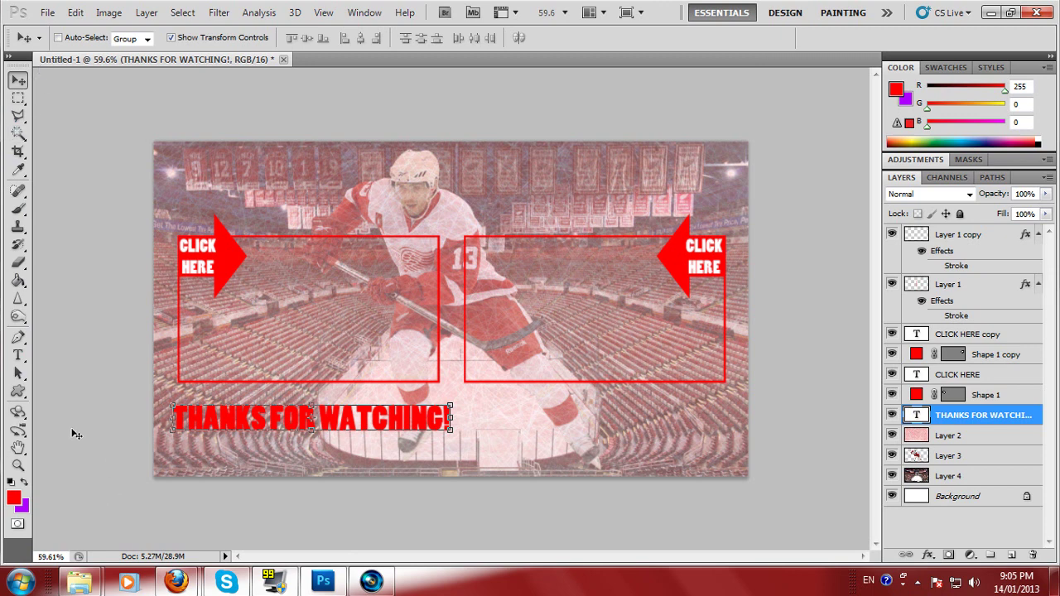
Add the text "SUBSCRIBE" as a new text layer below the right frame
click(17, 356)
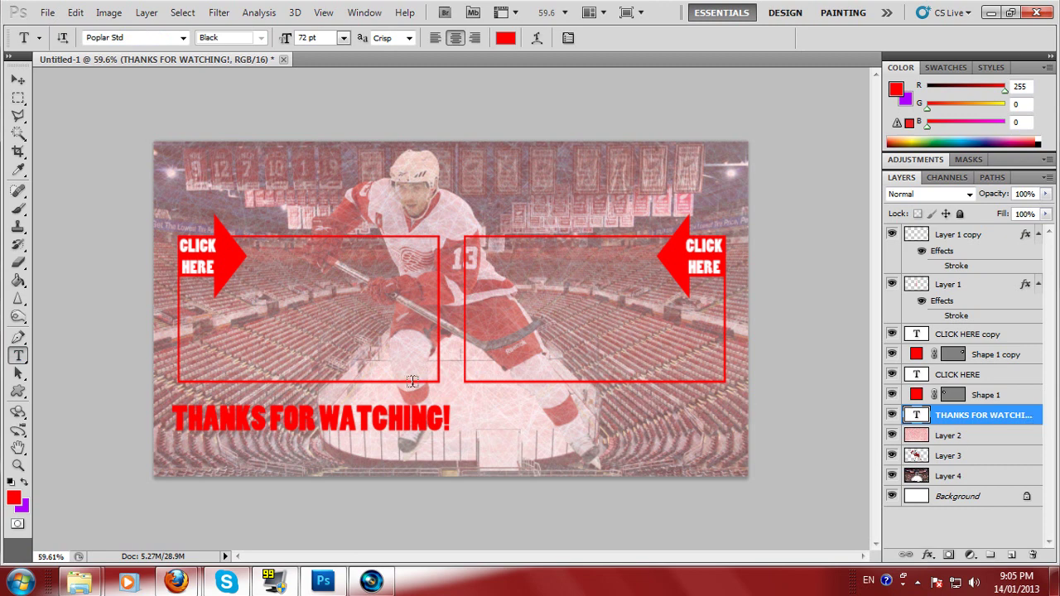
click(573, 415)
text(S)
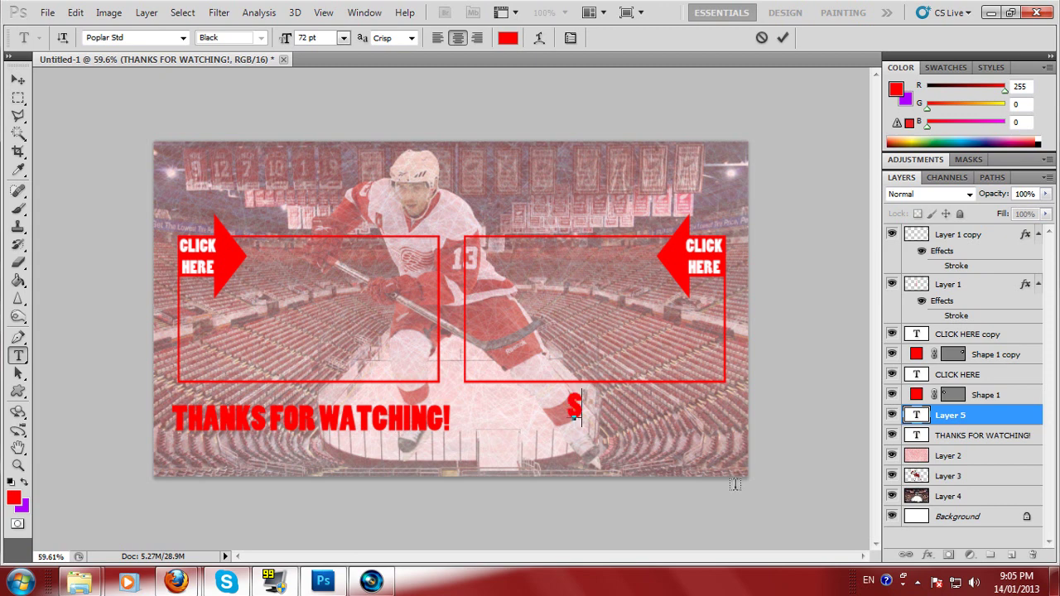
text(UBSCRIBE)
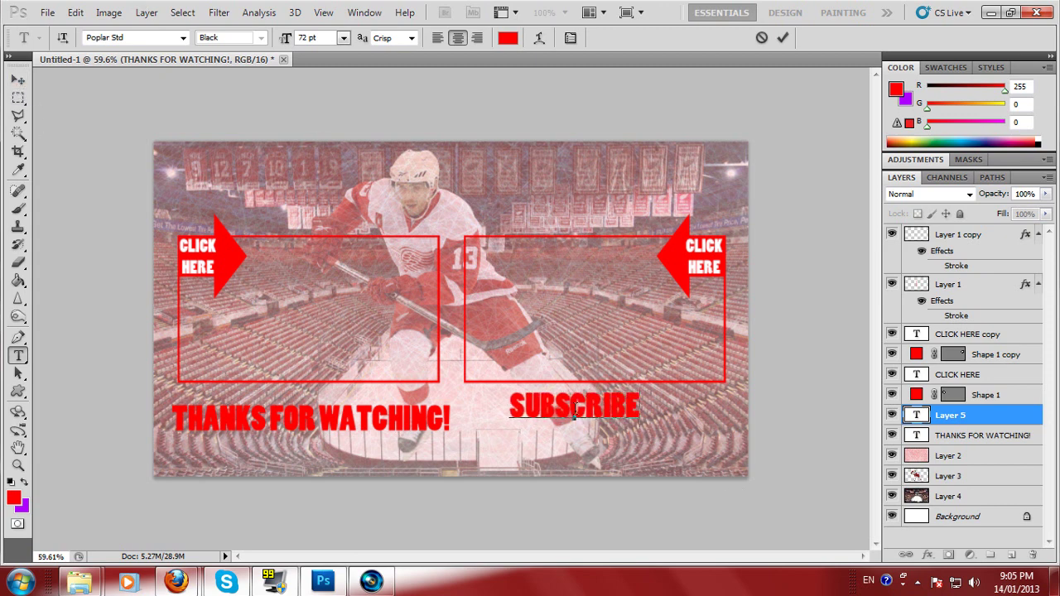
Change the SUBSCRIBE text colour to white and move the text level with THANKS FOR WATCHING! below the right frame
drag(637, 407, 475, 399)
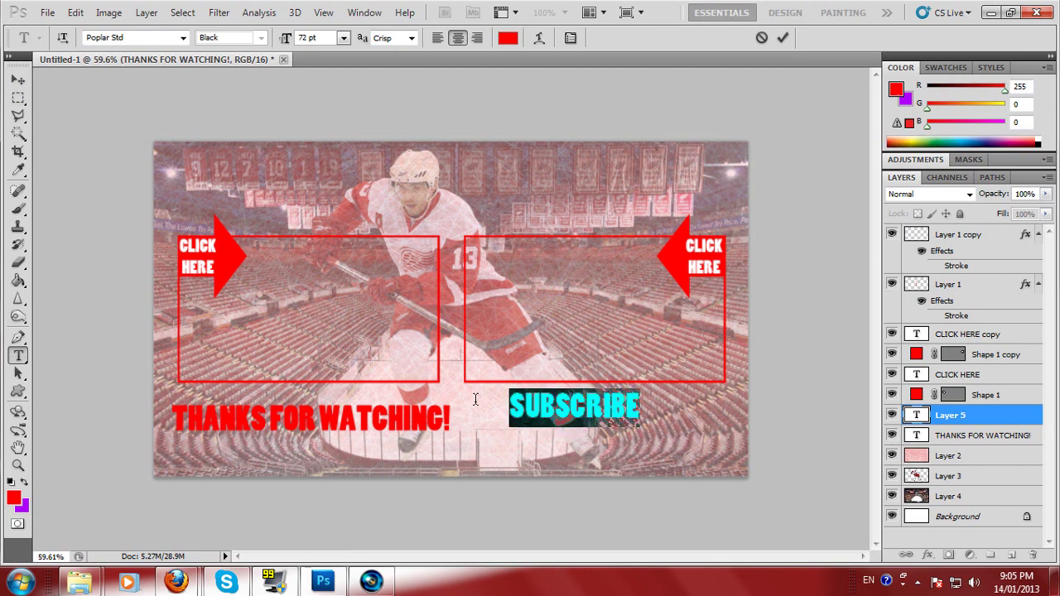
click(509, 39)
drag(643, 373, 552, 288)
click(916, 283)
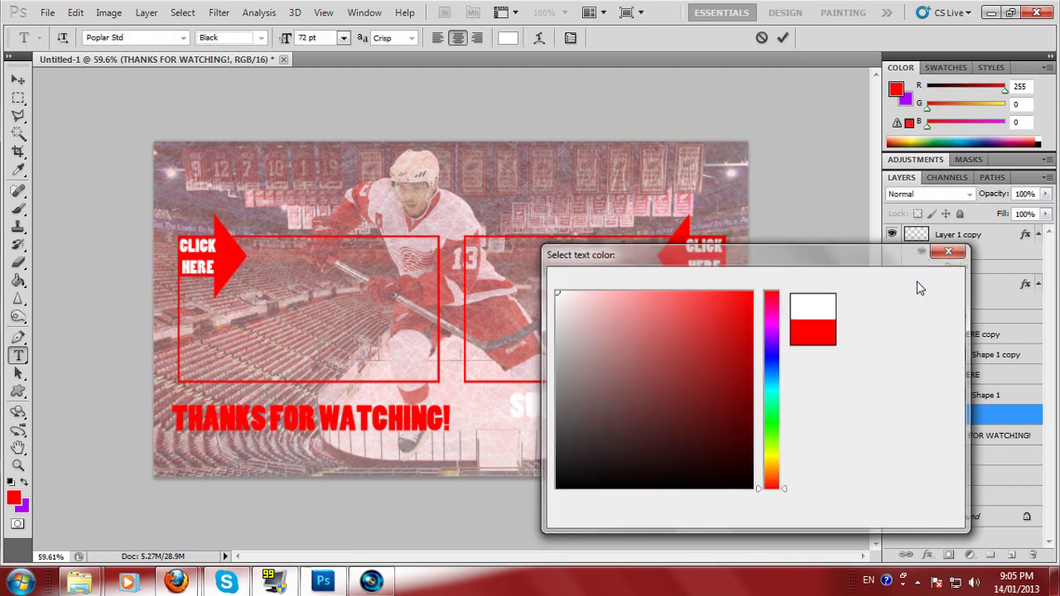
click(17, 79)
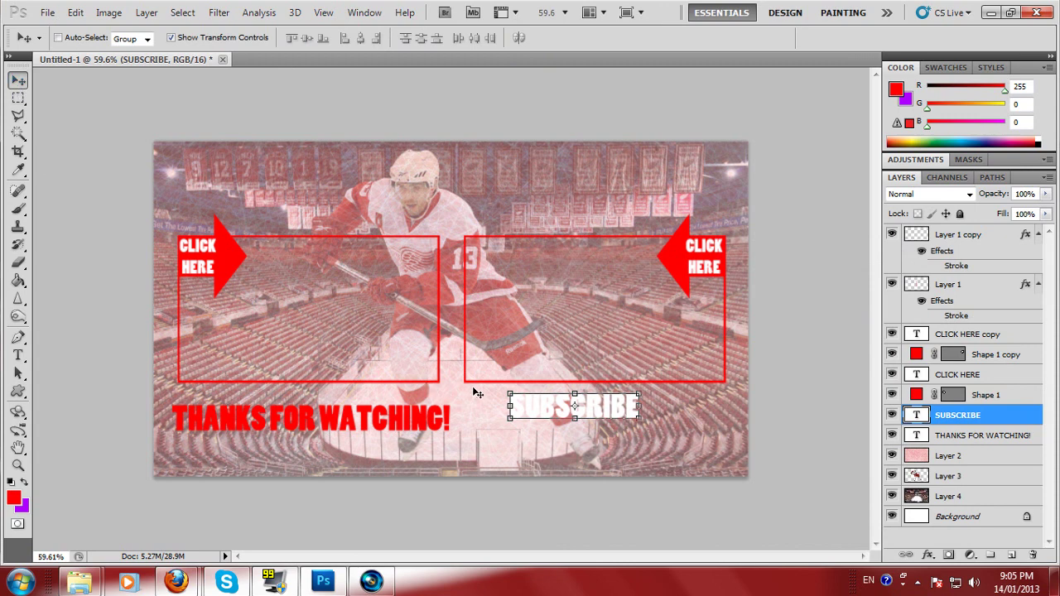
drag(538, 416, 587, 427)
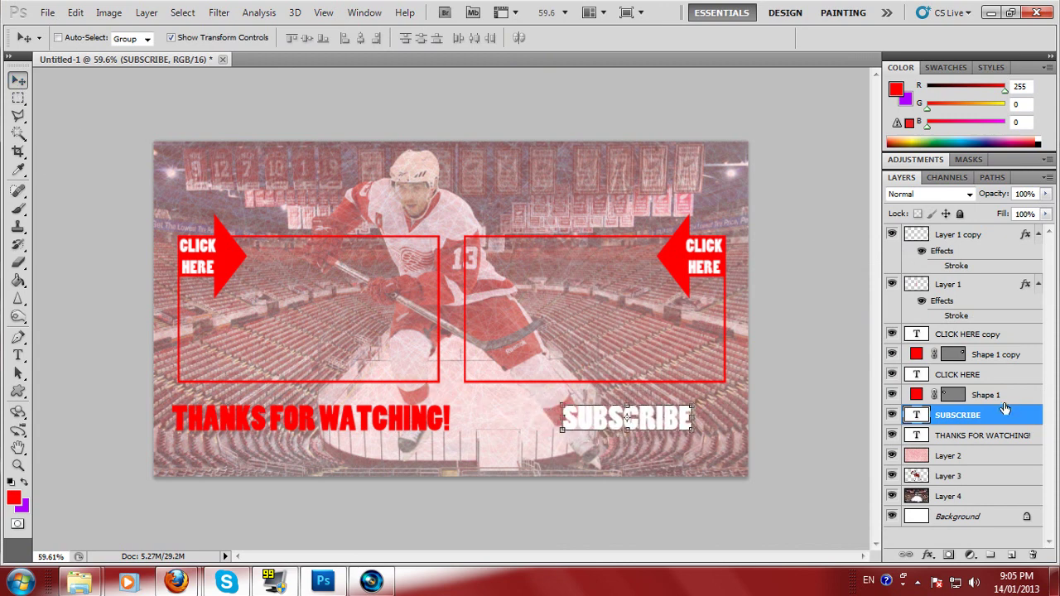
Shift the SUBSCRIBE text slightly left and draw a red rectangle covering it below the right frame
drag(671, 425, 641, 426)
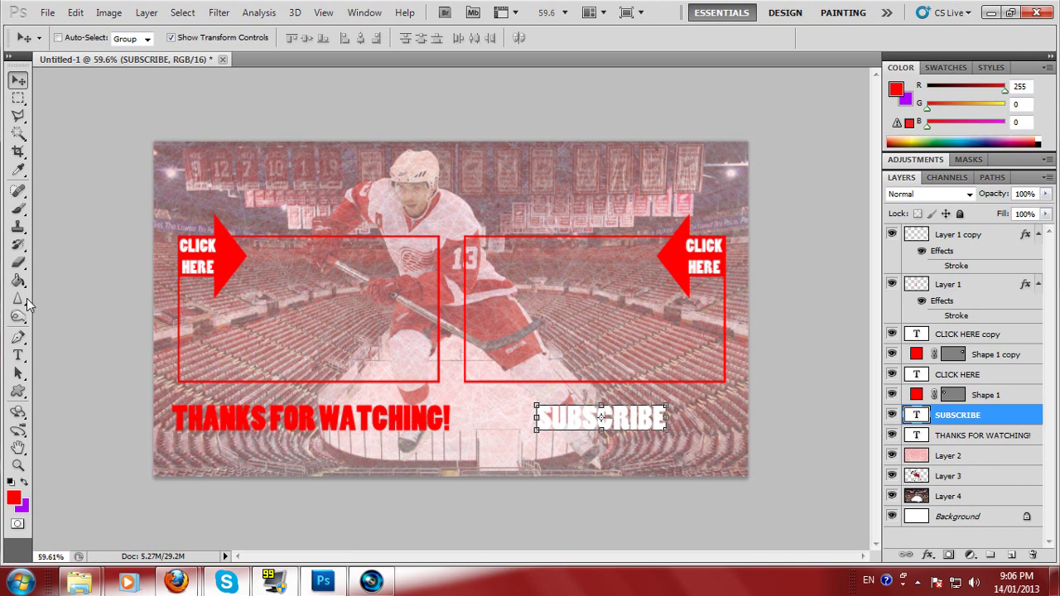
click(19, 391)
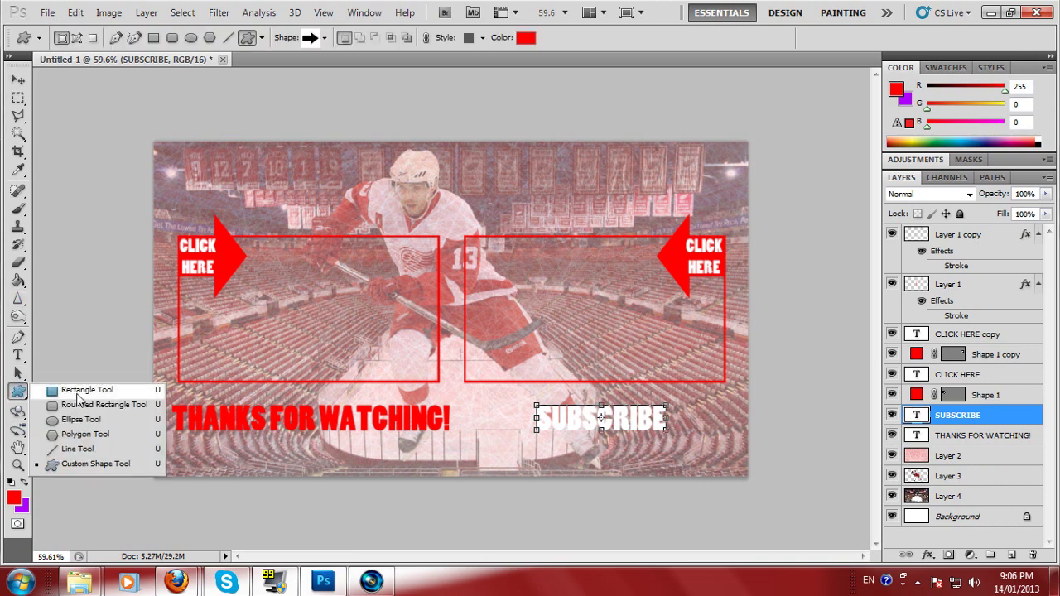
click(78, 396)
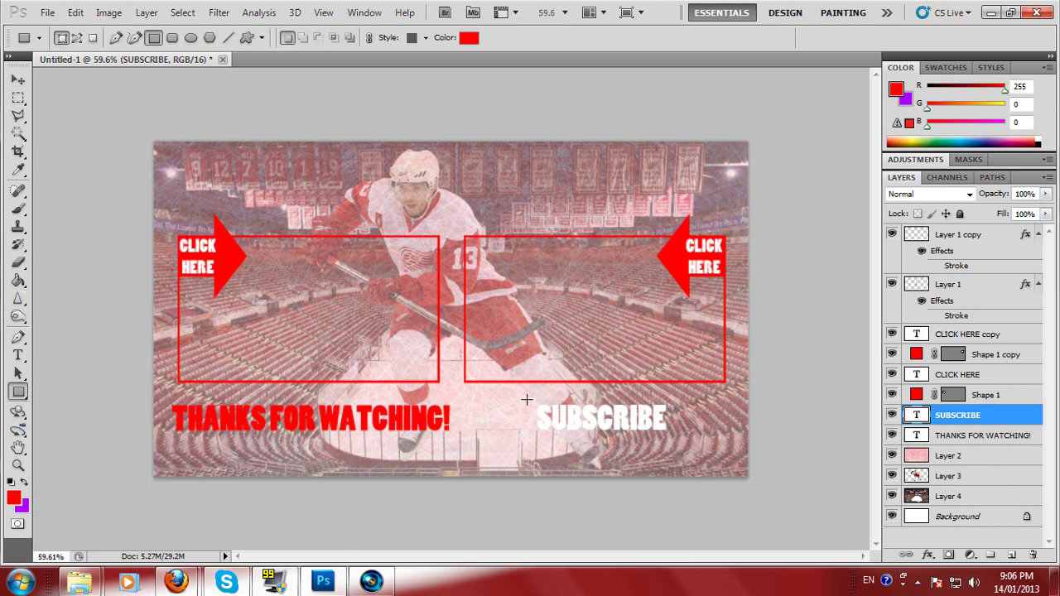
drag(526, 394, 686, 451)
Place the SUBSCRIBE layer above the red rectangle's layer and nudge the rectangle up until it sits evenly behind the text
click(17, 80)
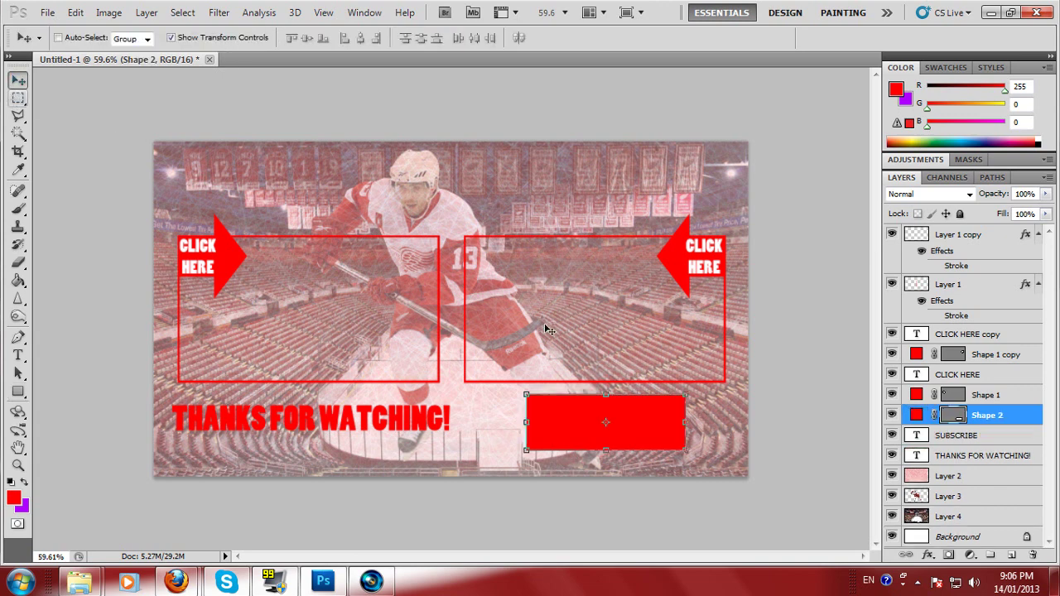
drag(971, 438, 974, 416)
click(984, 434)
key(Left)
key(Up)
key(Up)
key(Up)
key(Up)
key(Up)
key(Up)
key(Up)
key(Up)
key(Up)
key(Up)
key(Up)
key(Up)
key(Up)
key(Up)
key(Up)
key(Up)
key(Up)
key(Up)
key(Down)
key(Down)
key(Down)
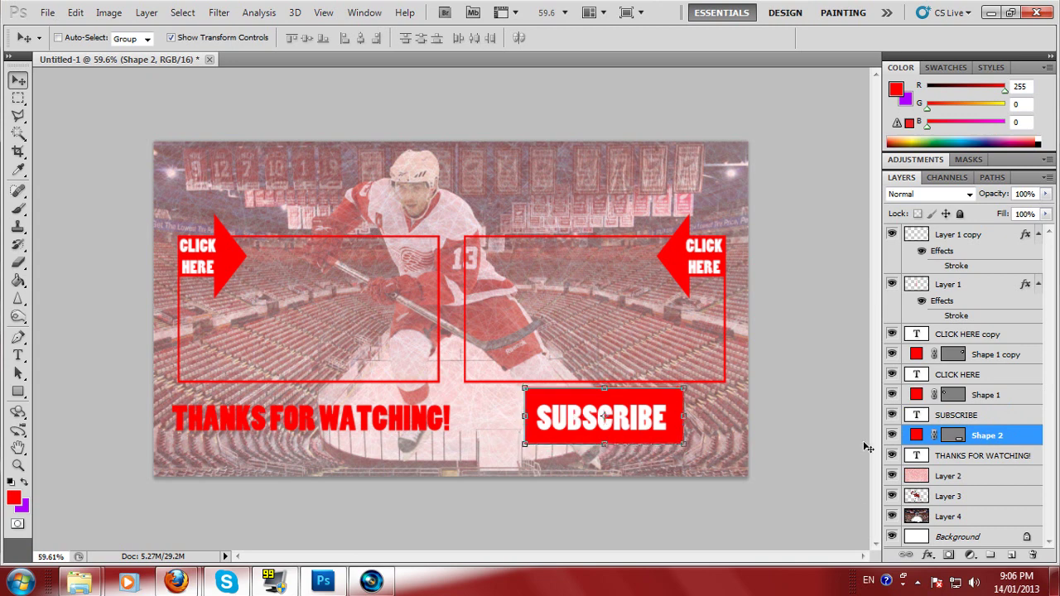
Align the horizontal and vertical centers of the SUBSCRIBE text and the Shape 2 rectangle
shift+click(967, 416)
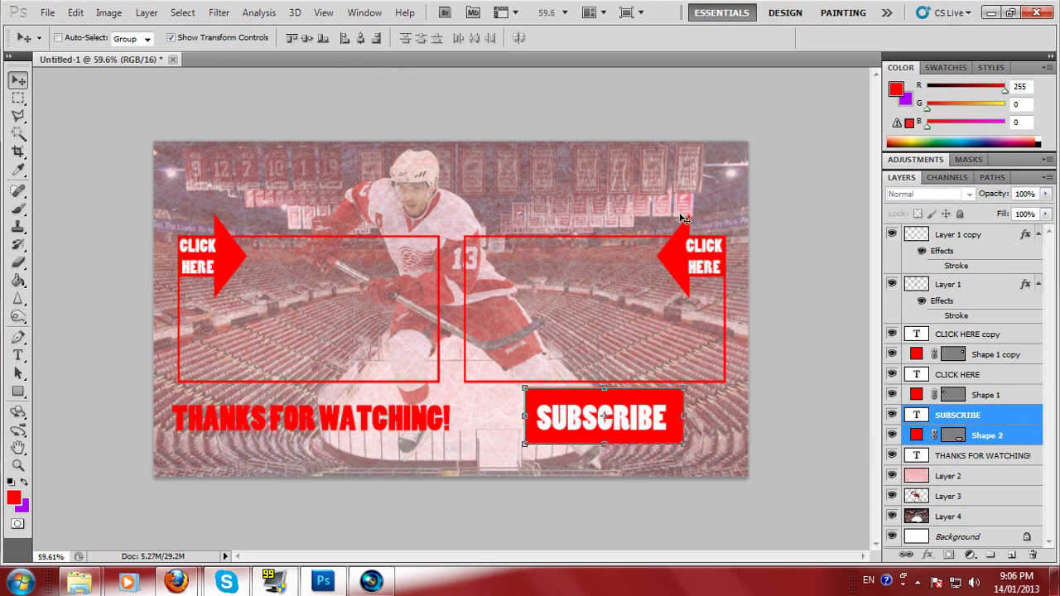
click(990, 421)
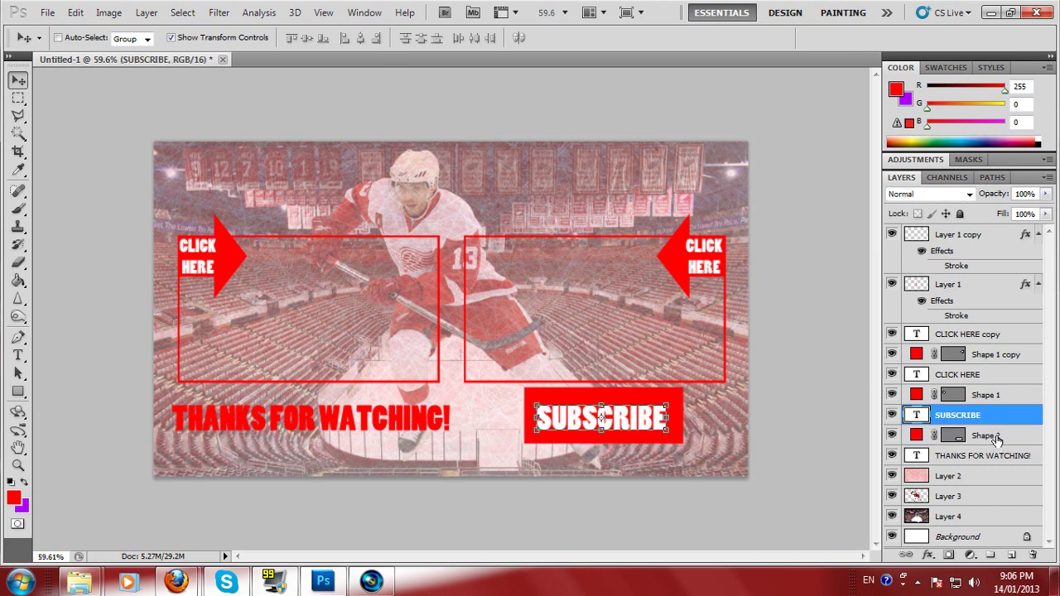
shift+click(996, 439)
click(360, 38)
click(308, 39)
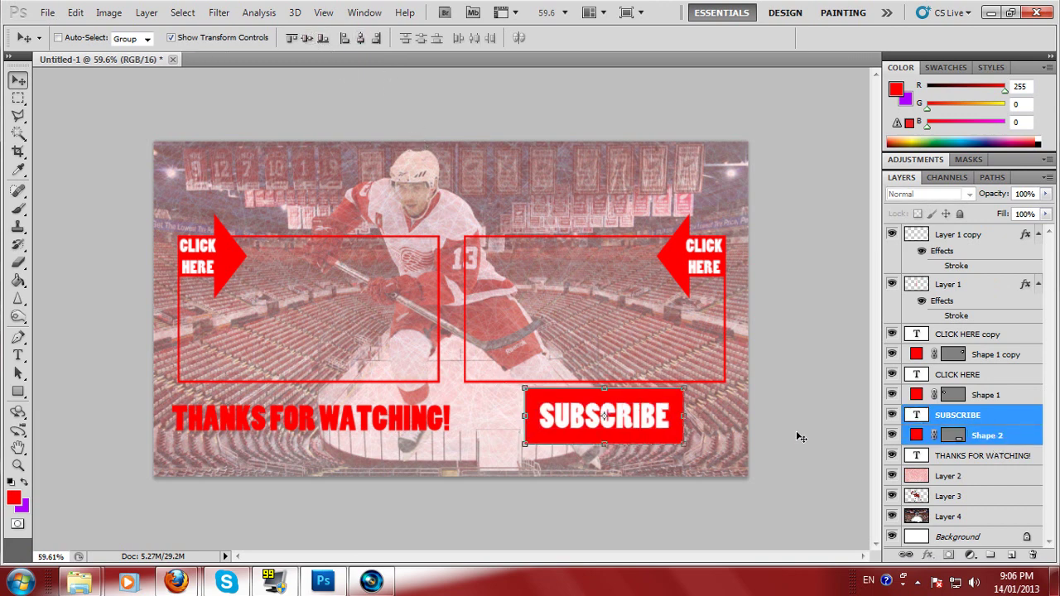
click(1000, 436)
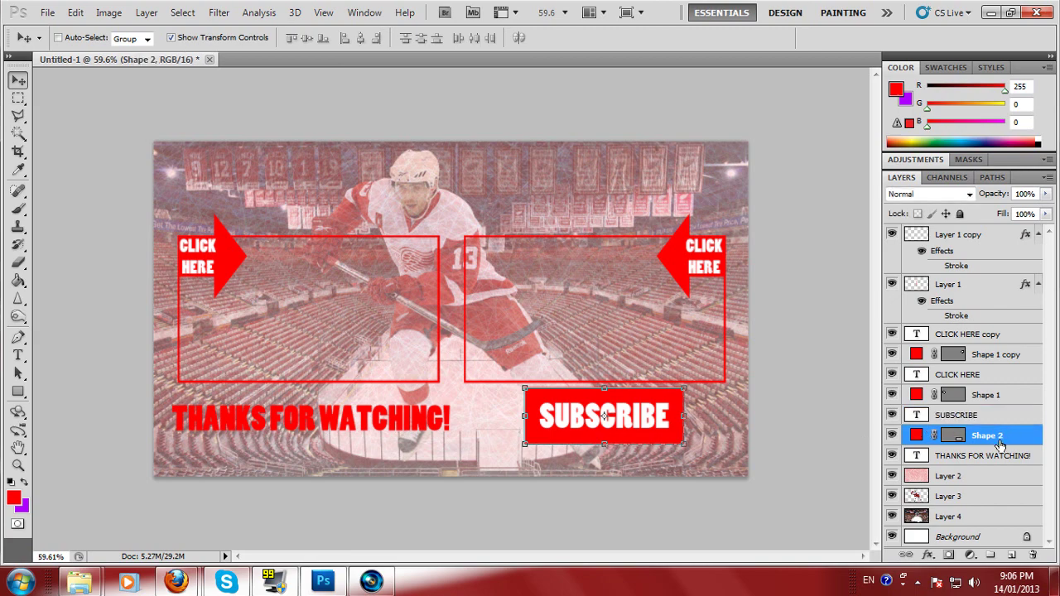
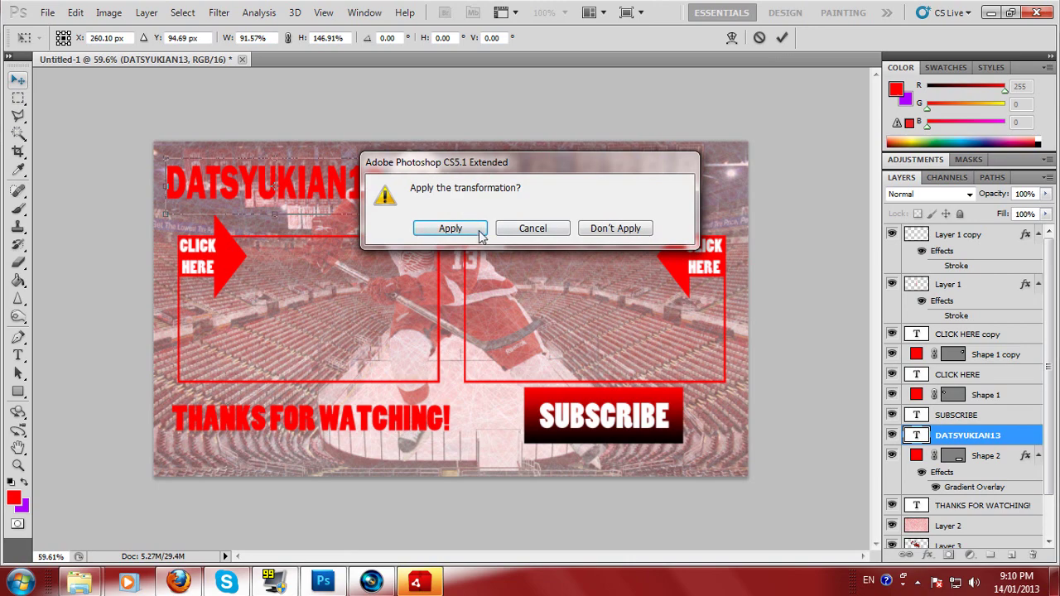
Add a thicker white outside stroke to the DATSYUKIAN13 text
double_click(981, 445)
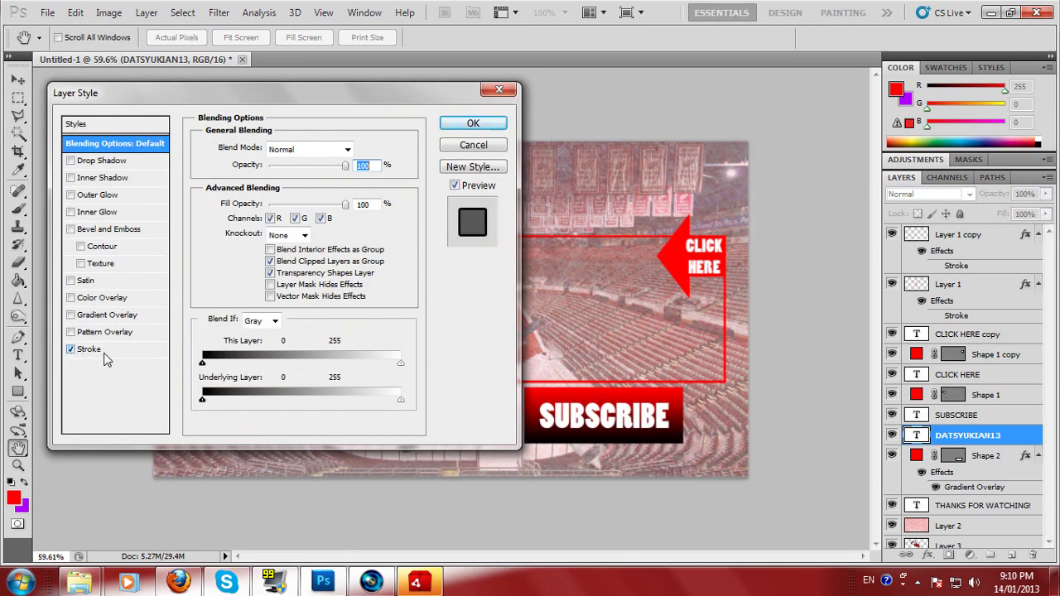
click(75, 349)
click(242, 248)
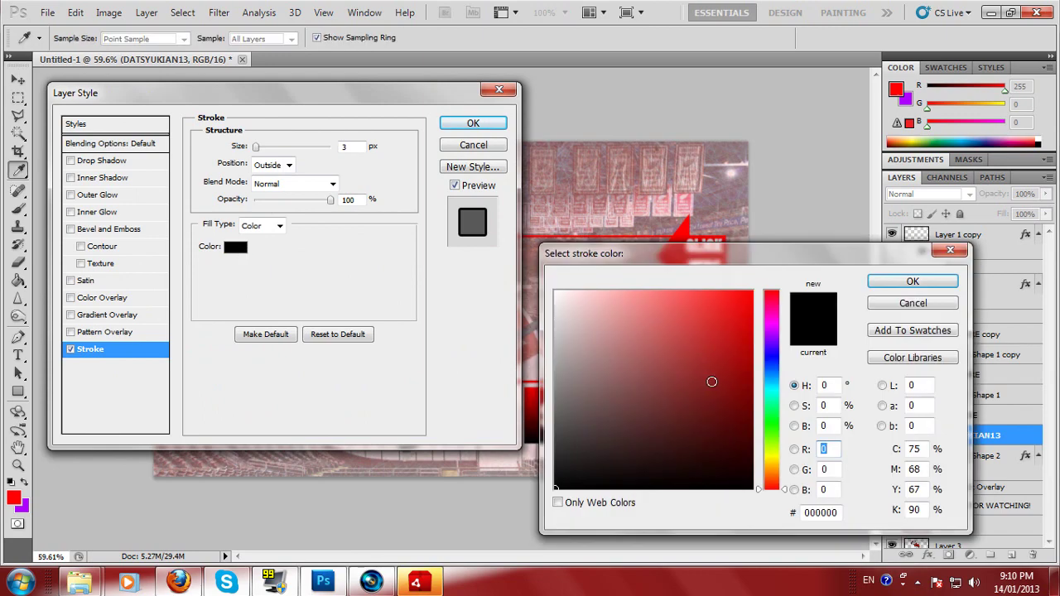
click(556, 292)
click(912, 282)
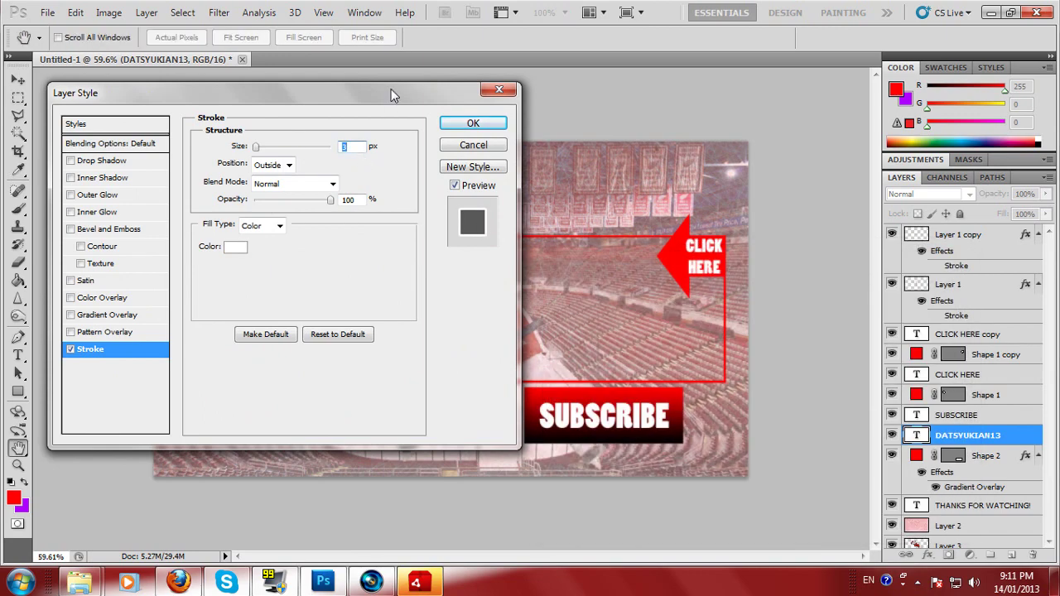
drag(393, 96, 596, 223)
scroll(556, 274, up, 3)
scroll(556, 275, down, 1)
scroll(556, 274, up, 1)
scroll(556, 274, up, 1)
scroll(556, 274, down, 1)
click(676, 251)
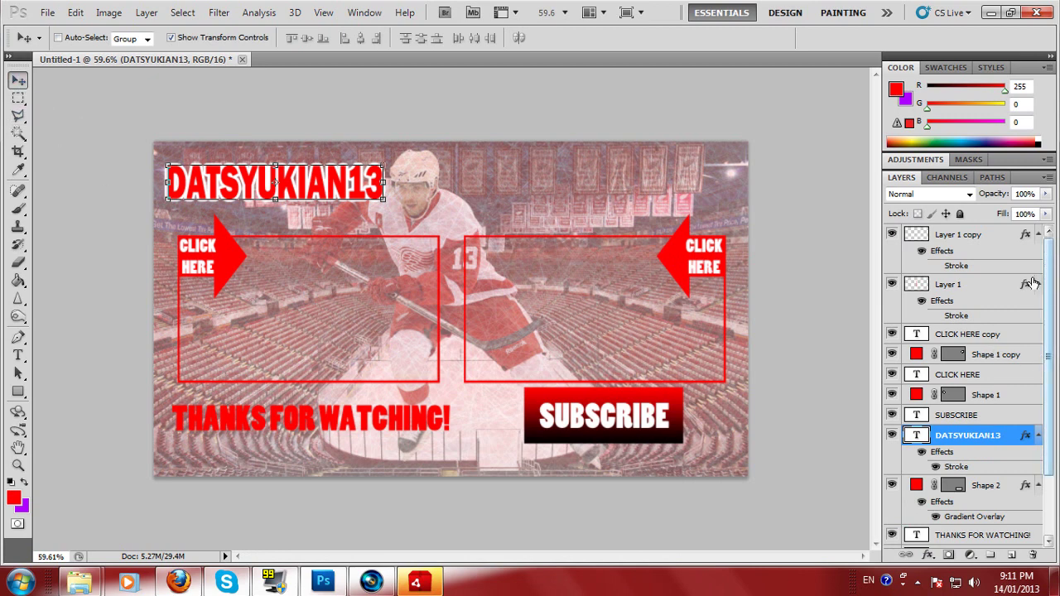
Create a new empty layer directly above the SUBSCRIBE layer, beneath the arrows and frames
click(972, 242)
click(967, 287)
click(995, 335)
click(992, 356)
click(989, 398)
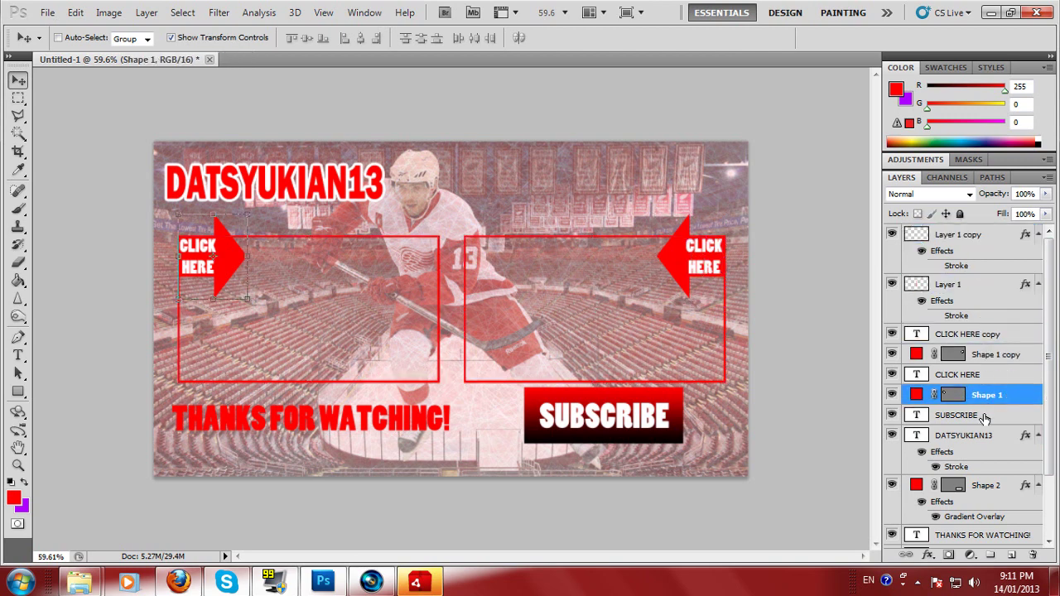
click(983, 416)
click(1012, 556)
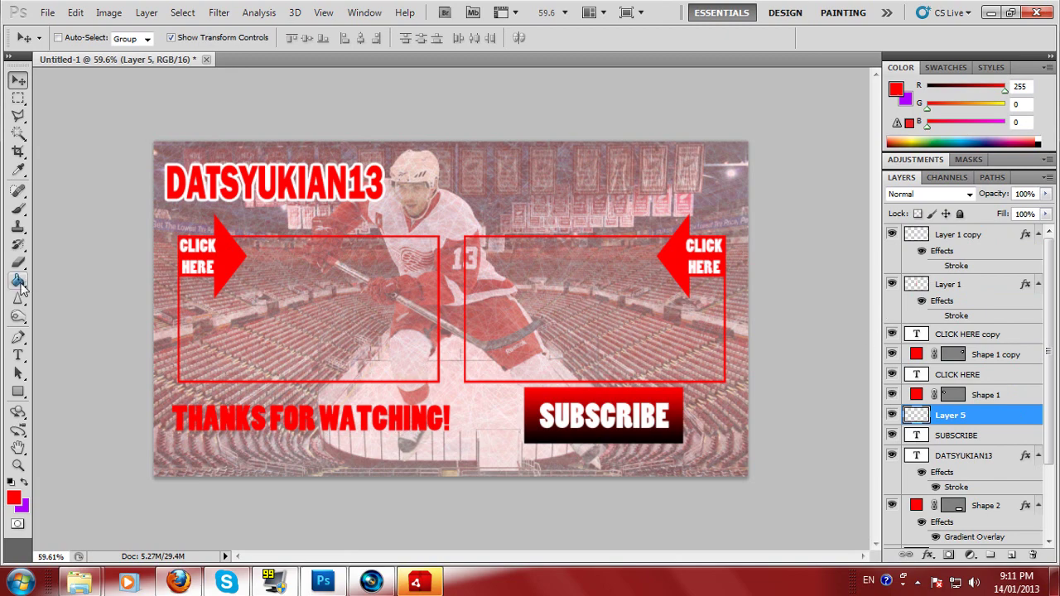
Set the foreground colour to green 00ff00 and fill the whole of Layer 5 with it
click(13, 499)
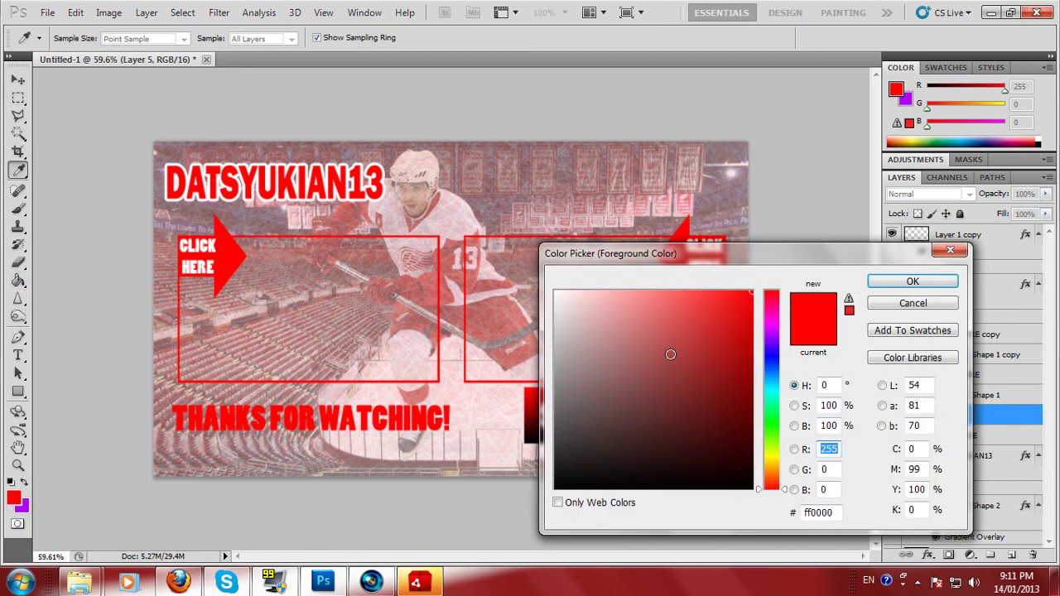
click(776, 423)
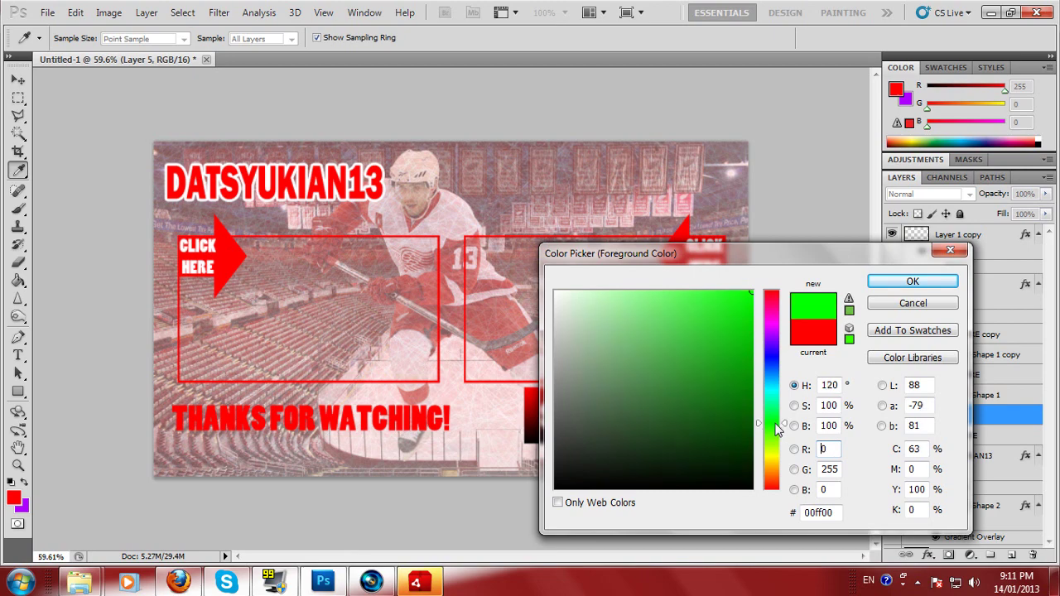
click(913, 280)
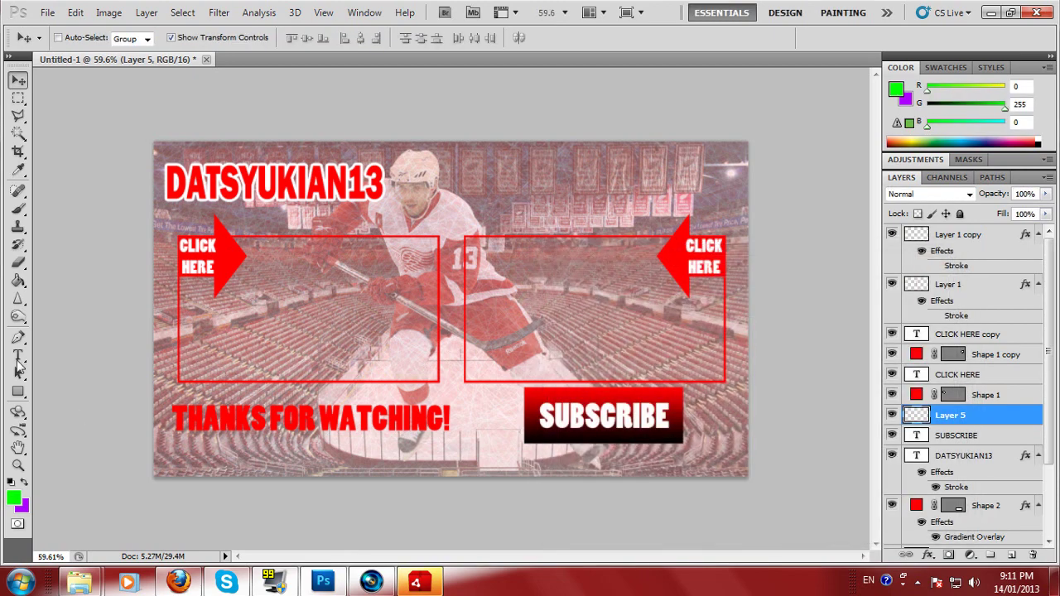
click(18, 281)
click(504, 212)
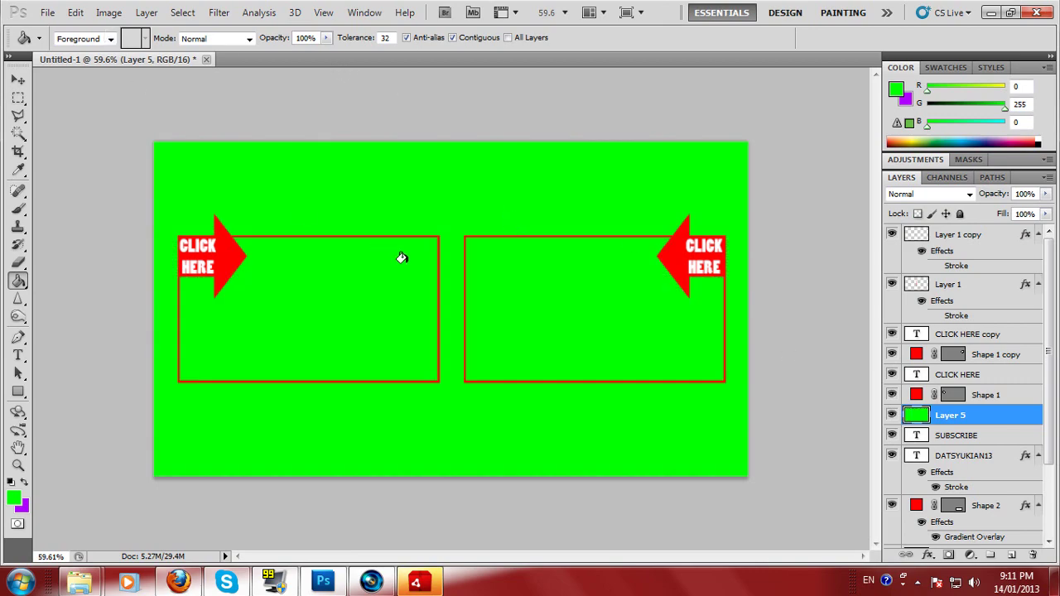
Save the document as the Photoshop file Datsyukian13 in the Outro folder, replacing the existing file and keeping Maximize Compatibility on
click(47, 13)
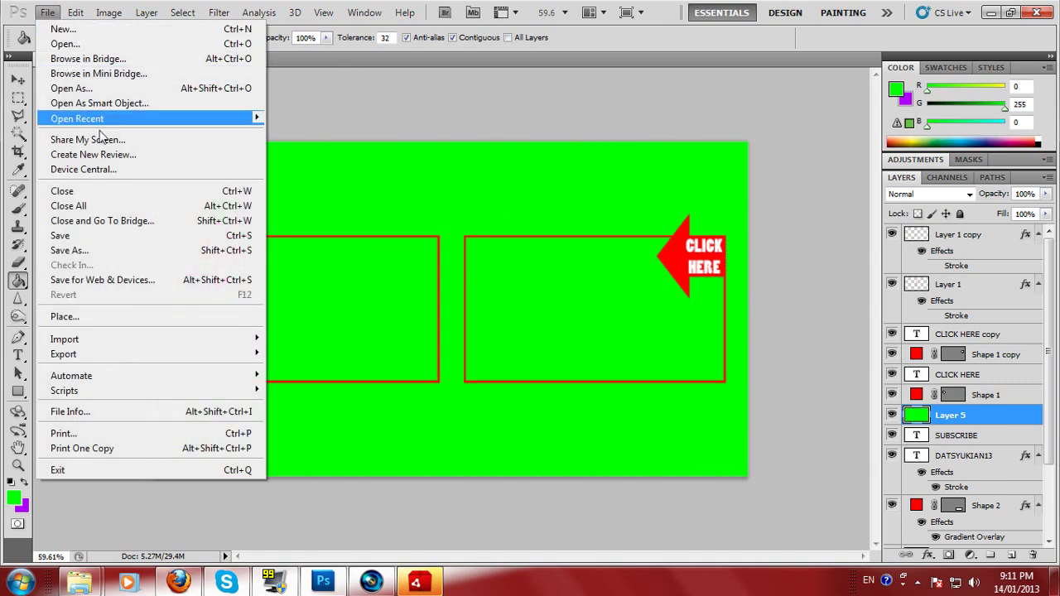
click(163, 250)
click(288, 165)
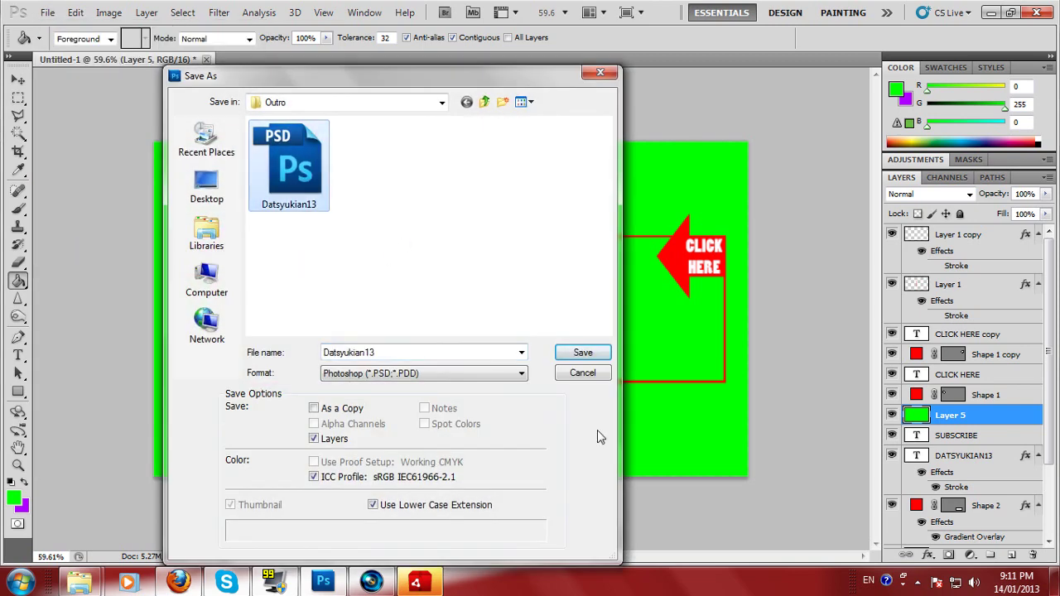
click(583, 353)
click(468, 227)
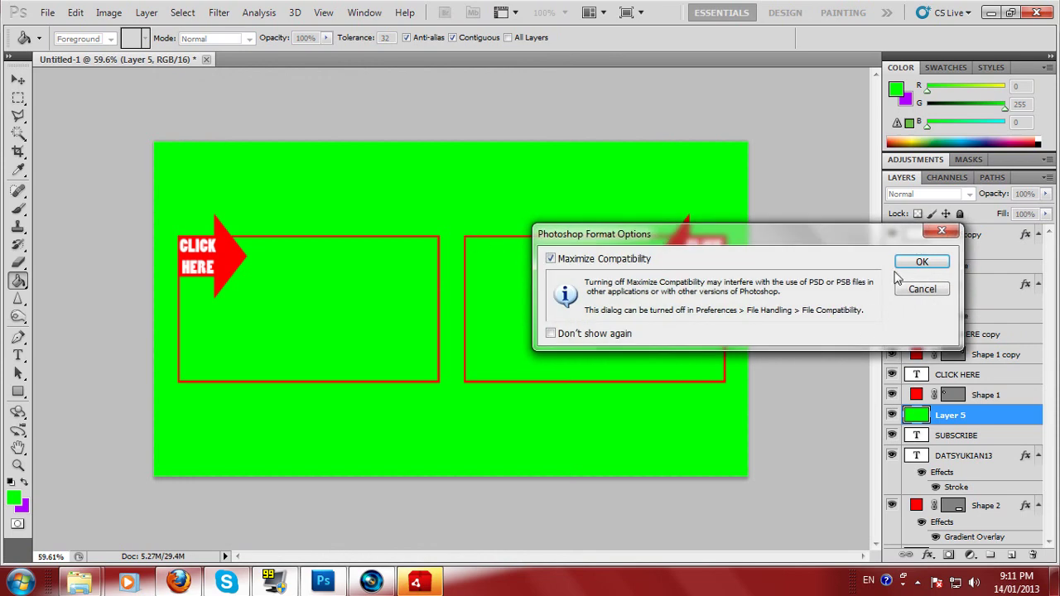
click(921, 261)
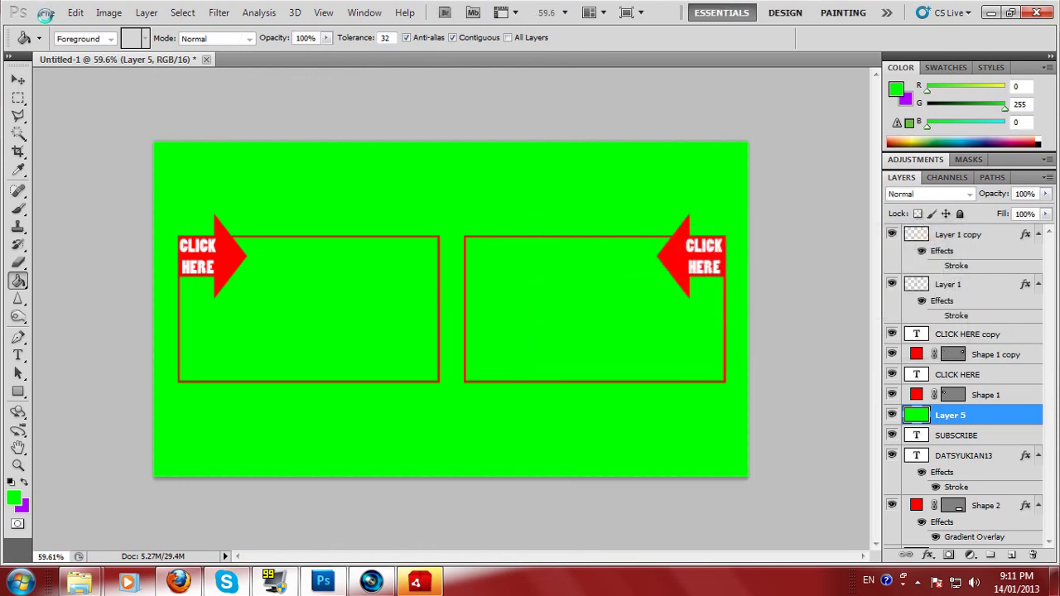
Save a JPEG copy as Datsyukian13 Outro OL in the Outro folder at quality 12, replacing the existing file
click(48, 14)
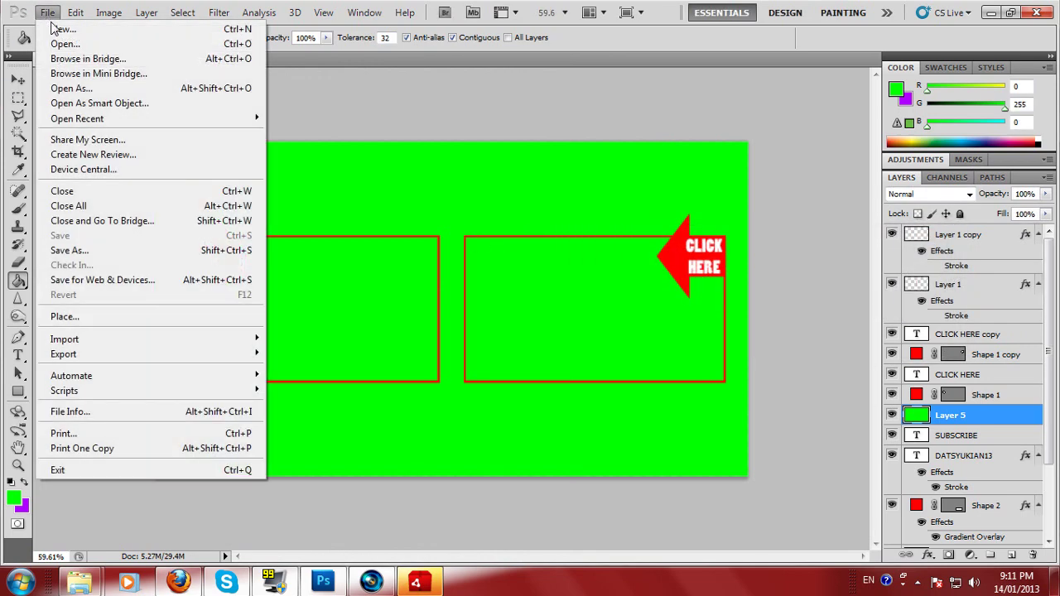
click(151, 253)
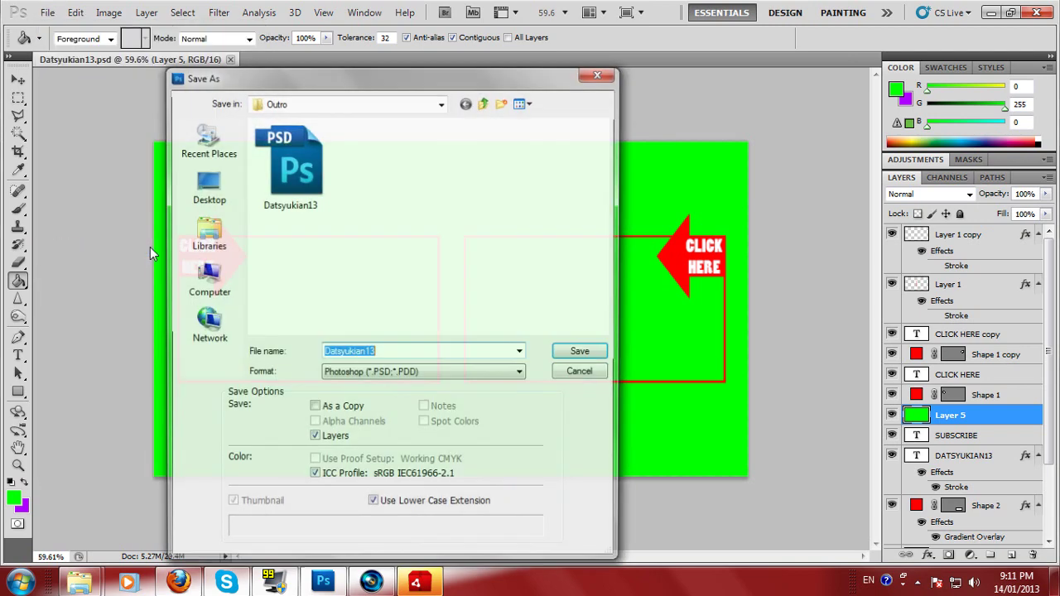
click(516, 373)
click(470, 436)
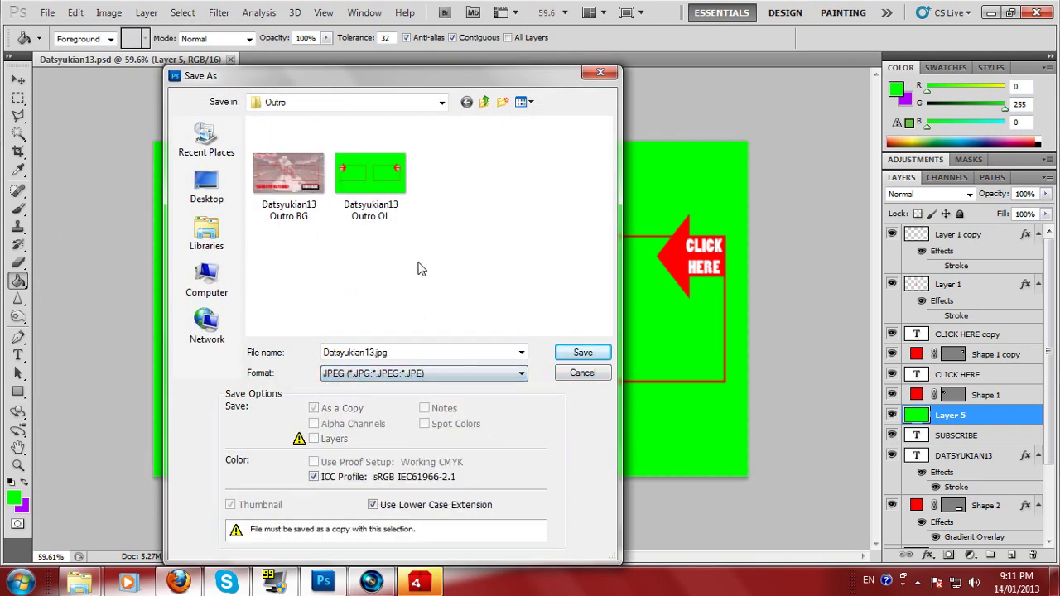
click(370, 178)
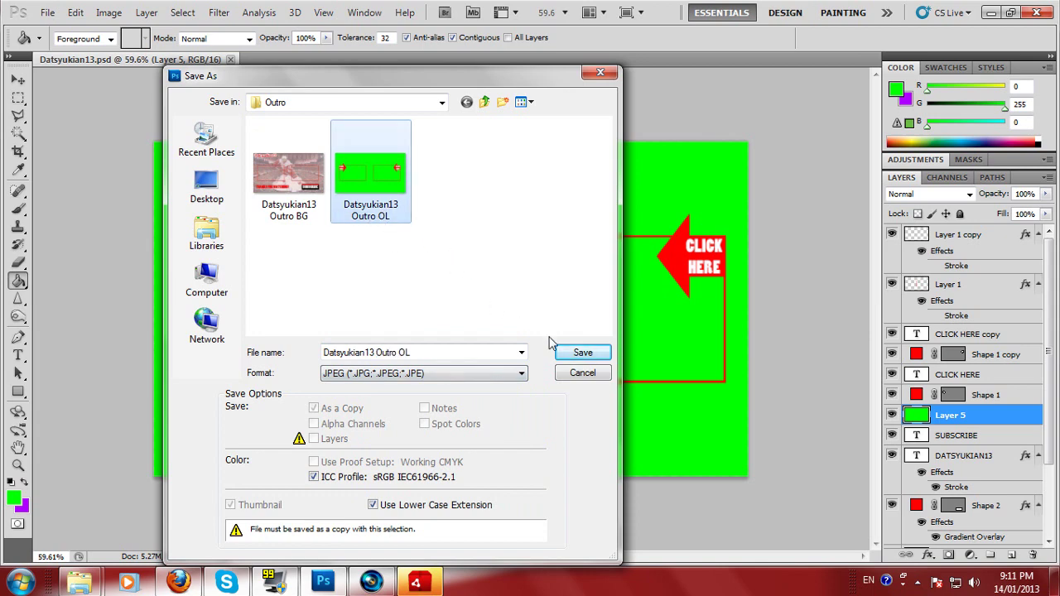
click(582, 353)
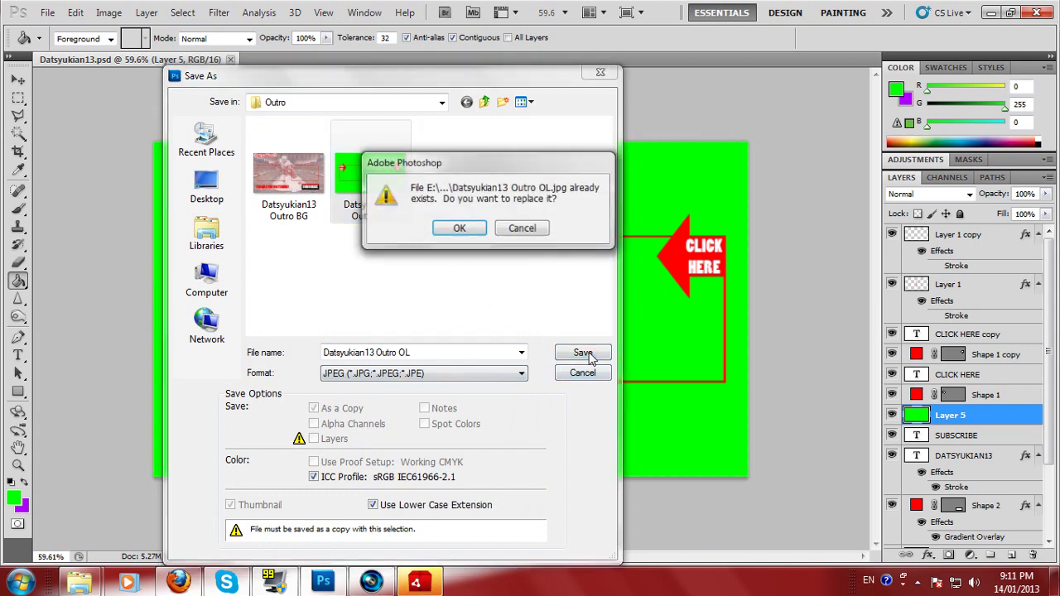
click(462, 229)
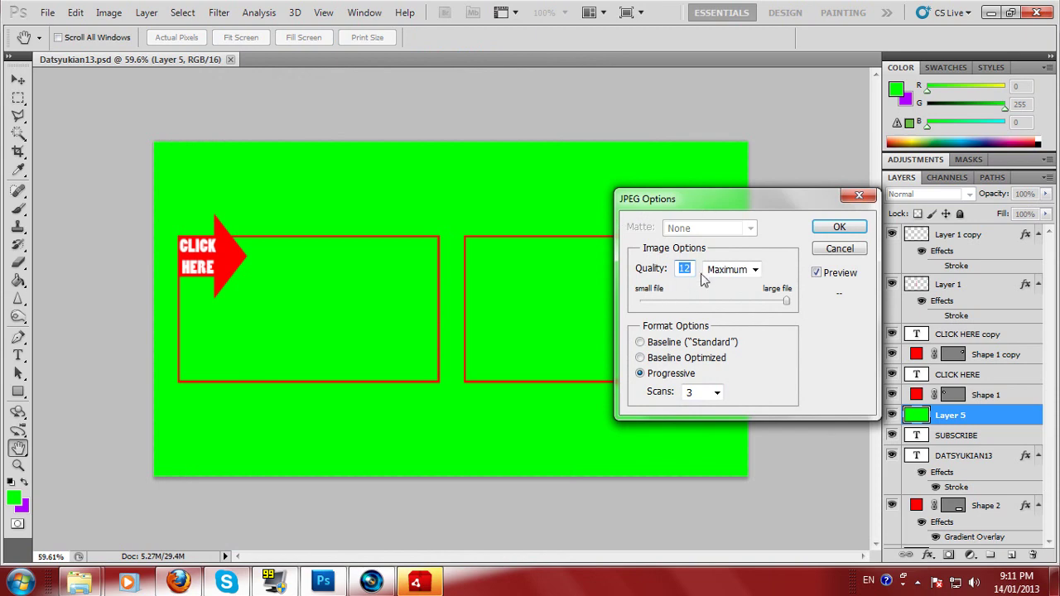
key(Return)
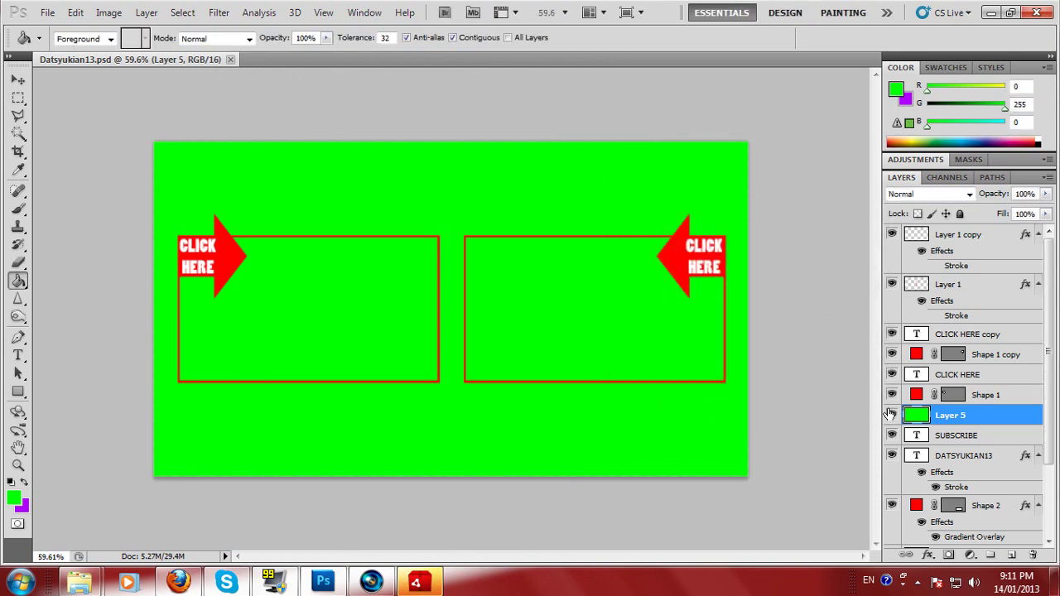
Hide the green Layer 5, both arrow shapes and both CLICK HERE text layers
click(892, 415)
drag(894, 418, 898, 332)
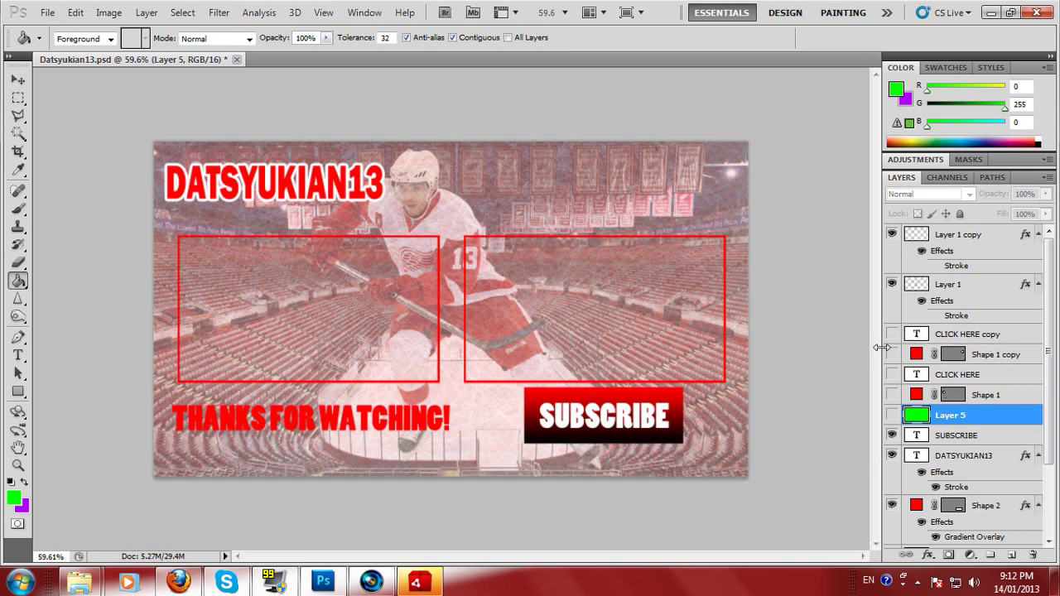
mouse_move(899, 334)
mouse_down()
mouse_move(895, 424)
mouse_move(892, 332)
mouse_up()
Save a JPEG copy as Datsyukian13 Outro BG in the Outro folder at quality 12, replacing the existing file
click(48, 13)
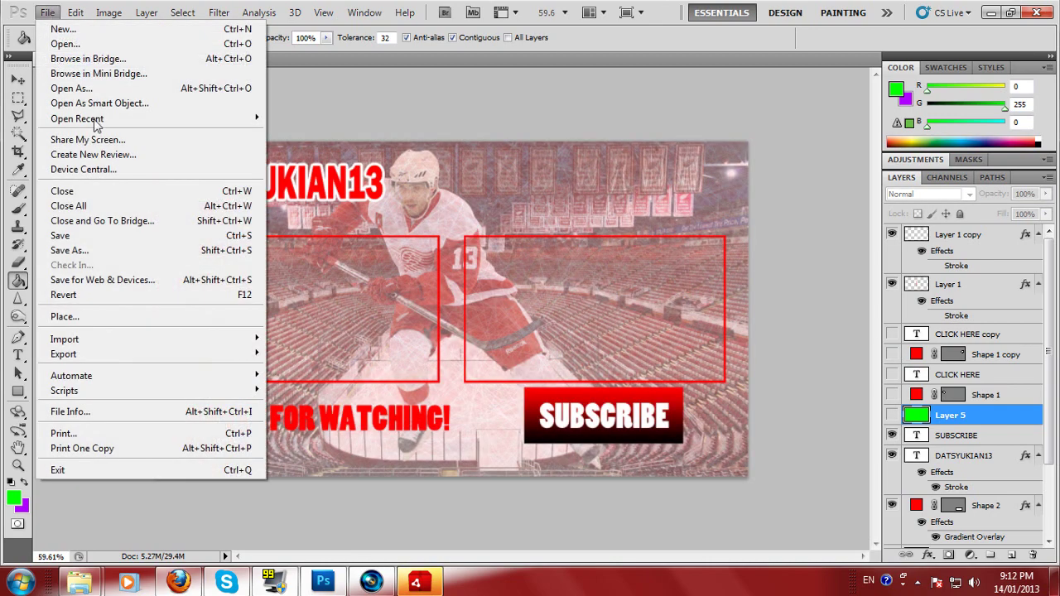
click(115, 248)
click(472, 375)
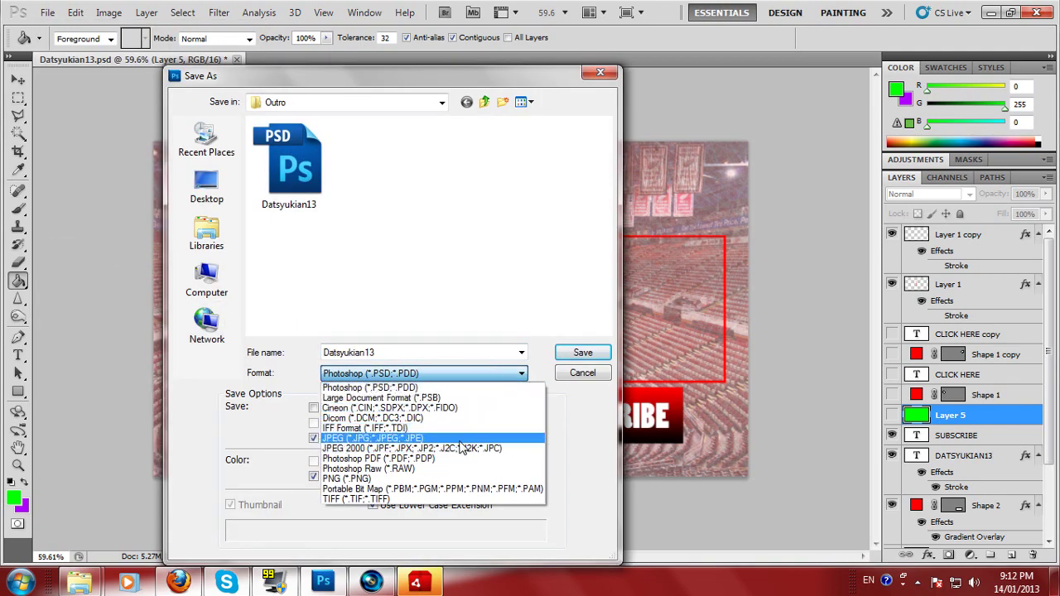
click(389, 438)
click(312, 217)
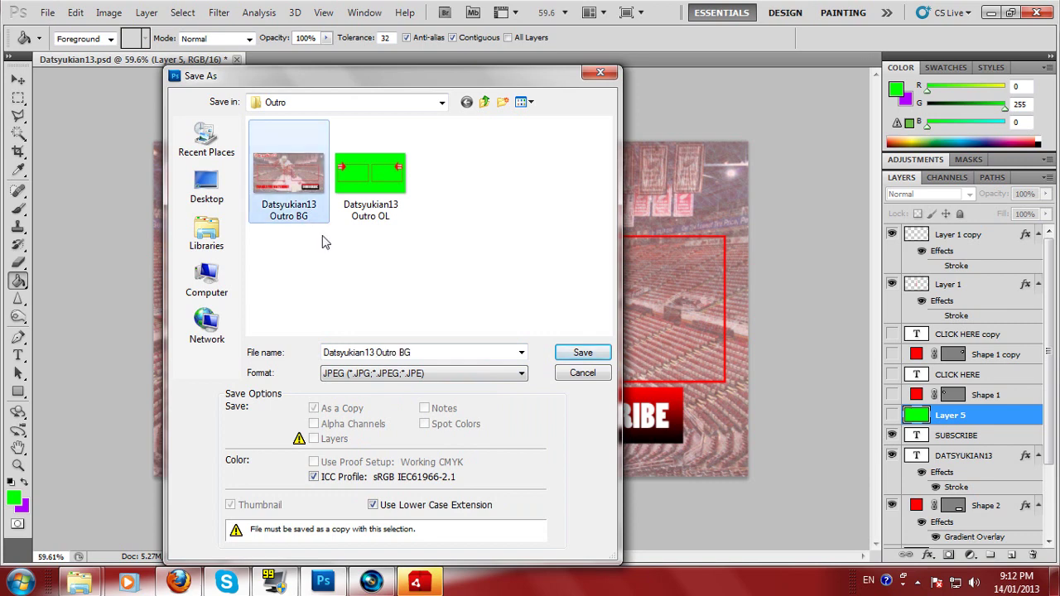
click(582, 353)
click(463, 228)
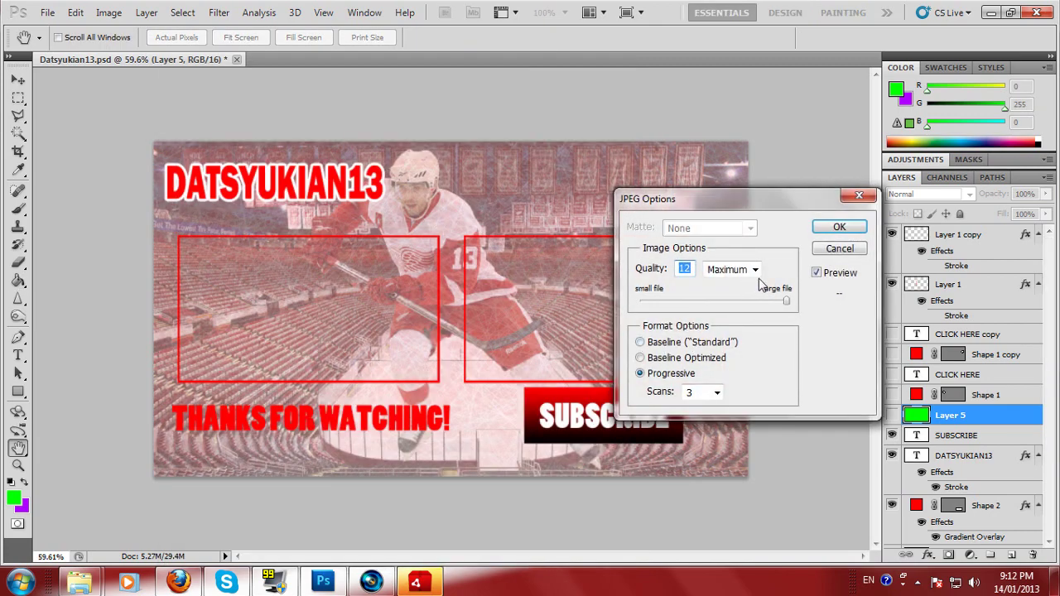
click(828, 229)
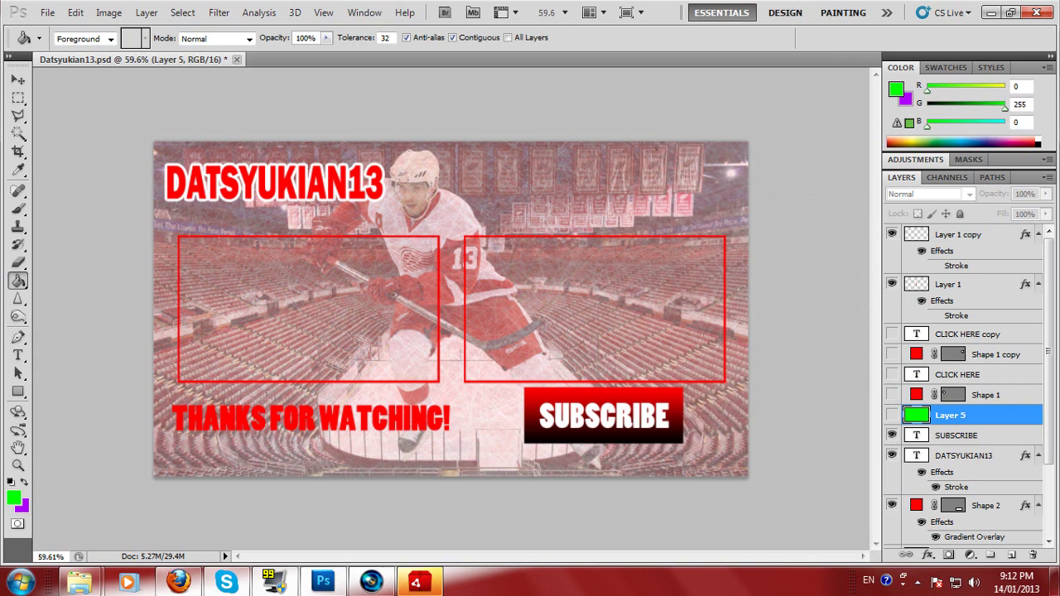
Switch to Vegas Pro and check the video settings for a new project without creating one
mouse_move(424, 584)
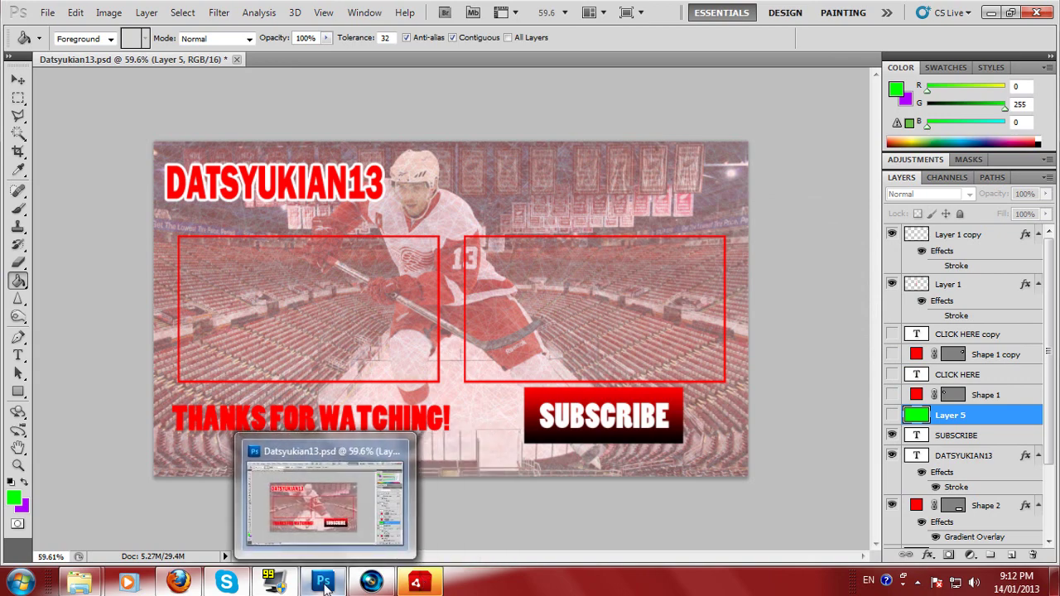
click(372, 583)
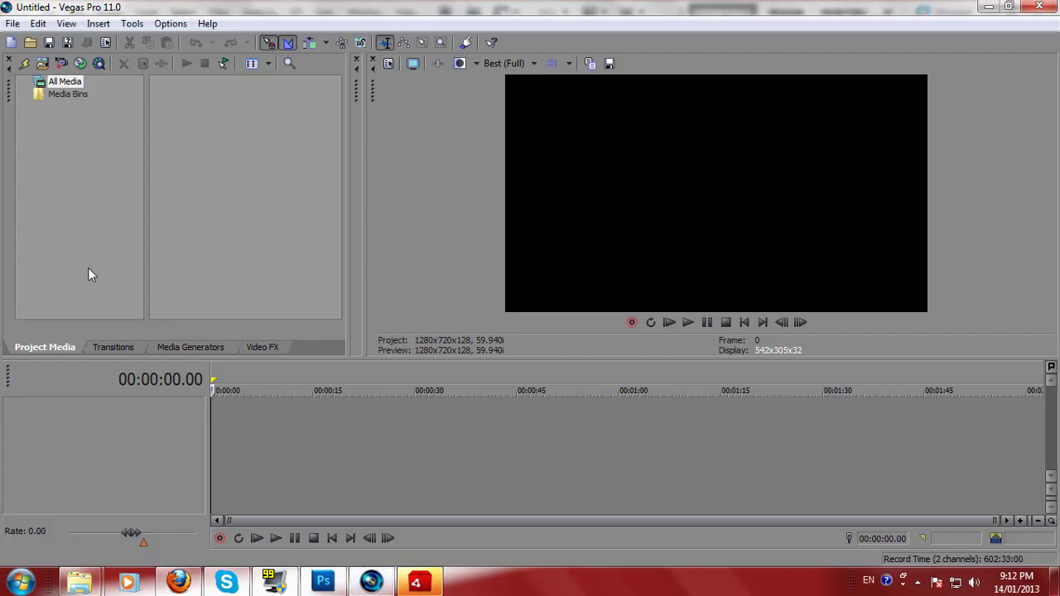
click(12, 23)
click(34, 38)
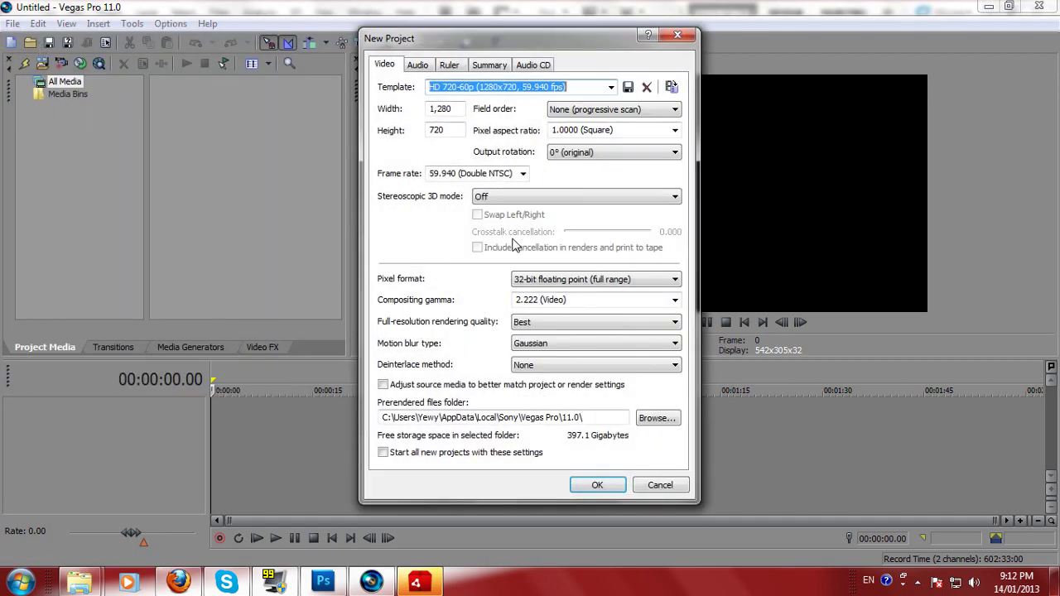
click(660, 485)
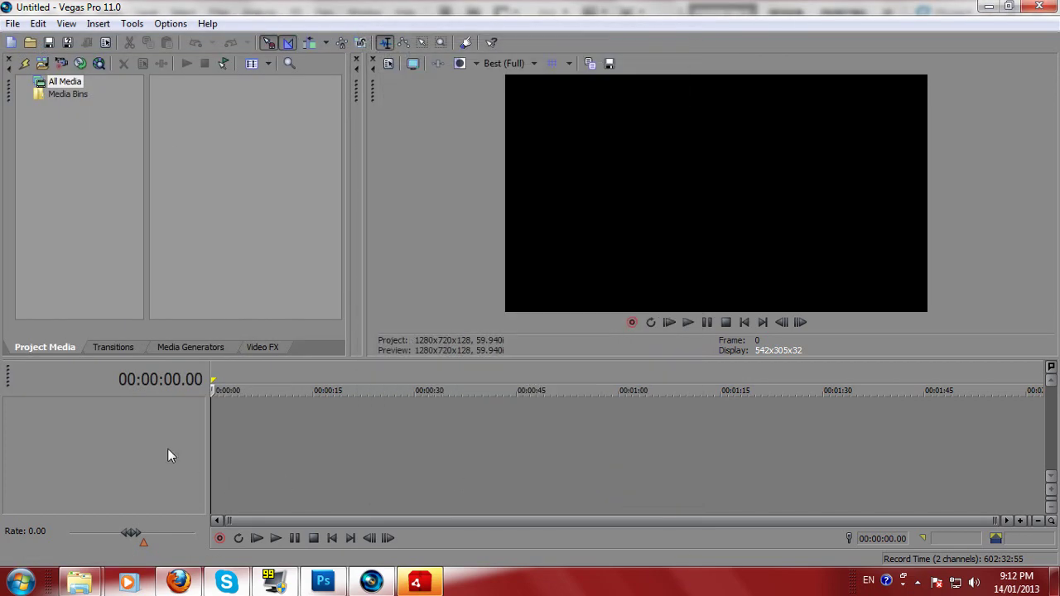
Insert four empty video tracks into the Vegas project
right_click(165, 443)
click(215, 484)
right_click(179, 467)
click(198, 504)
right_click(167, 510)
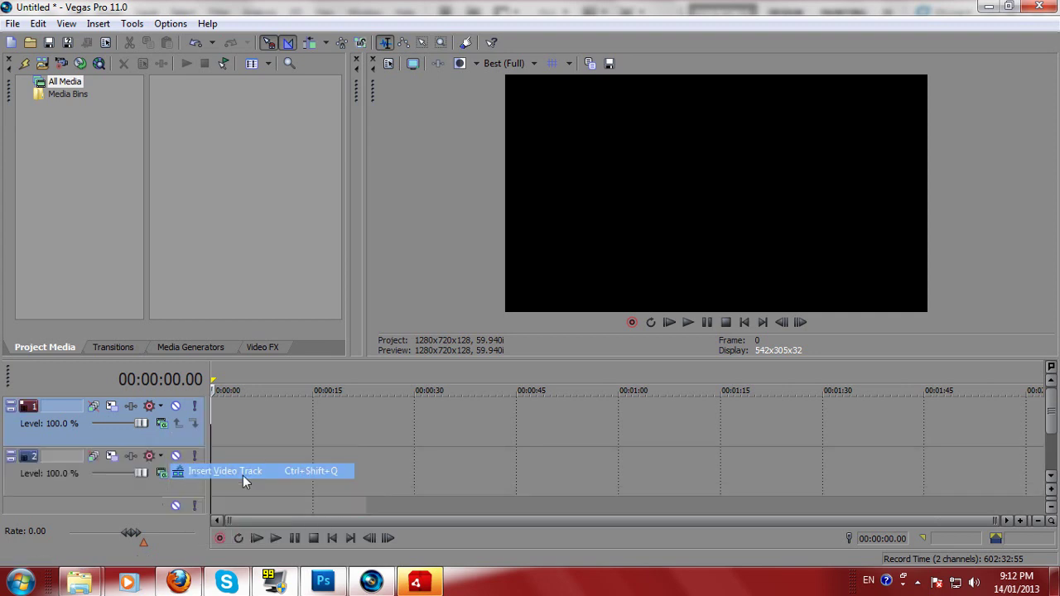
click(243, 475)
drag(1053, 407, 1053, 424)
right_click(175, 505)
click(228, 471)
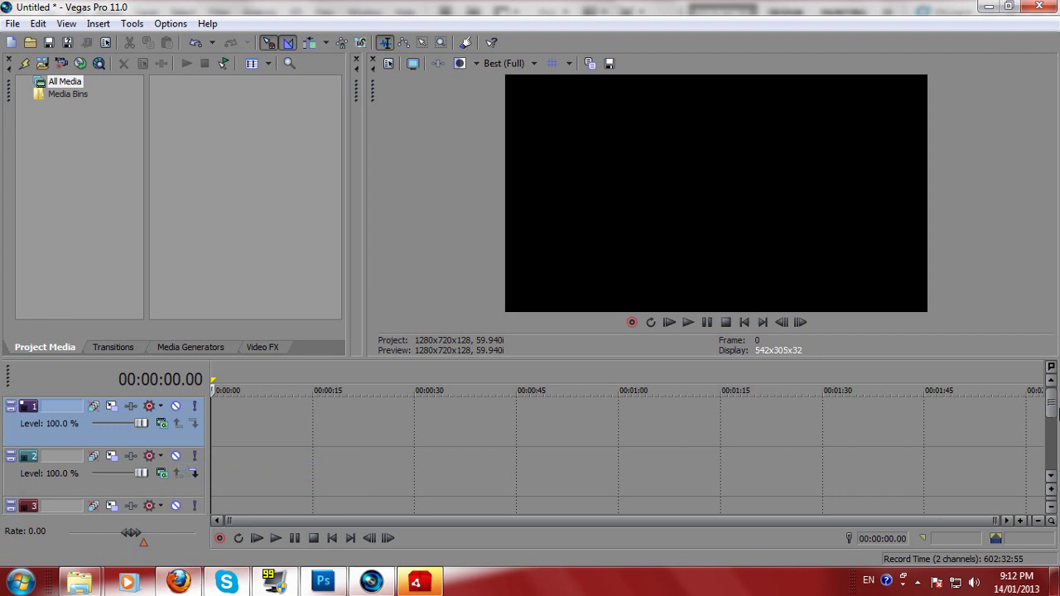
mouse_move(1049, 396)
mouse_down()
mouse_move(1049, 448)
mouse_move(1050, 403)
mouse_up()
Import the Datsyukian13 Outro BG and Datsyukian13 Outro OL images from the Outro folder into the project media
click(44, 64)
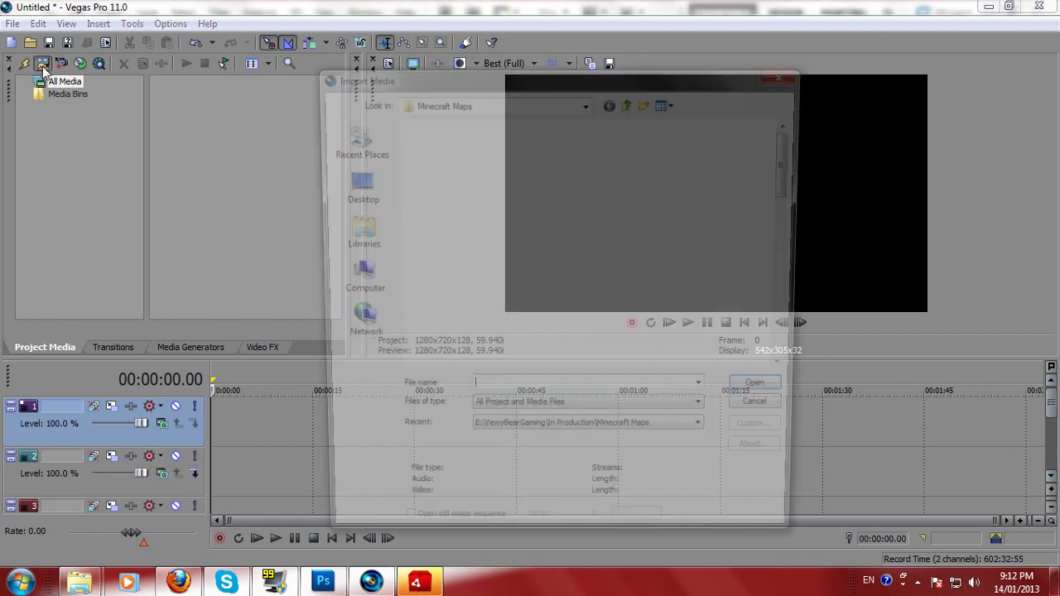
click(629, 101)
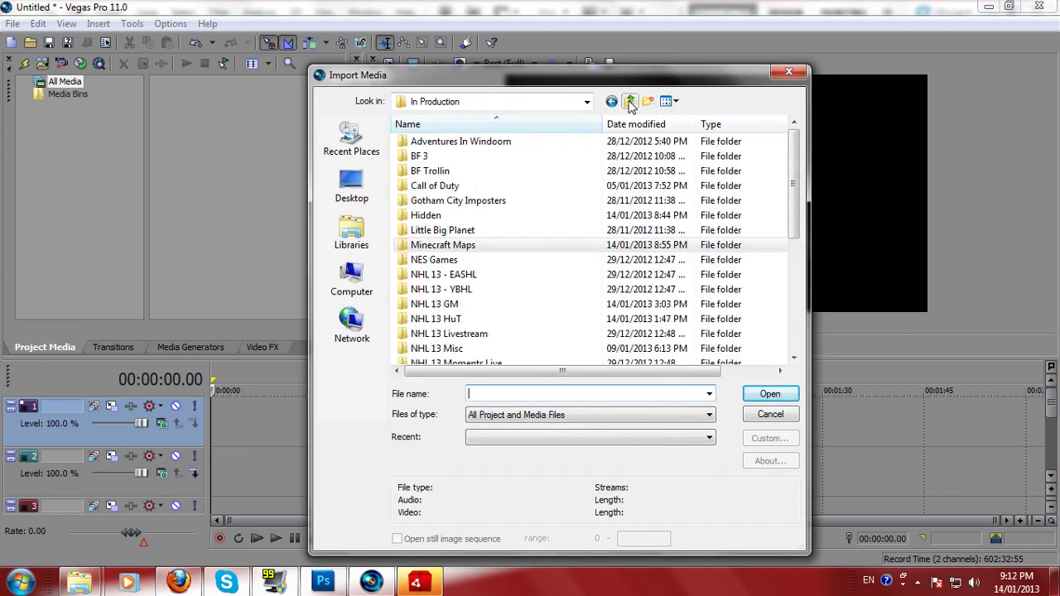
click(629, 101)
scroll(758, 231, down, 5)
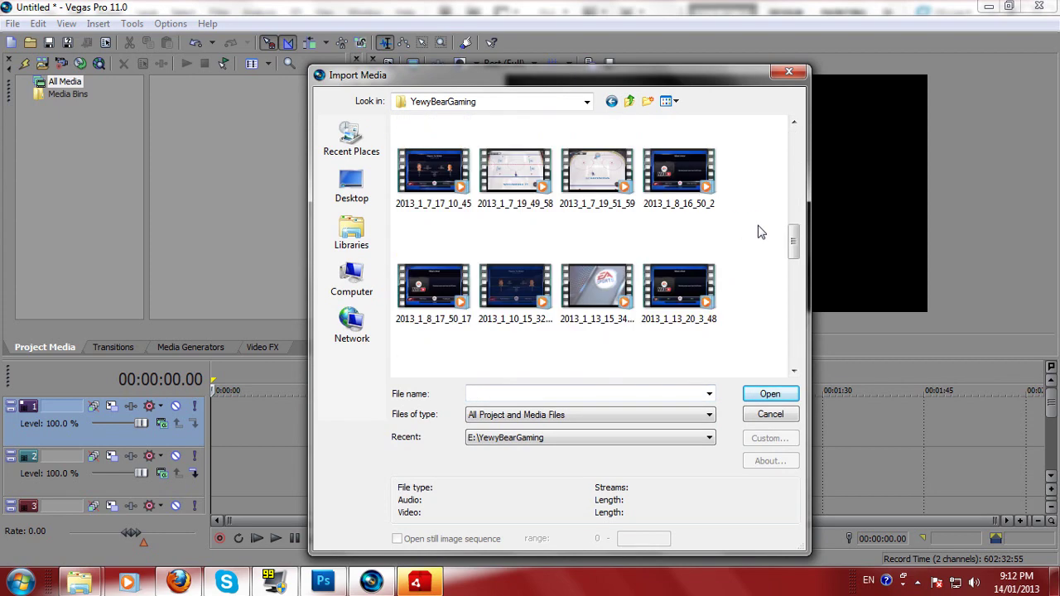
scroll(758, 231, up, 5)
double_click(598, 176)
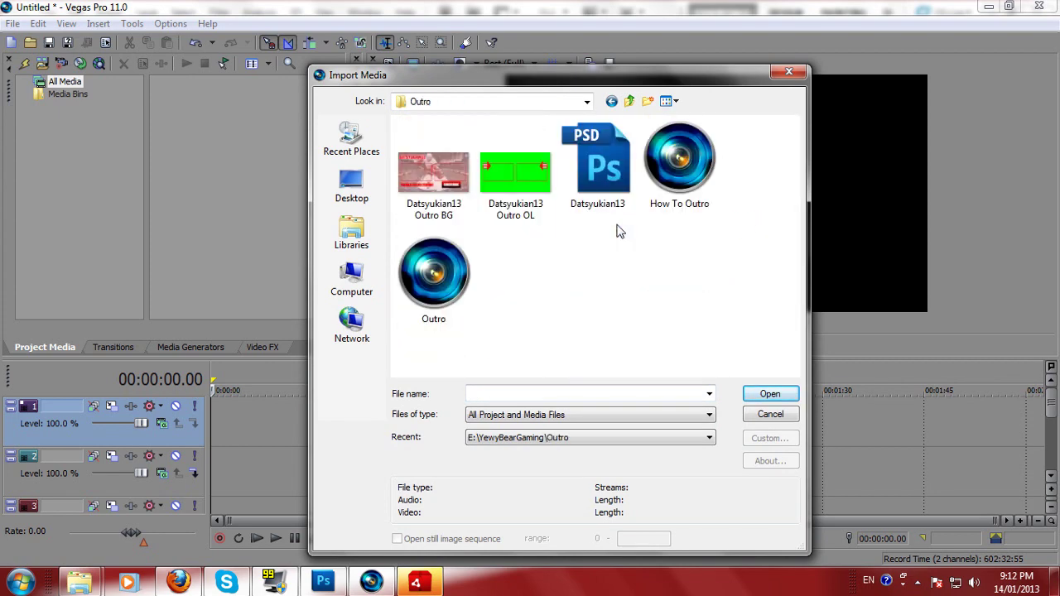
drag(533, 230, 398, 124)
click(770, 394)
click(258, 168)
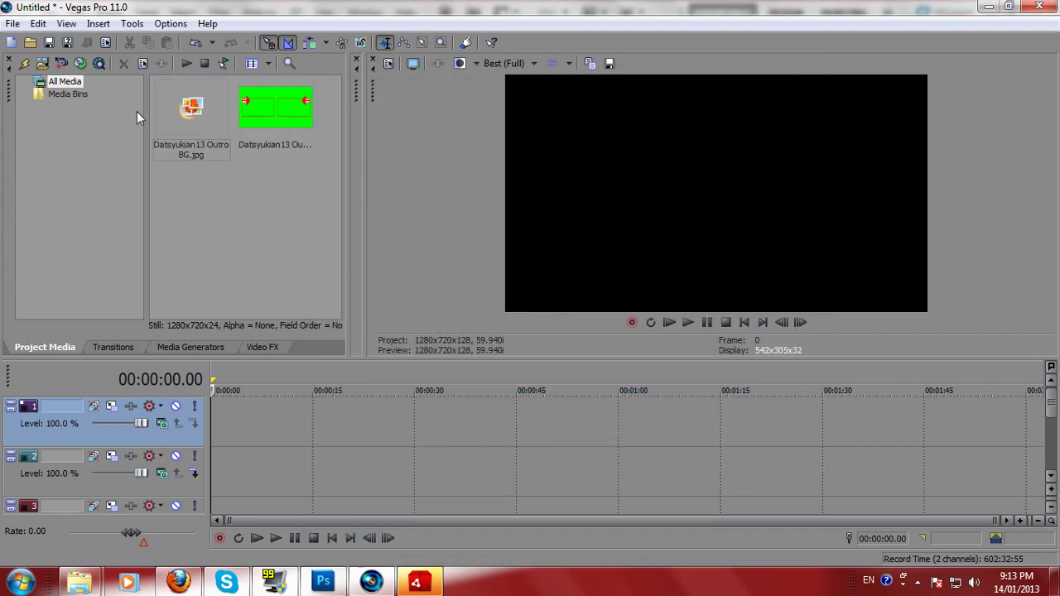
Place the green overlay image on track 1 and the background image on track 4, both starting at 00:00:00.00
drag(273, 120, 218, 423)
drag(1051, 406, 1051, 436)
drag(198, 128, 220, 479)
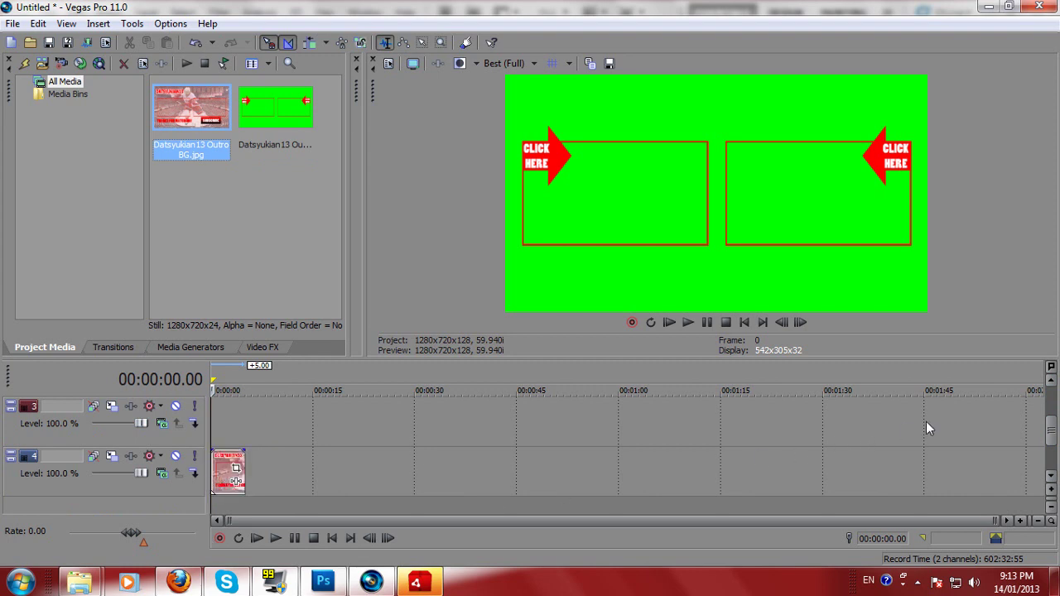
Position the playhead at 00:00:11.00 and extend the background clip on track 4 to it
click(359, 429)
scroll(340, 438, up, 6)
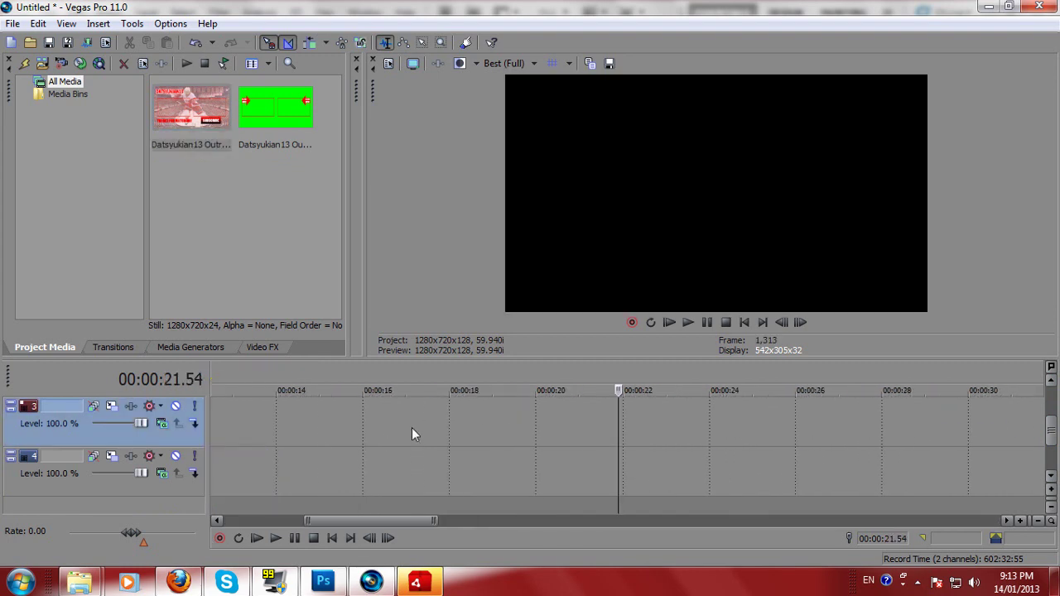
scroll(402, 417, down, 1)
click(382, 418)
scroll(413, 419, up, 1)
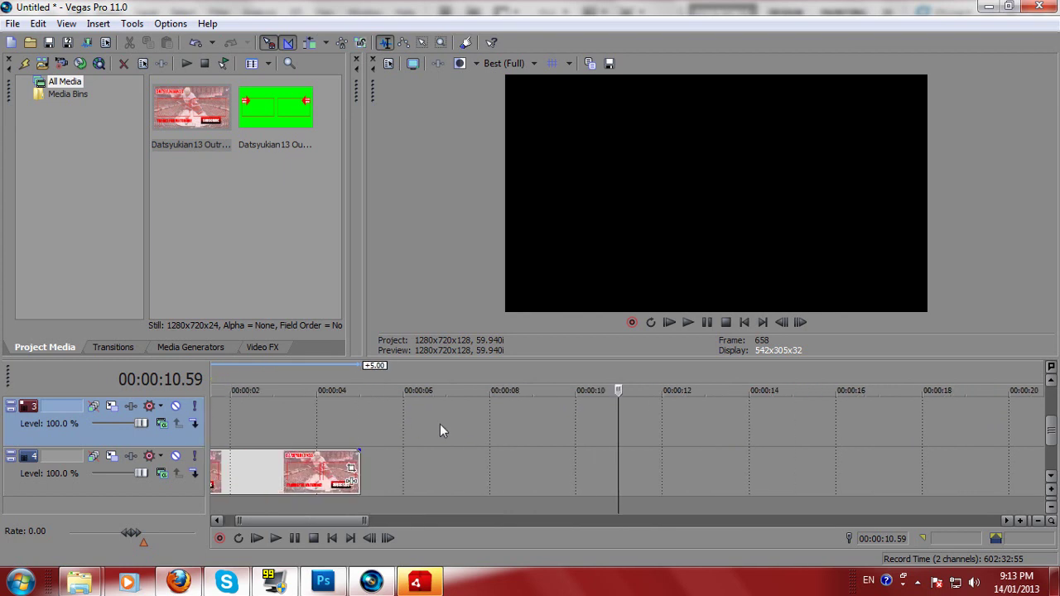
key(Right)
key(Right)
key(Left)
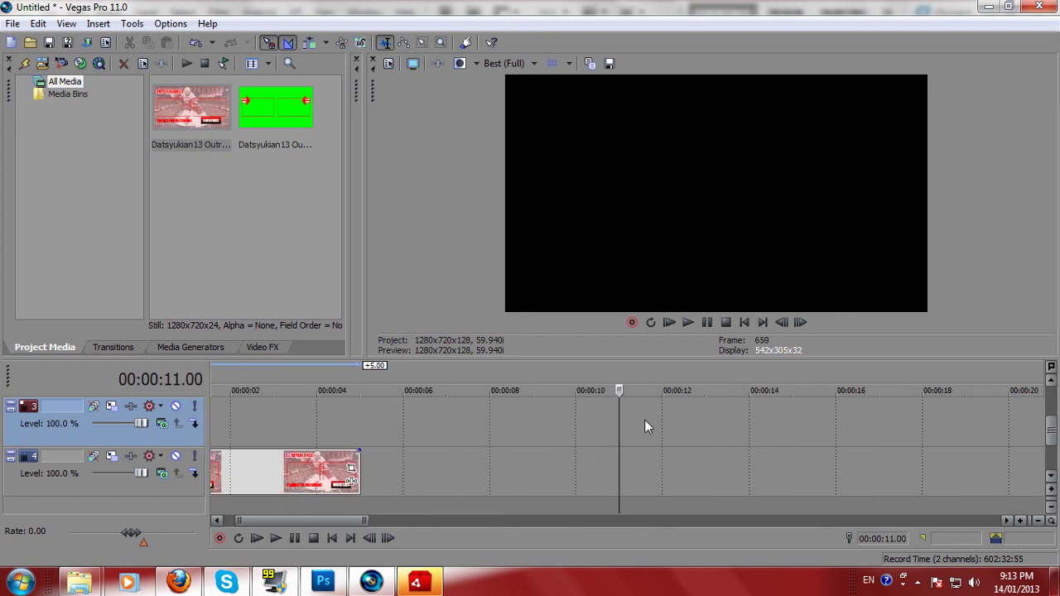
drag(359, 460, 617, 462)
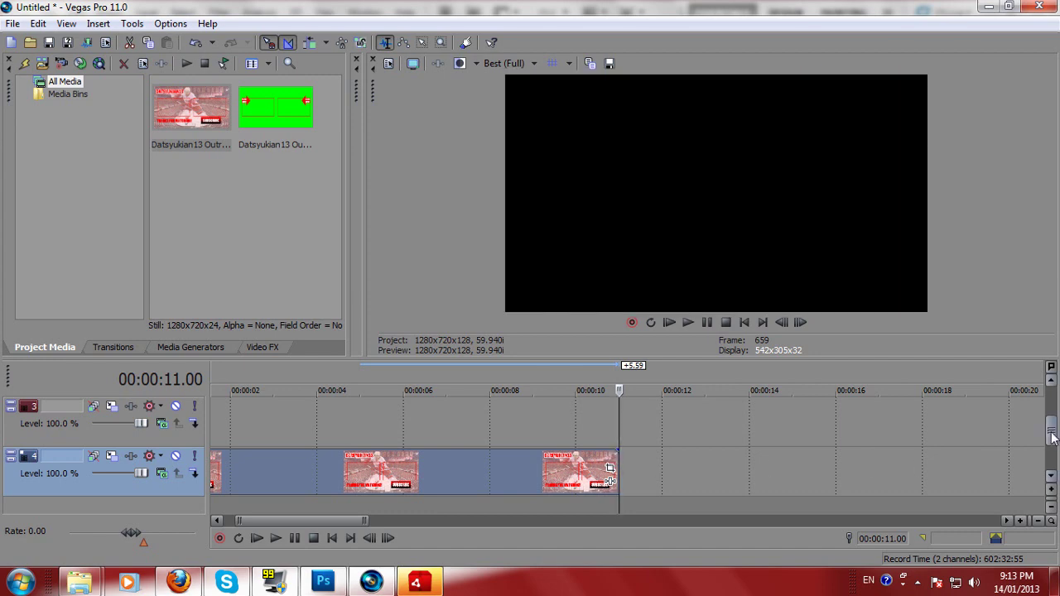
Extend the overlay clip on track 1 to 00:00:11.00 and return the playhead to the start of the timeline
drag(1050, 437, 1047, 411)
drag(356, 419, 616, 425)
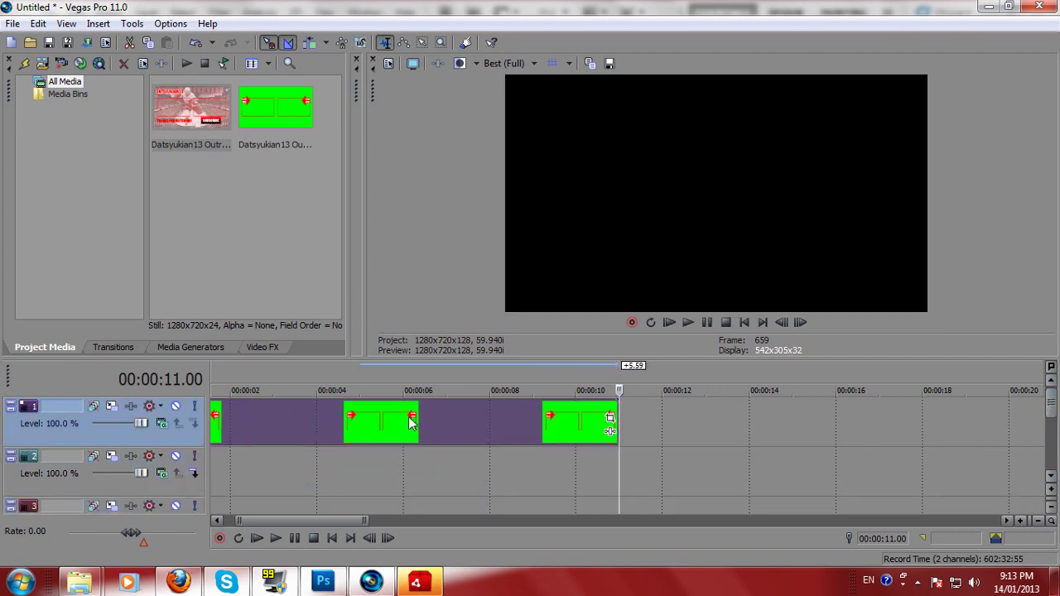
scroll(410, 423, down, 3)
click(213, 414)
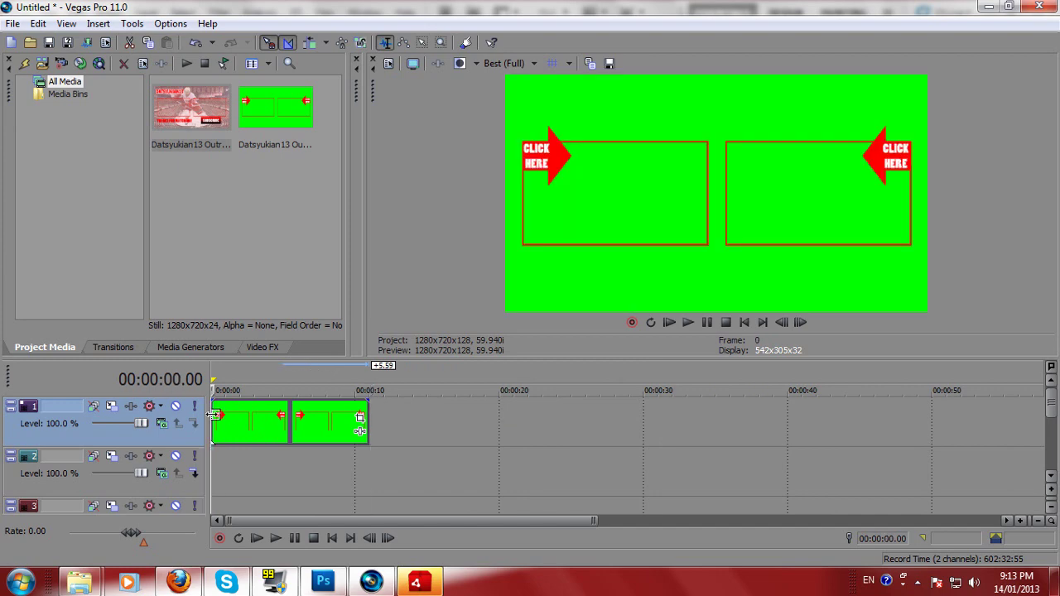
Save the project as Outro in the Outro folder, replacing the existing Vegas project file
click(12, 23)
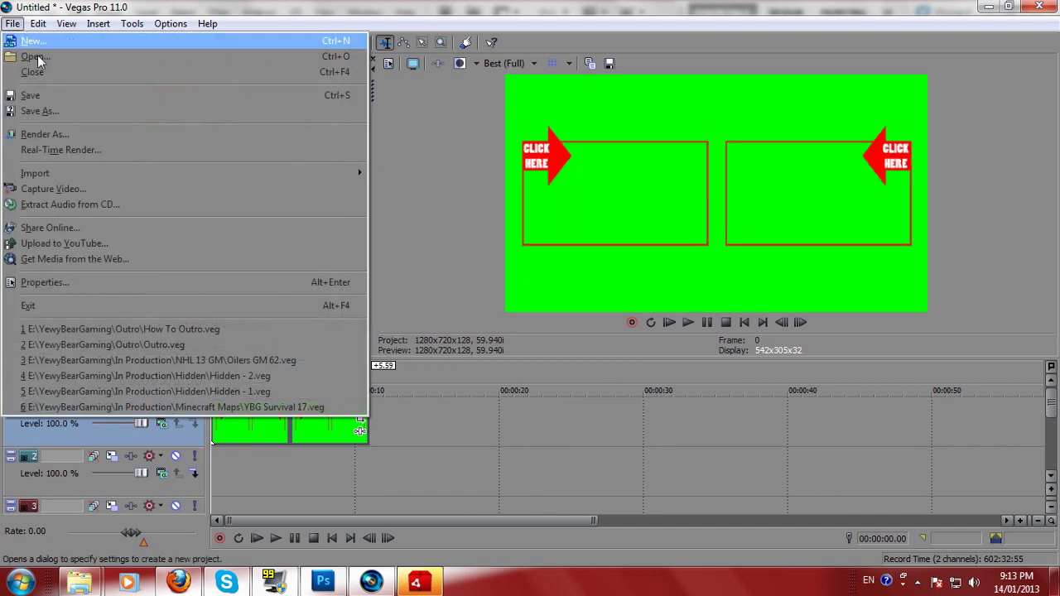
click(68, 120)
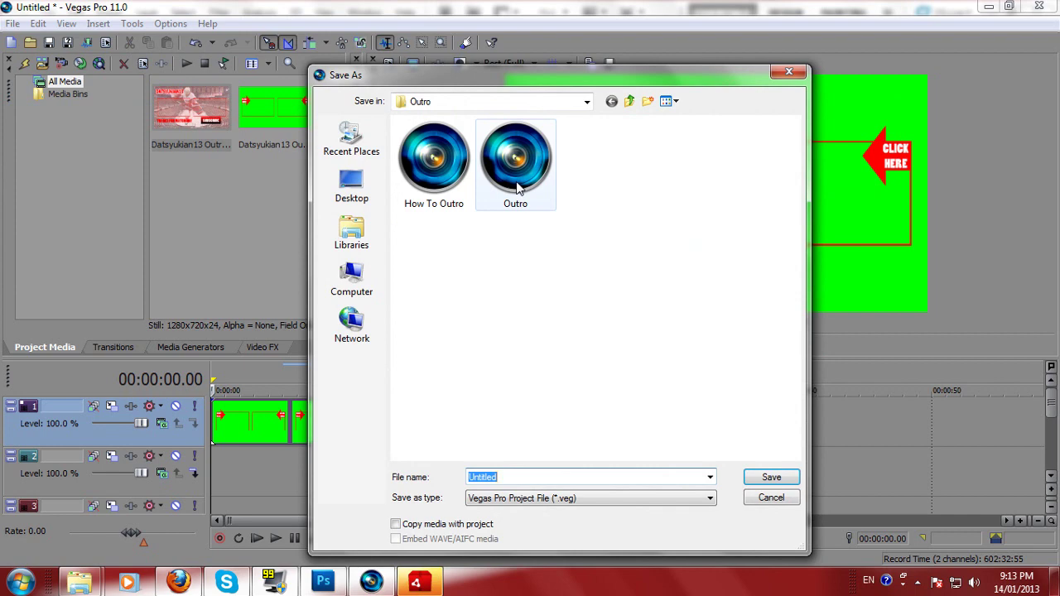
click(515, 164)
click(771, 477)
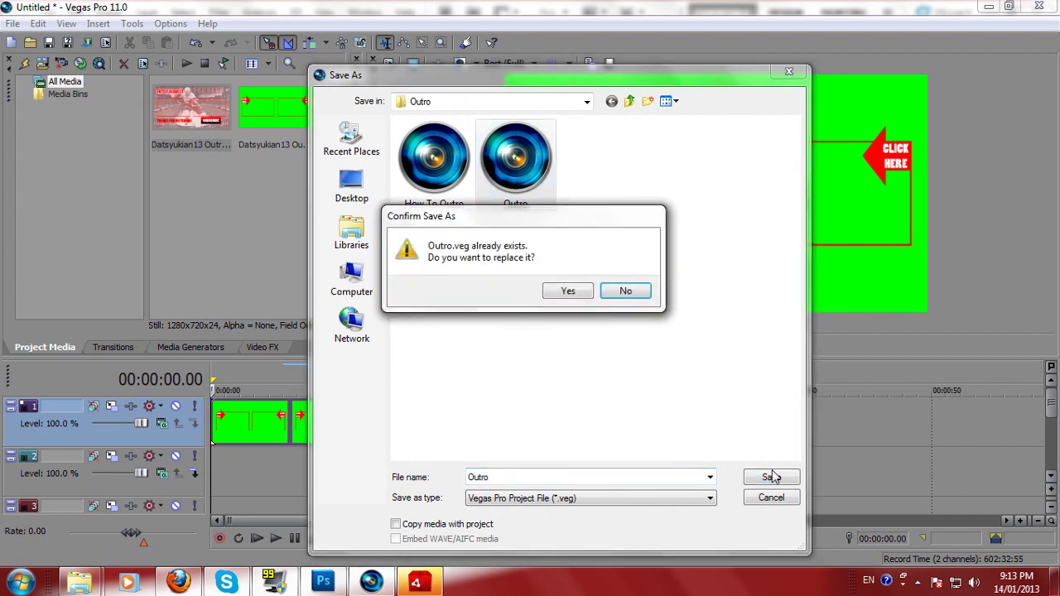
click(567, 291)
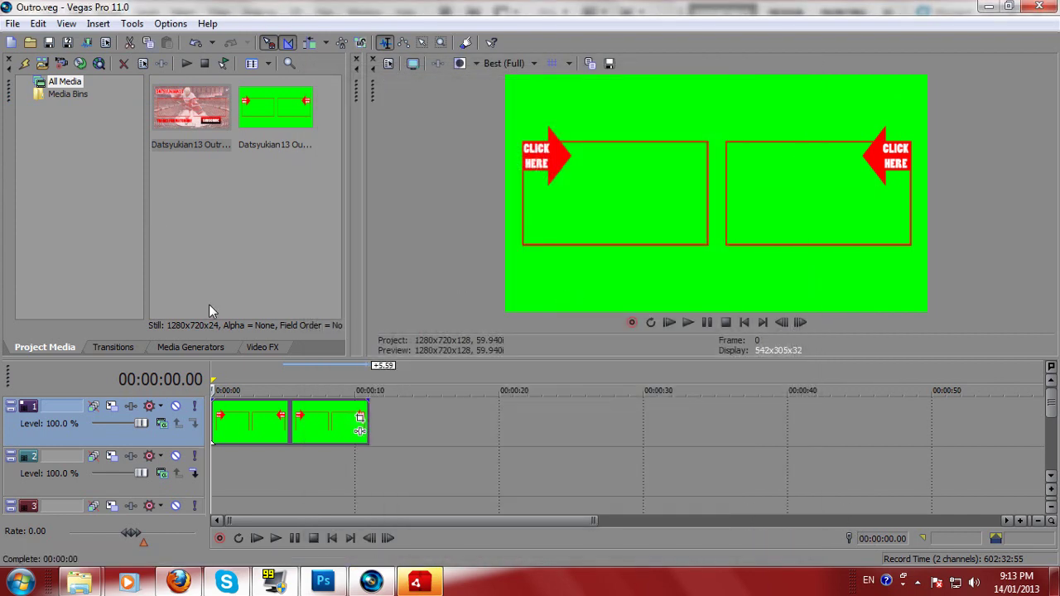
scroll(269, 448, down, 1)
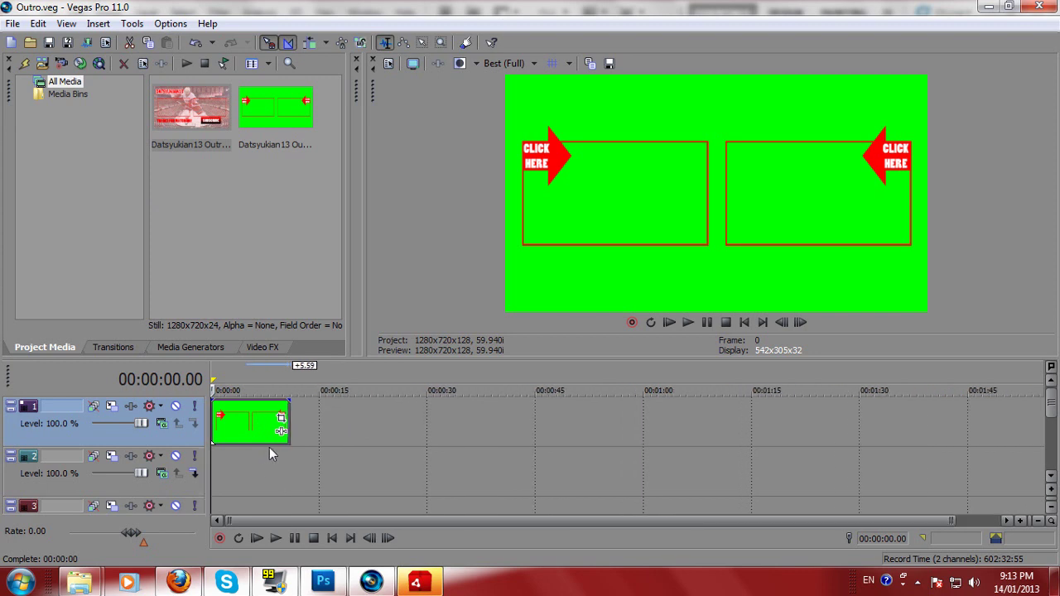
scroll(269, 448, up, 2)
mouse_move(1052, 410)
mouse_down()
mouse_move(1056, 447)
mouse_move(1057, 400)
mouse_up()
key(space)
key(space)
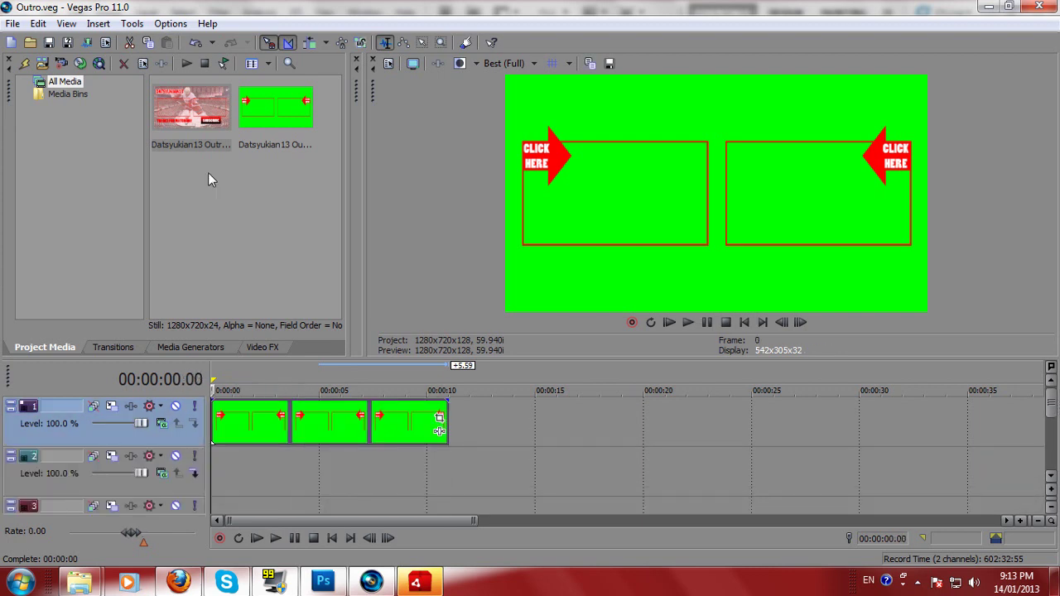
click(286, 96)
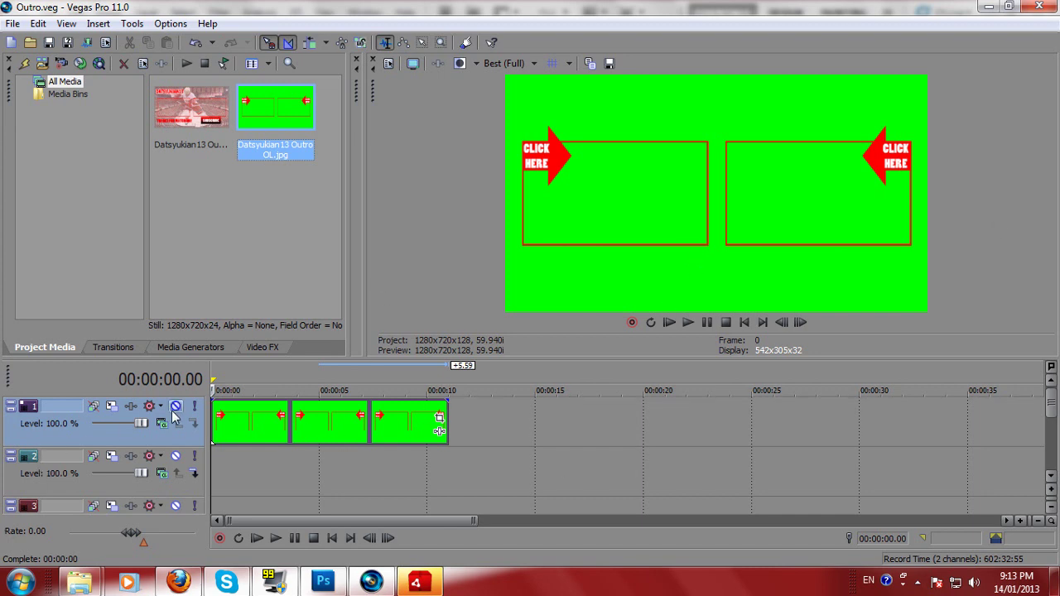
Apply the Chroma Keyer effect with the (Default) preset to the green overlay clip on track 1
click(262, 348)
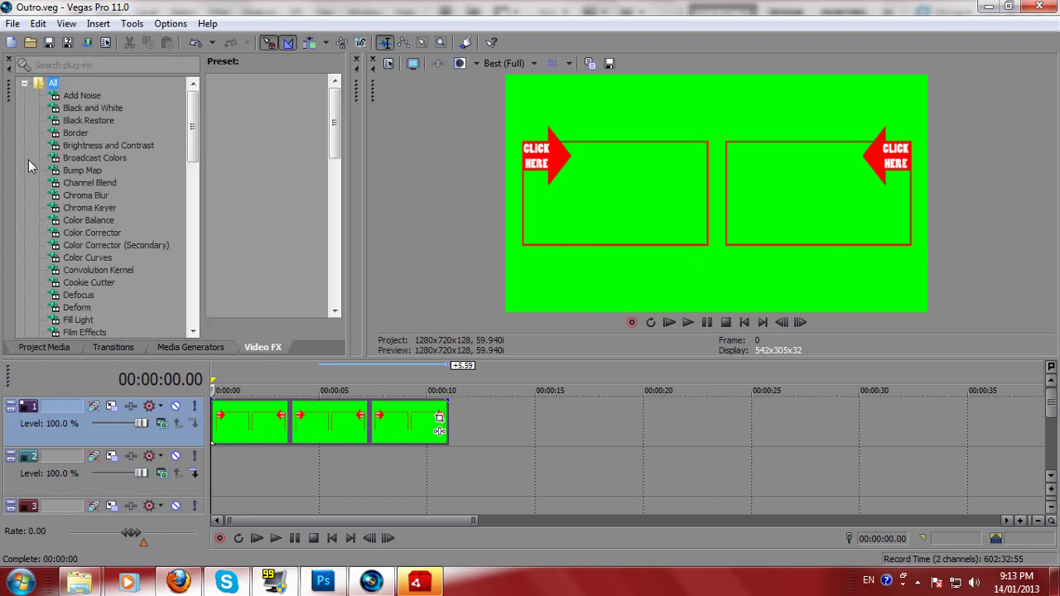
click(104, 208)
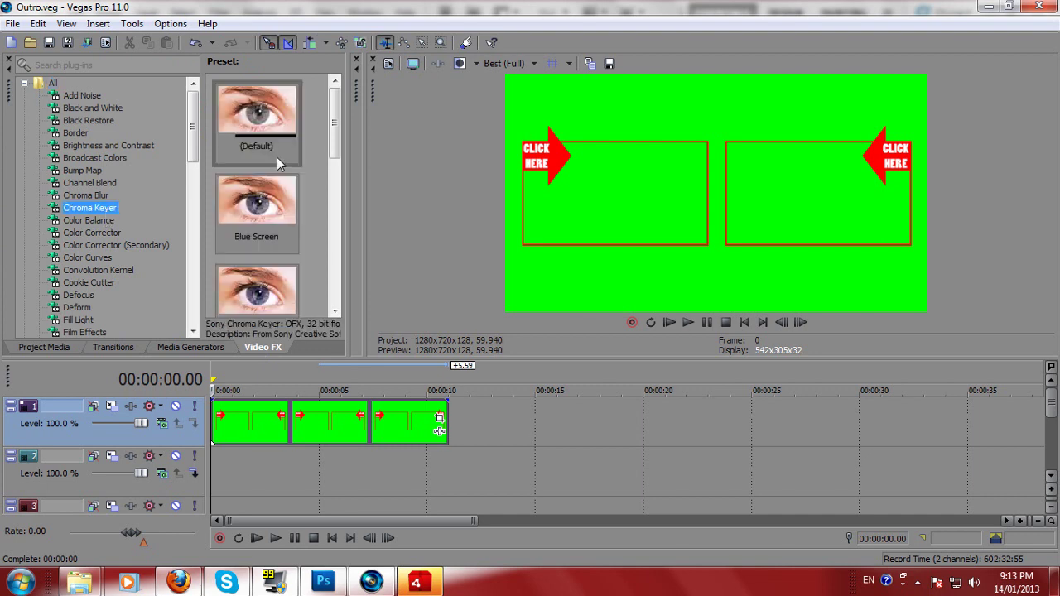
mouse_move(338, 128)
mouse_down()
mouse_move(341, 138)
mouse_move(336, 124)
mouse_up()
click(280, 117)
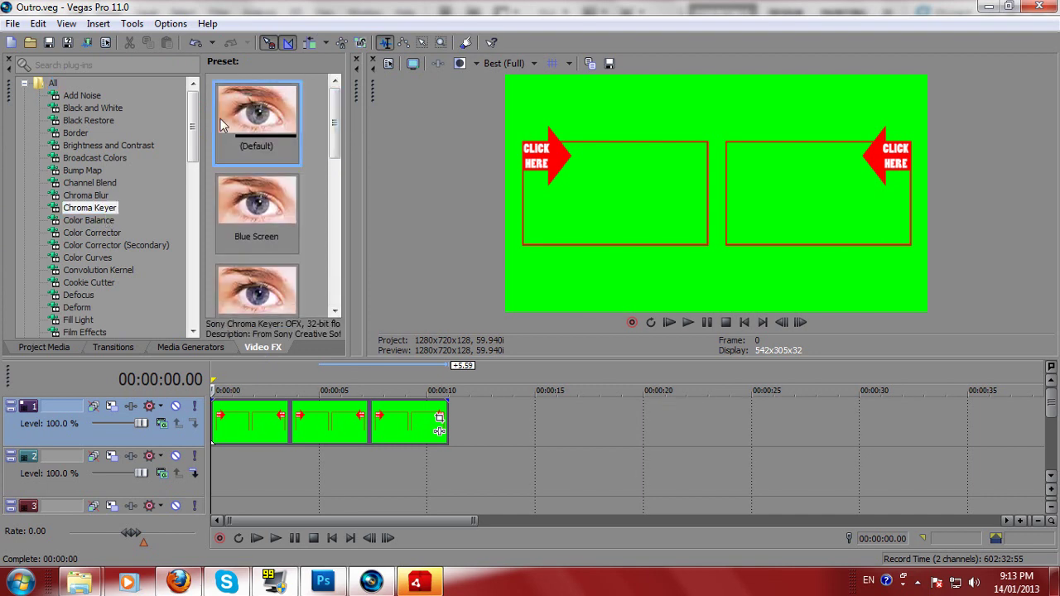
drag(254, 115, 237, 430)
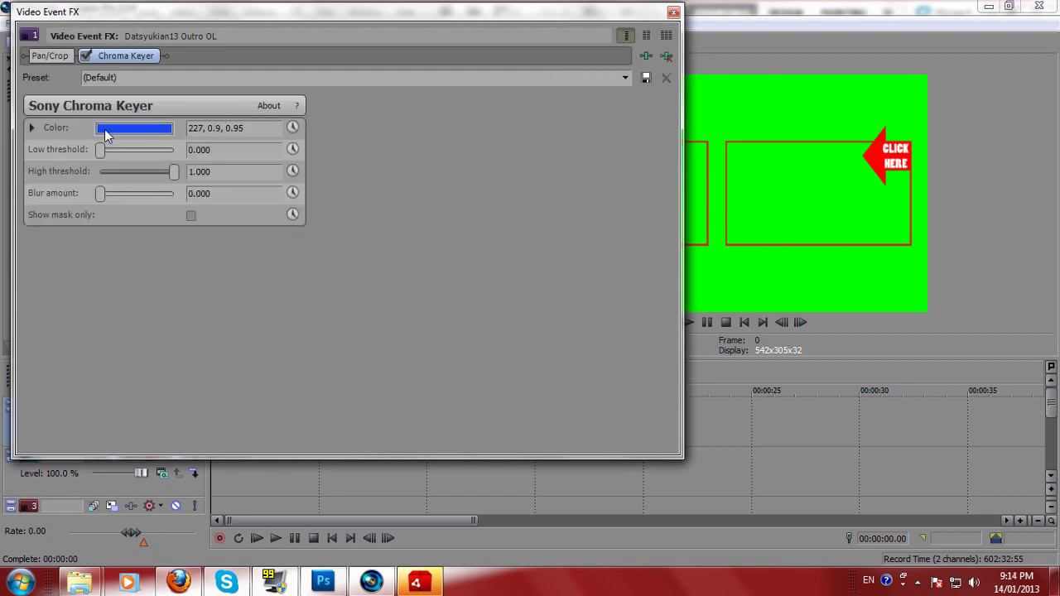
Set the Chroma Keyer color to 120, 1.0, 1.0 by sampling the green in the video preview, and close the effect settings
click(105, 136)
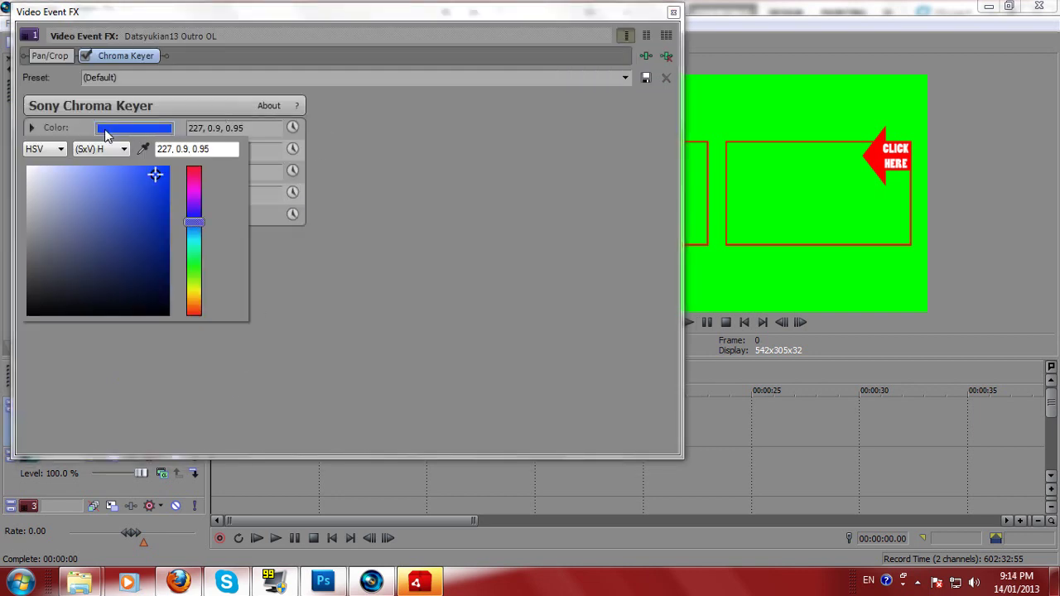
click(144, 155)
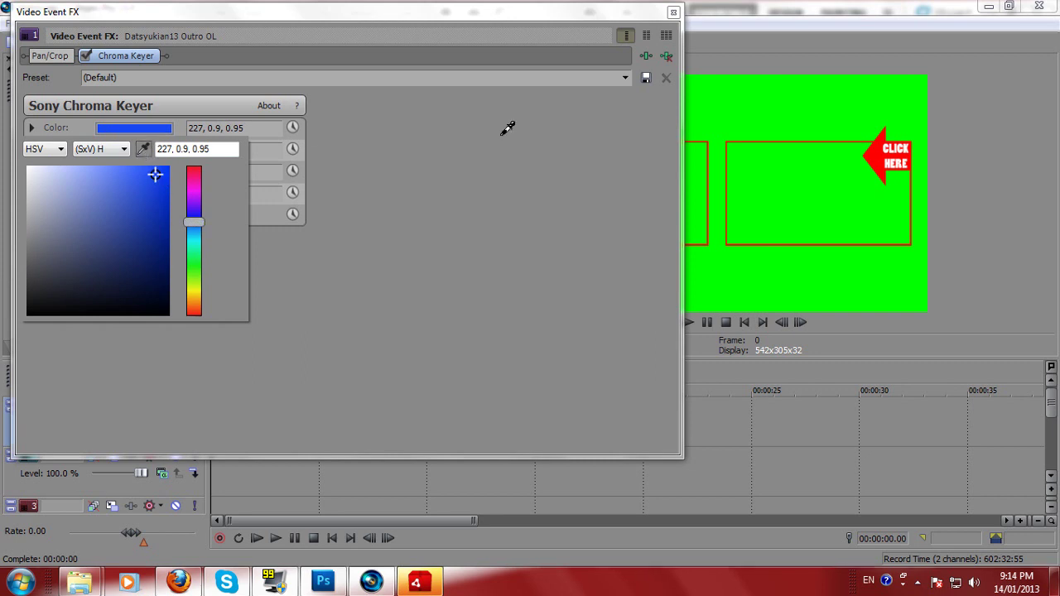
click(795, 119)
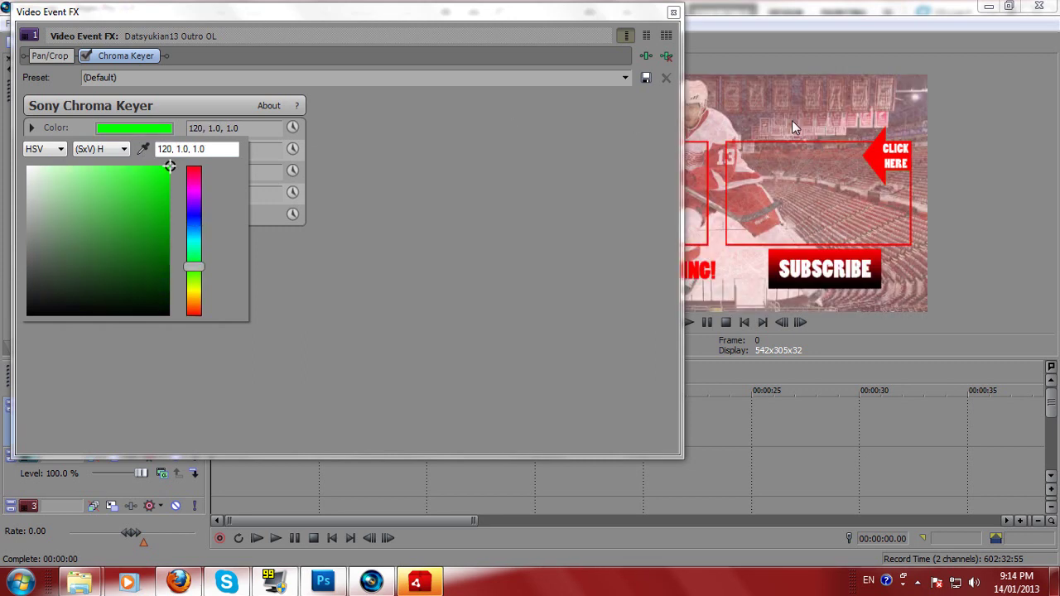
click(675, 11)
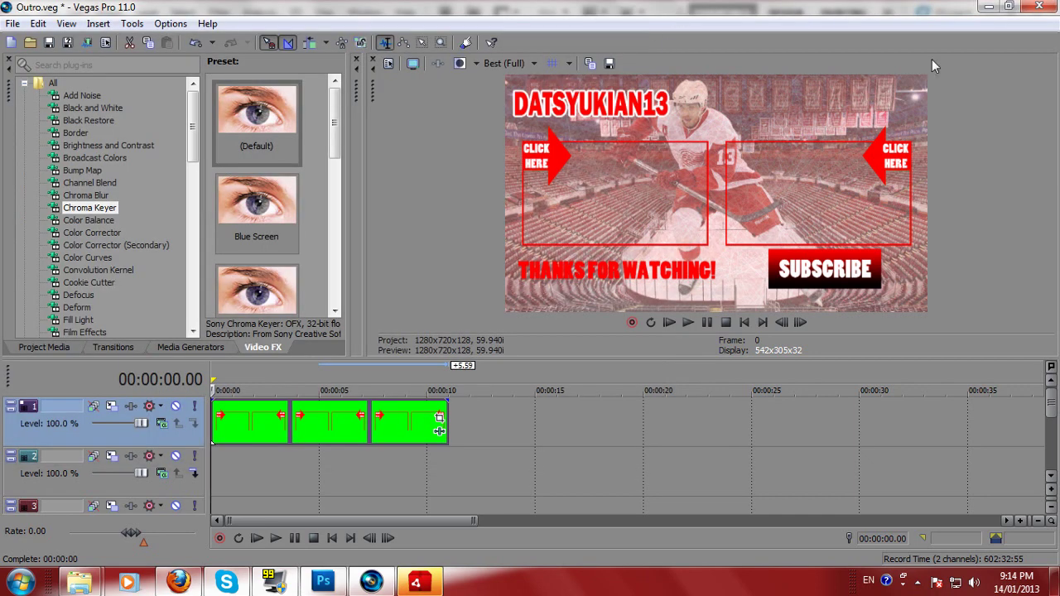
Mute and unmute track 1 several times to compare the outro with and without the overlay, and save the project
click(174, 406)
click(175, 407)
click(174, 406)
click(175, 407)
click(174, 406)
click(175, 407)
click(48, 42)
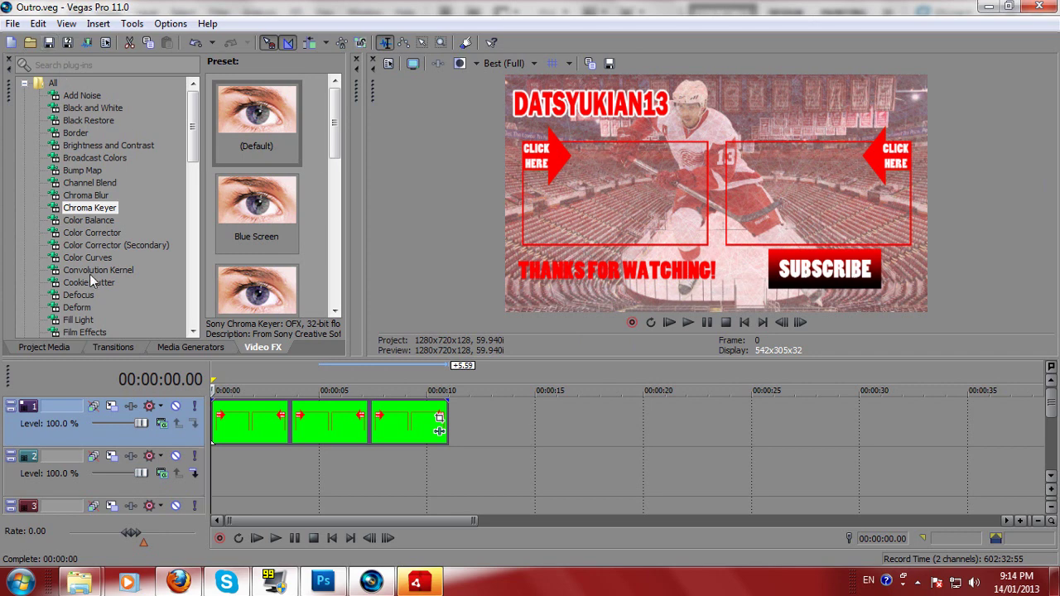
Import the video NHL 13 Moments Live - 29 from the Finished Episodes folder into the project media
click(63, 348)
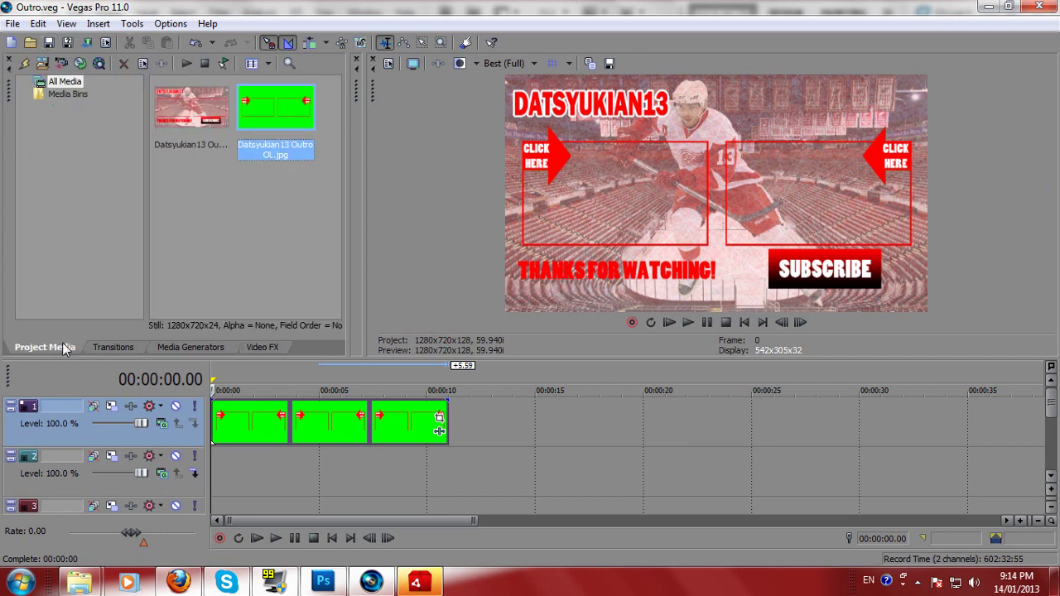
click(43, 63)
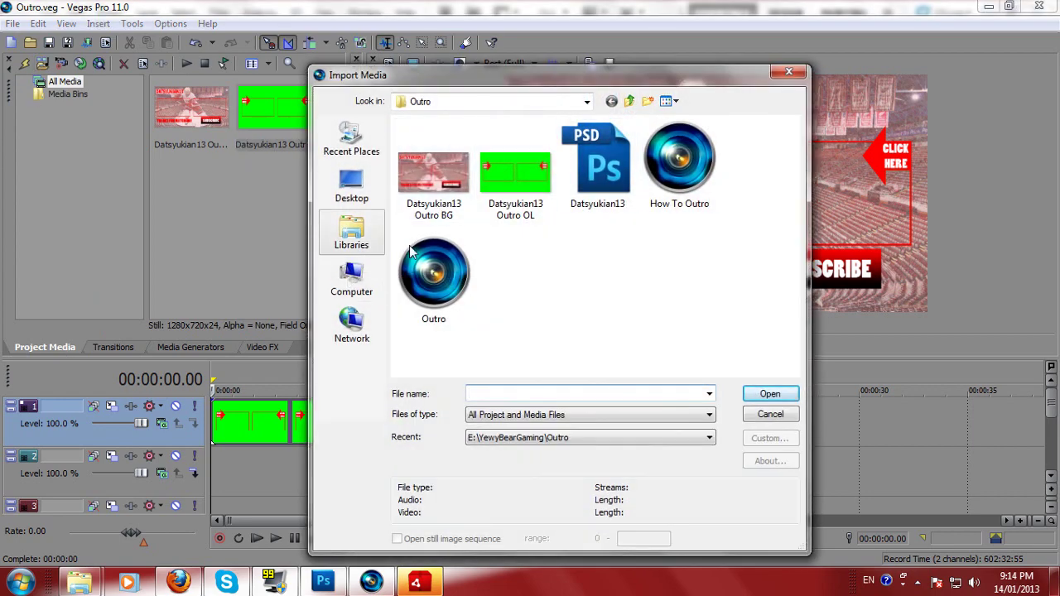
click(628, 101)
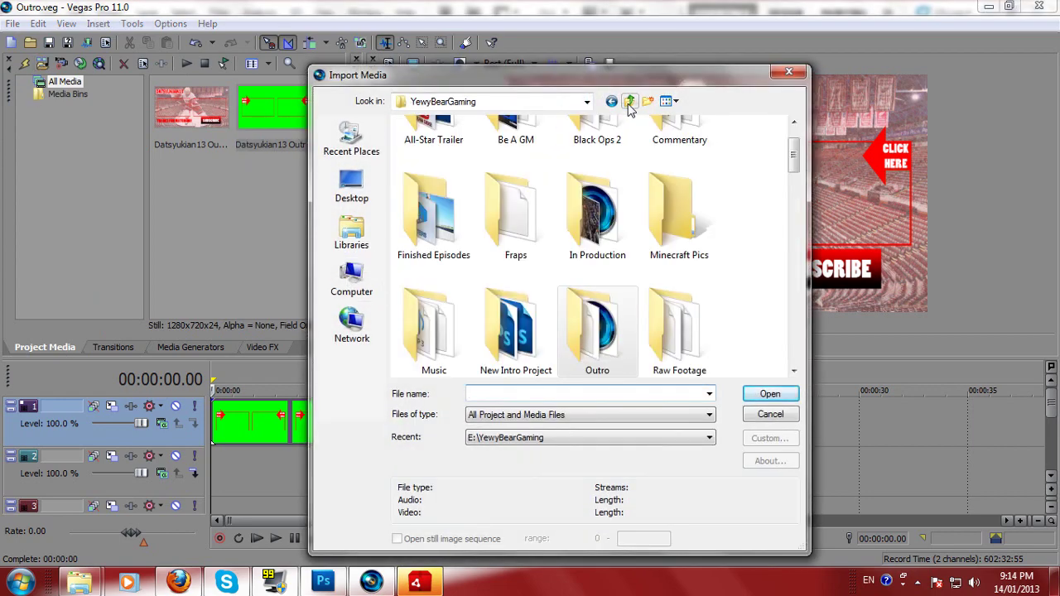
double_click(447, 217)
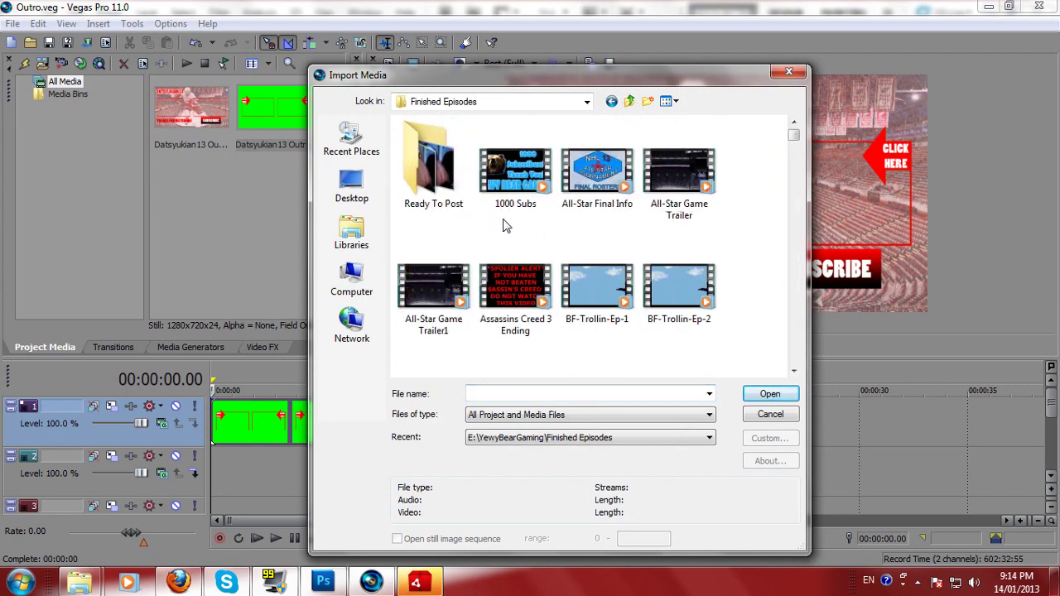
scroll(778, 263, down, 15)
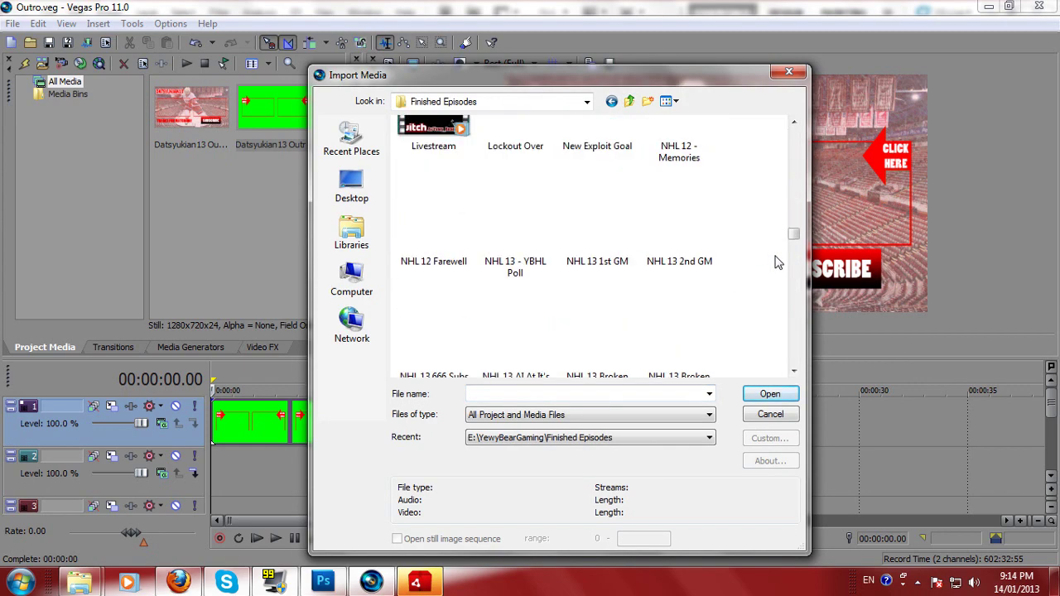
scroll(778, 262, down, 3)
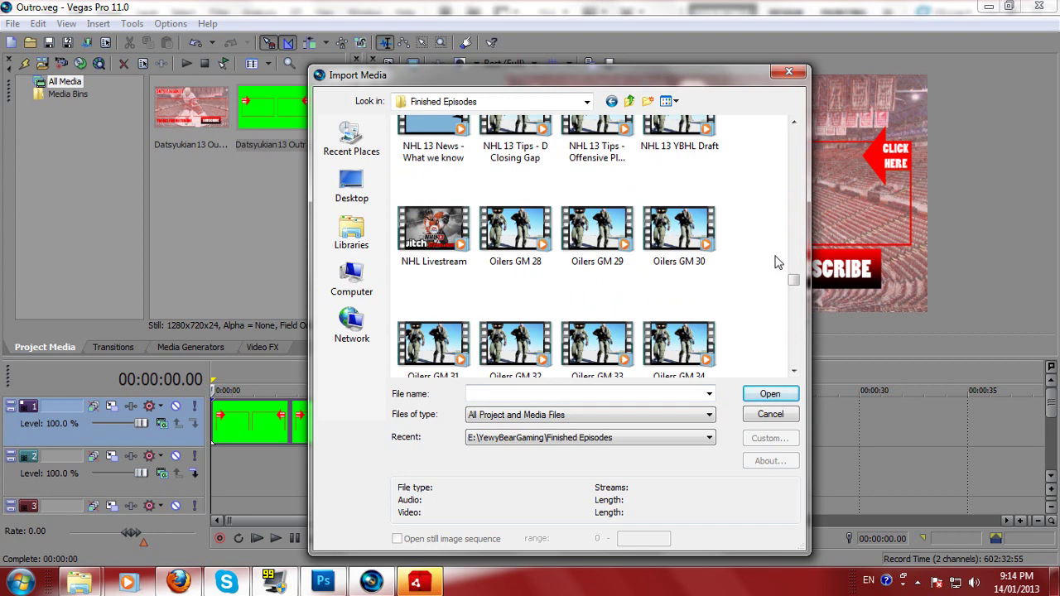
scroll(778, 263, up, 5)
scroll(778, 262, down, 1)
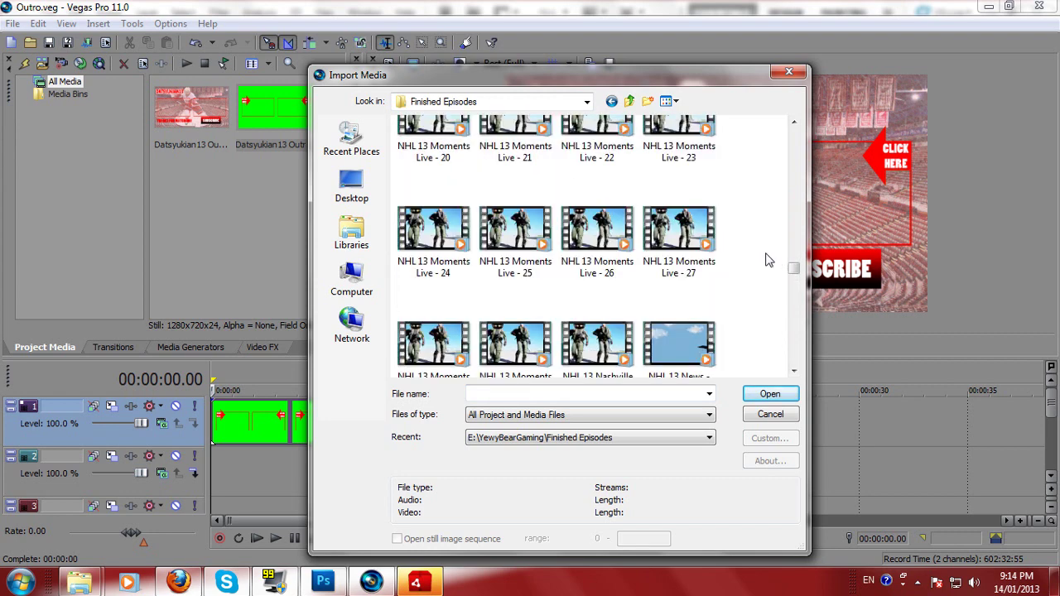
scroll(687, 281, down, 3)
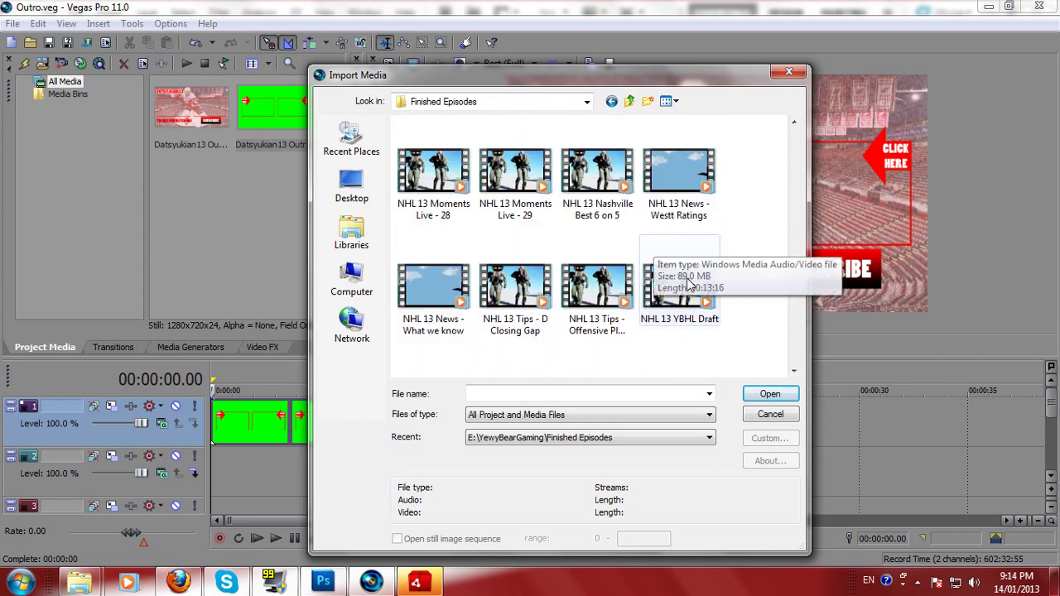
double_click(509, 170)
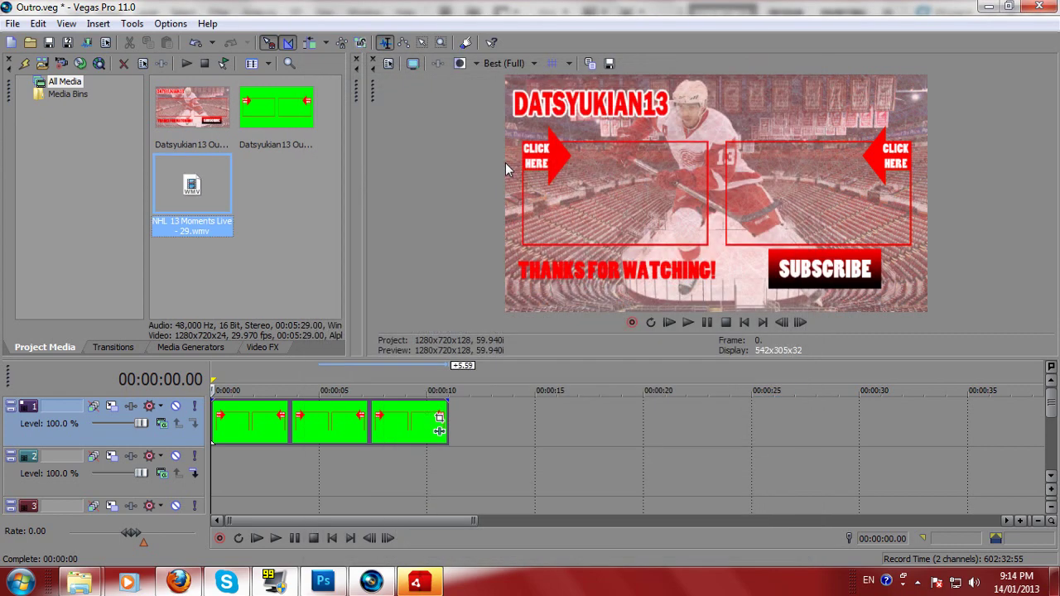
Import the video HuT - 36 Game from the Finished Episodes folder and dismiss the audio proxy notice
click(42, 63)
click(513, 280)
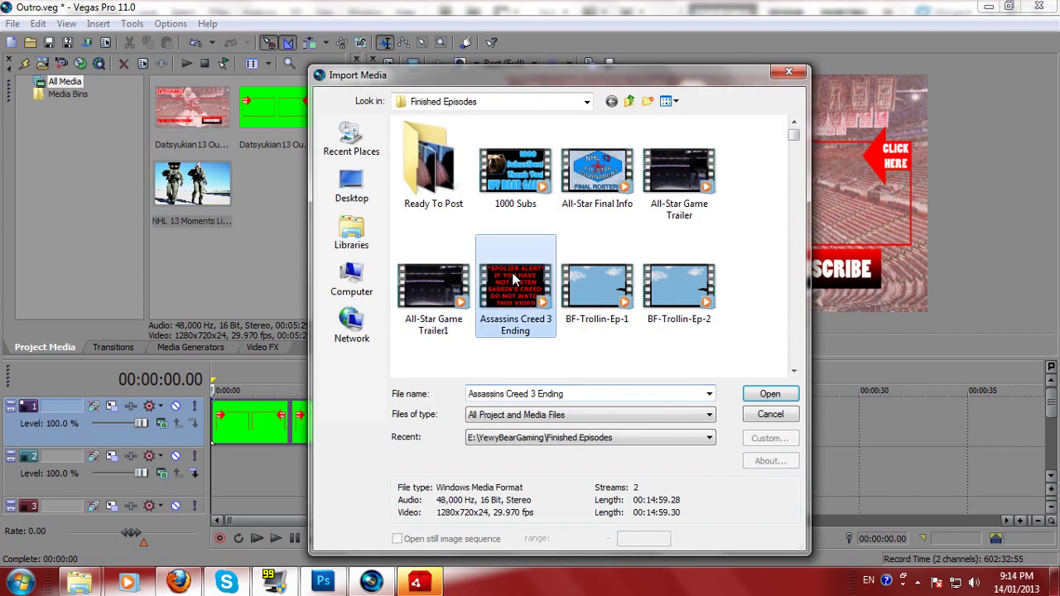
key(h)
scroll(621, 269, down, 15)
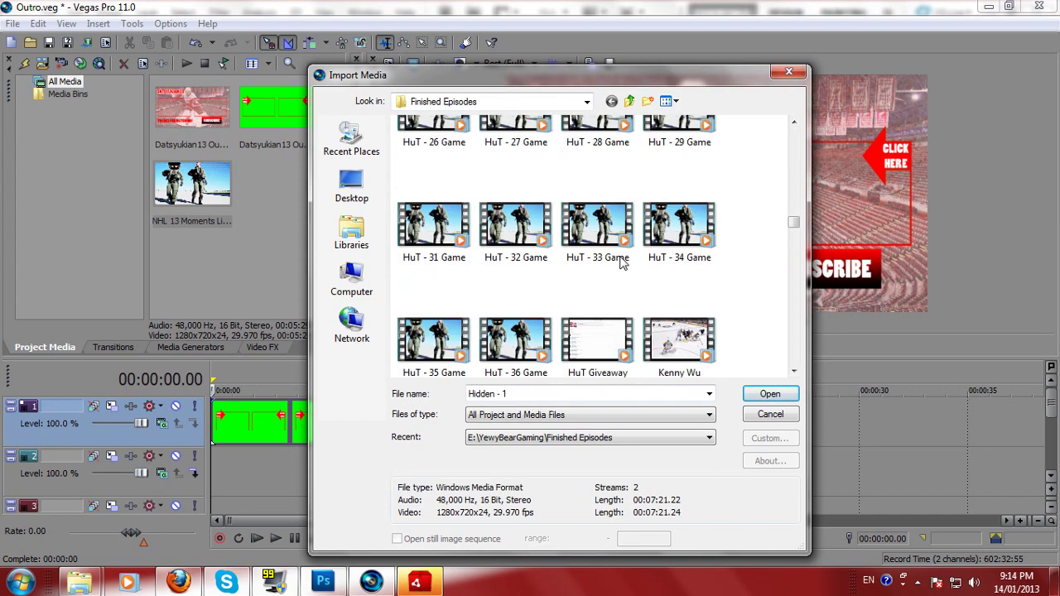
scroll(622, 263, up, 5)
scroll(563, 253, down, 2)
scroll(511, 244, up, 2)
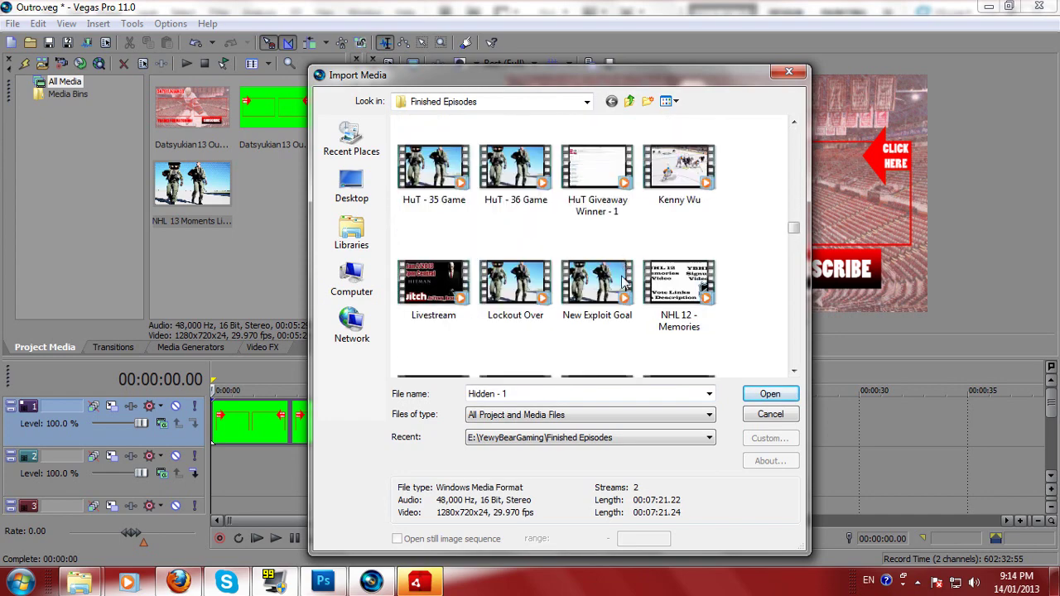
double_click(517, 176)
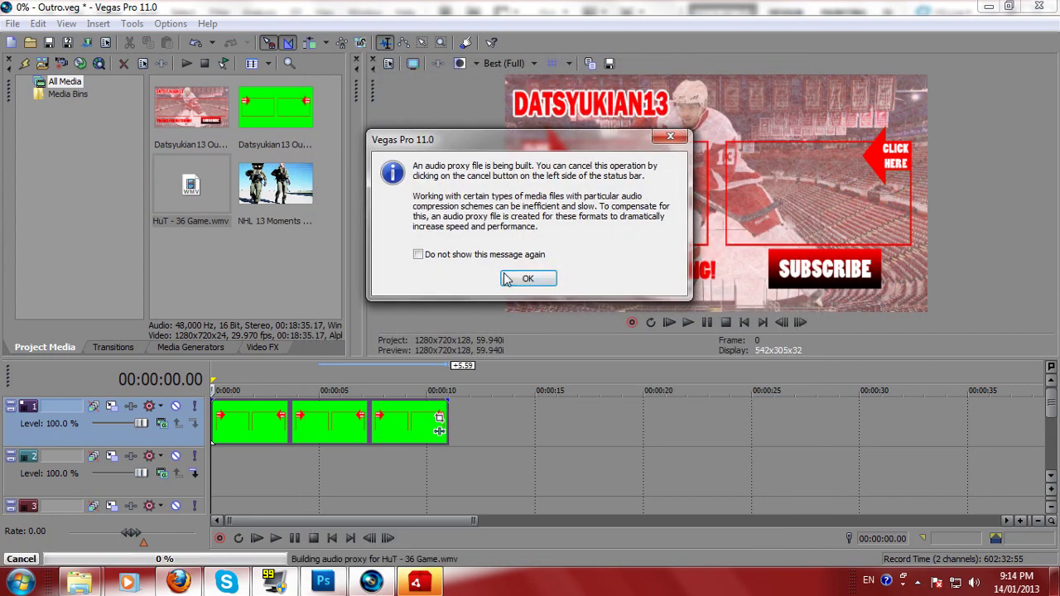
click(506, 280)
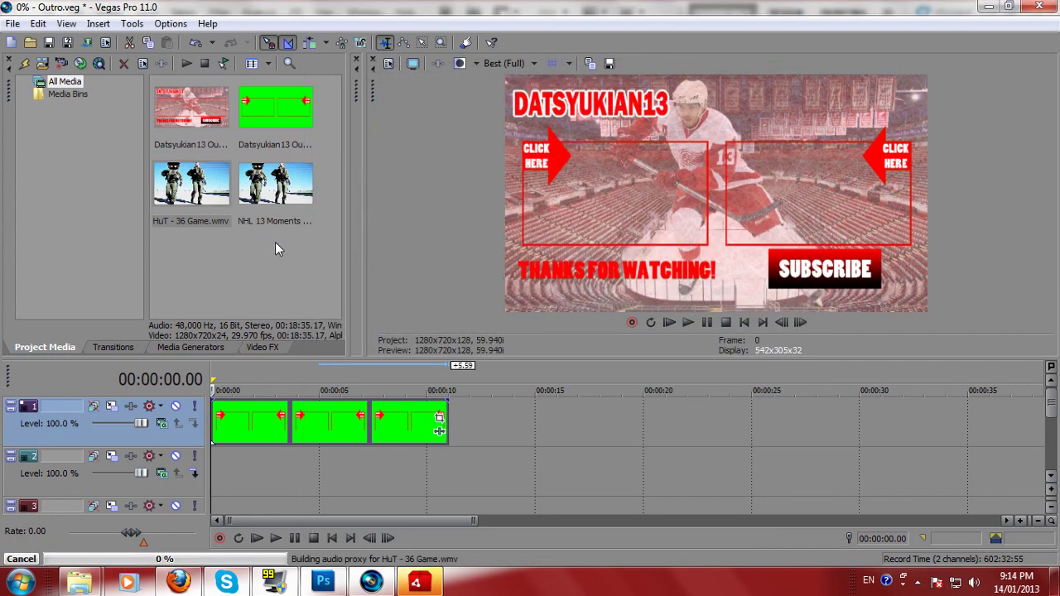
Enlarge the timeline area and place the HuT - 36 Game clip on track 2 at 00:00:00.00
click(217, 197)
click(251, 197)
click(200, 197)
drag(336, 358, 344, 295)
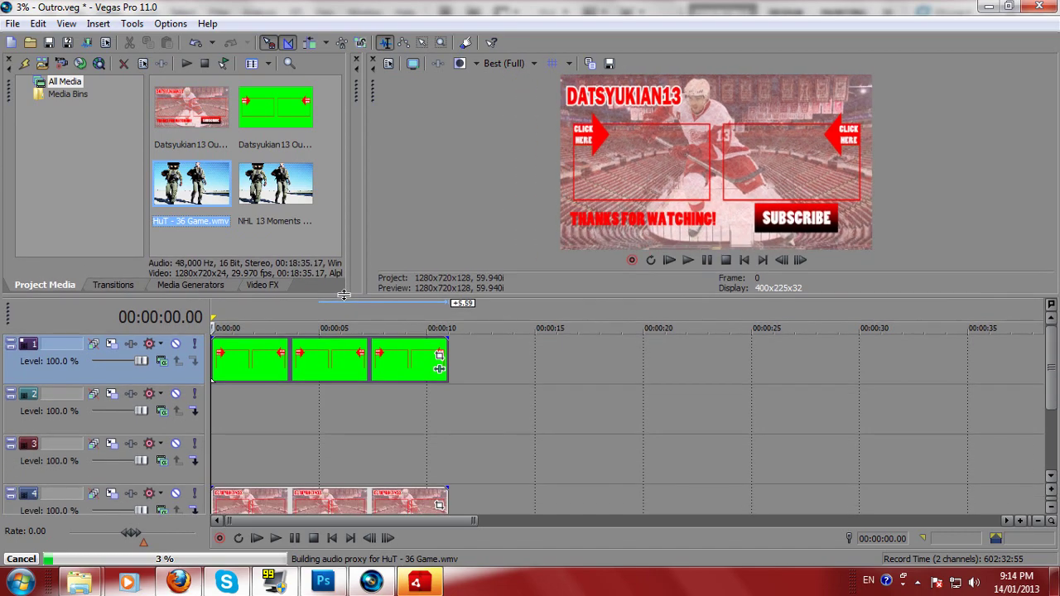
drag(233, 202, 202, 412)
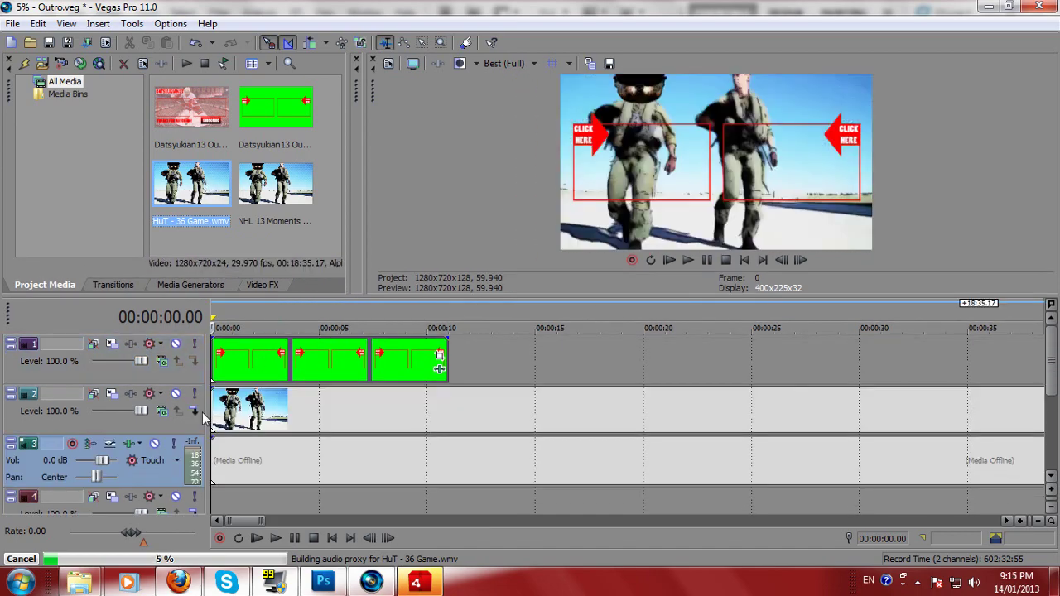
Delete the audio track that came with the HuT - 36 Game clip below track 2
click(148, 478)
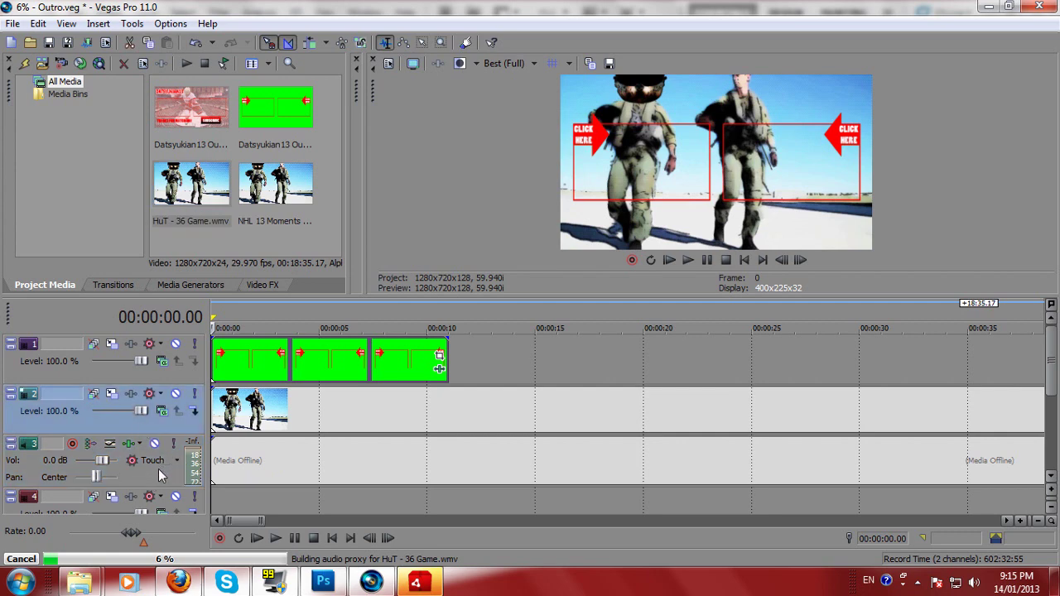
click(171, 380)
click(159, 426)
click(162, 486)
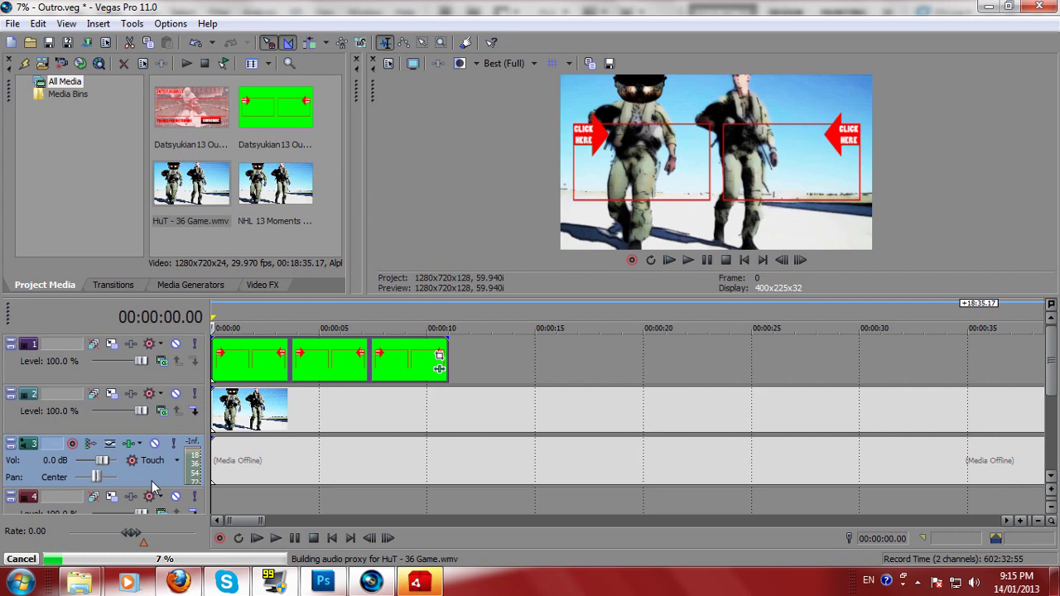
key(Delete)
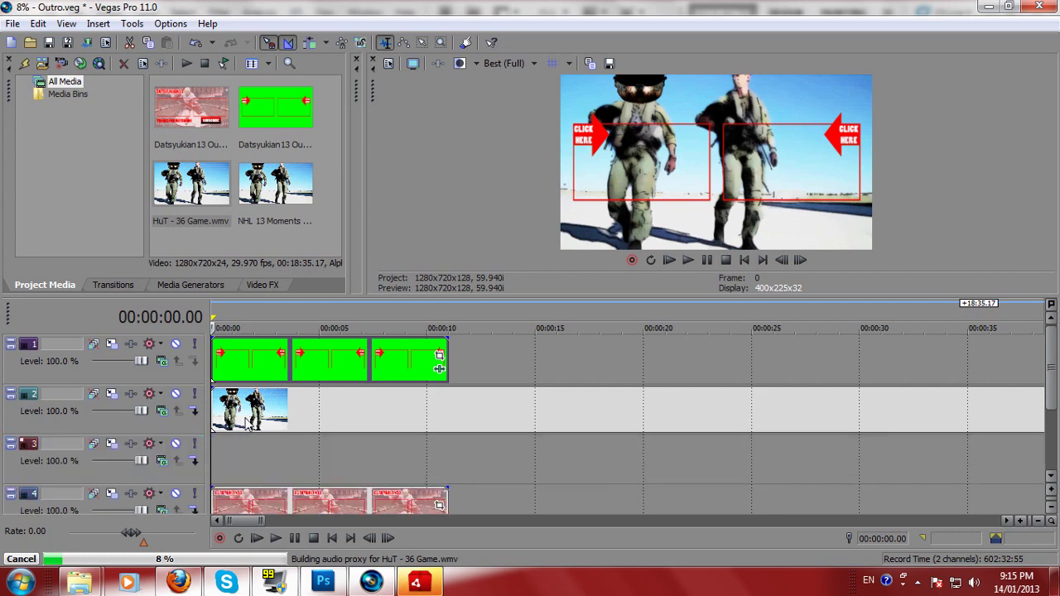
Scan the HuT - 36 Game footage on track 2 from its start to past the eight-minute mark for usable gameplay
click(514, 398)
scroll(496, 410, down, 3)
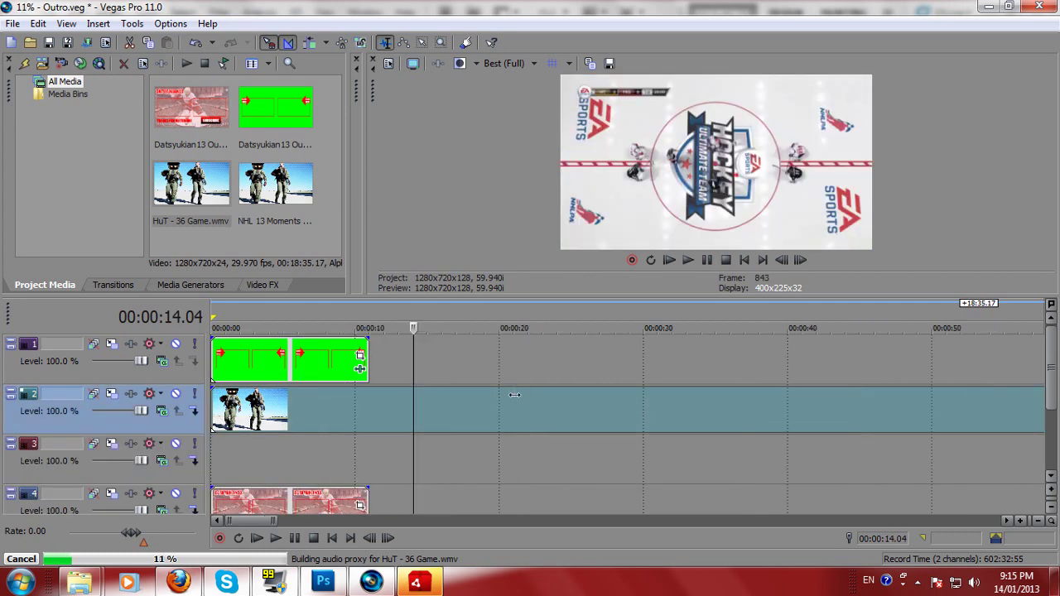
scroll(421, 414, down, 2)
click(422, 414)
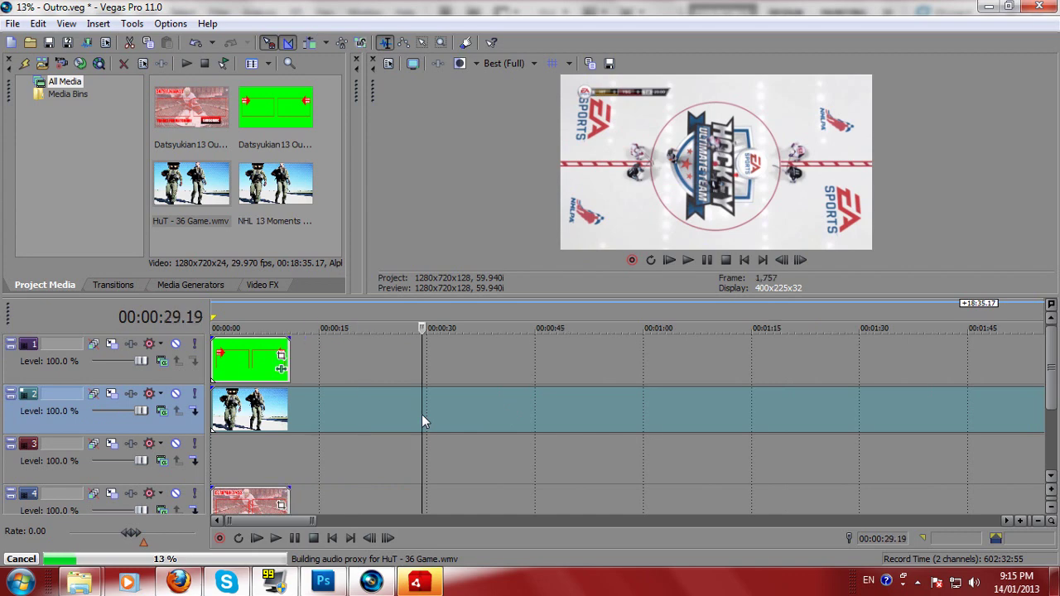
click(526, 405)
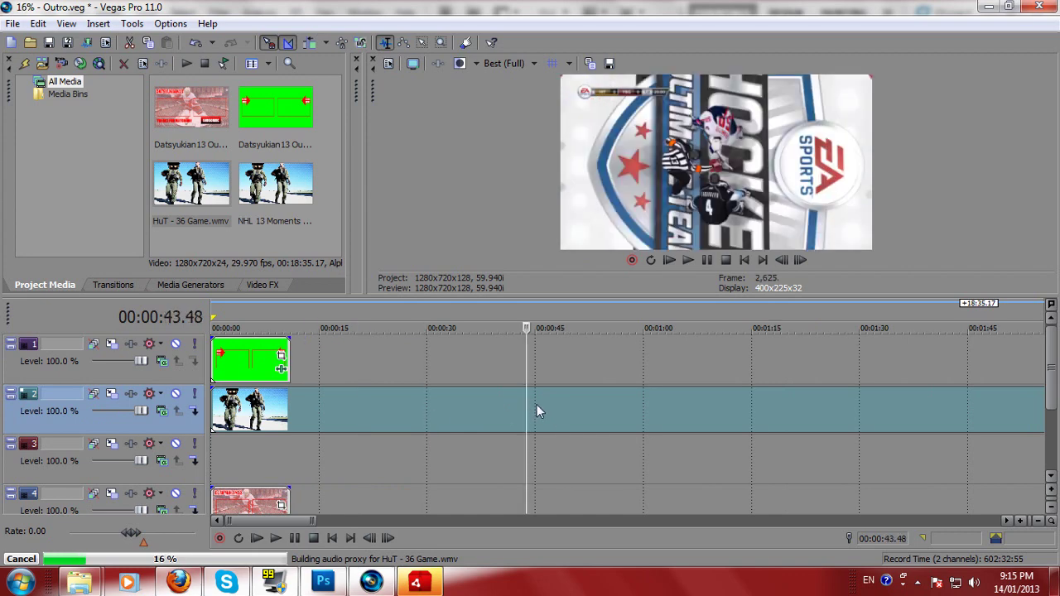
scroll(530, 410, down, 2)
click(521, 401)
click(582, 400)
click(641, 402)
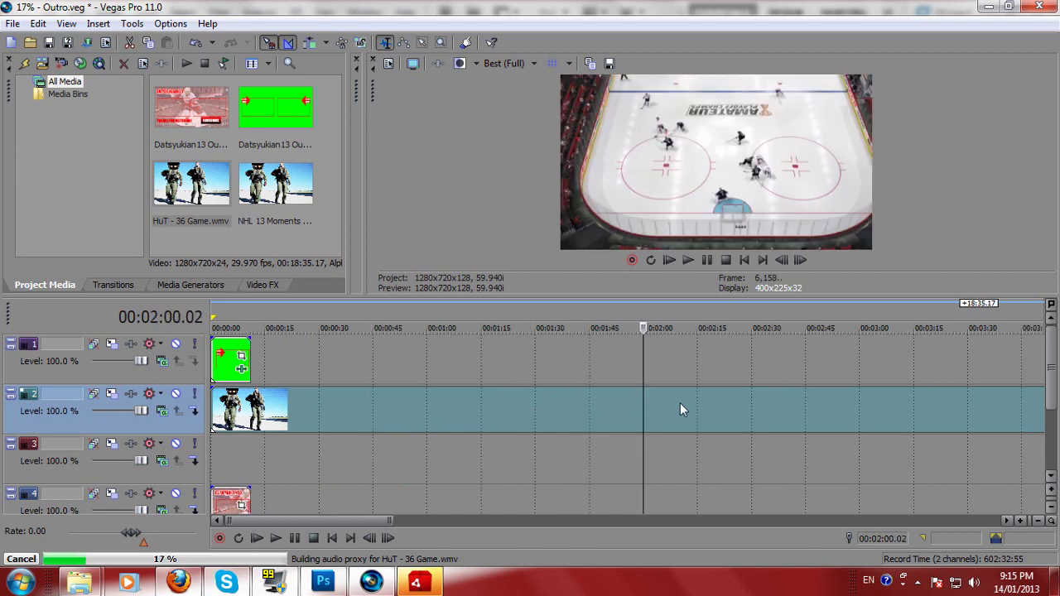
click(707, 402)
click(749, 401)
scroll(796, 401, down, 2)
scroll(796, 401, down, 2)
click(671, 411)
click(751, 409)
click(691, 408)
click(643, 407)
click(561, 415)
click(798, 405)
scroll(658, 421, down, 2)
click(559, 413)
click(577, 413)
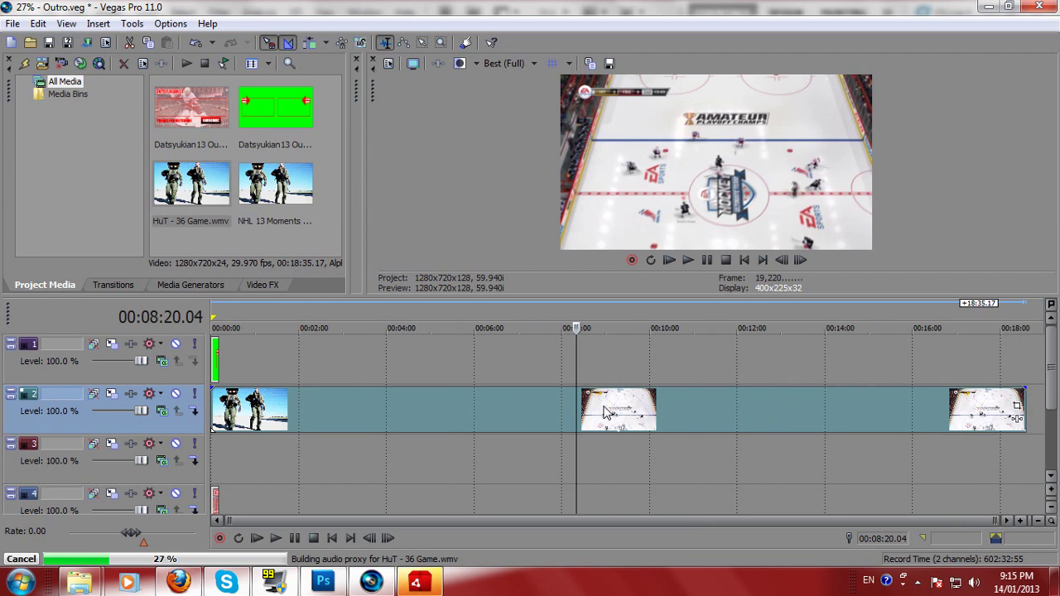
Scan the HuT - 36 Game footage on track 2 between about 00:08:30 and 00:11:45 for a usable play
click(586, 406)
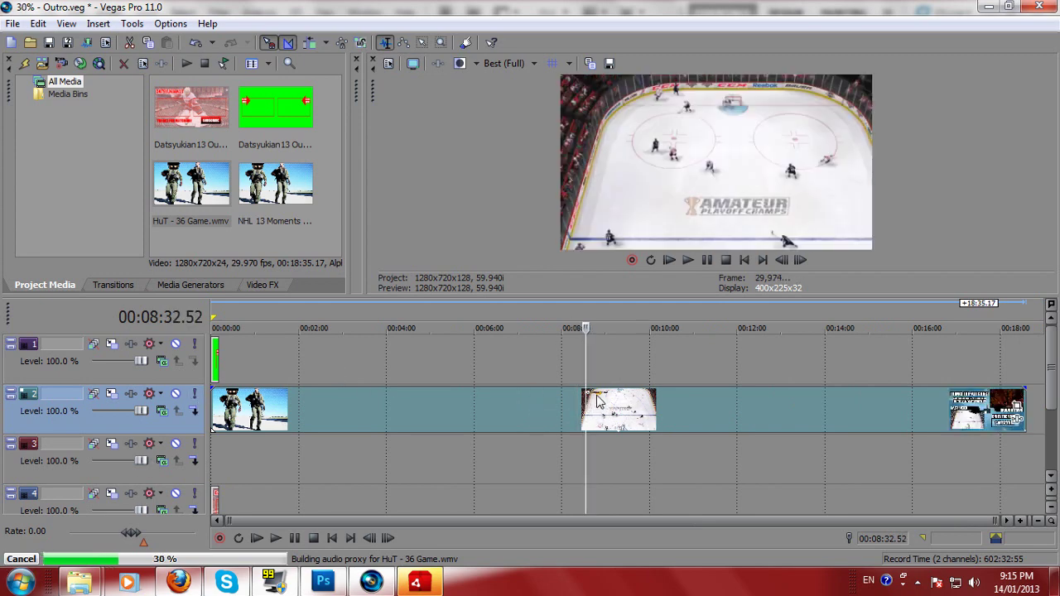
click(634, 401)
click(672, 403)
click(690, 403)
click(726, 403)
key(Left)
key(Left)
key(Left)
key(Left)
key(Left)
key(Left)
key(Left)
key(Left)
key(Left)
key(Left)
key(Left)
key(Left)
key(Left)
key(Left)
key(Left)
key(Left)
key(Left)
key(Left)
key(Left)
key(Left)
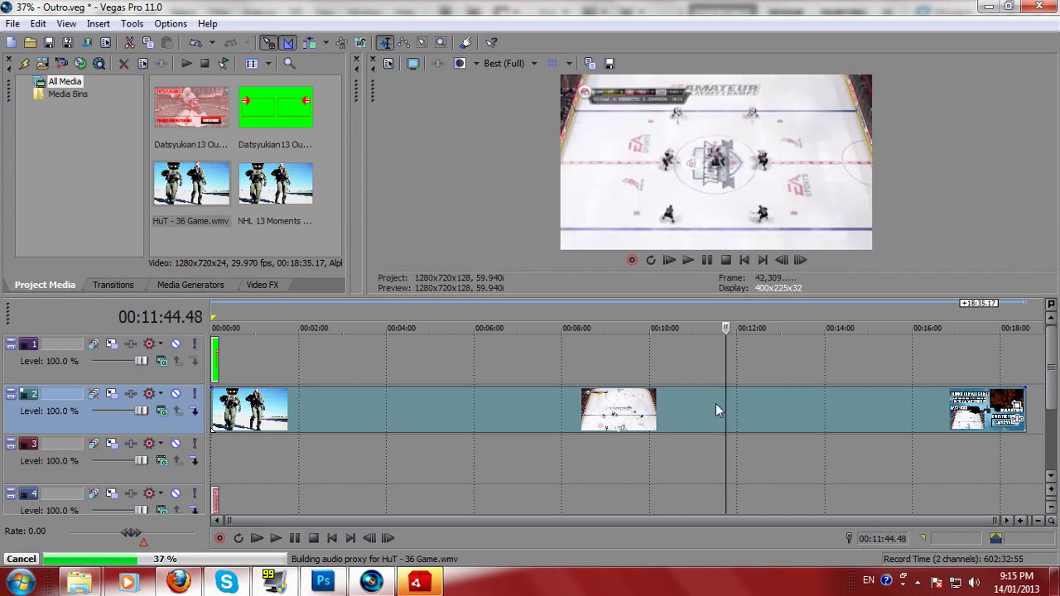
key(Left)
key(Left)
key(Left)
key(Left)
key(Left)
key(Left)
key(Left)
key(Left)
key(Left)
key(Left)
key(Left)
key(Left)
key(Left)
key(Left)
key(Left)
key(Left)
key(Left)
key(Left)
key(Left)
key(Left)
click(692, 401)
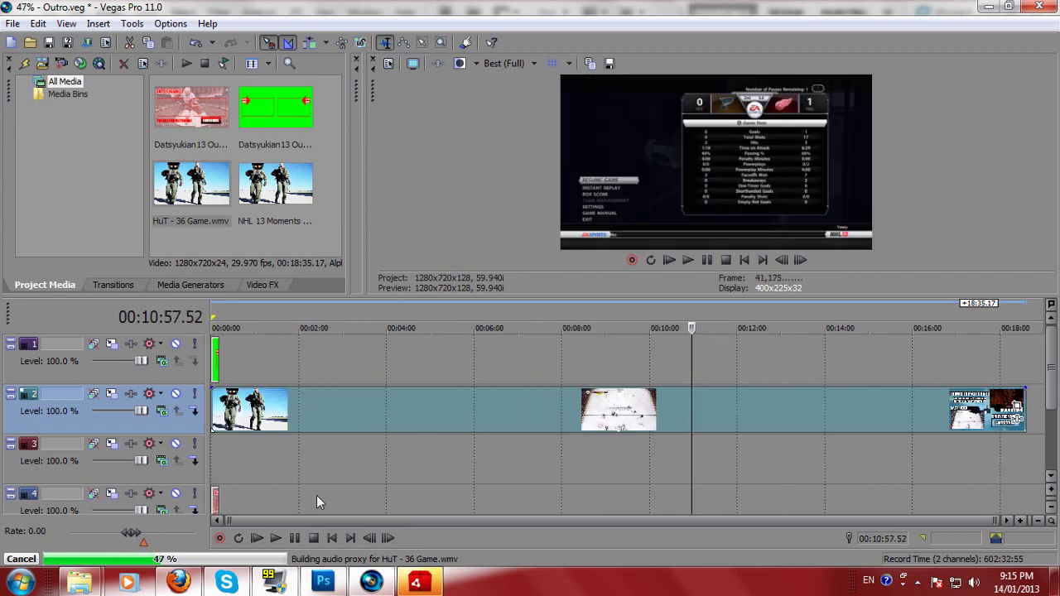
Cancel the audio proxy build and trim the end of the HuT - 36 Game clip on track 2 to 00:10:50.48
click(21, 559)
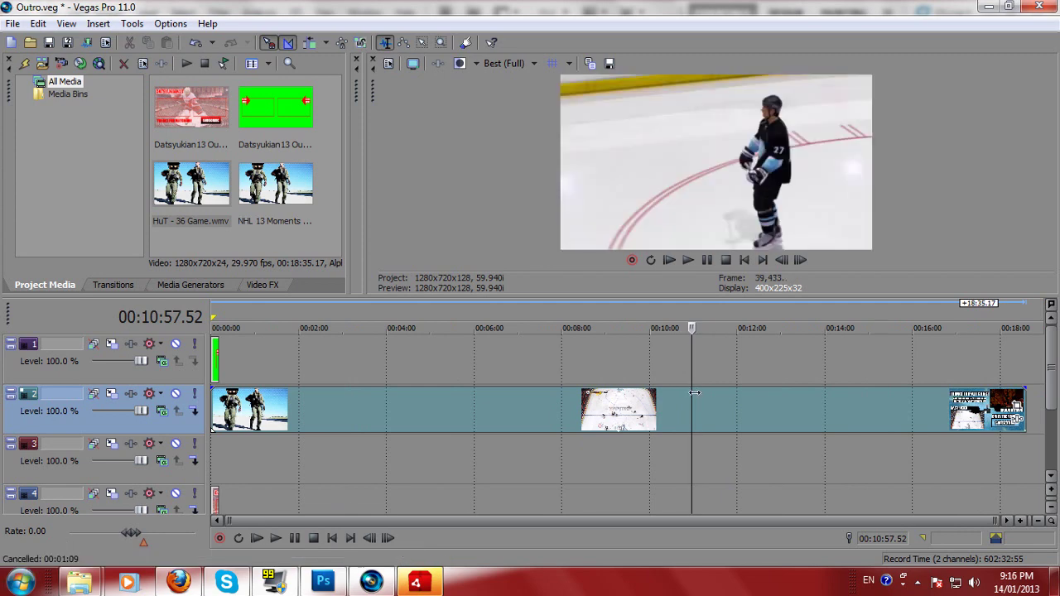
scroll(808, 406, up, 5)
key(Left)
key(Left)
key(Left)
key(Left)
key(Left)
key(Left)
key(Left)
key(Left)
key(Left)
key(Left)
key(Left)
key(Left)
key(Left)
key(Left)
key(Left)
key(Left)
key(Left)
key(Left)
key(Left)
key(Left)
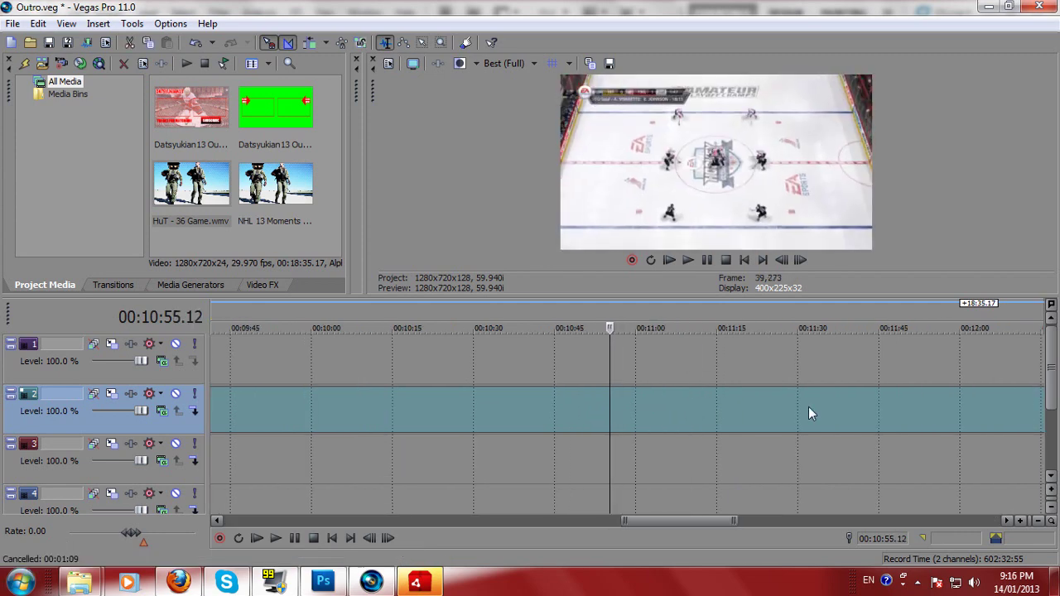
key(Left)
key(Left)
key(alt+bracketright)
scroll(507, 432, down, 4)
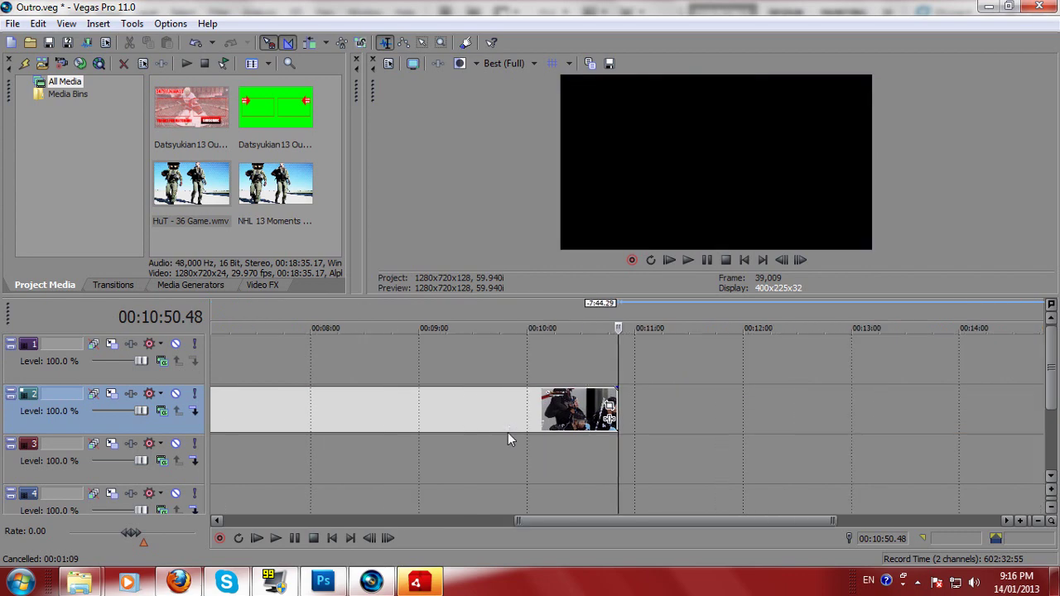
Split the HuT - 36 Game clip on track 2 at 00:10:22.15 and delete the part before the split
click(495, 440)
click(562, 419)
key(Right)
key(Right)
key(Right)
key(Right)
key(Right)
key(Right)
key(Right)
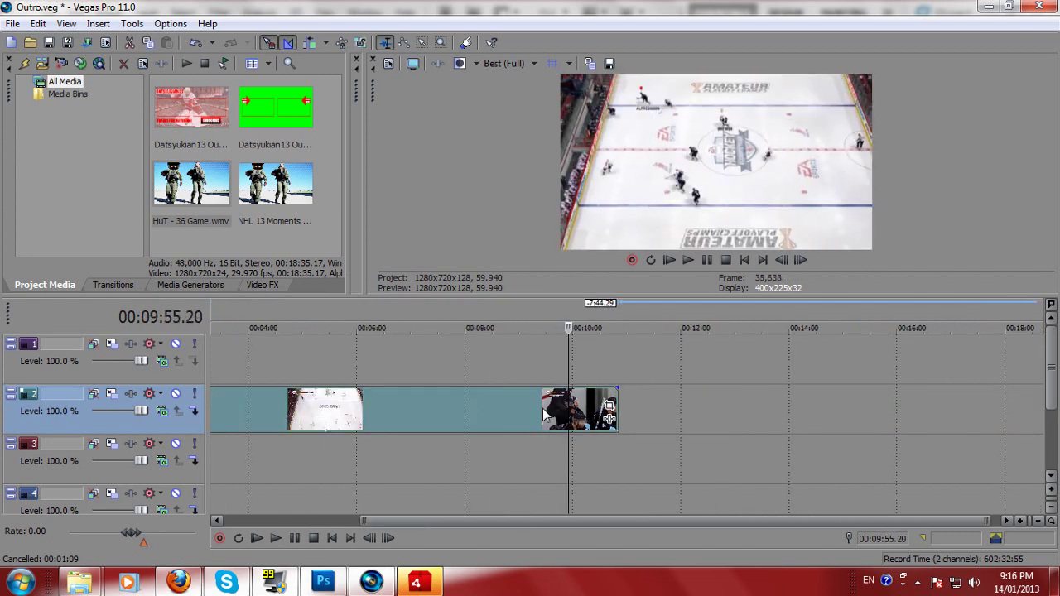
key(Right)
key(Right)
key(Right)
key(Right)
key(Right)
click(581, 403)
click(593, 399)
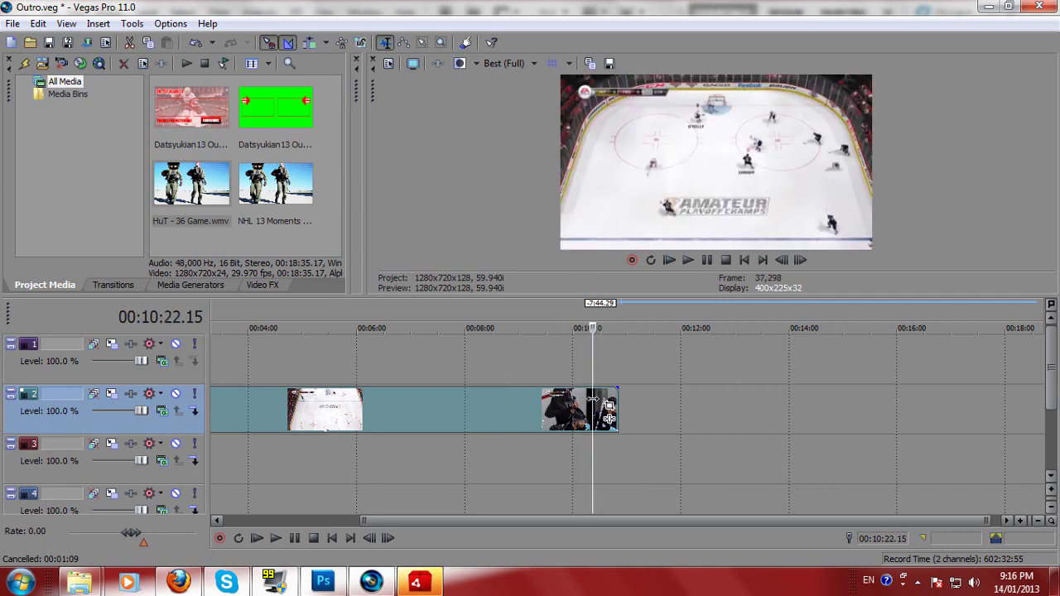
key(s)
click(528, 412)
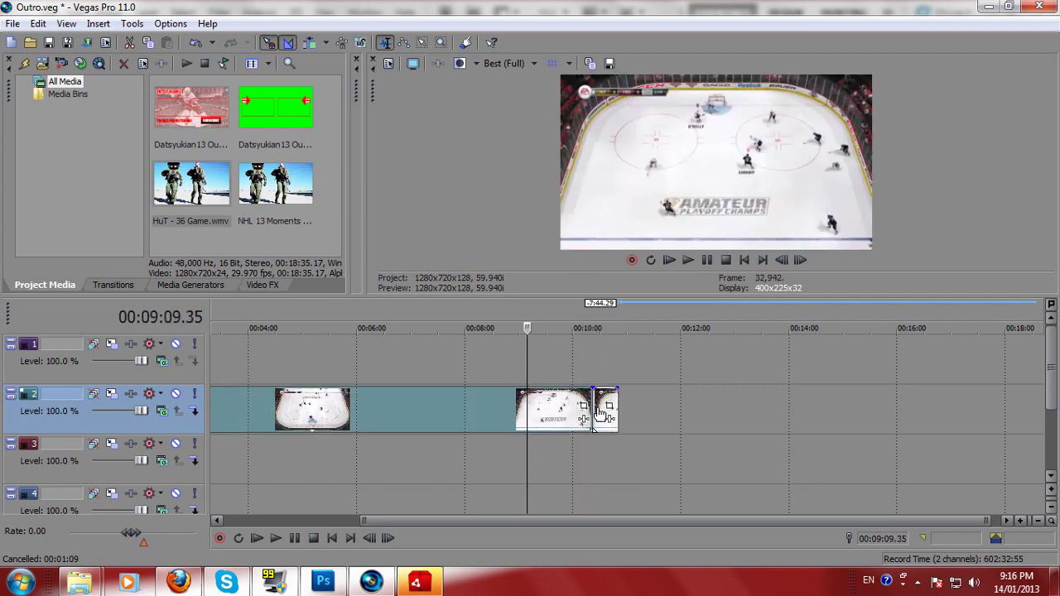
key(Delete)
Move the remaining HuT - 36 Game segment to the start of track 2 at 00:00:00.00
drag(598, 414, 3, 396)
click(224, 422)
scroll(237, 414, up, 5)
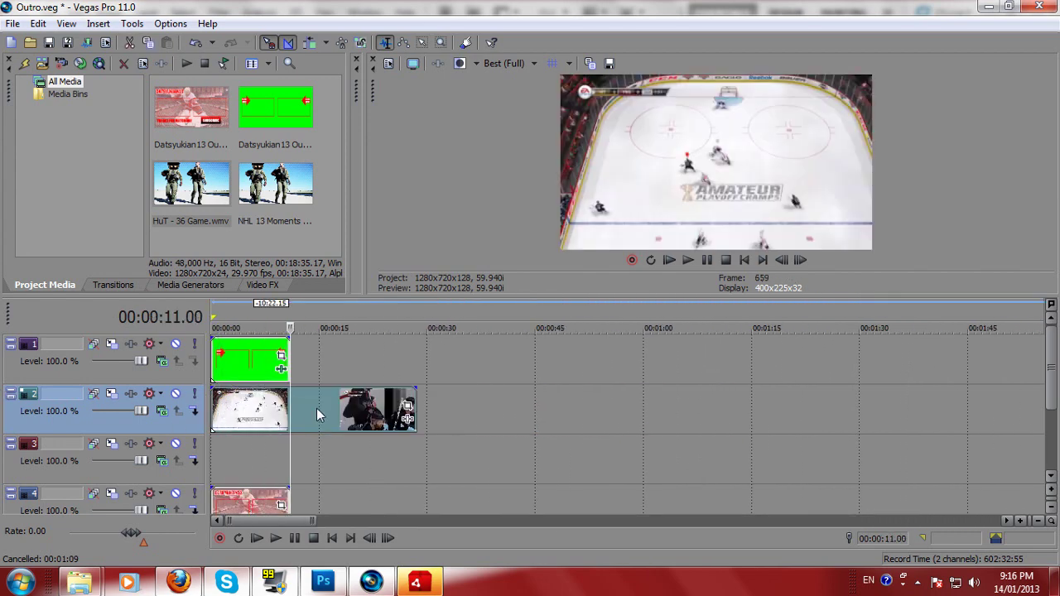
Split the HuT - 36 Game clip on track 2 at about 00:00:11.25 and delete the part before the split
click(347, 414)
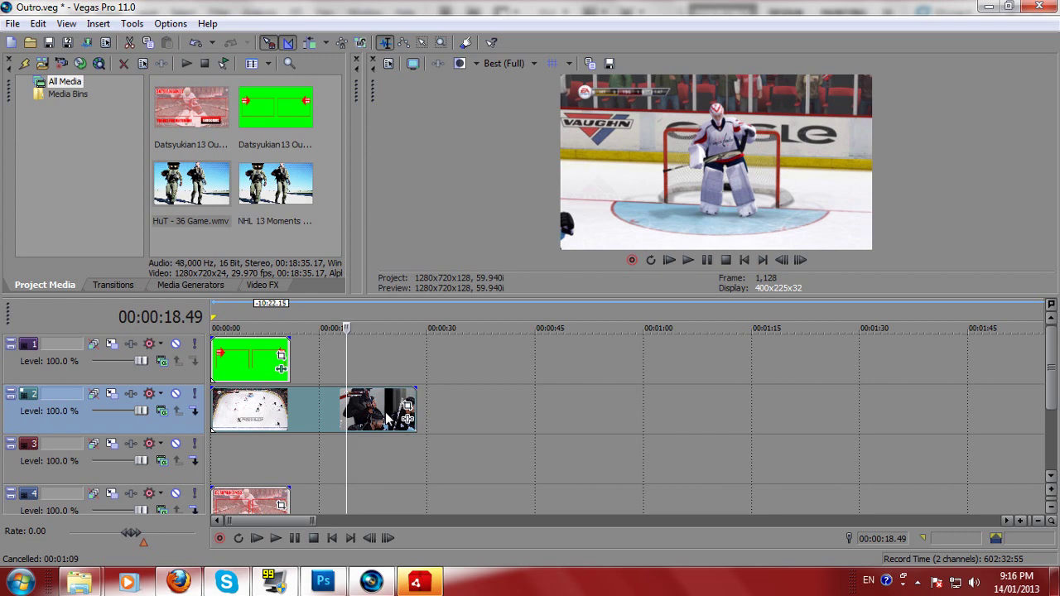
key(Left)
key(Left)
key(Left)
key(Left)
key(Left)
key(Left)
key(Left)
key(Left)
key(Left)
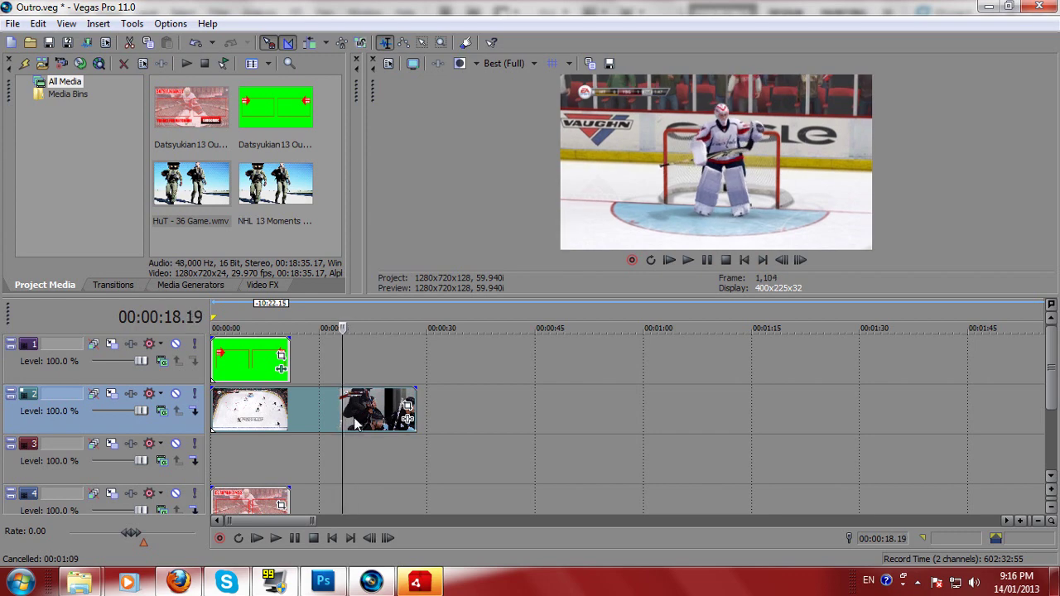
key(Left)
key(Left)
key(Left)
key(Left)
key(Left)
key(Left)
key(Left)
key(Left)
key(Left)
key(Left)
key(Left)
key(Left)
key(Left)
key(Left)
key(Left)
key(Left)
key(Left)
key(Left)
key(Left)
key(Left)
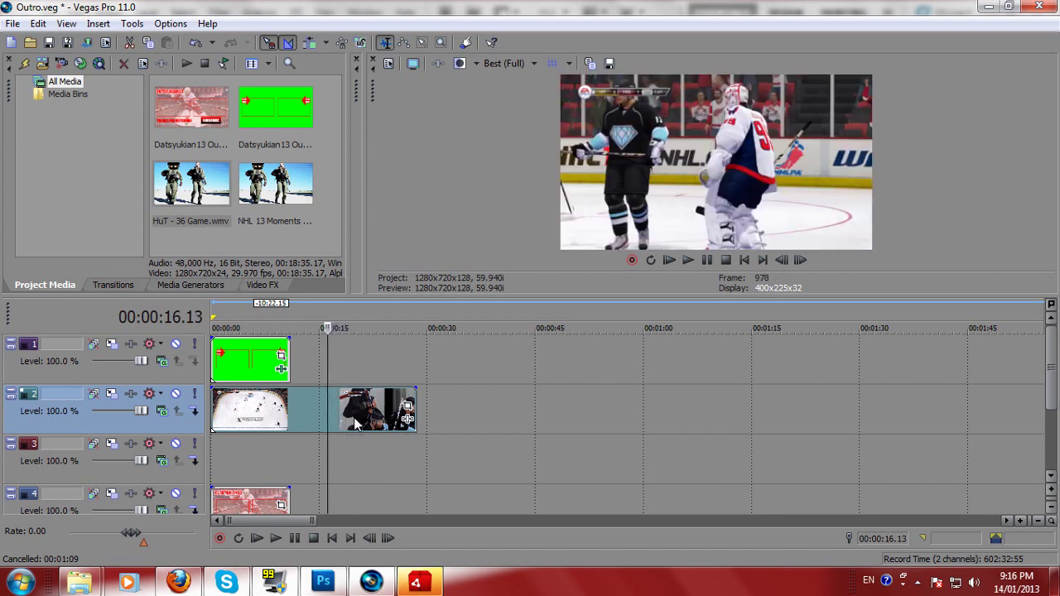
key(Left)
key(Left)
key(Left)
key(Left)
key(Left)
key(Left)
key(Left)
key(Left)
key(Left)
key(Left)
key(Left)
key(Left)
key(Left)
key(Left)
key(Left)
key(Left)
key(Left)
key(Left)
key(Left)
key(Left)
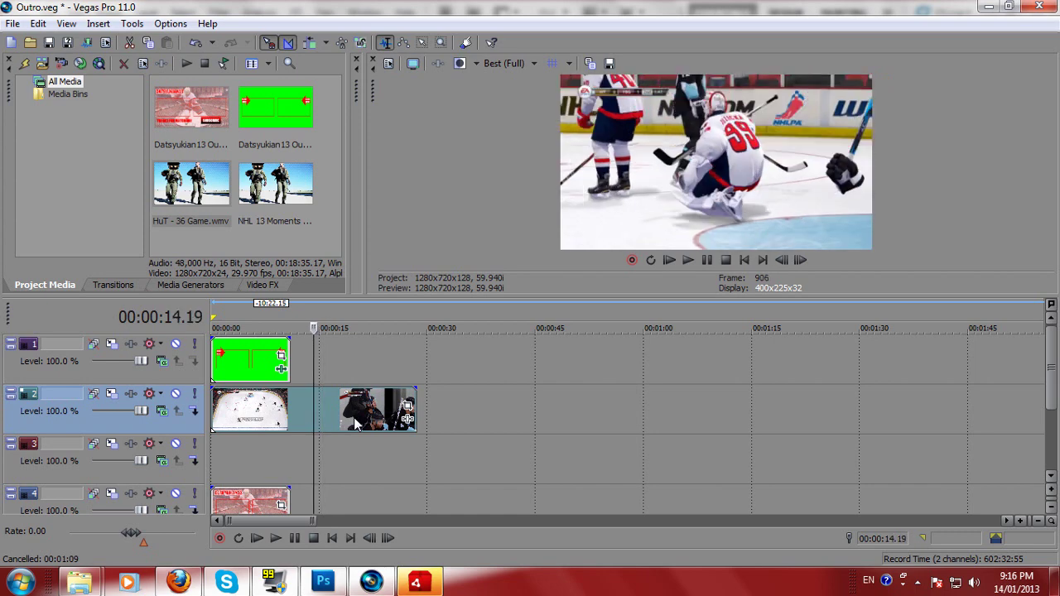
key(Left)
key(Left)
key(Left)
key(Left)
key(Left)
key(Left)
key(Left)
key(Left)
key(Left)
key(Left)
key(Left)
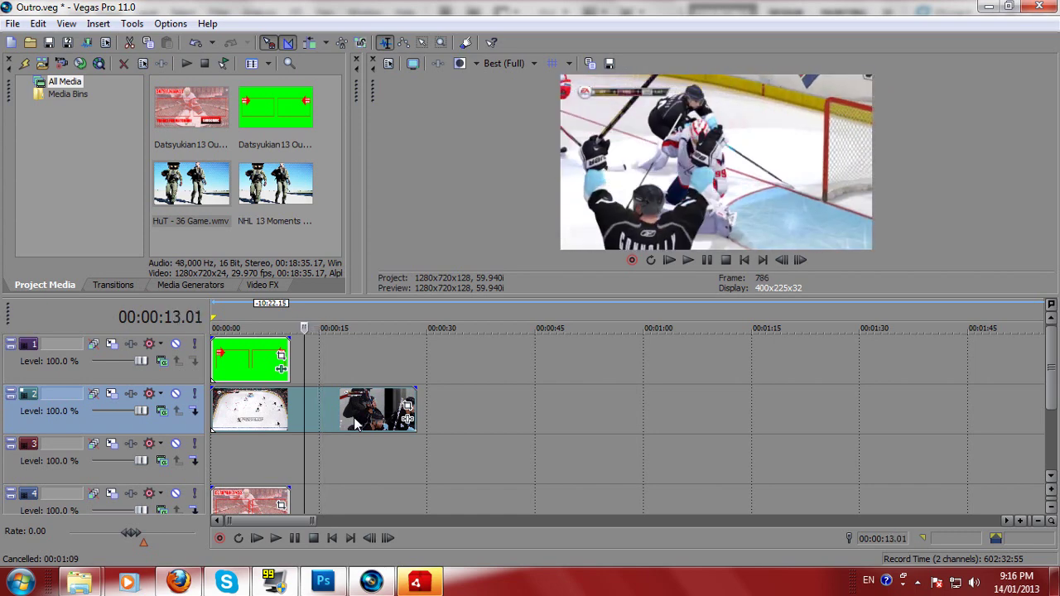
key(Left)
key(Left)
key(Left)
key(Left)
key(Left)
key(Left)
key(Left)
key(Left)
key(Left)
key(Left)
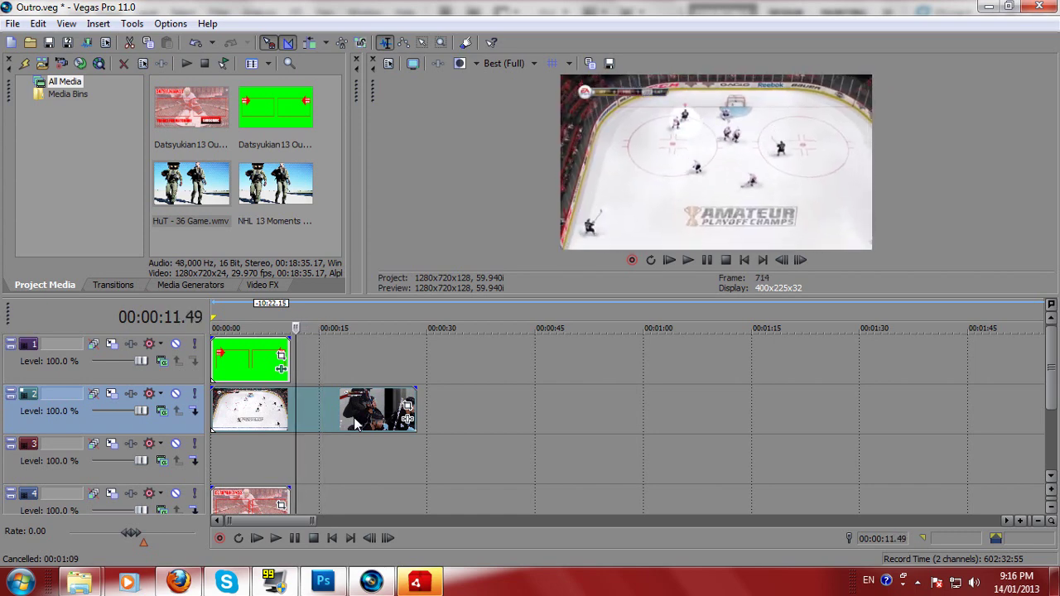
key(Left)
key(s)
click(217, 416)
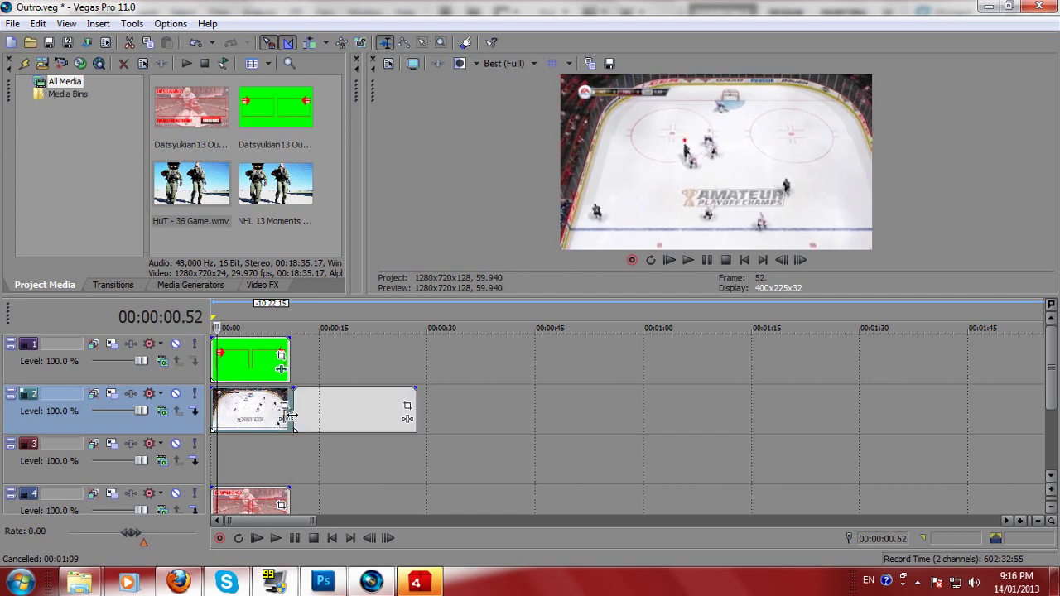
key(Delete)
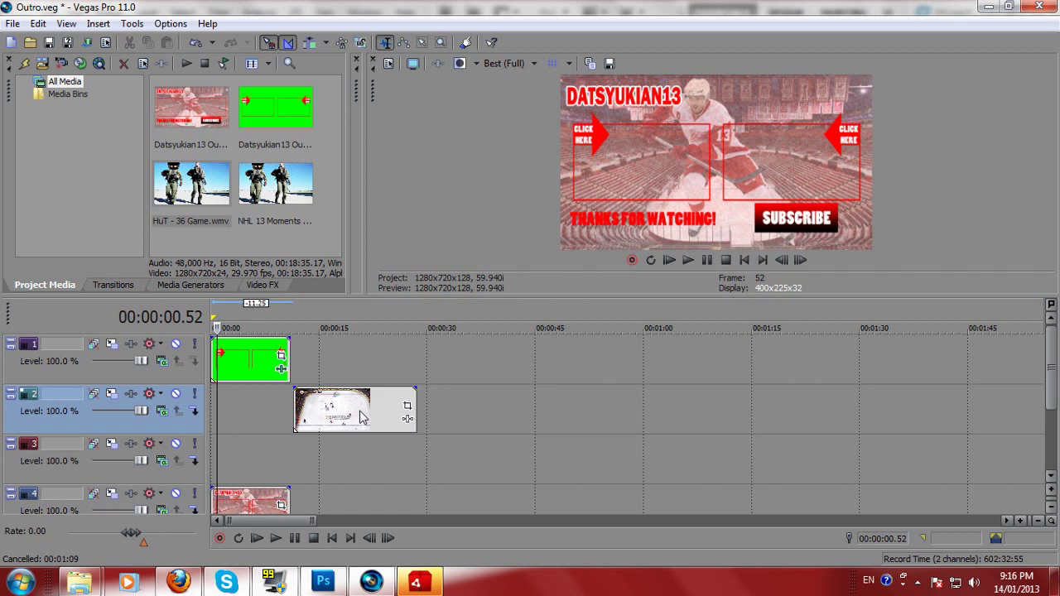
Move the remaining HuT - 36 Game segment to the start of track 2 and trim its end to match the green-screen overlay on track 1
drag(359, 415, 226, 419)
drag(325, 411, 290, 406)
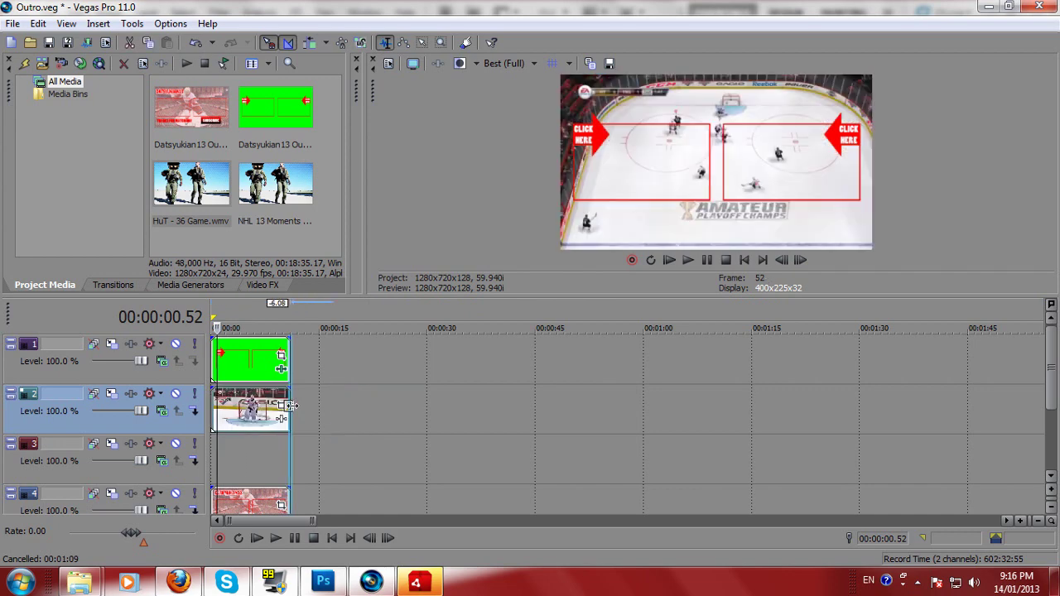
Disable resampling for the HuT - 36 Game clip on track 2 and preview the playback
right_click(252, 409)
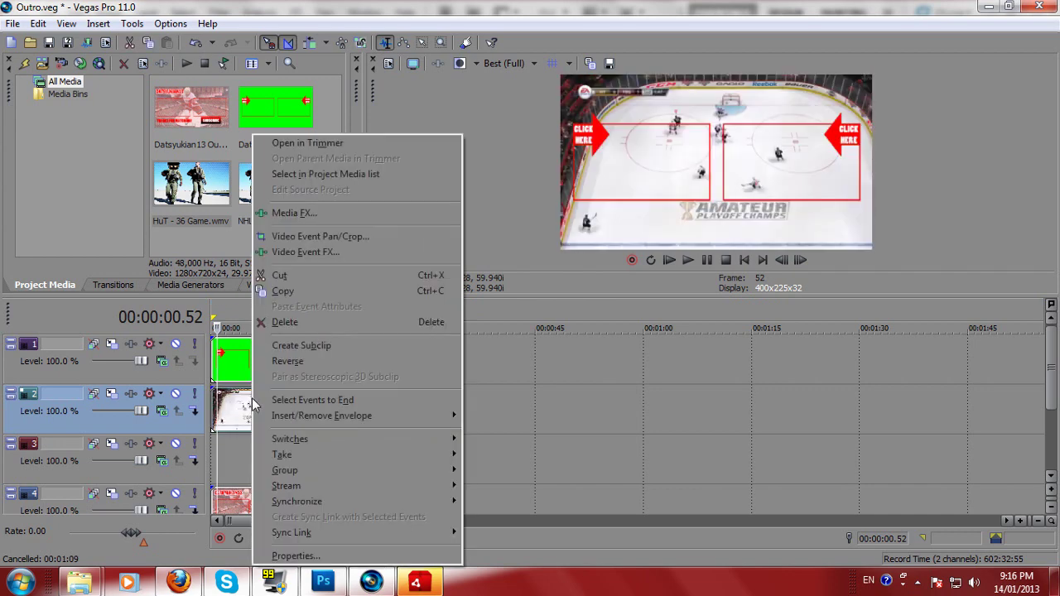
mouse_move(305, 447)
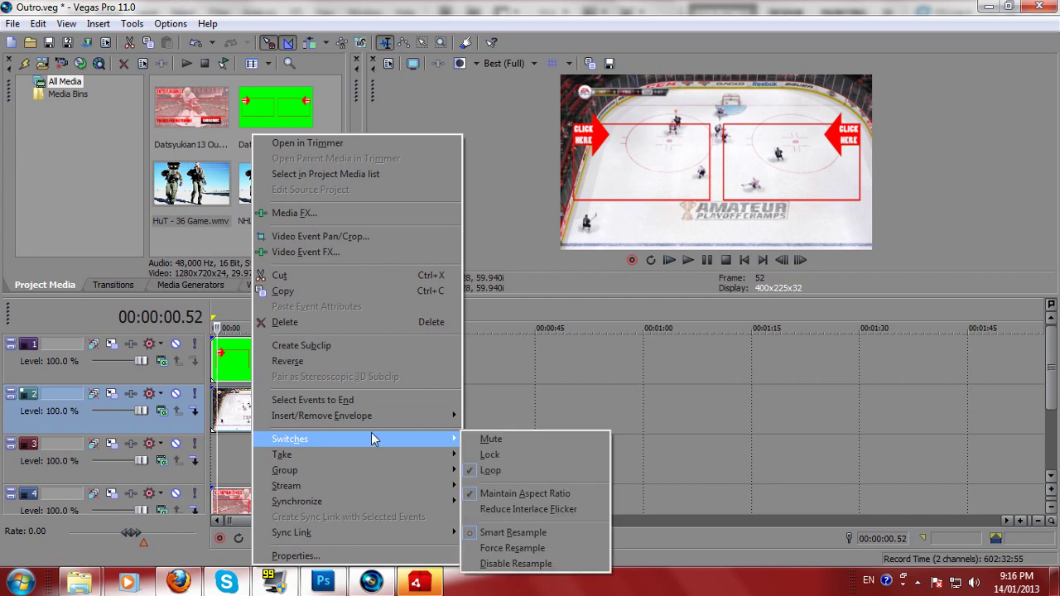
click(536, 564)
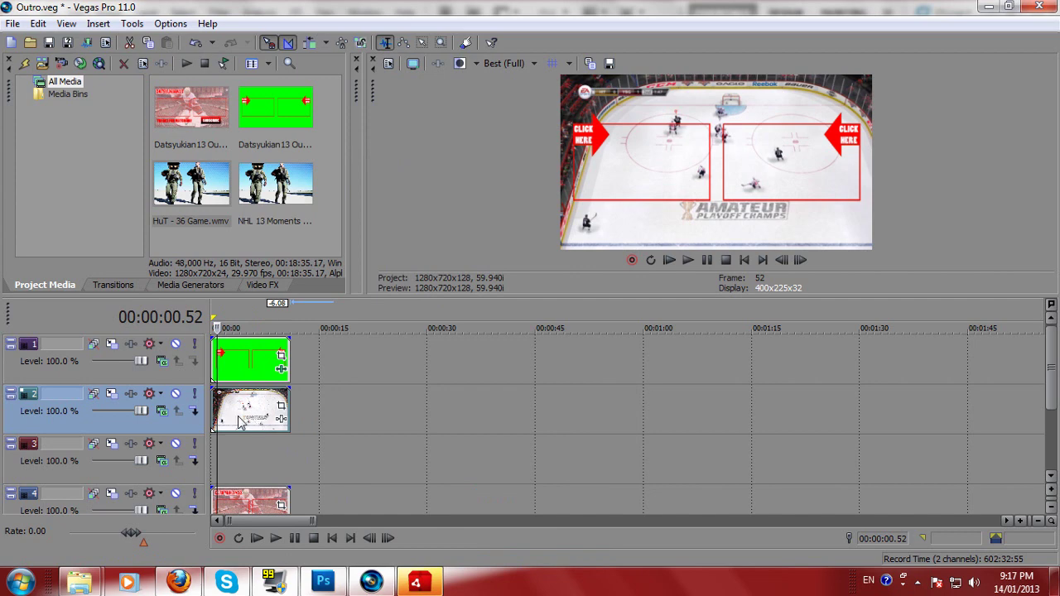
key(space)
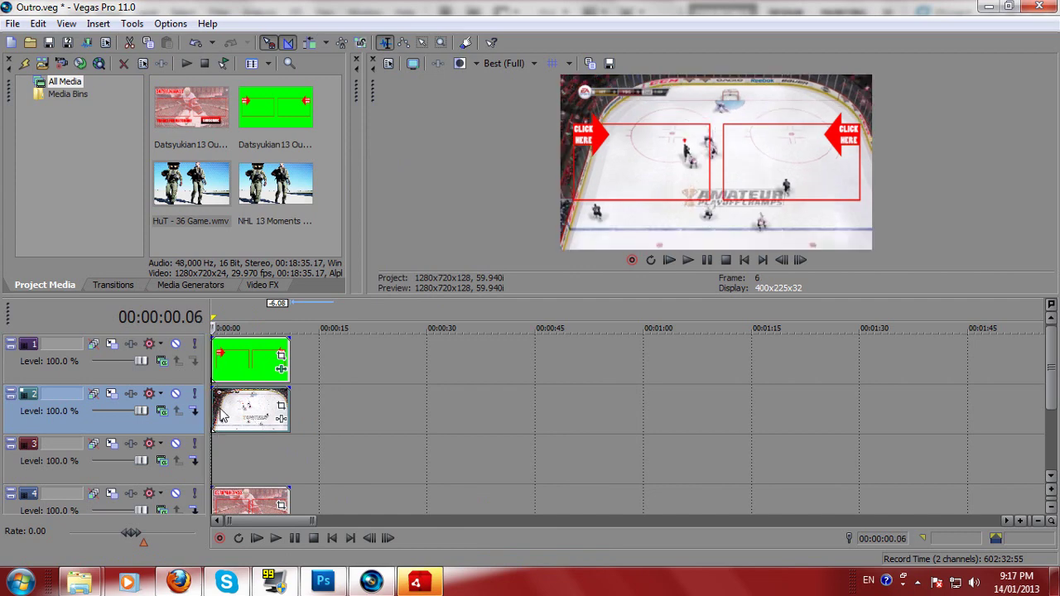
Switch the HuT - 36 Game clip back to Smart Resample and play it for comparison
right_click(222, 416)
mouse_move(287, 437)
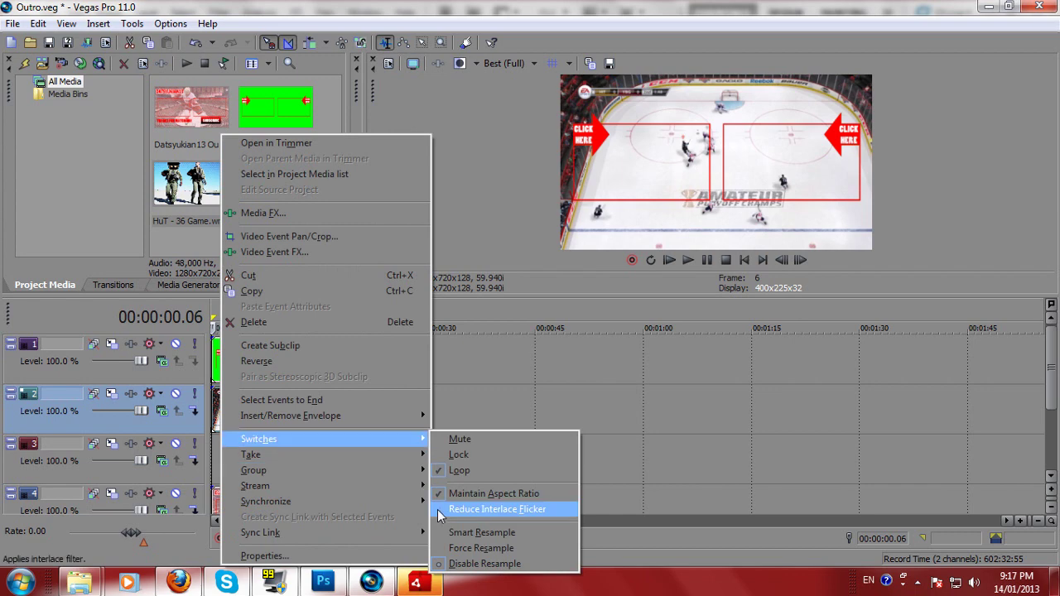
click(457, 532)
key(space)
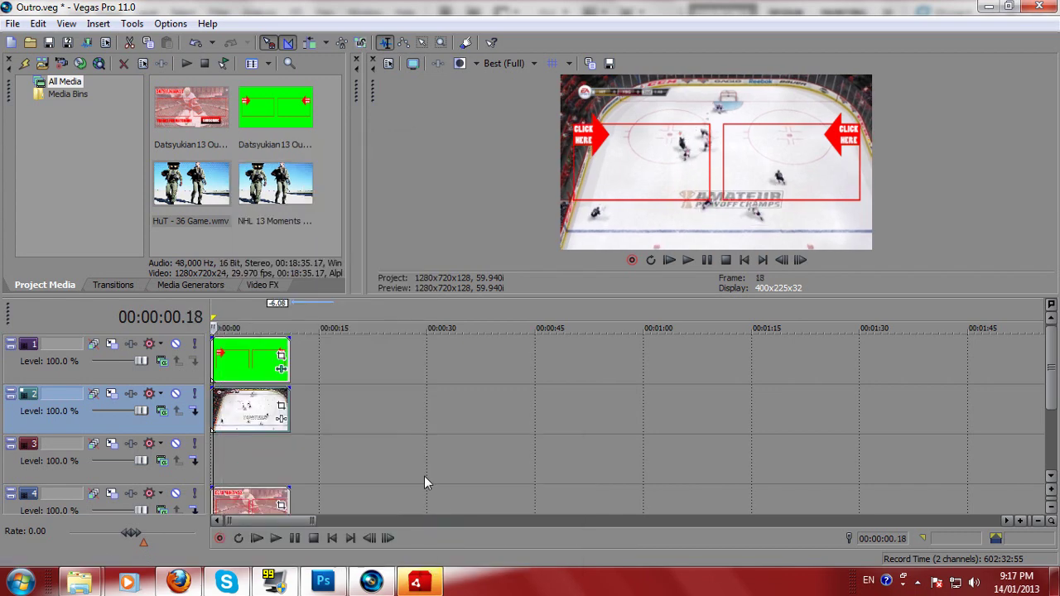
key(Return)
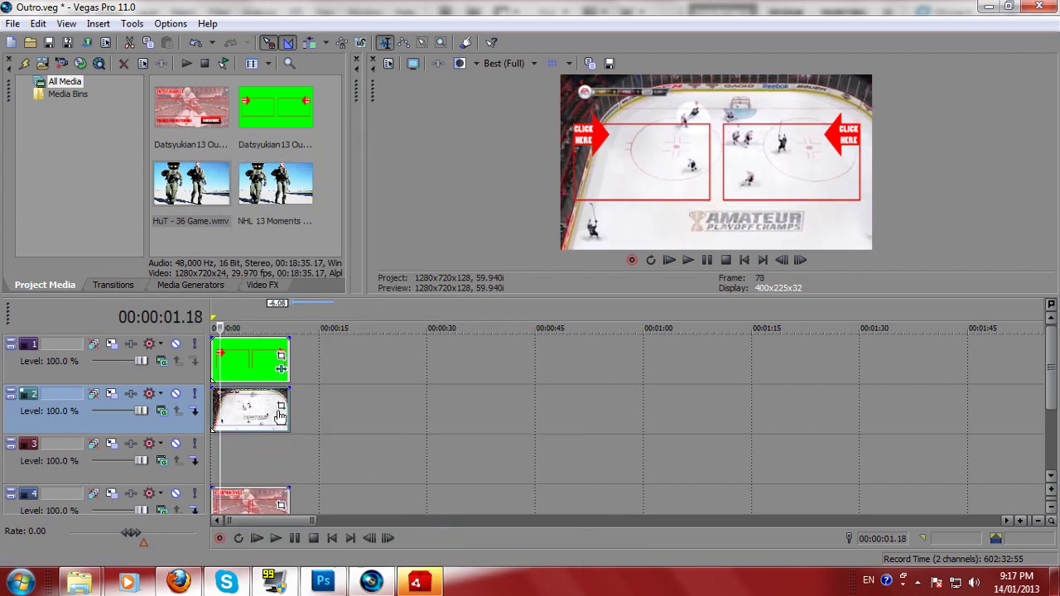
Set the HuT - 36 Game clip to Disable Resample and return the playback cursor to 00:00:00.00
right_click(257, 407)
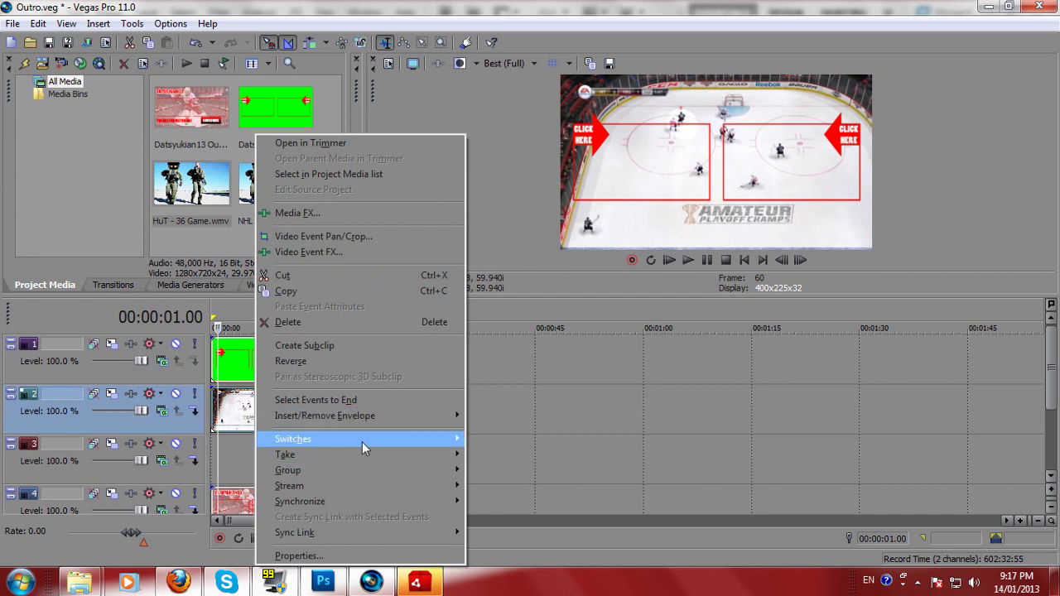
mouse_move(362, 442)
click(530, 566)
key(Left)
key(Left)
key(Left)
key(Left)
key(Left)
key(Left)
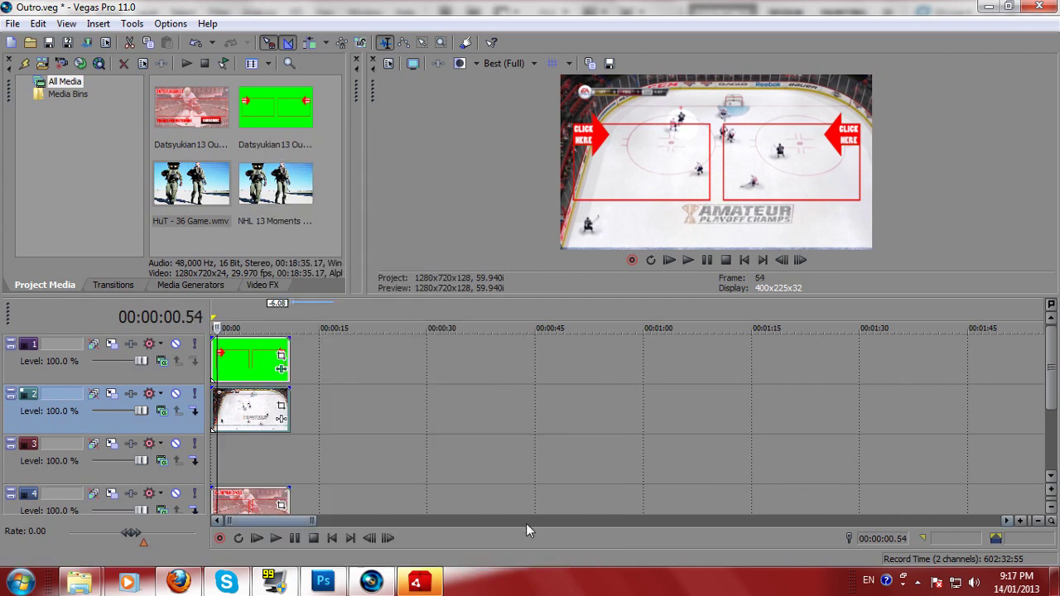
key(Left)
key(Left)
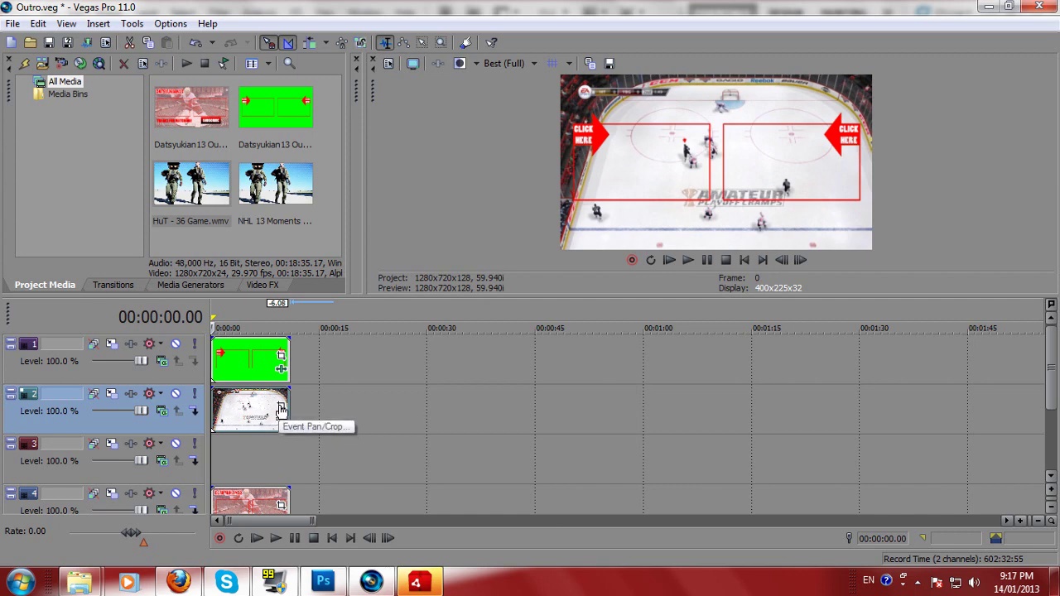
Enlarge the track 2 clip's Pan/Crop frame to about 3,100 × 1,744 and make the video preview larger and unobstructed
click(280, 409)
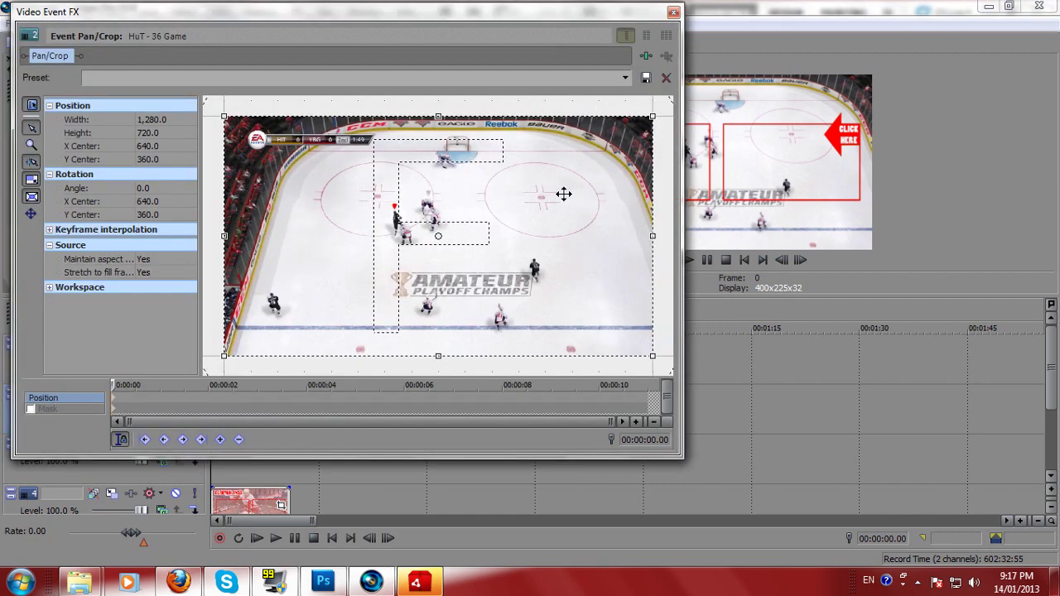
scroll(563, 194, down, 4)
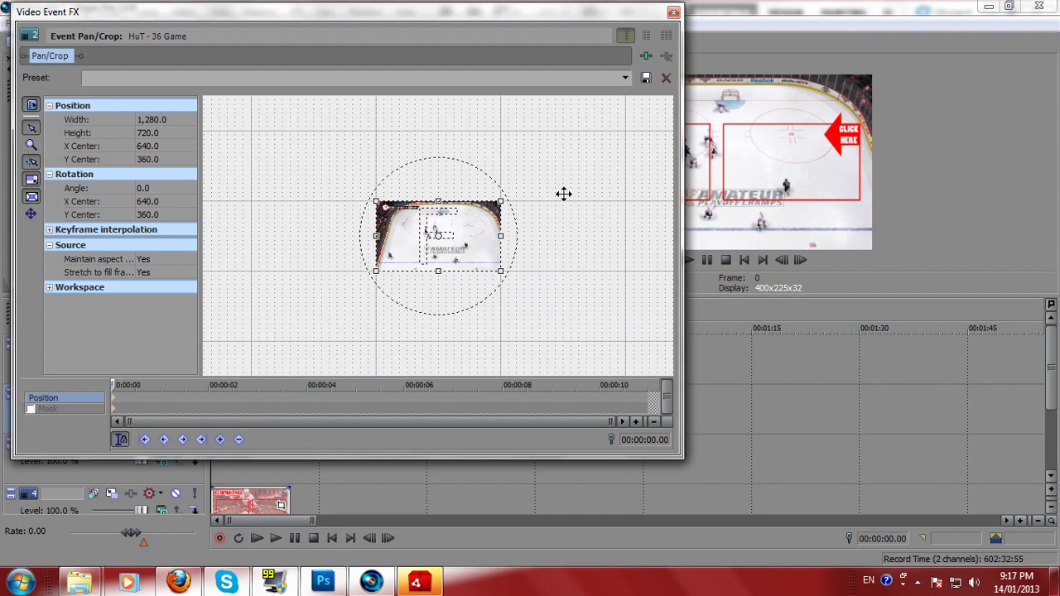
drag(503, 201, 736, 236)
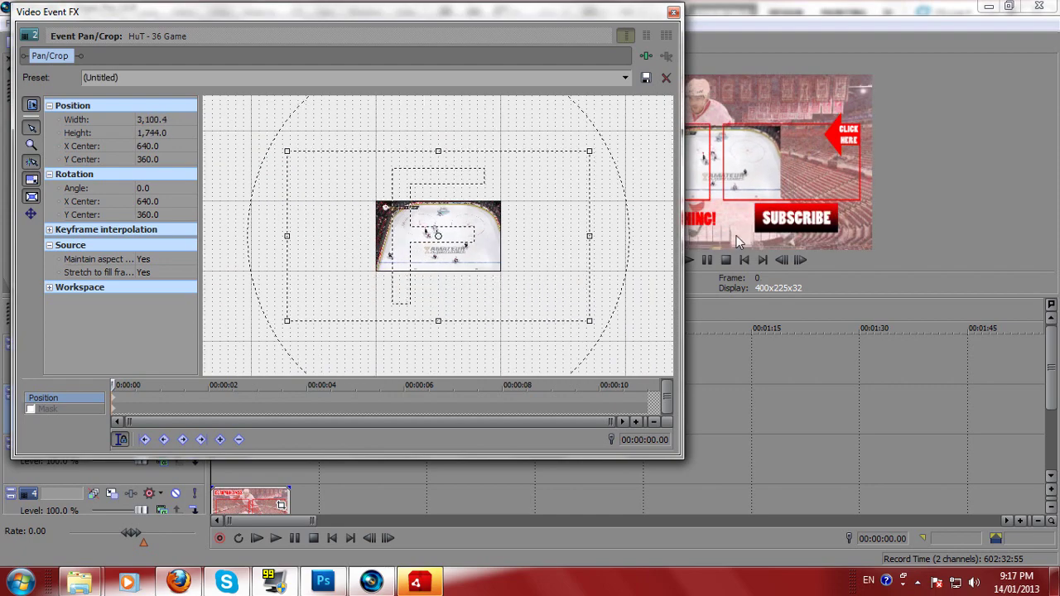
drag(805, 295, 818, 448)
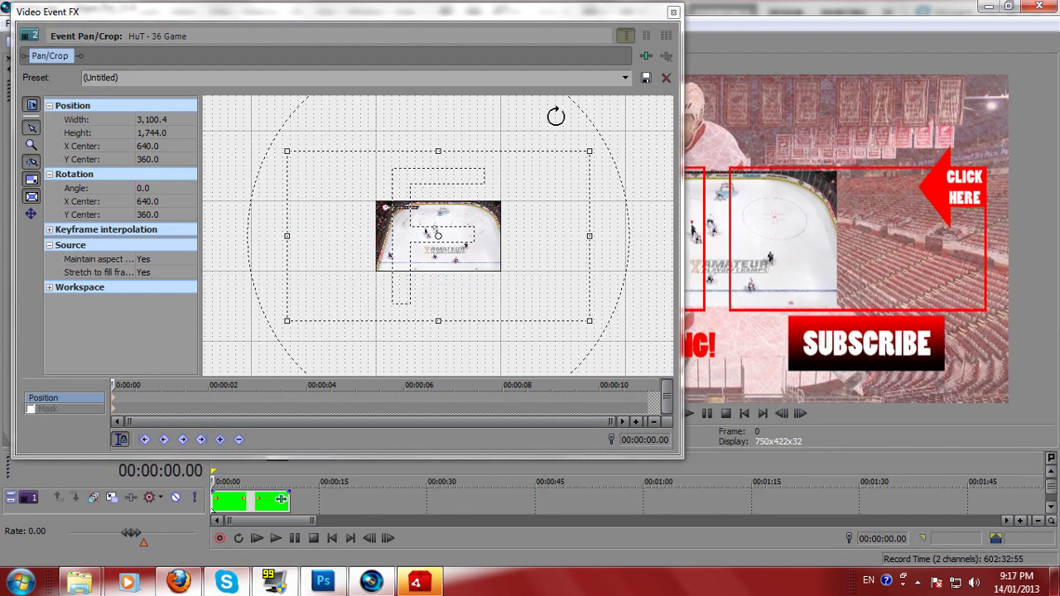
drag(540, 18, 304, 6)
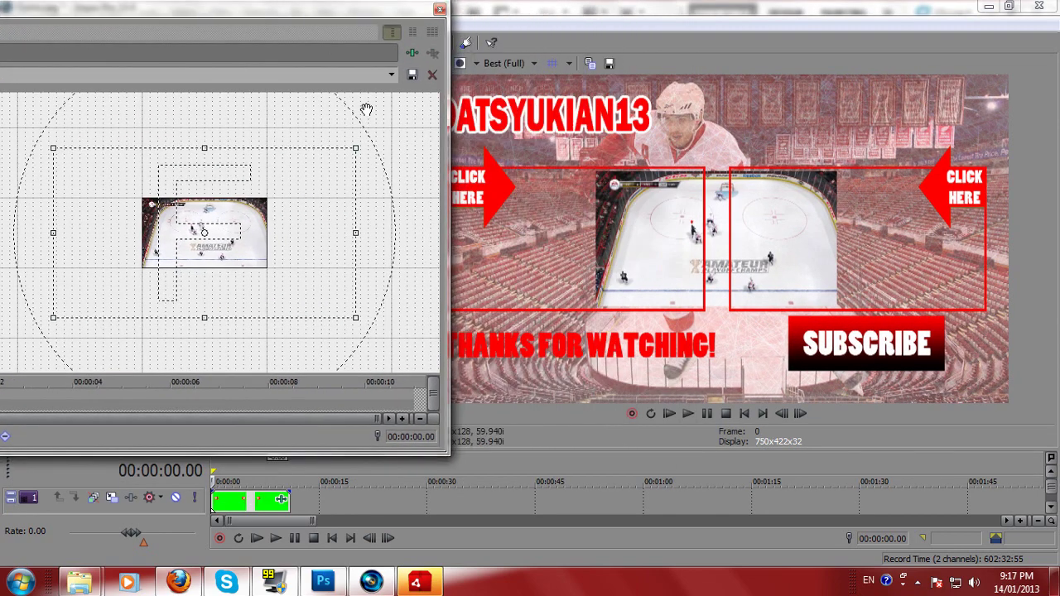
Reduce the crop frame slightly and shift it horizontally so the gameplay sits inside the left click-here frame
mouse_move(356, 149)
mouse_down()
mouse_move(346, 156)
mouse_move(356, 154)
mouse_up()
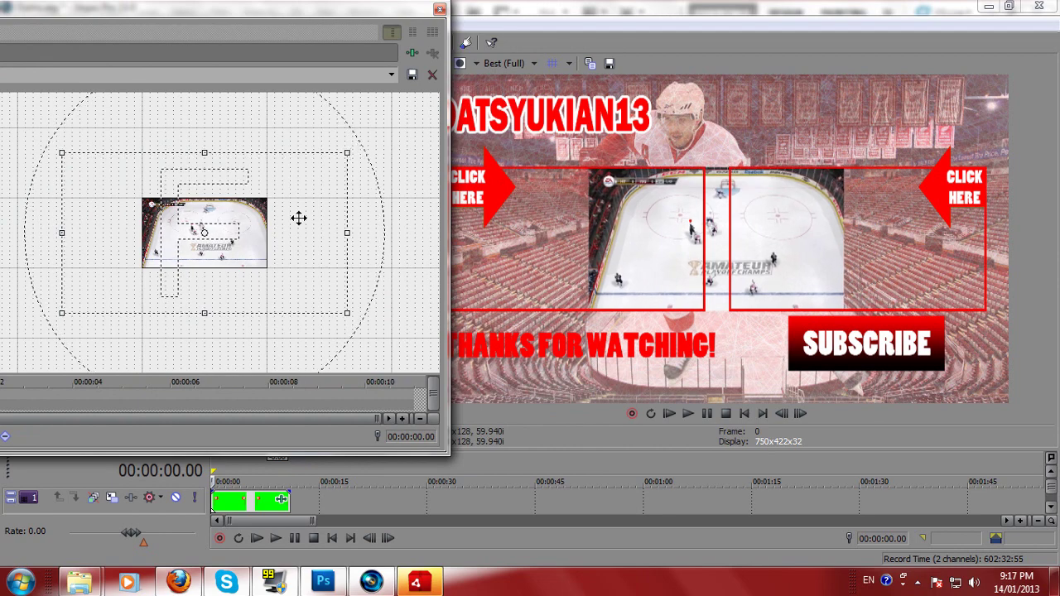
drag(350, 155, 354, 152)
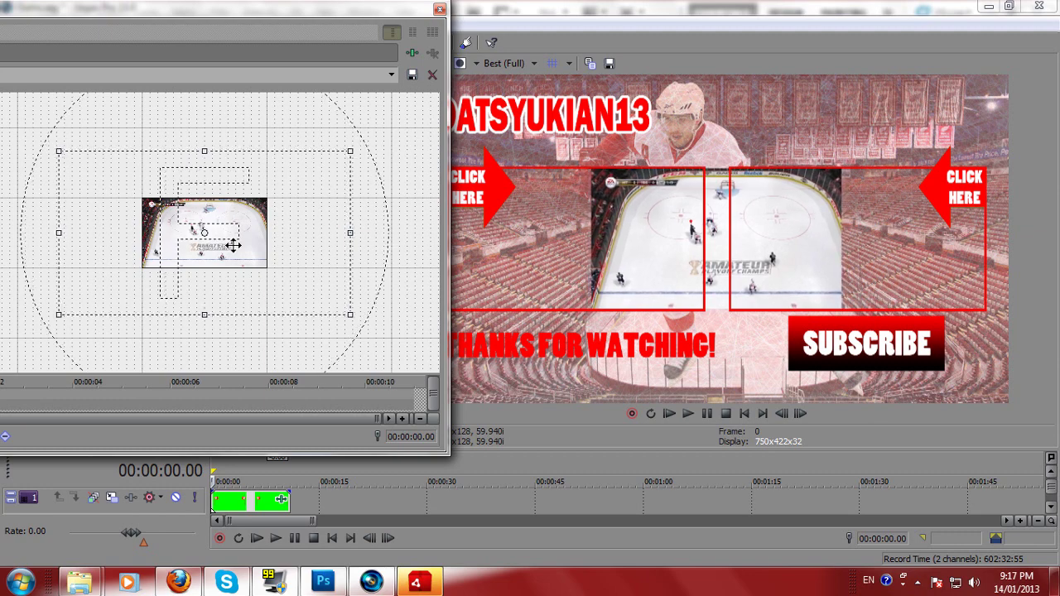
drag(285, 246, 365, 247)
drag(247, 276, 234, 275)
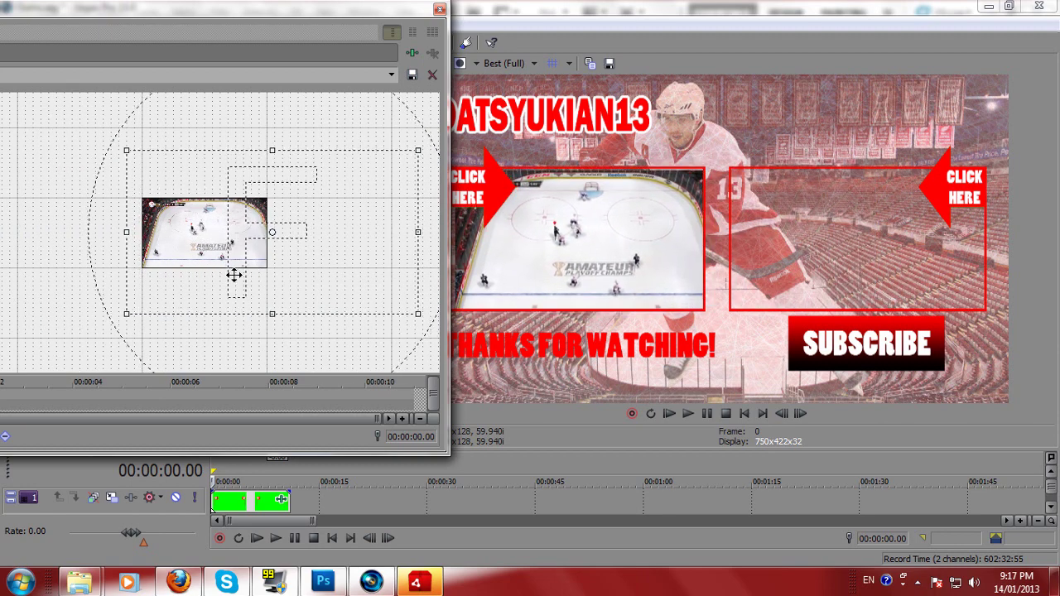
Nudge the crop frame horizontally to fine-tune the gameplay's alignment with the left click-here frame
key(ctrl+z)
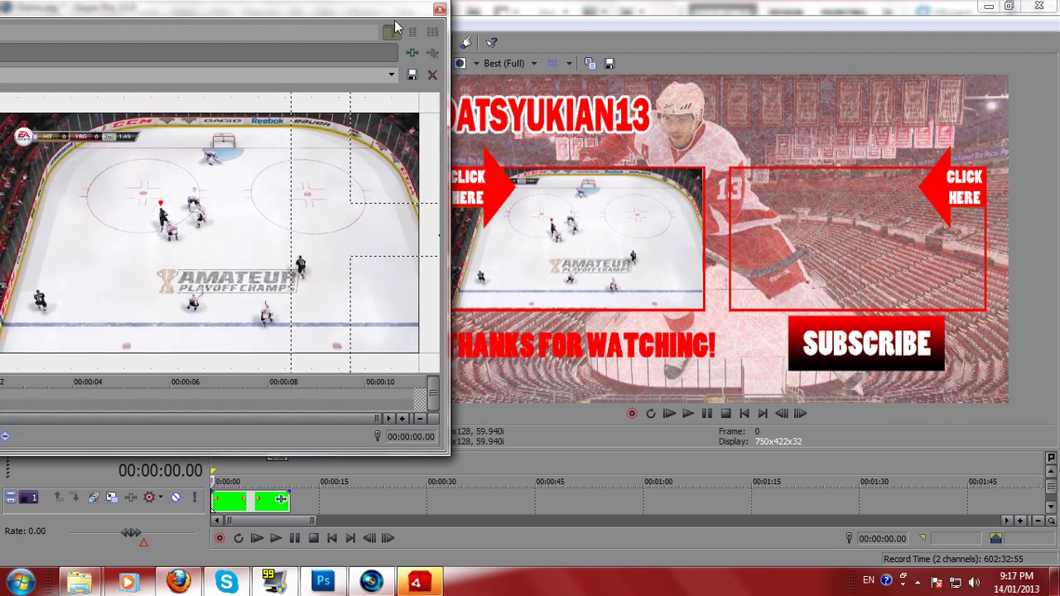
drag(296, 22, 197, 18)
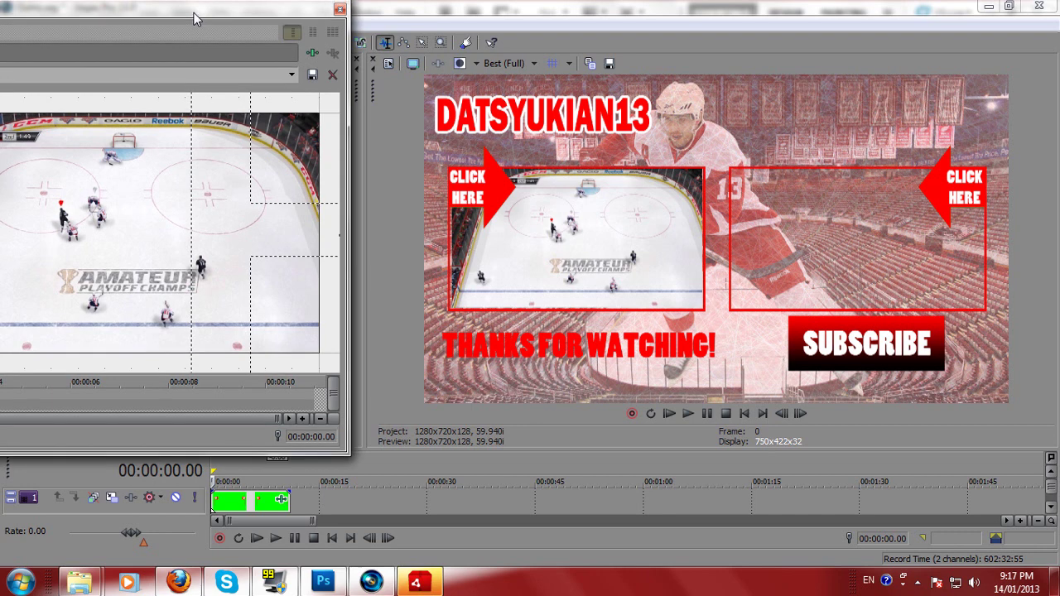
key(Left)
key(Left)
key(Left)
key(Left)
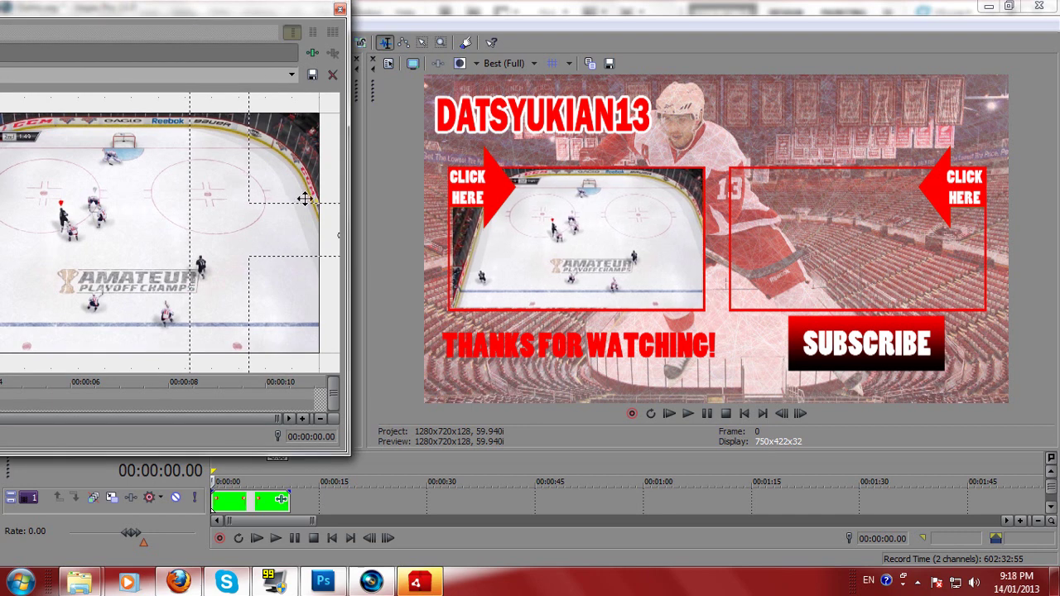
Resize the crop frame to 2,929.8 × 1,648.0 and nudge its center to X 1,339.3, Y 360.0
scroll(305, 199, down, 6)
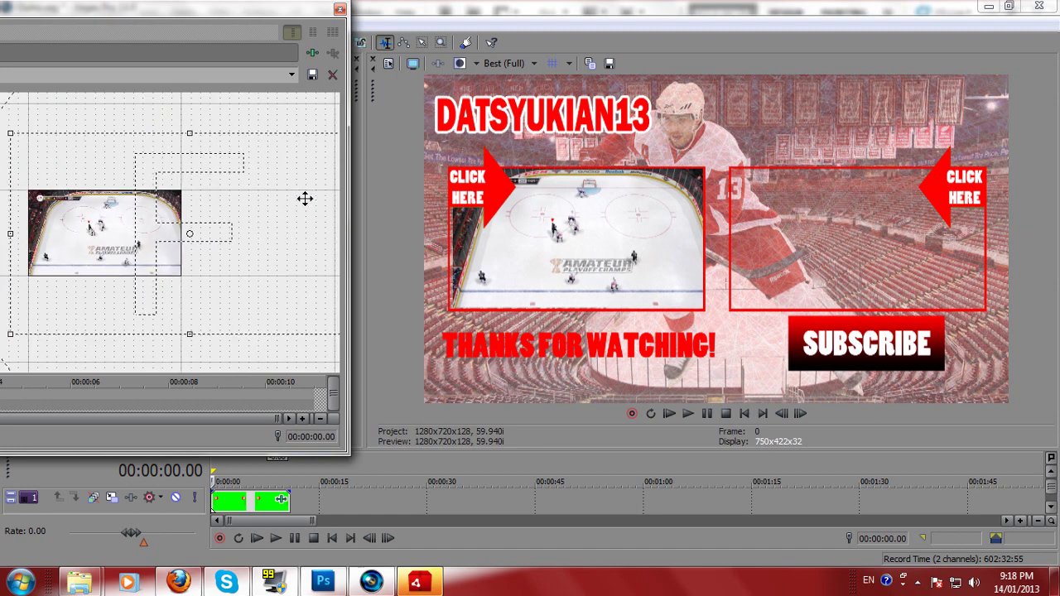
drag(318, 153, 317, 154)
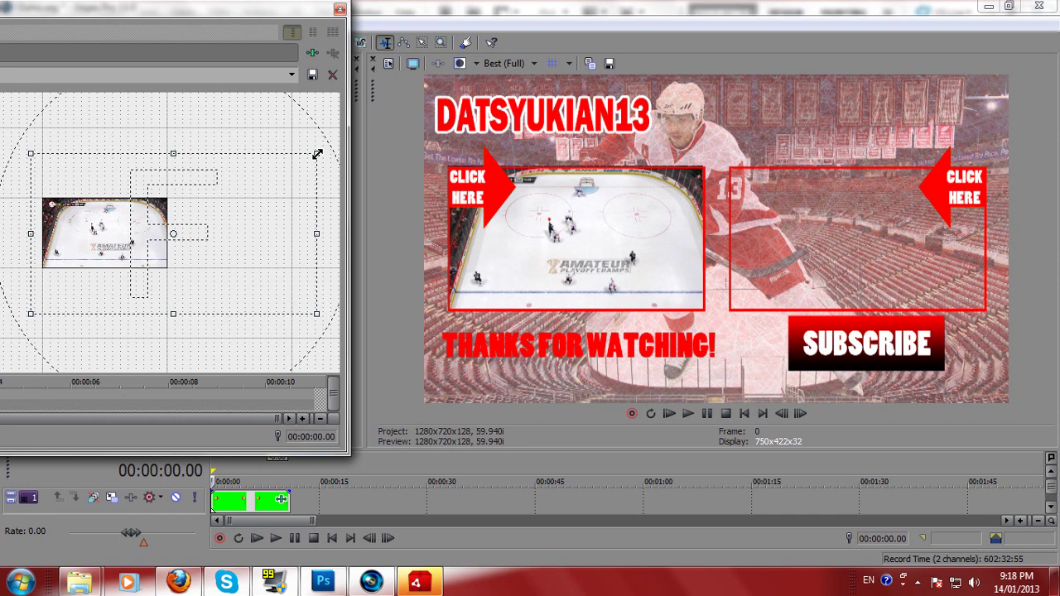
key(Up)
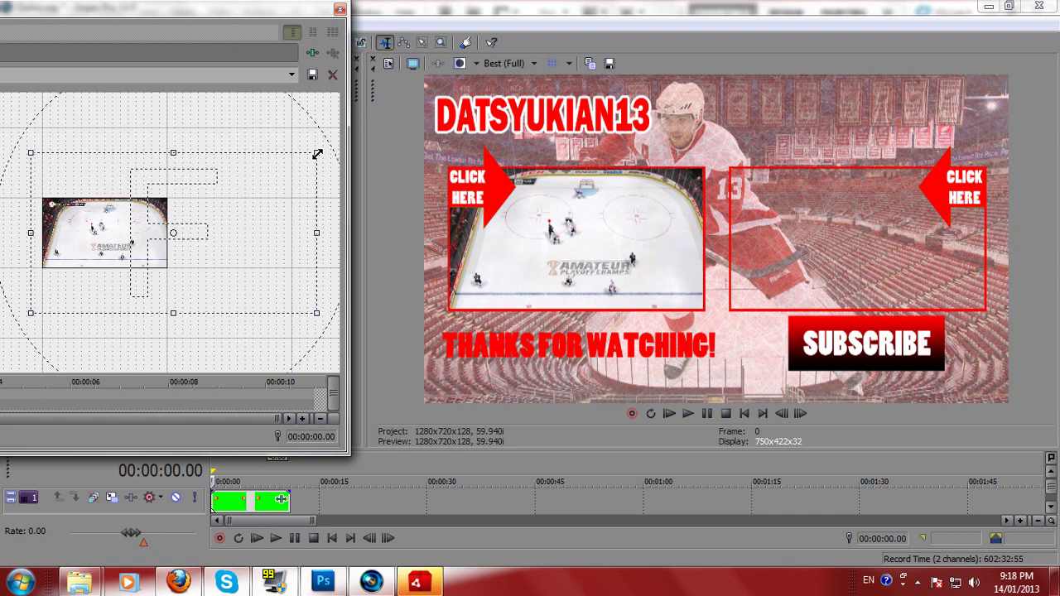
key(Left)
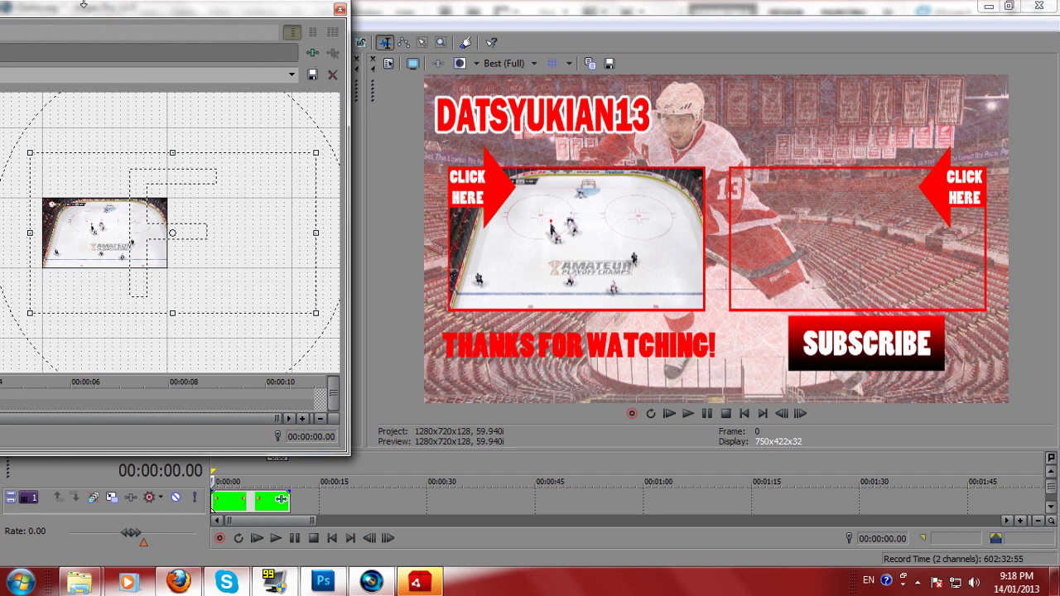
Save the gameplay clip's Pan/Crop framing as a preset named OutroLeft and close the Pan/Crop window
drag(100, 8, 460, 19)
click(208, 78)
text(OutroLeft)
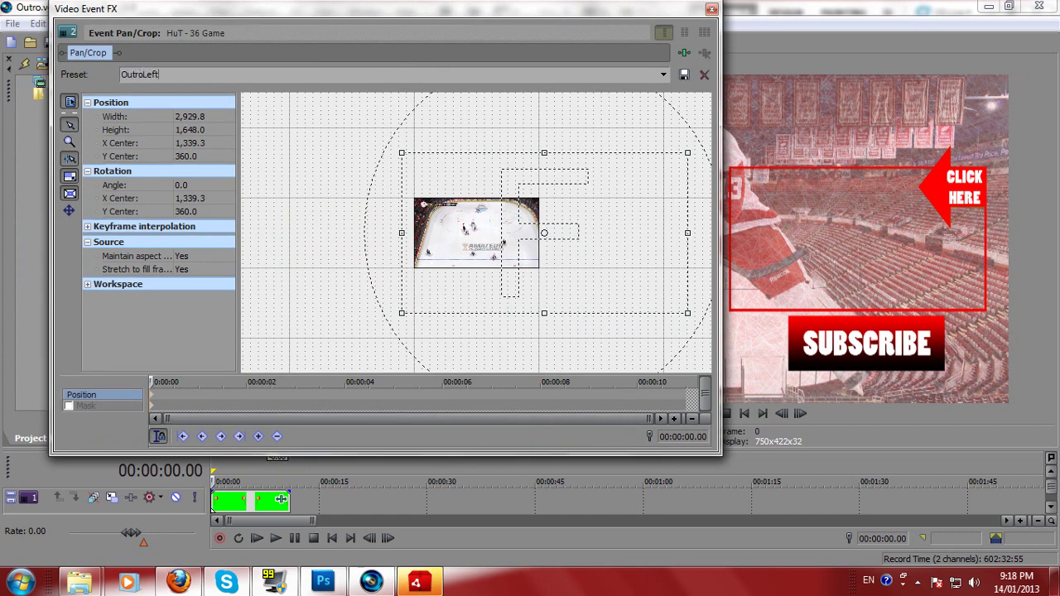
click(683, 74)
click(711, 9)
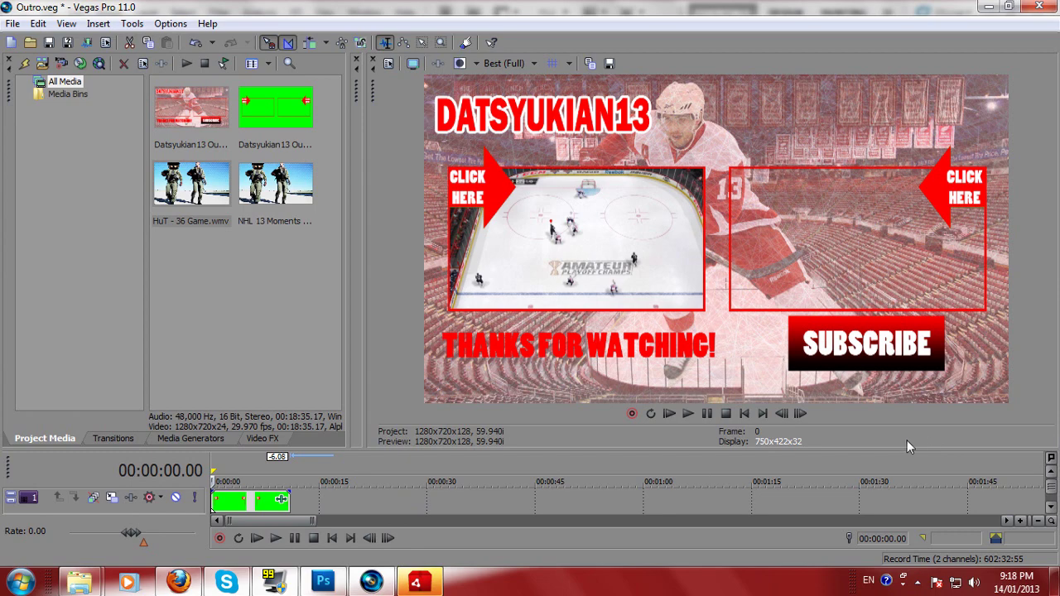
Move the first gameplay clip down to track 3 and place the NHL 13 Moments Live video at the start of track 2
drag(897, 449, 871, 243)
drag(236, 337, 244, 404)
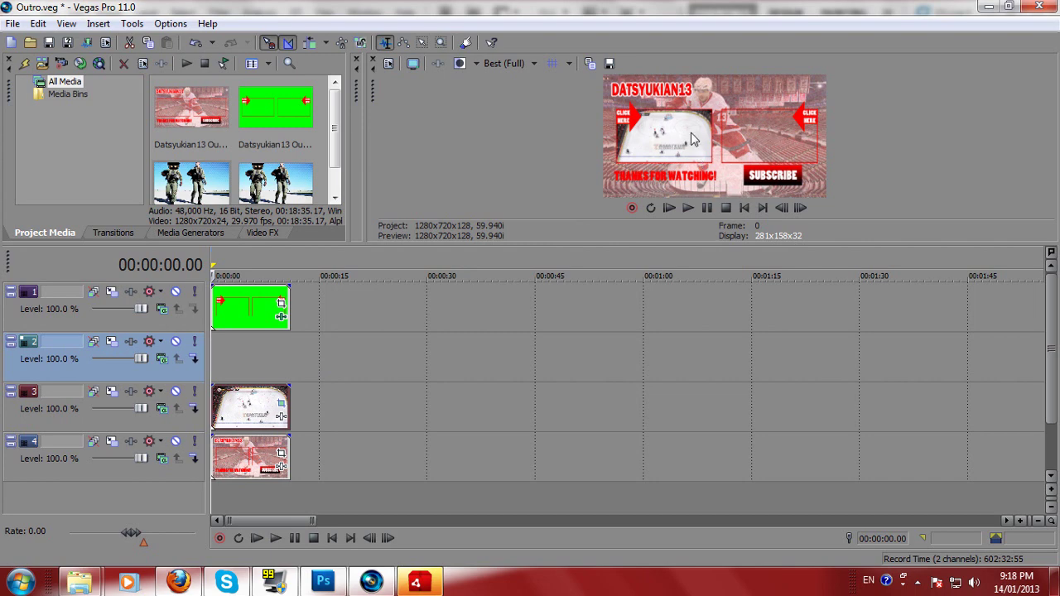
click(276, 182)
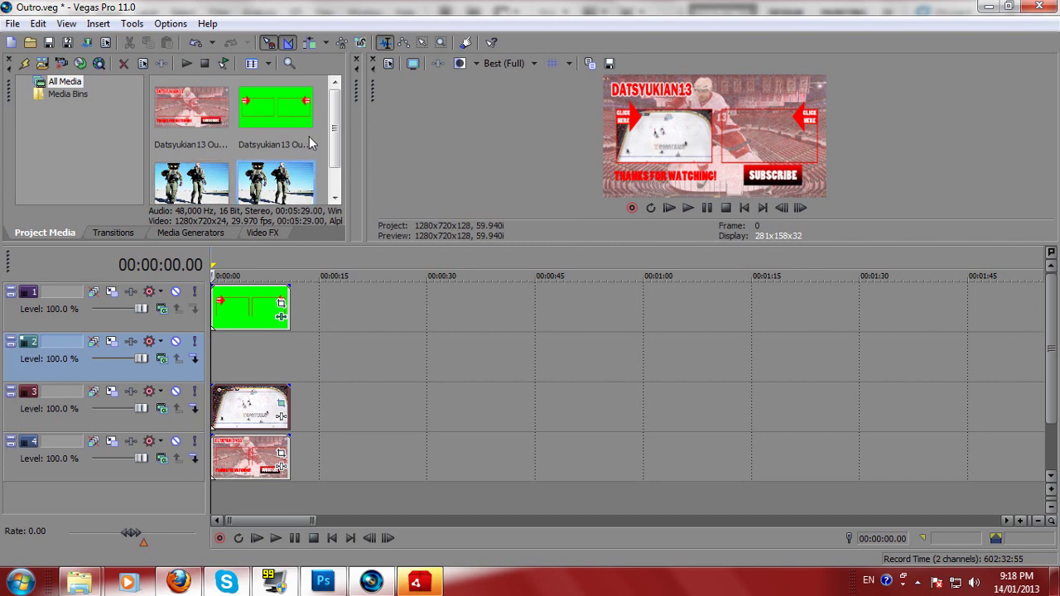
scroll(319, 139, down, 1)
drag(273, 161, 226, 351)
key(Delete)
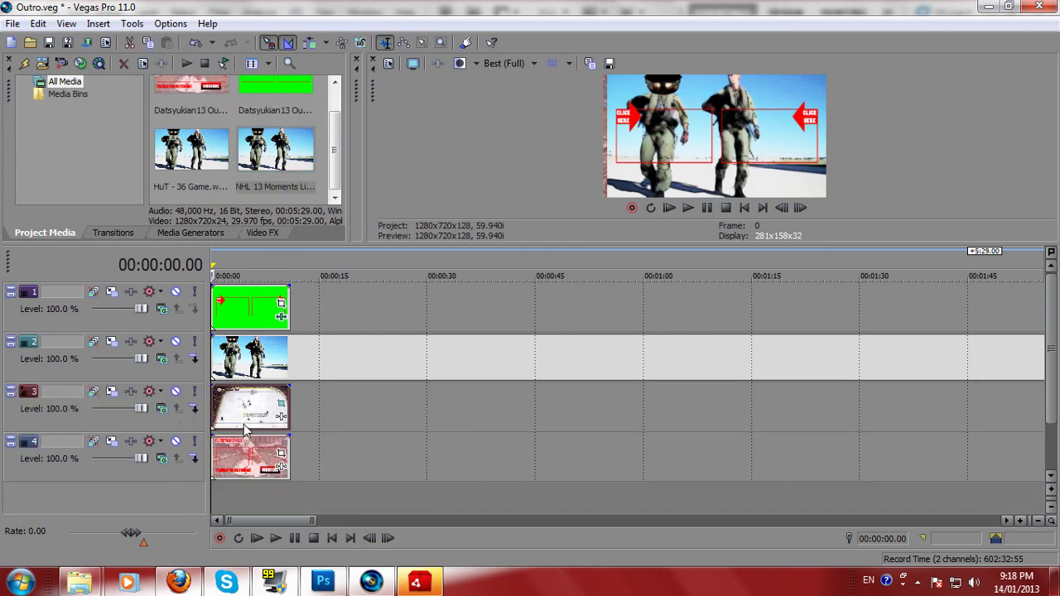
Trim the NHL 13 Moments Live clip to an 11-second gameplay section starting at 0, matching the length of the other tracks
scroll(380, 385, down, 5)
click(393, 375)
click(392, 375)
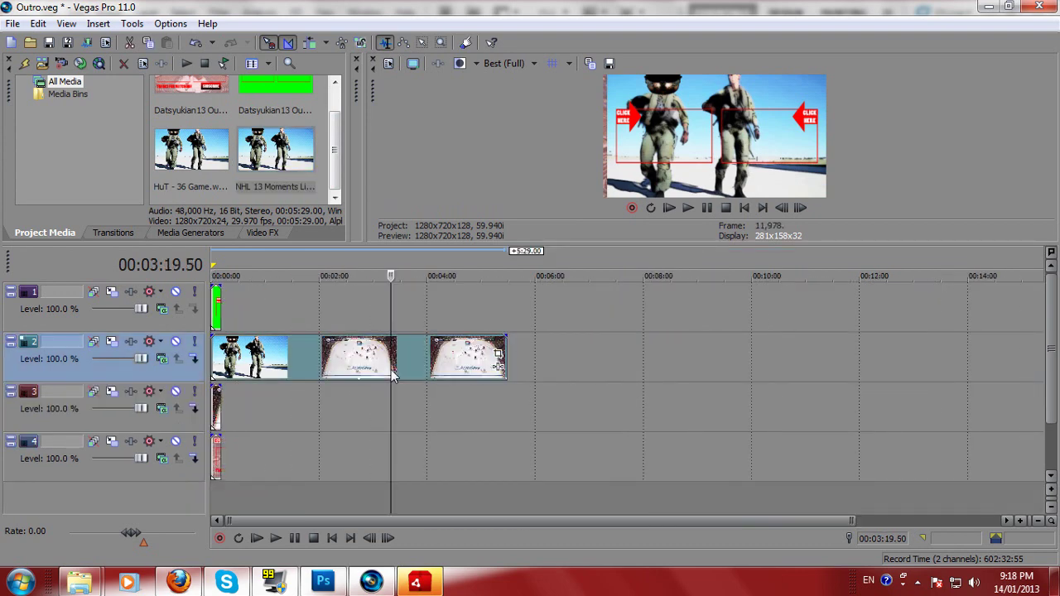
click(339, 365)
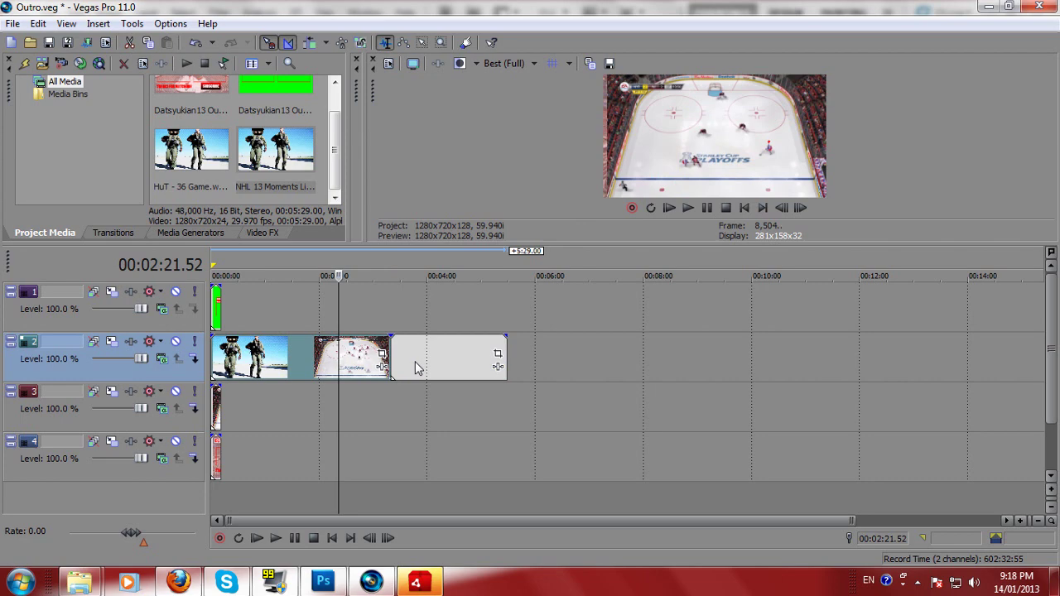
key(Delete)
click(222, 349)
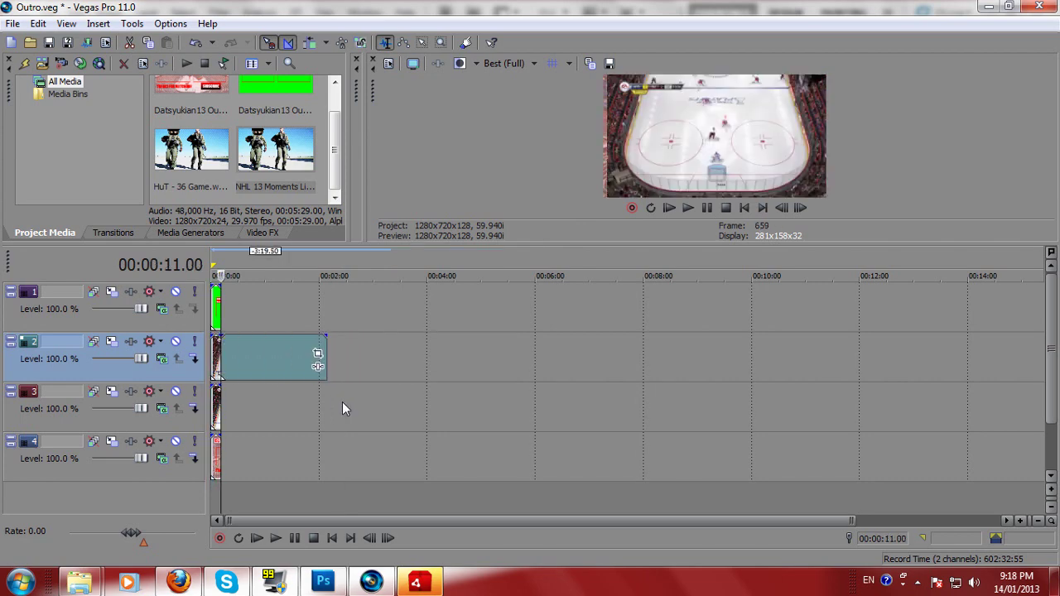
key(Delete)
scroll(250, 363, up, 12)
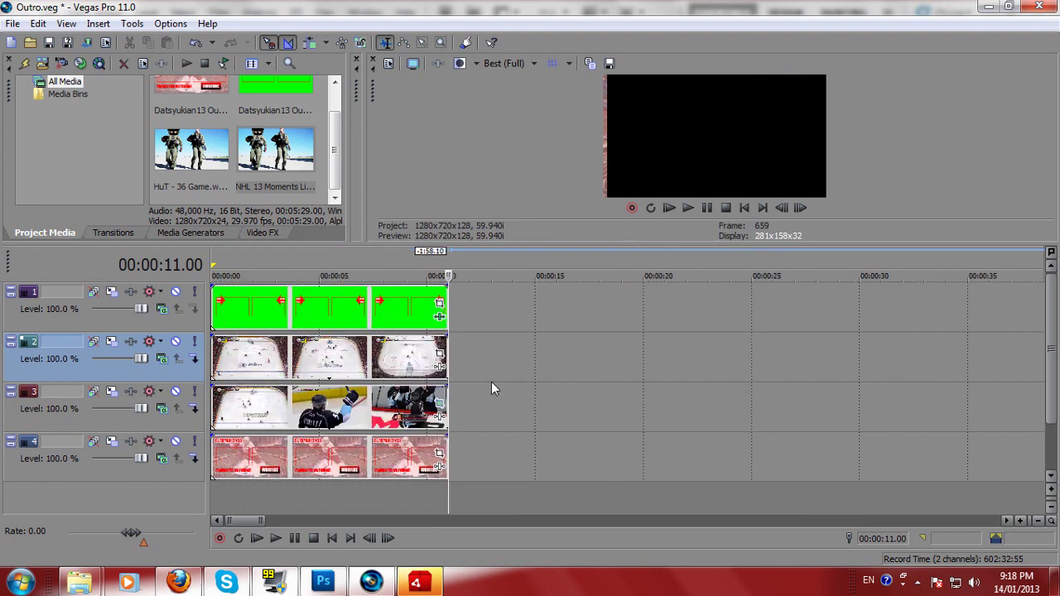
Apply the OutroLeft Pan/Crop preset to the NHL 13 Moments Live clip on track 2
click(212, 347)
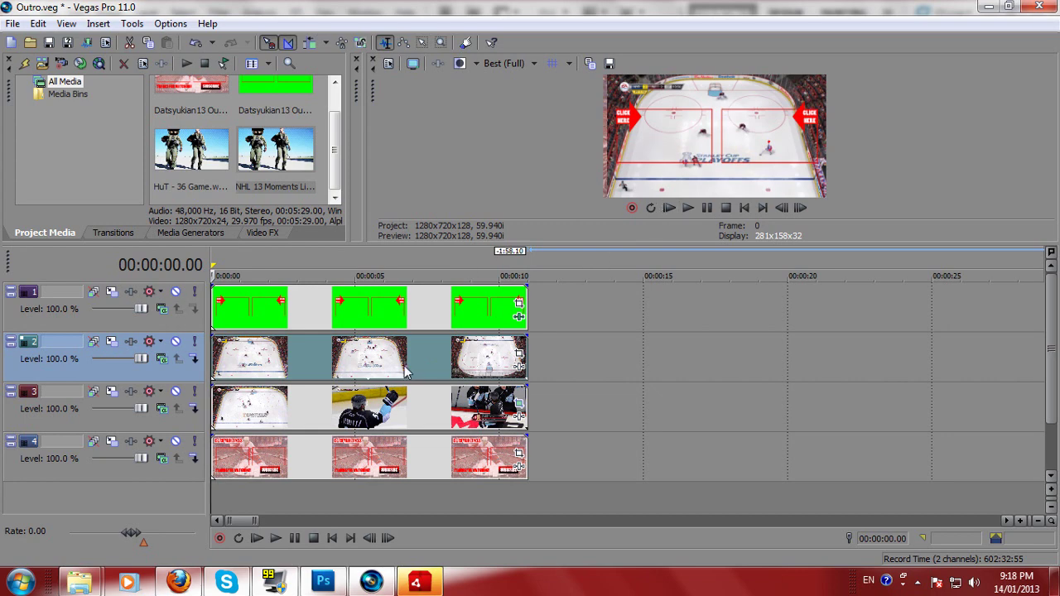
drag(550, 245, 554, 221)
click(518, 331)
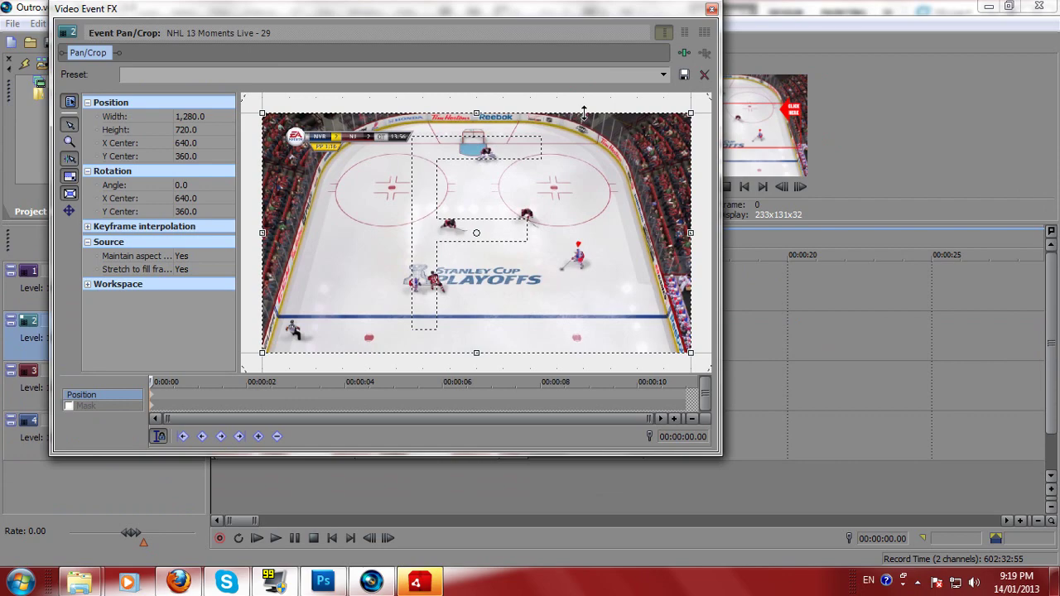
click(663, 76)
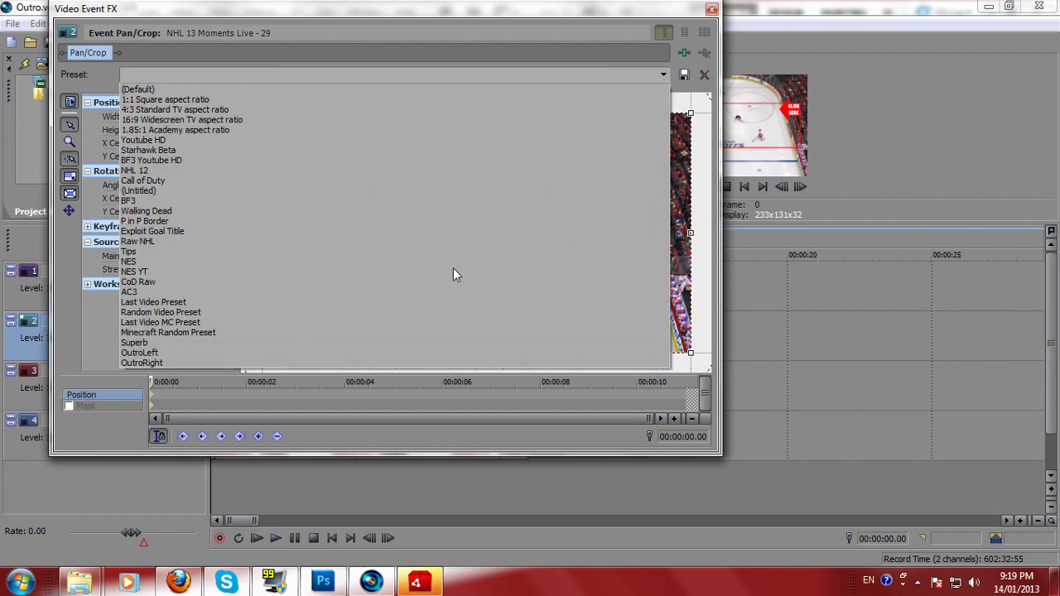
click(350, 353)
With the preview enlarged and unobstructed, shift the track 2 clip's crop frame left until its gameplay fills the right click-here frame
drag(682, 15, 722, 17)
drag(807, 222, 835, 399)
drag(619, 13, 370, 23)
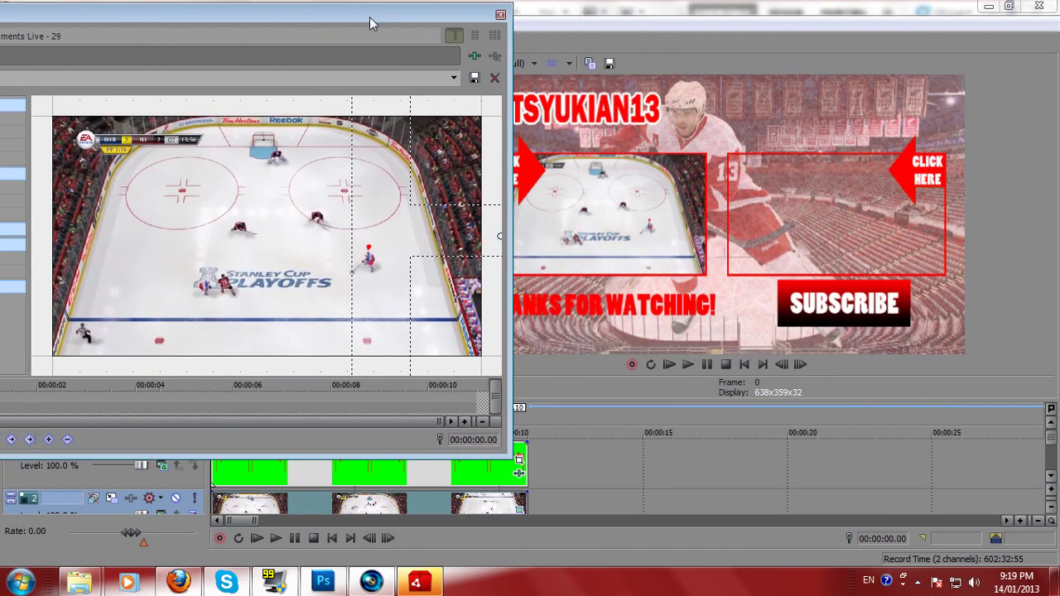
key(Left)
key(Left)
key(Left)
key(Left)
key(Left)
key(Left)
key(Left)
key(Left)
key(Left)
key(Left)
key(Left)
key(Left)
key(Left)
key(Left)
key(Left)
key(Left)
key(Left)
key(Left)
key(Left)
key(Left)
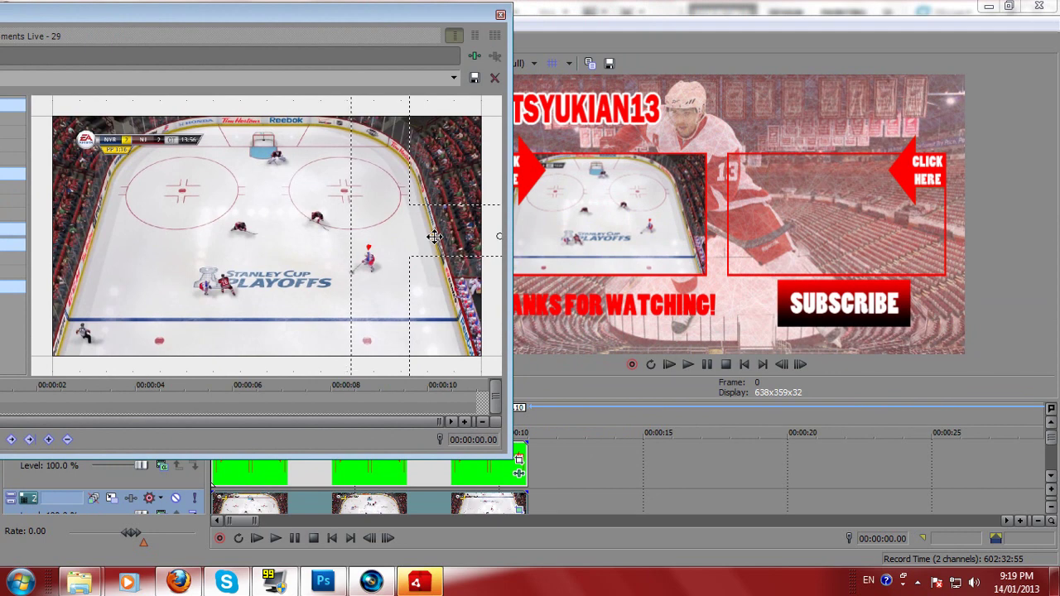
key(Left)
key(Left)
key(Left)
key(Left)
key(Left)
key(Left)
key(Left)
key(Left)
key(Left)
key(Left)
key(Left)
key(Left)
key(Left)
key(Left)
key(Left)
key(Left)
key(Left)
key(Left)
key(Left)
key(Left)
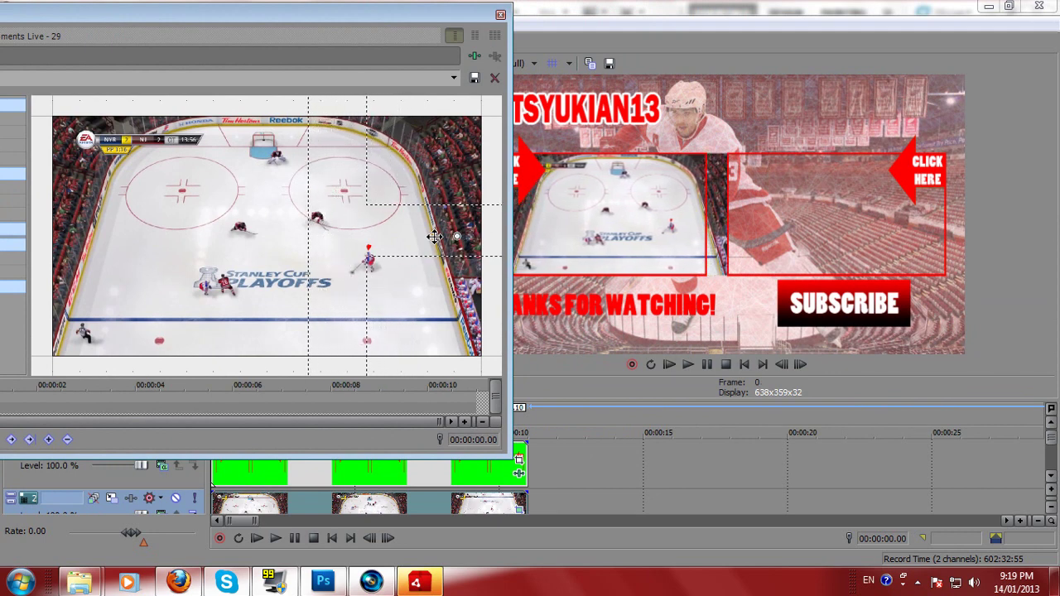
key(Left)
key(Left)
key(Left)
key(Left)
key(Left)
key(Left)
key(Left)
key(Left)
key(Left)
key(Left)
key(Left)
key(Left)
key(Left)
key(Left)
key(Left)
key(Left)
key(Left)
key(Left)
key(Left)
key(Left)
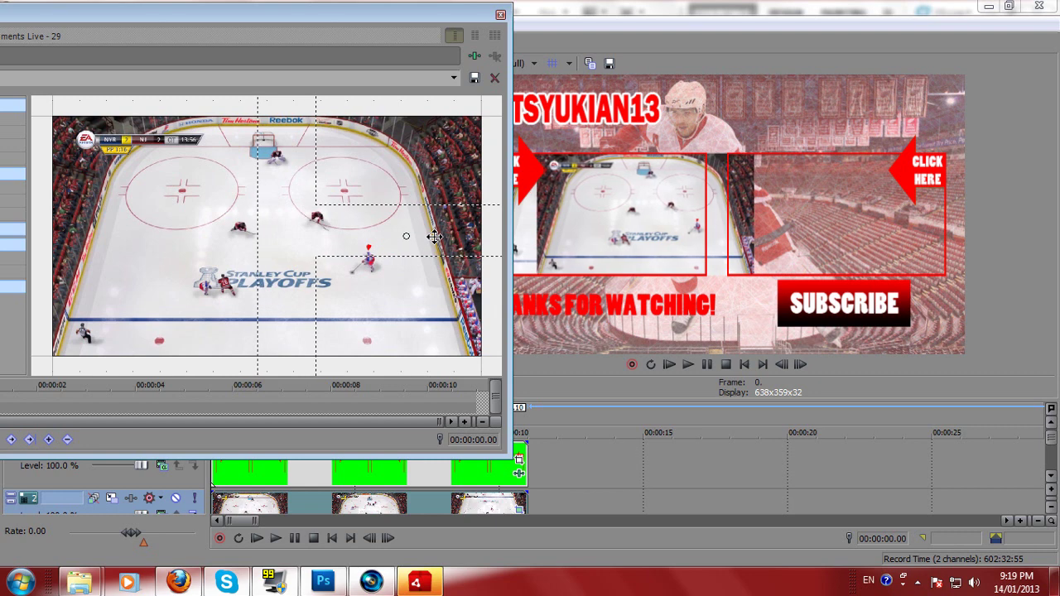
key(Left)
key(Left)
key(Left)
key(Left)
key(Left)
key(Left)
key(Left)
key(Left)
key(Left)
key(Left)
key(Left)
key(Left)
key(Left)
key(Left)
key(Left)
key(Left)
key(Left)
key(Left)
key(Left)
key(Left)
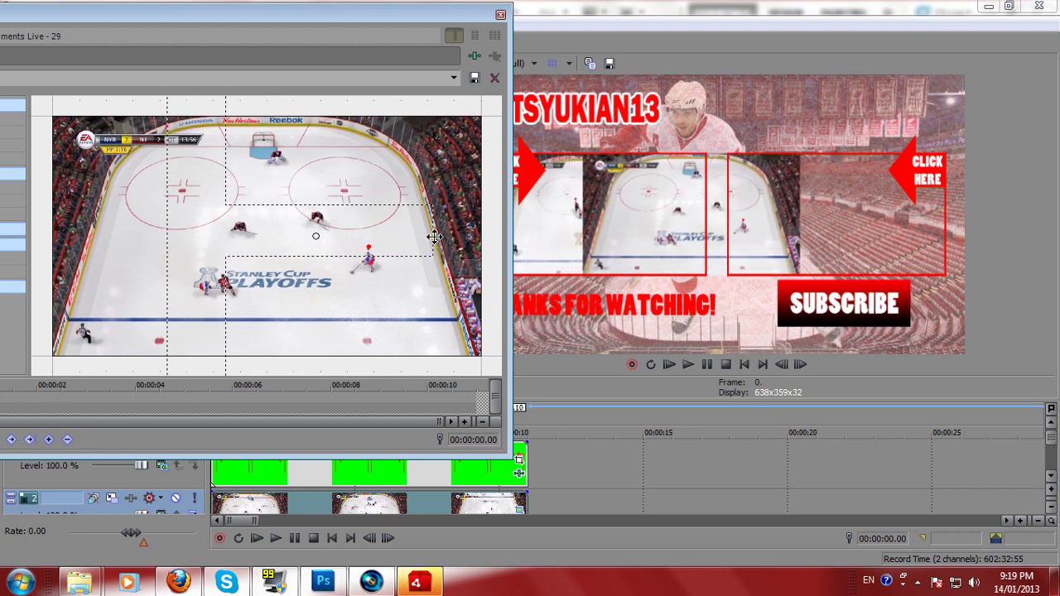
key(Left)
key(Left)
key(Left)
key(Left)
key(Left)
key(Left)
key(Left)
key(Left)
key(Left)
key(Left)
key(Left)
key(Left)
key(Left)
key(Left)
key(Left)
key(Left)
key(Left)
key(Left)
key(Left)
key(Left)
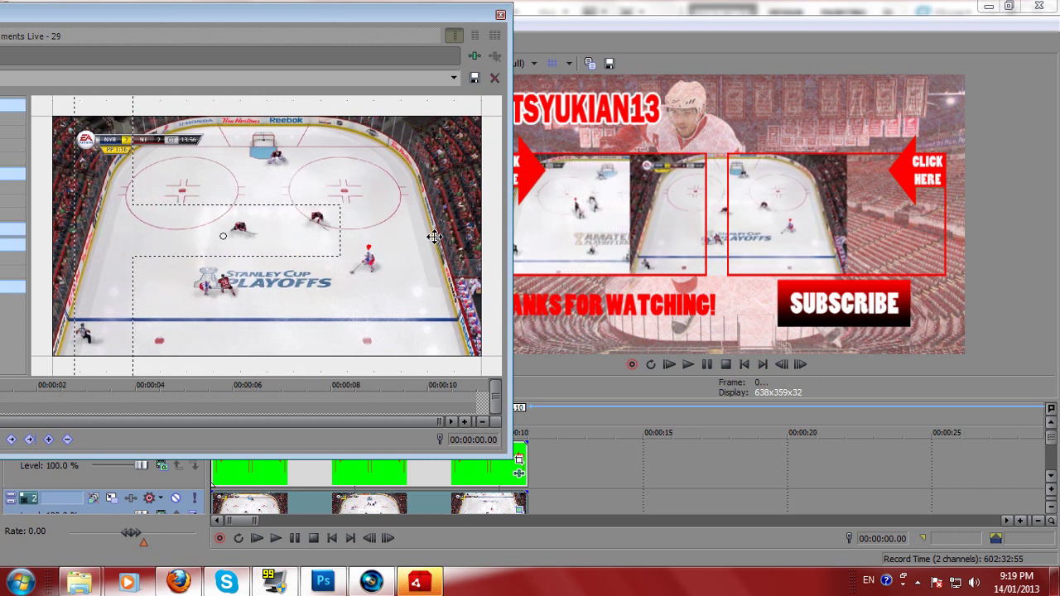
key(Left)
key(Left)
key(Left)
key(Left)
key(Left)
key(Left)
key(Left)
key(Left)
key(Left)
key(Left)
key(Left)
key(Left)
key(Left)
key(Left)
key(Left)
key(Left)
key(Left)
key(Left)
key(Left)
key(Left)
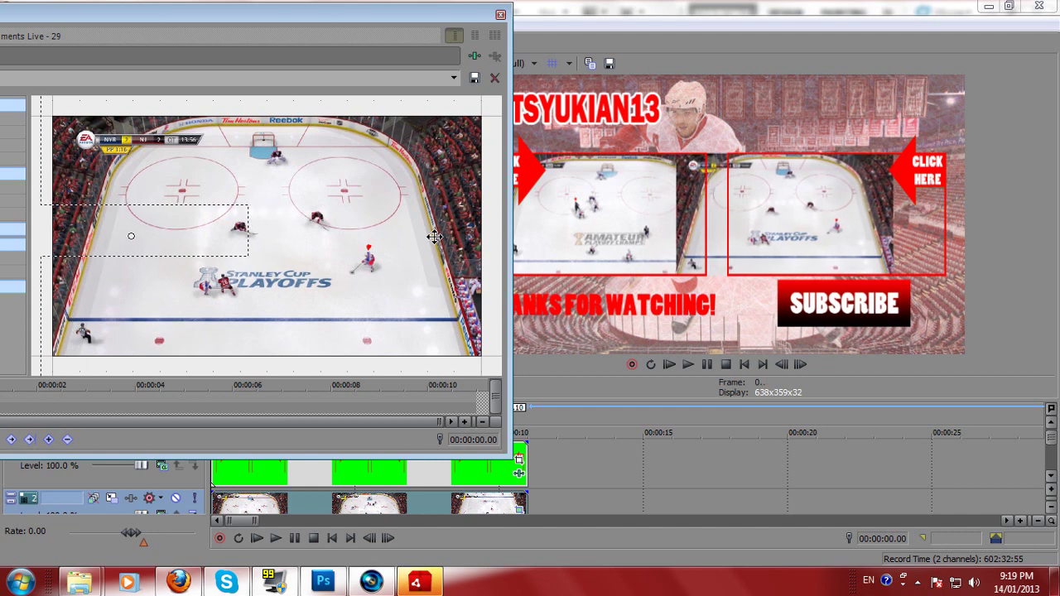
key(Left)
key(Left)
key(Left)
key(Left)
key(Left)
key(Left)
key(Left)
key(Left)
key(Left)
key(Left)
key(Left)
key(Left)
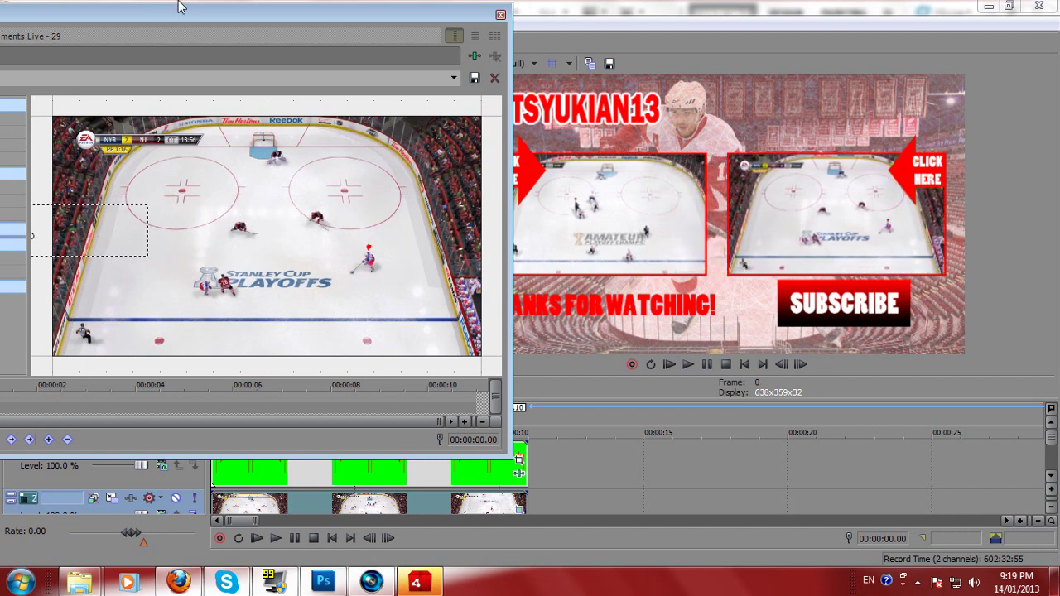
double_click(207, 22)
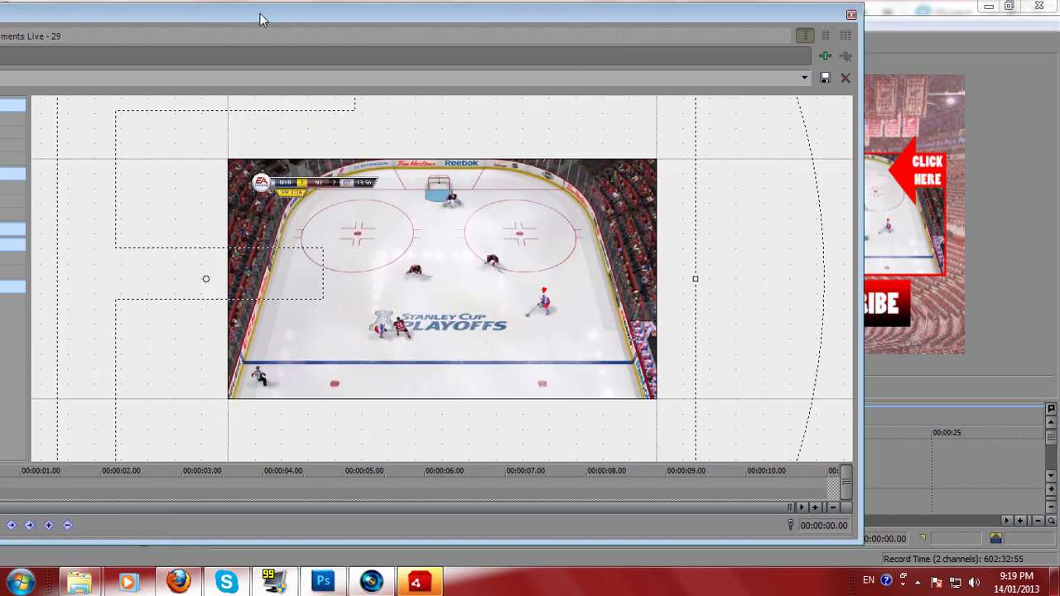
Enter Out in the preset name for the track 2 clip's crop and close its Pan/Crop settings
double_click(260, 18)
drag(259, 18, 438, 15)
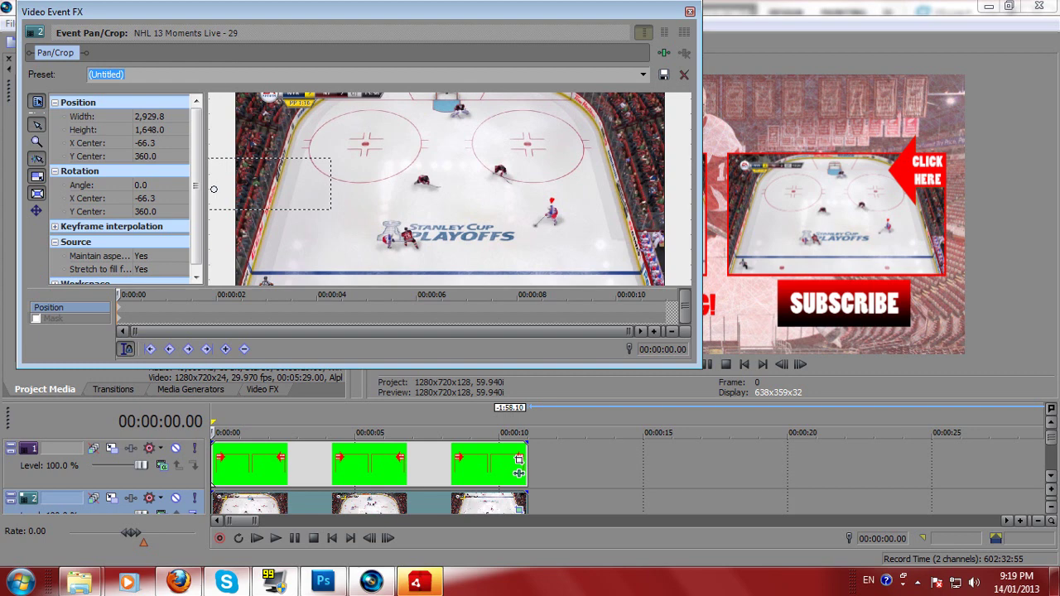
text(Out)
click(690, 12)
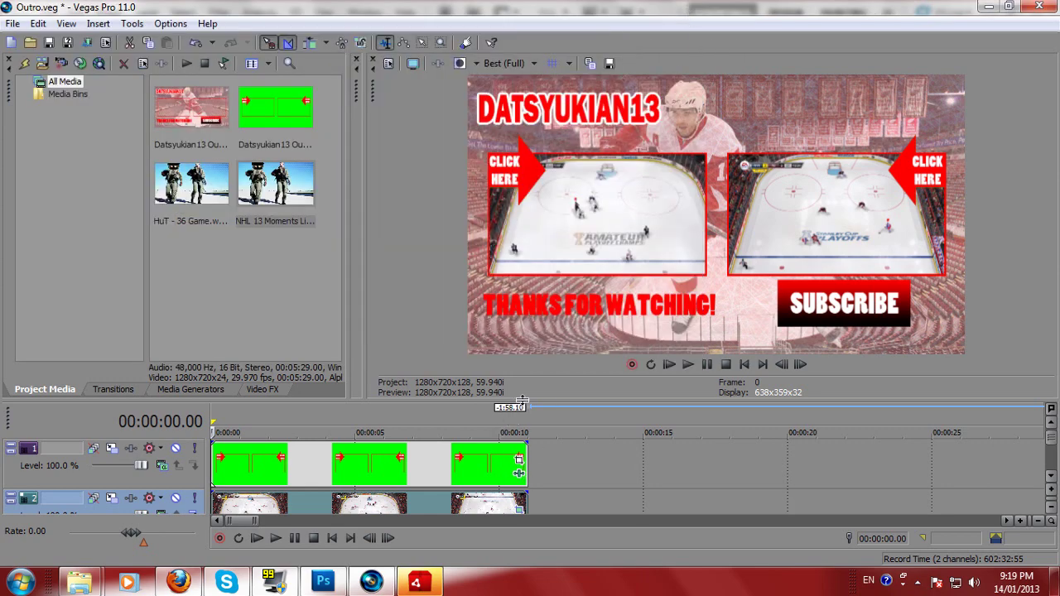
drag(522, 400, 522, 306)
right_click(405, 432)
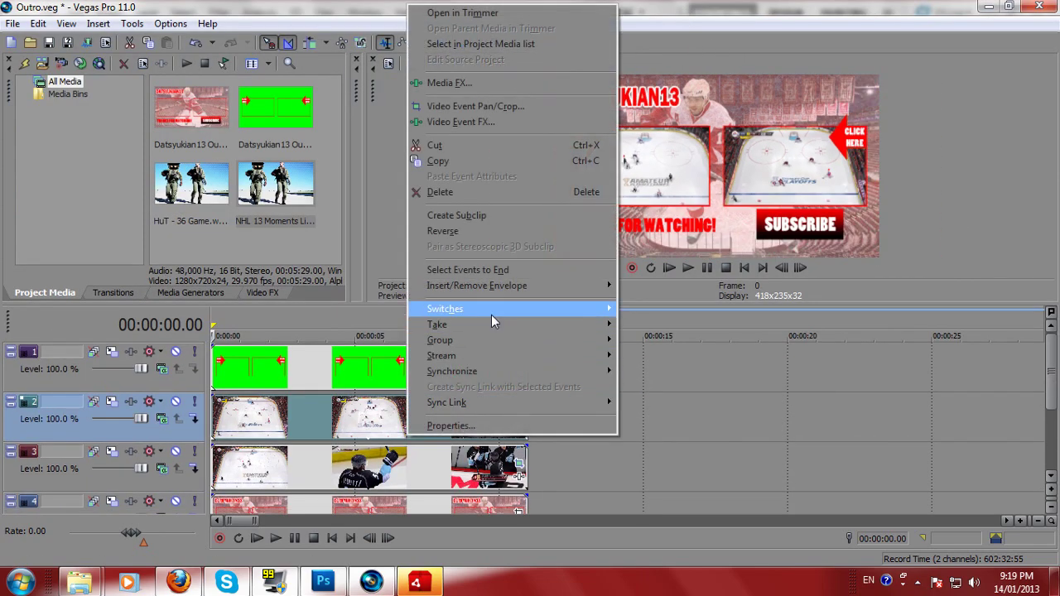
mouse_move(491, 315)
click(651, 431)
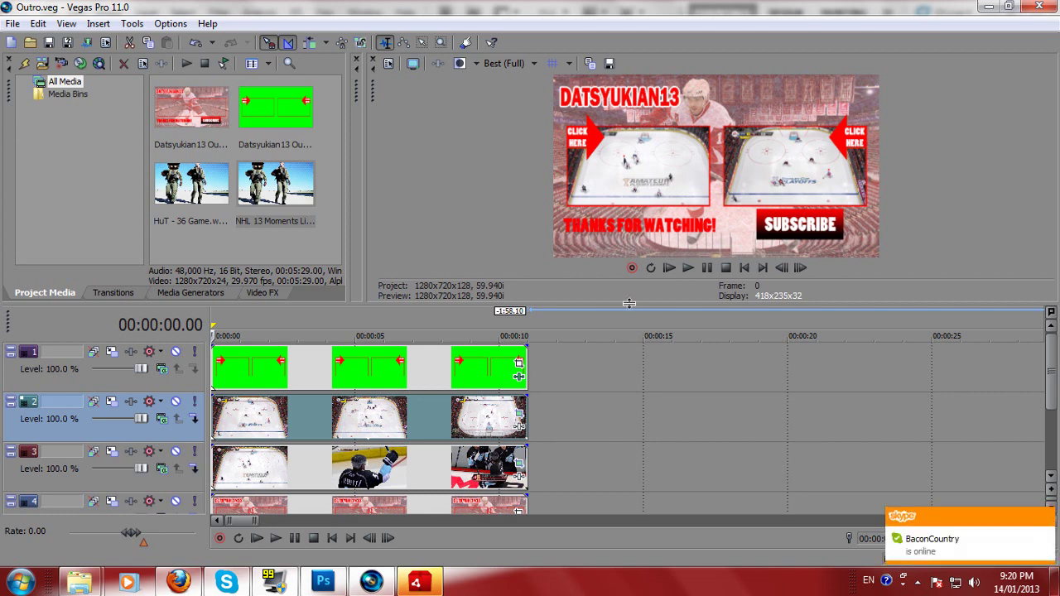
drag(629, 304, 638, 390)
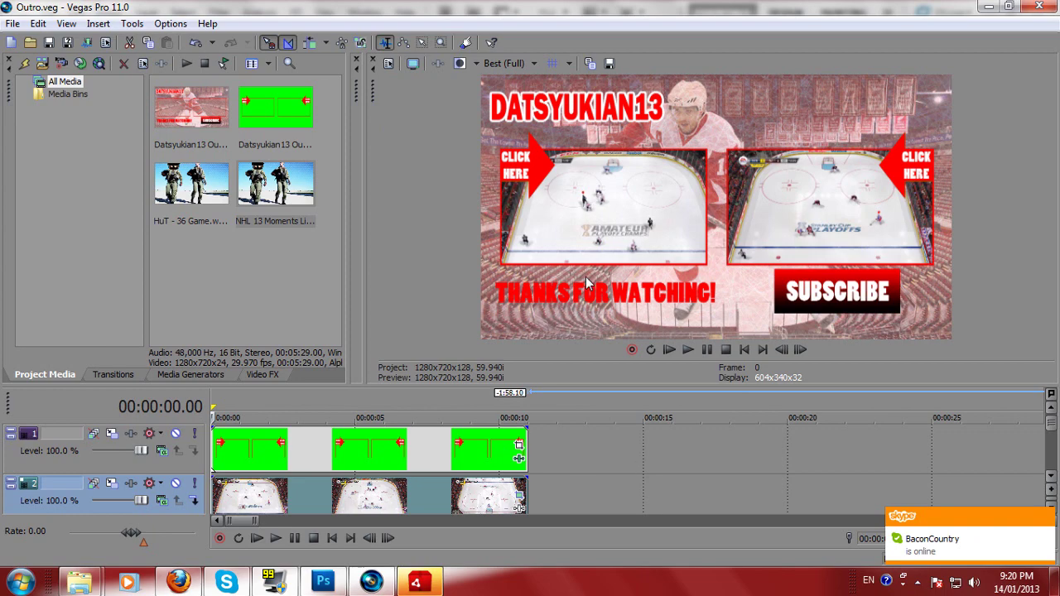
Enlarge the timeline area so all four video tracks fit and insert a new audio track below them
drag(473, 385, 488, 250)
right_click(162, 496)
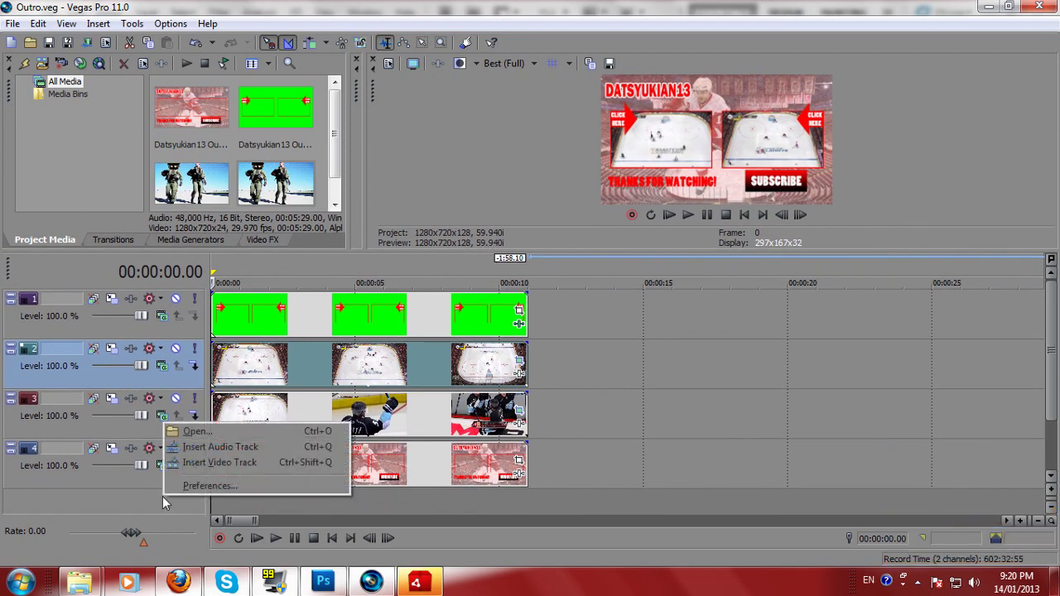
click(221, 447)
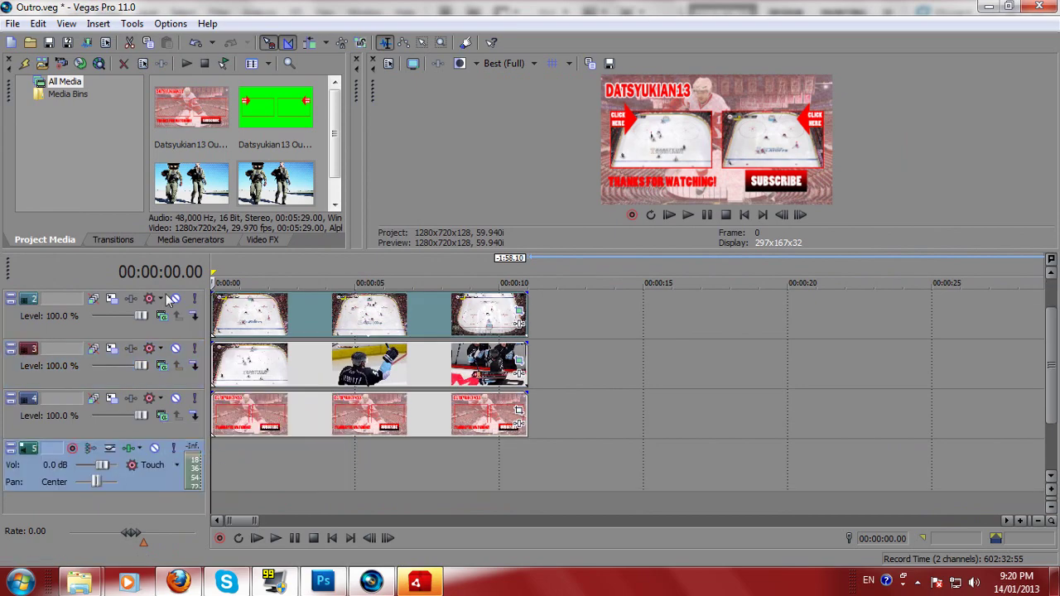
Import Funky House from the Music\Fullscreen Music folder and place it at the start of audio track 5
click(39, 65)
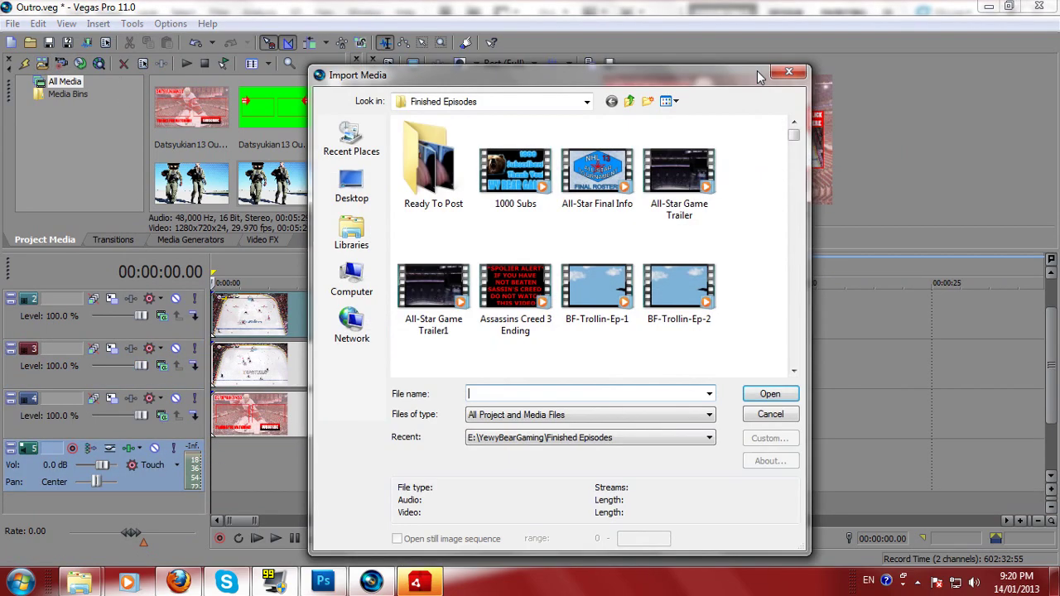
click(630, 101)
scroll(709, 227, down, 5)
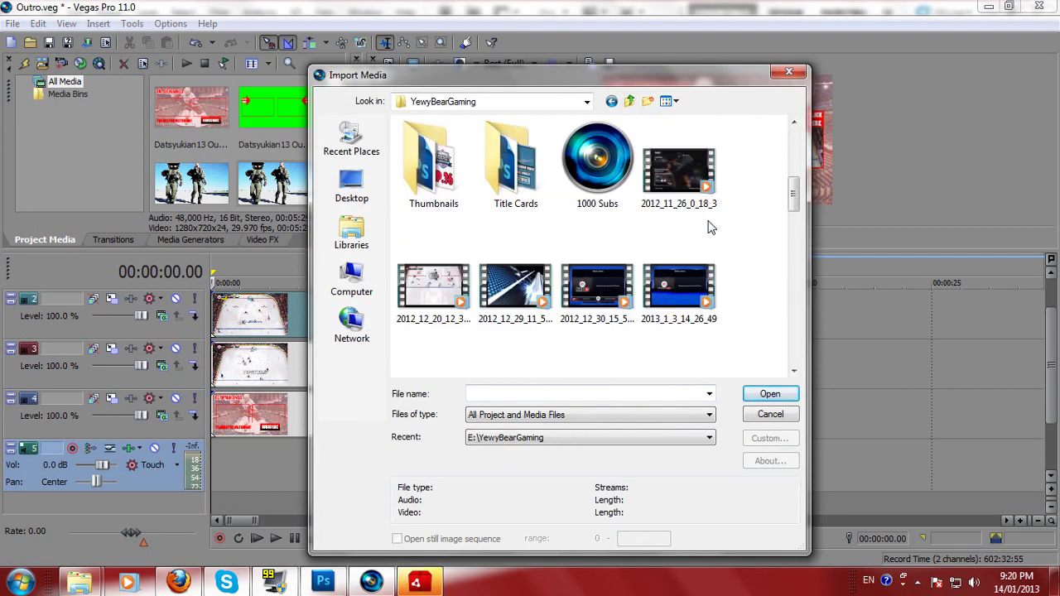
scroll(394, 248, up, 2)
double_click(428, 219)
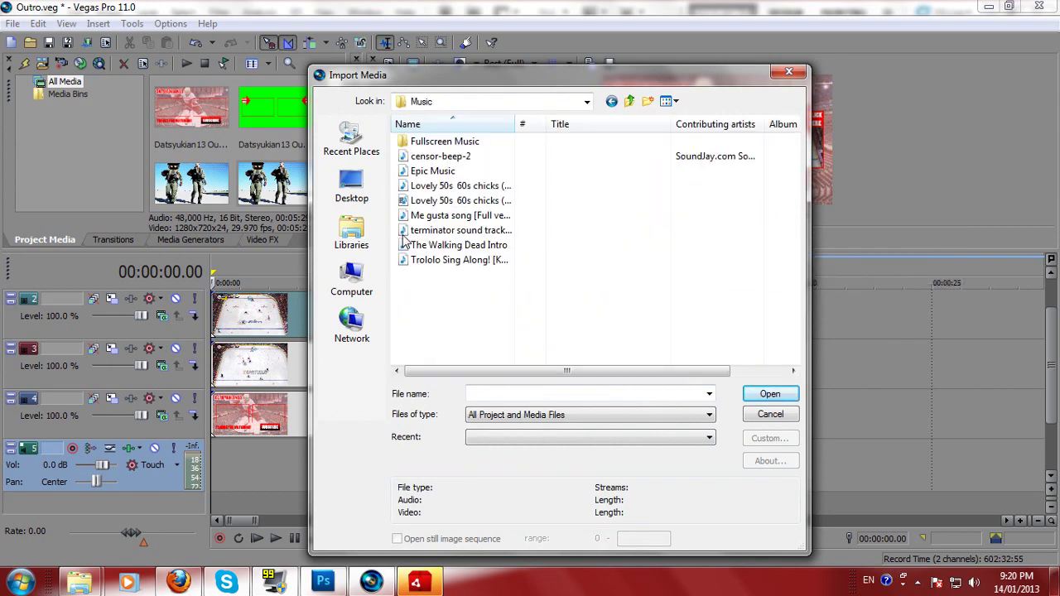
double_click(456, 143)
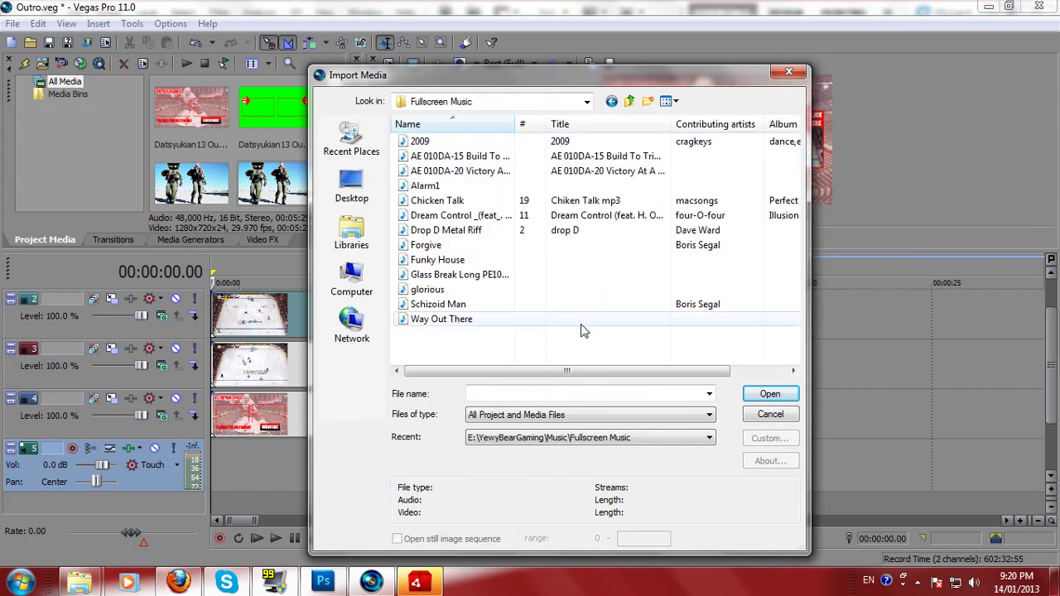
double_click(437, 259)
drag(227, 225, 220, 462)
Split the Funky House music at about 3:36, delete the part before it and move the remainder to the timeline start
scroll(477, 490, down, 2)
click(481, 482)
scroll(481, 483, down, 9)
scroll(483, 483, up, 1)
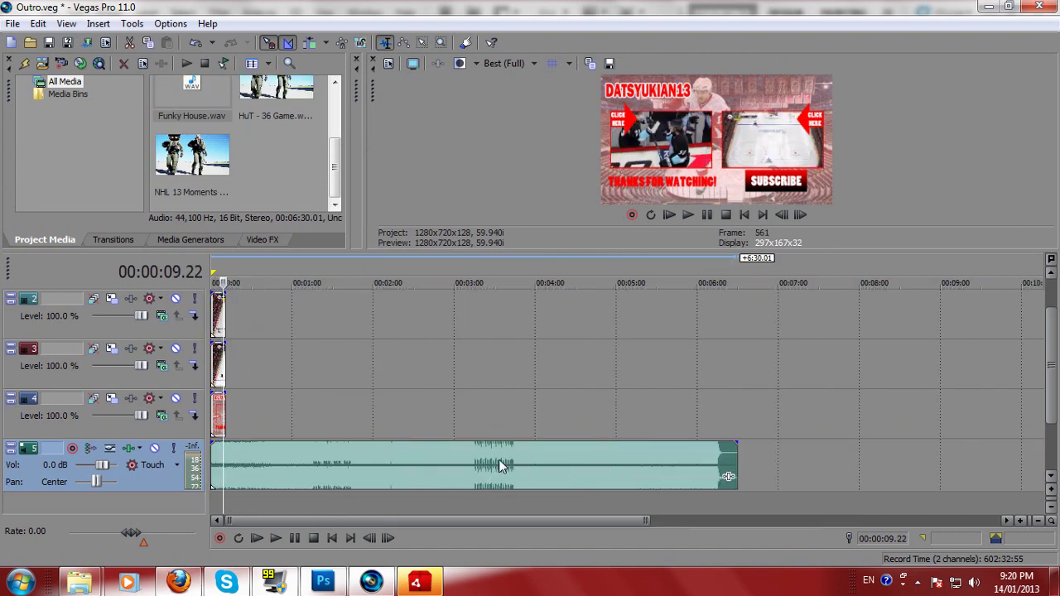
click(502, 458)
key(s)
click(469, 466)
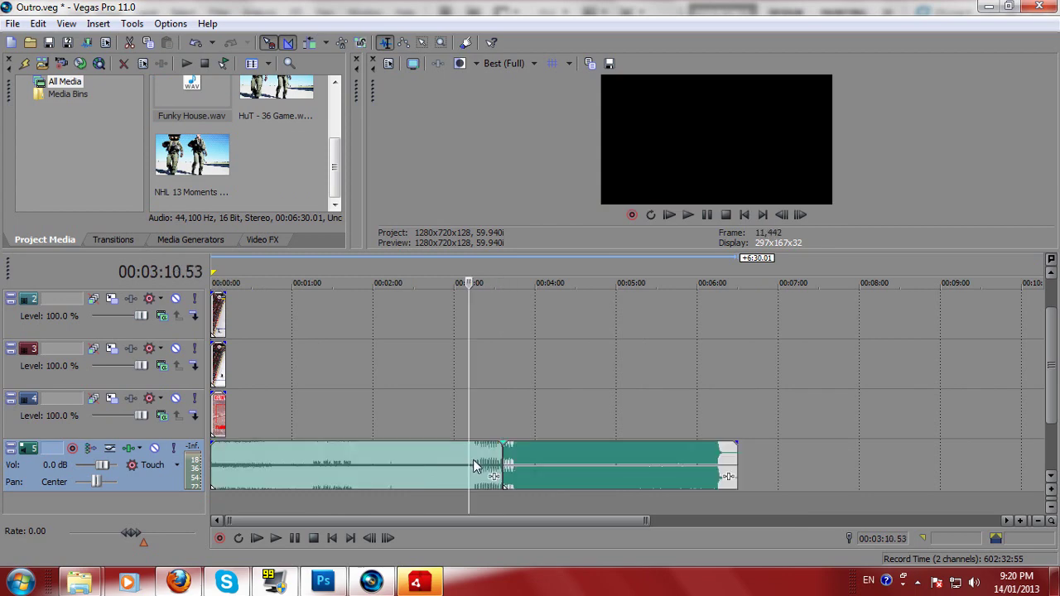
key(Delete)
drag(513, 465, 140, 466)
Cut the music's quieter opening off at 00:00:06.26 and move the remaining audio back to the timeline start
scroll(258, 472, up, 3)
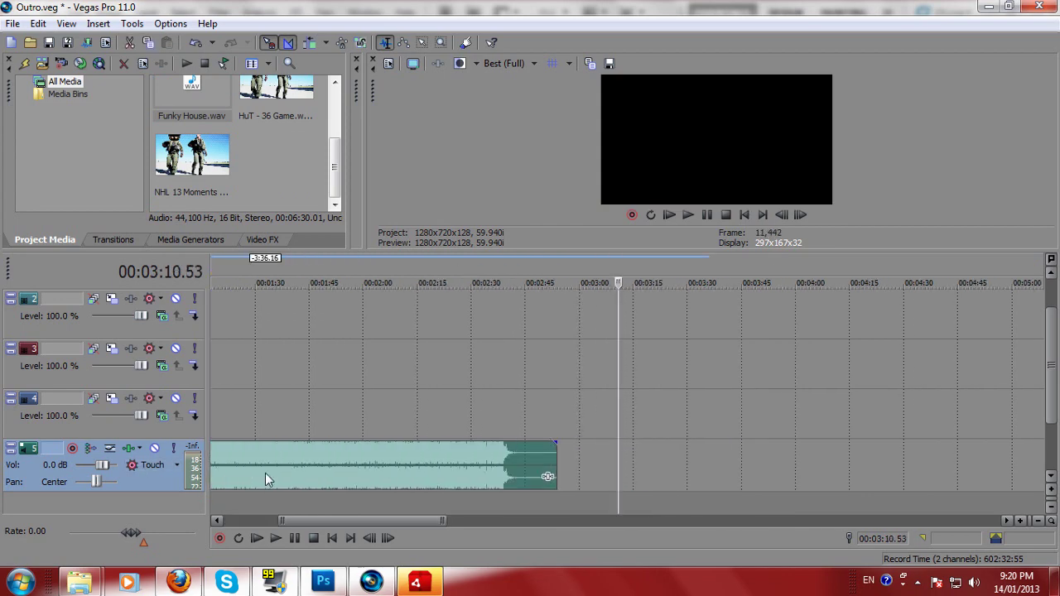
scroll(269, 470, down, 2)
click(231, 459)
scroll(248, 465, up, 6)
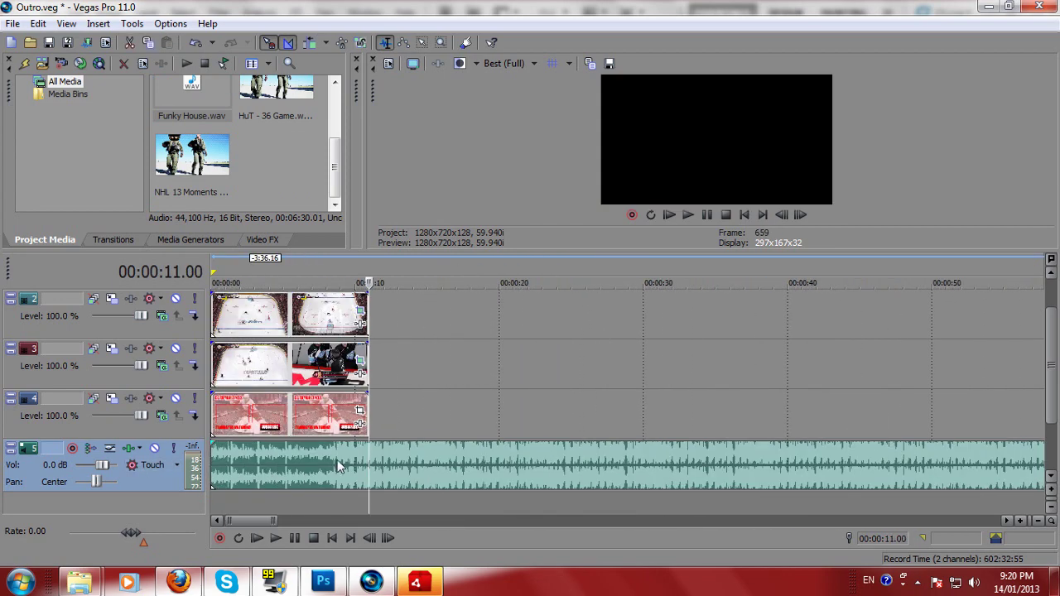
click(303, 461)
key(s)
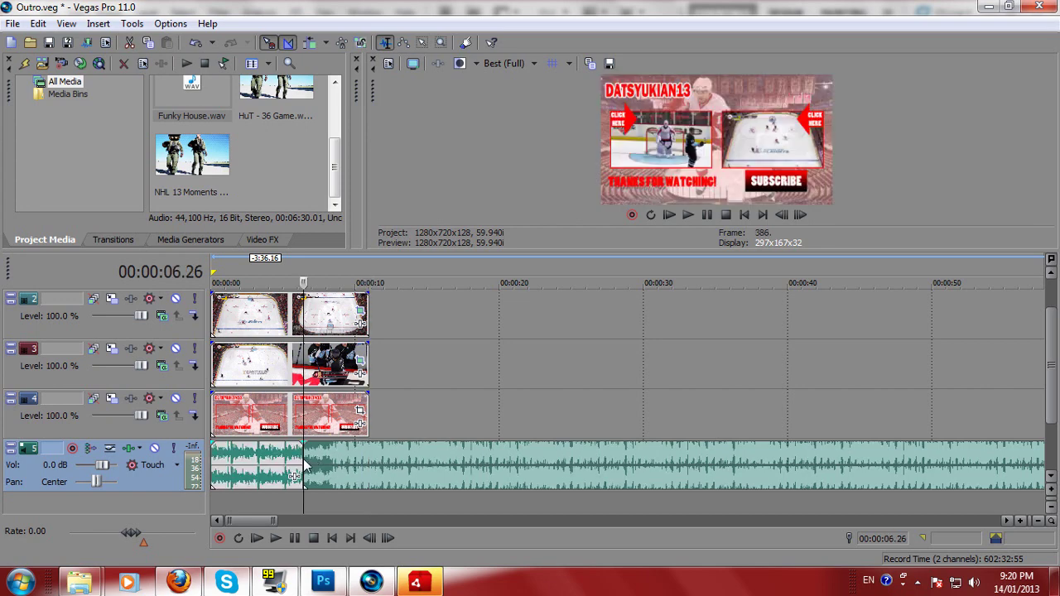
click(253, 453)
key(Delete)
drag(382, 478, 286, 478)
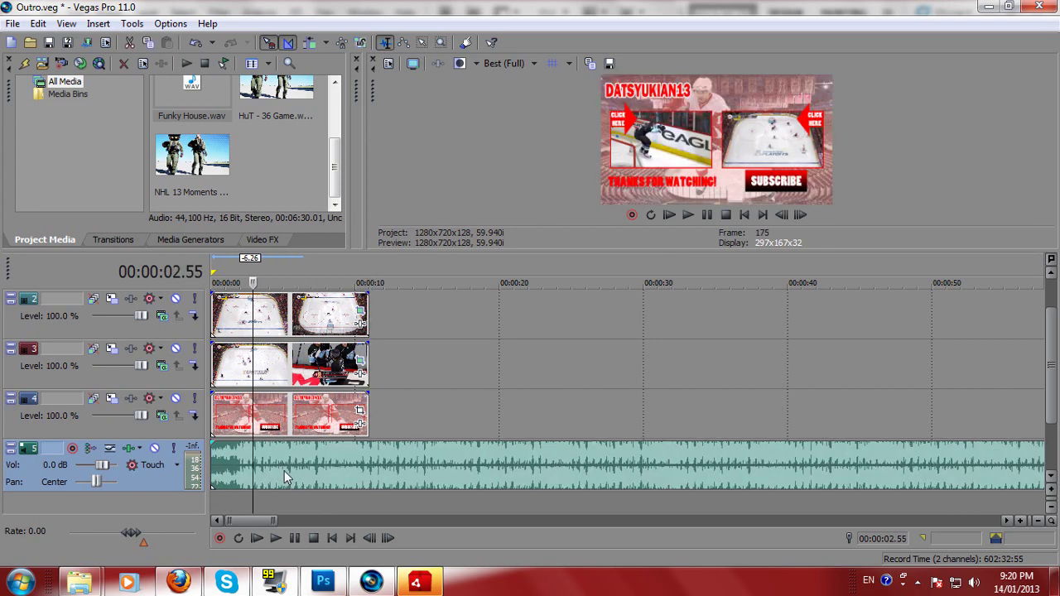
Split the music at 00:00:11.00, where the video clips end, and delete the excess audio
click(368, 453)
key(s)
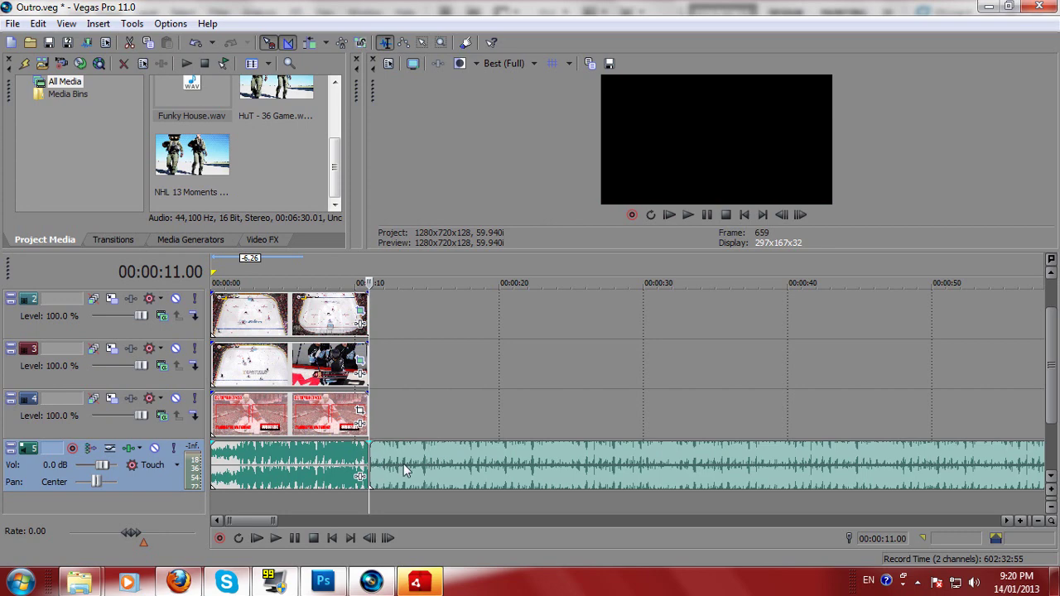
key(Delete)
Add a fade-in of about 0.7 seconds and a fade-out of about 1 second to the music on track 5
click(213, 458)
scroll(248, 465, up, 3)
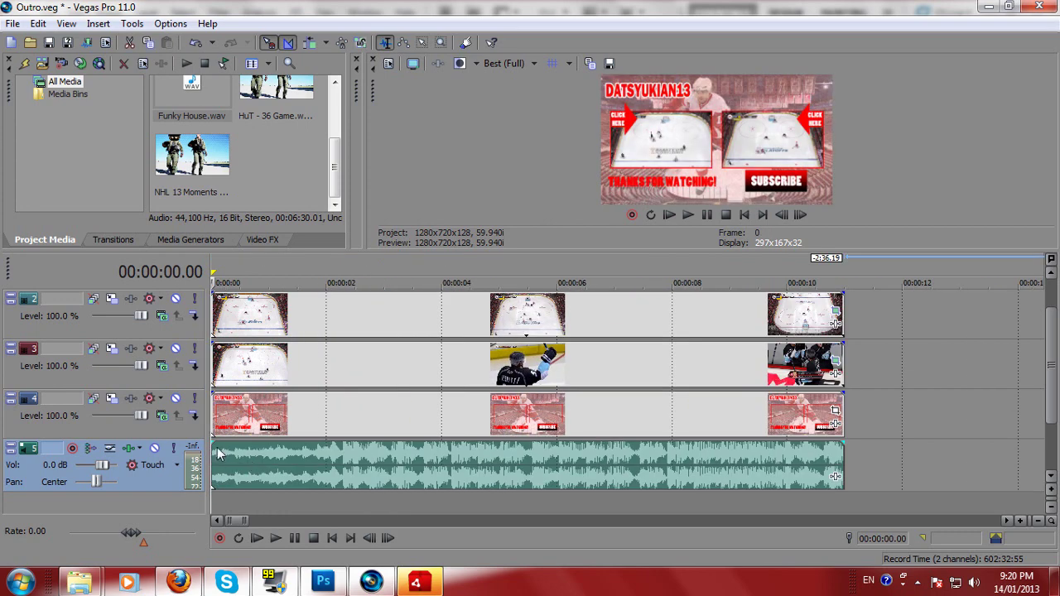
drag(217, 448, 251, 445)
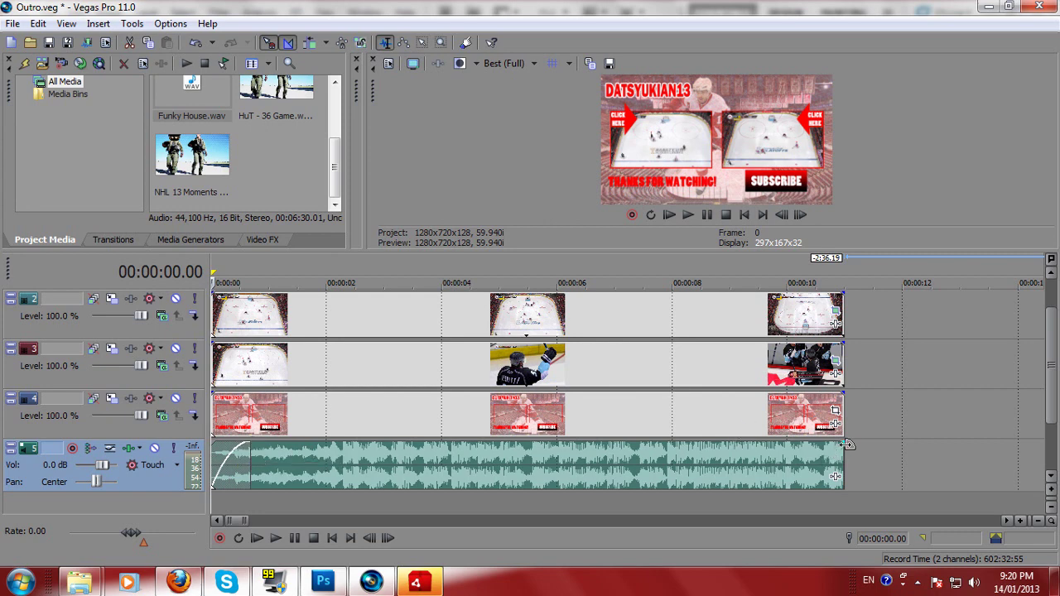
drag(841, 443, 787, 445)
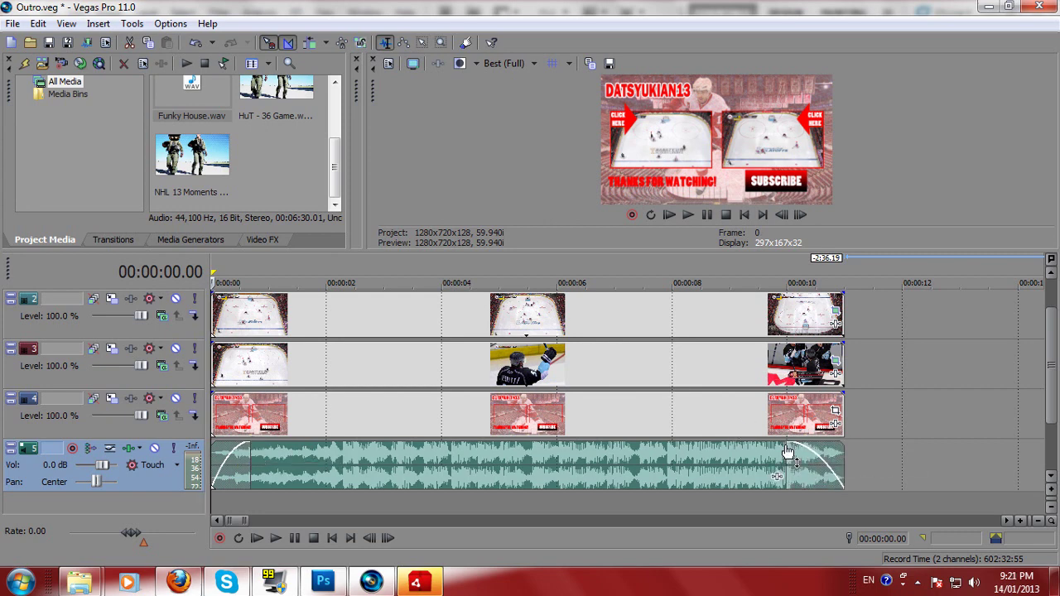
Play the opening seconds of the outro with tracks 2 and 3 muted to check the music, and unmute both tracks
click(176, 348)
click(176, 298)
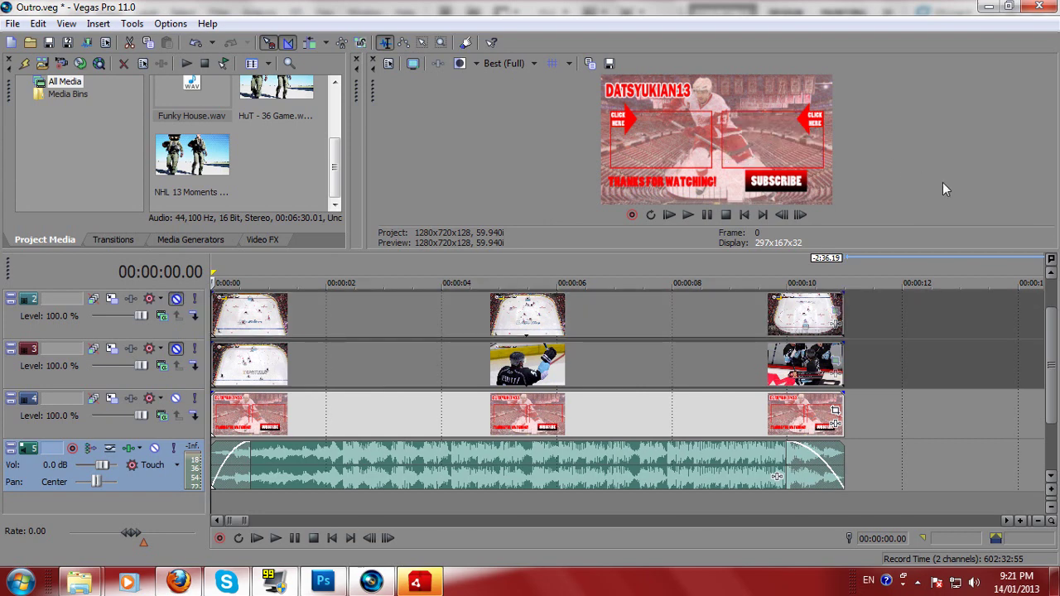
key(space)
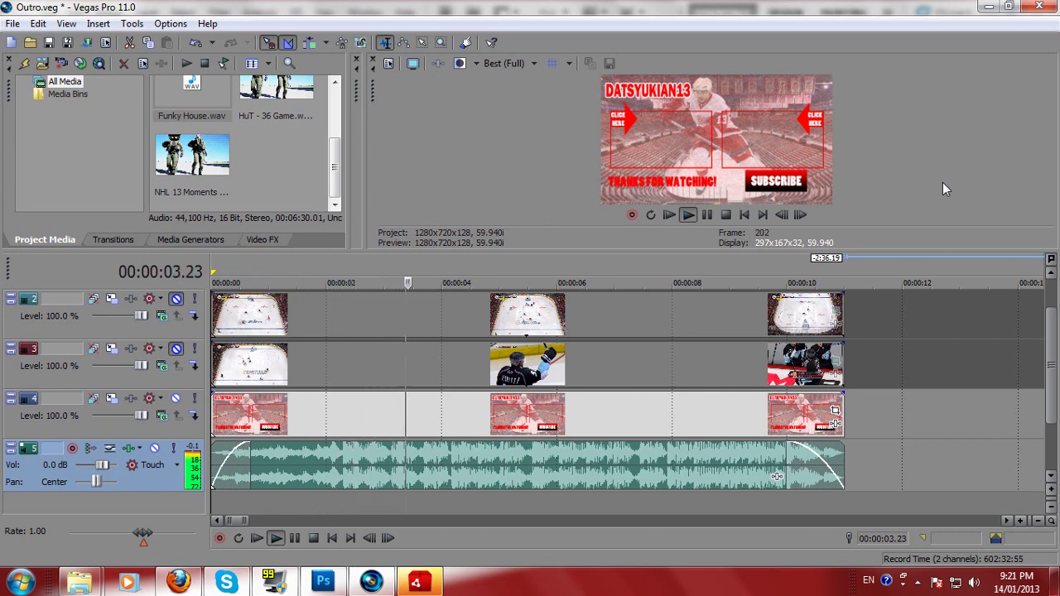
key(space)
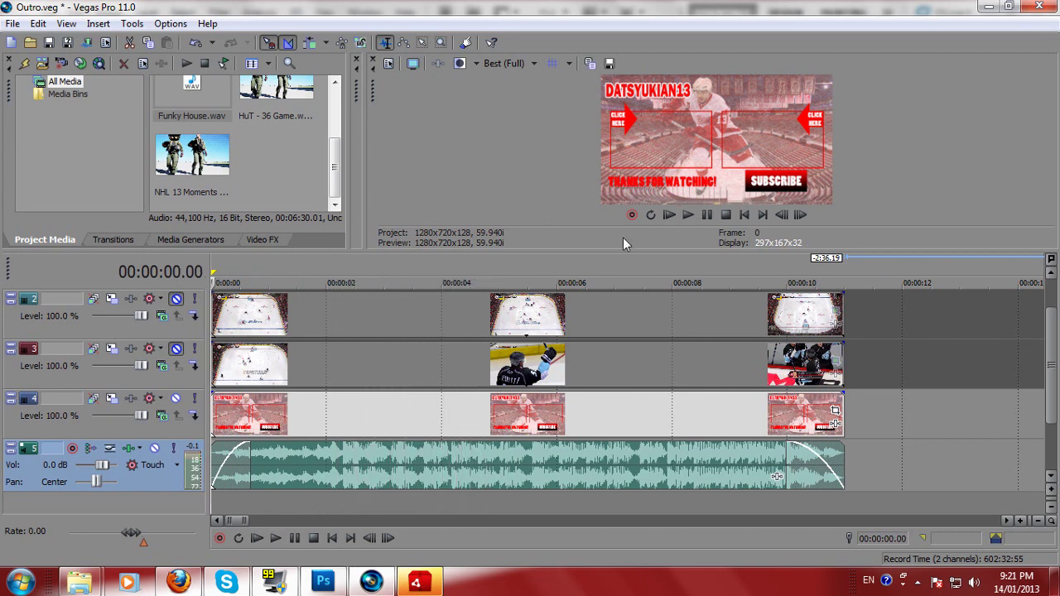
click(176, 299)
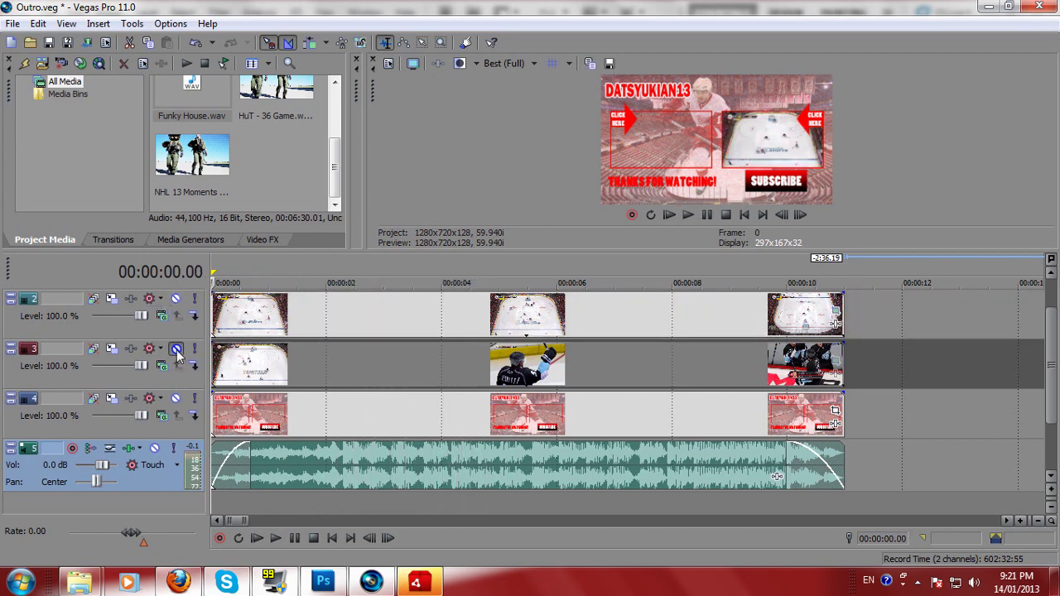
click(175, 348)
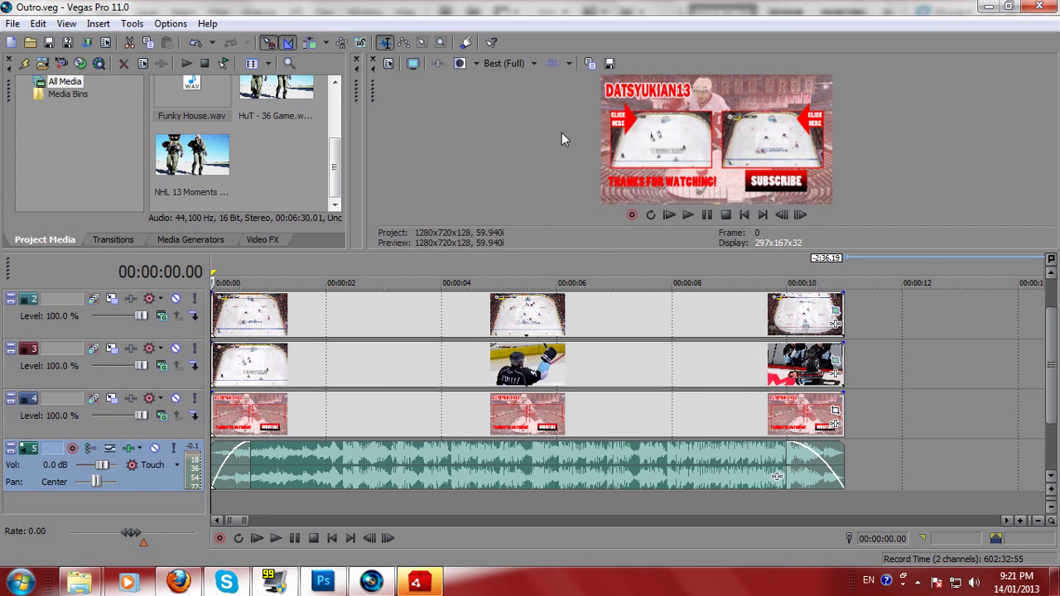
Open the Render As settings for the outro project
click(12, 23)
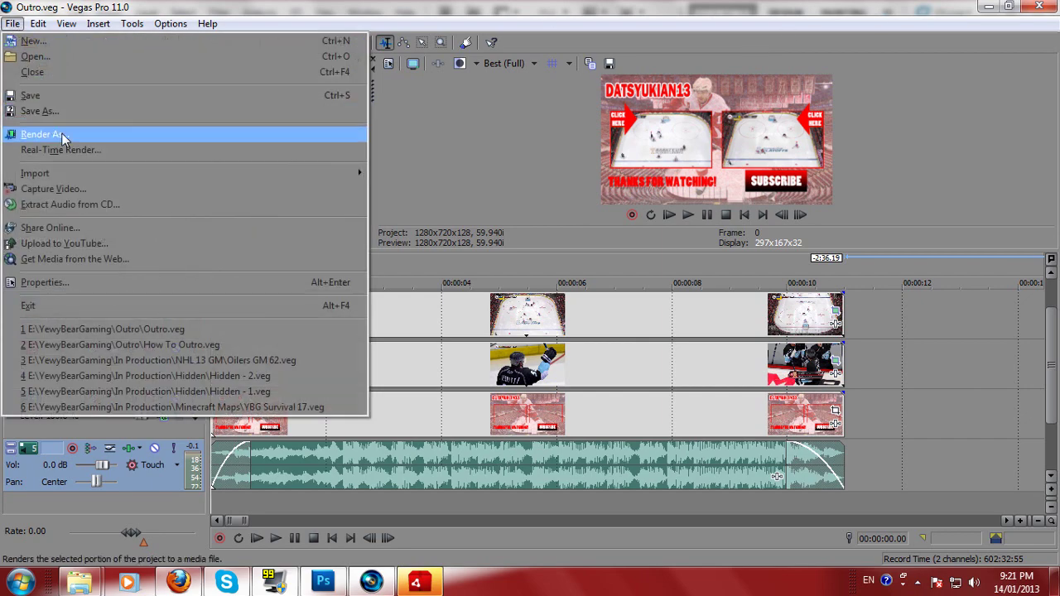
click(62, 133)
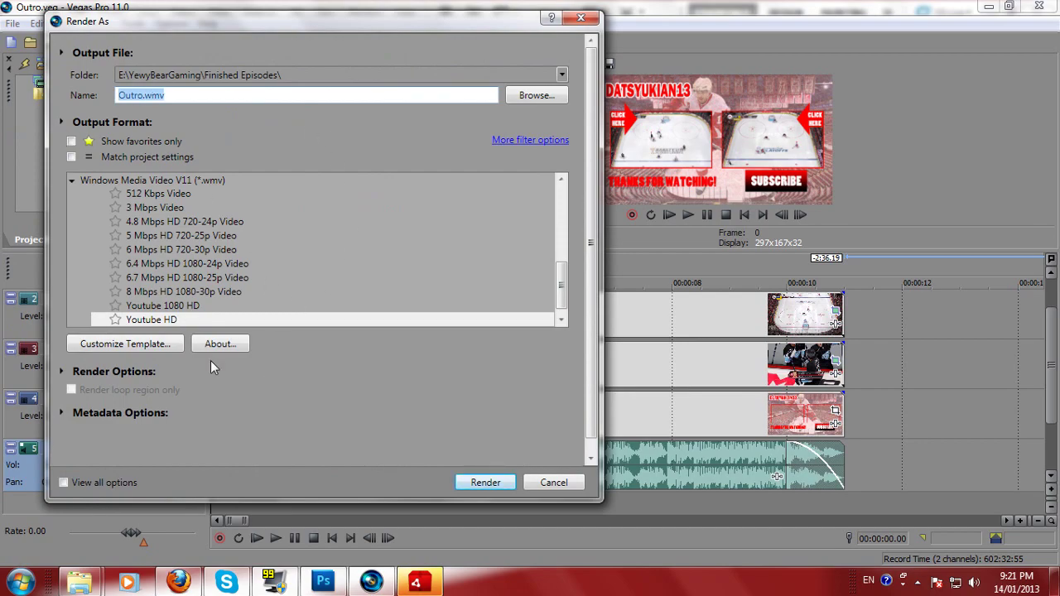